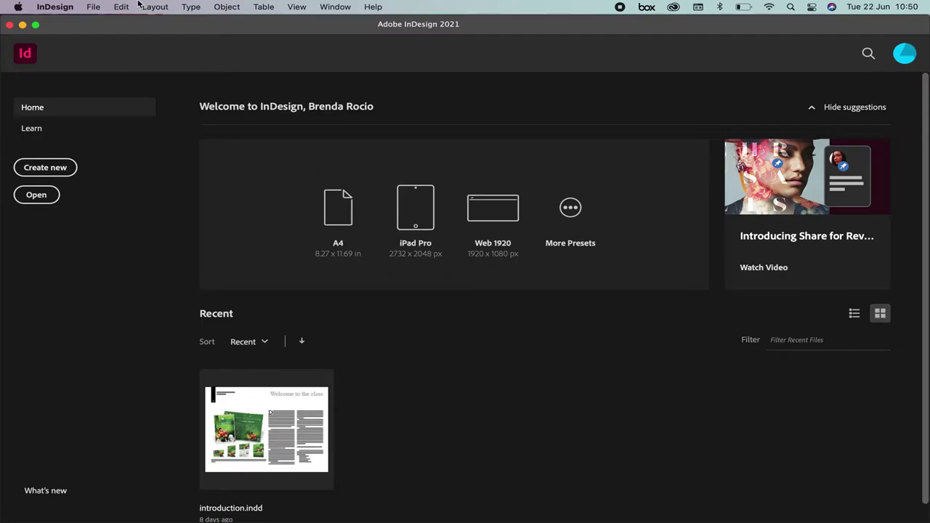
Start a new print document based on the Letter - Half preset.
{"action": "left_click", "coordinate": [93, 7]}
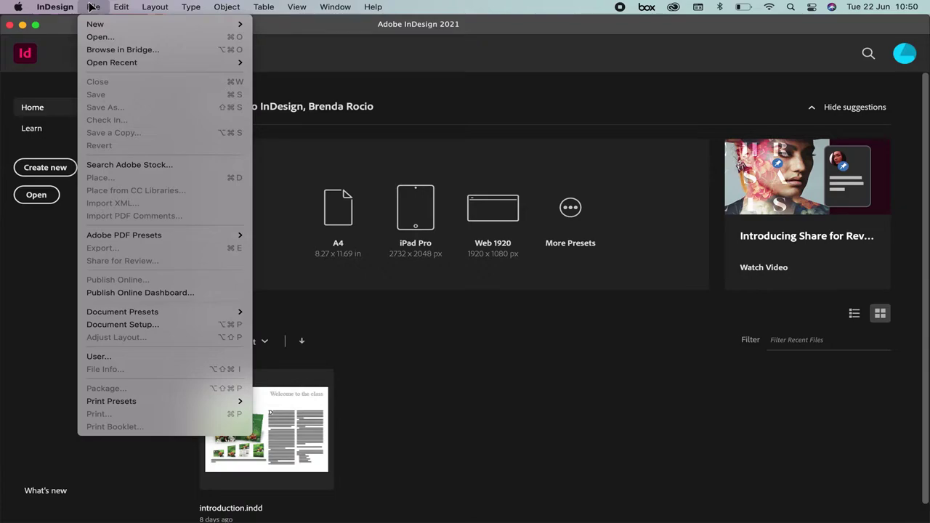
{"action": "mouse_move", "coordinate": [95, 27]}
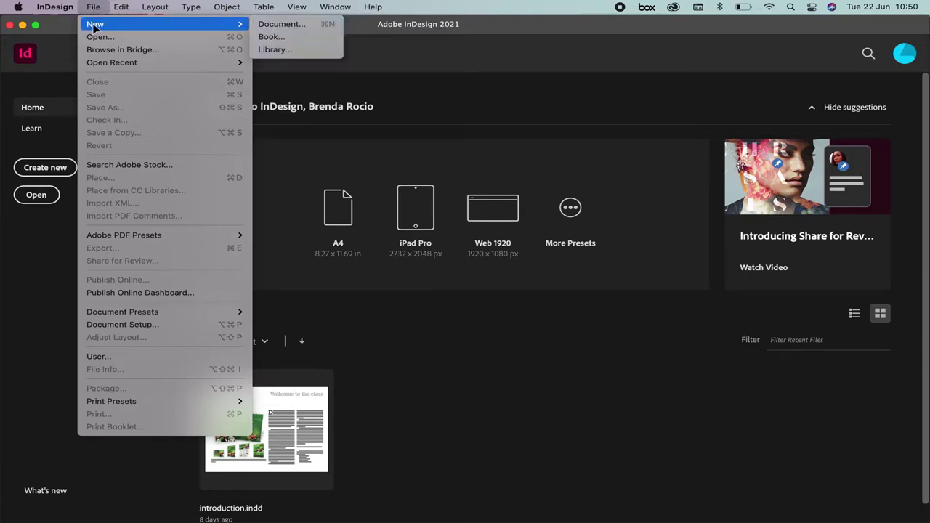
{"action": "left_click", "coordinate": [307, 25]}
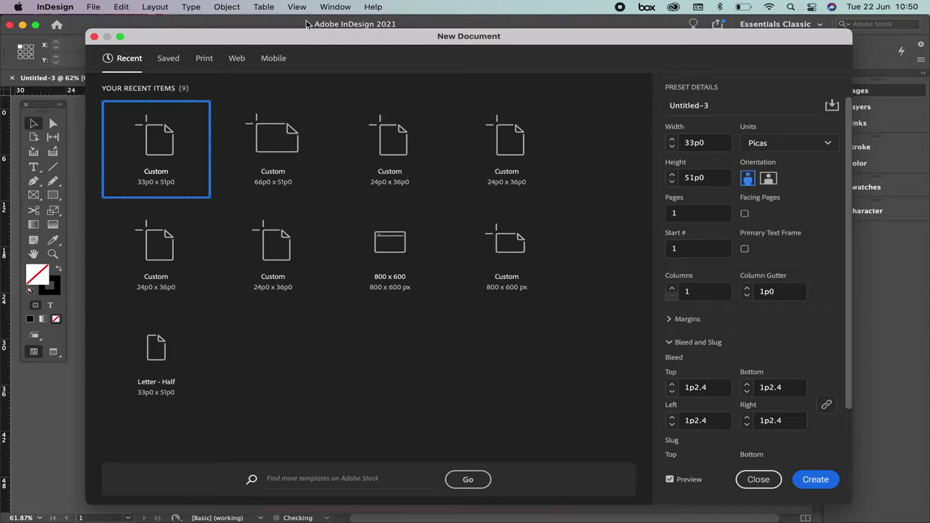
{"action": "left_click", "coordinate": [204, 60]}
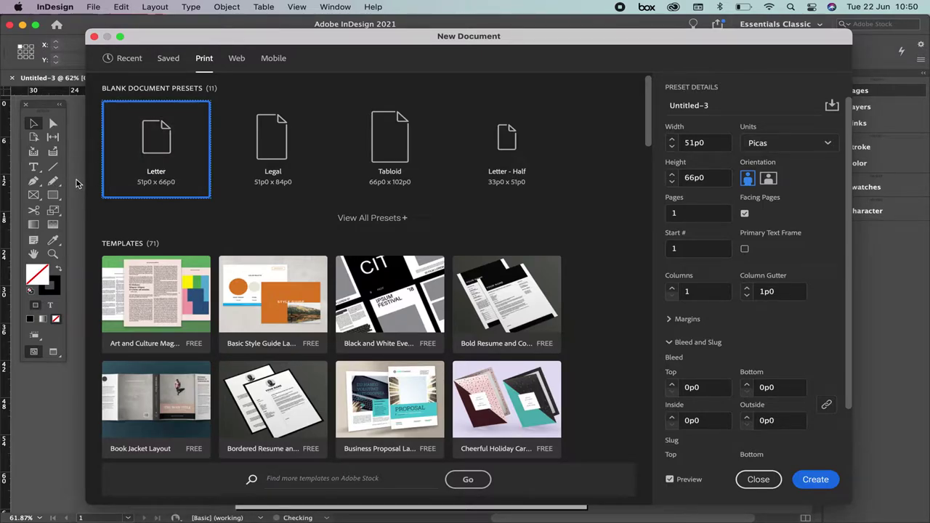
{"action": "left_click", "coordinate": [379, 219]}
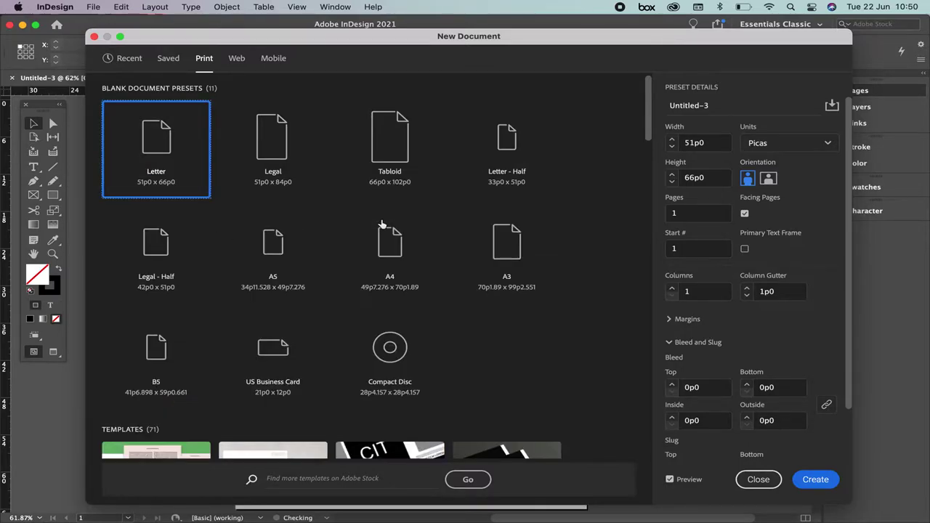
{"action": "left_click", "coordinate": [507, 138]}
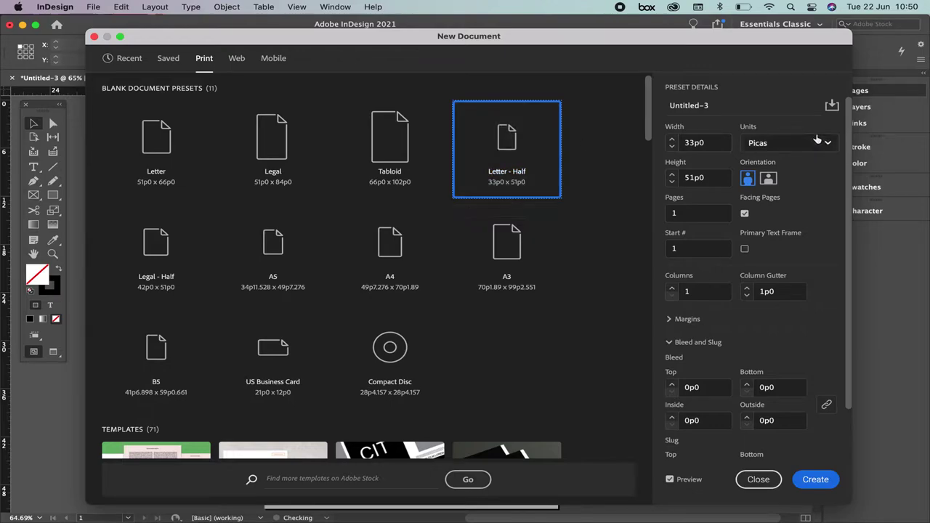
Set the new document's units to inches and turn off facing pages.
{"action": "left_click", "coordinate": [789, 148]}
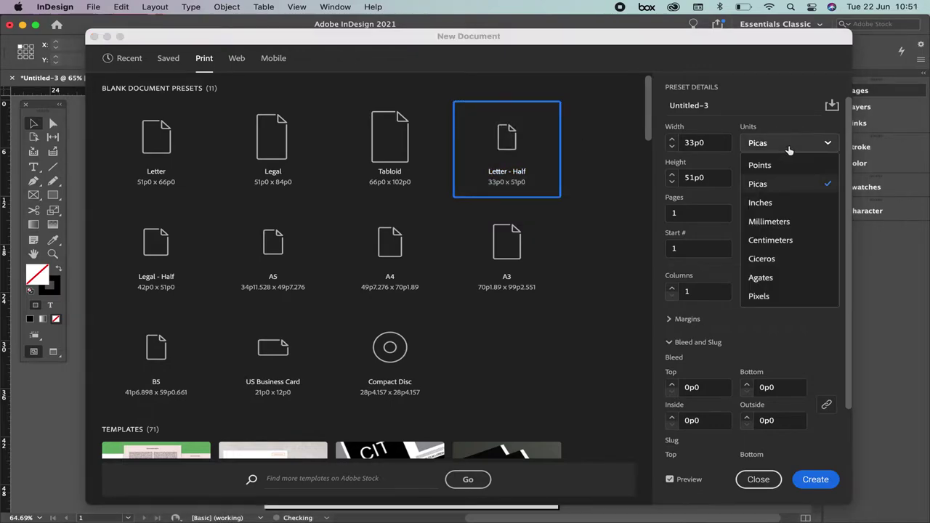
{"action": "left_click", "coordinate": [780, 203]}
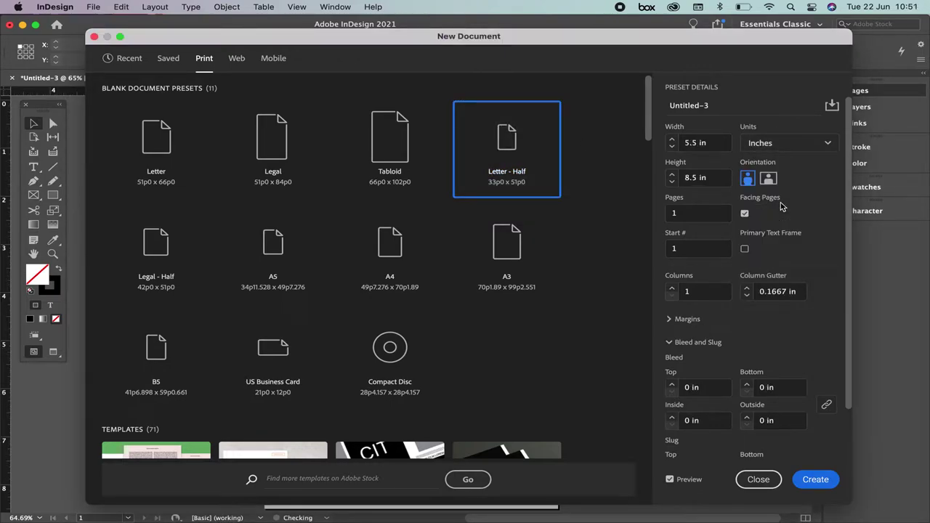
{"action": "left_click", "coordinate": [725, 213]}
{"action": "left_click", "coordinate": [745, 214]}
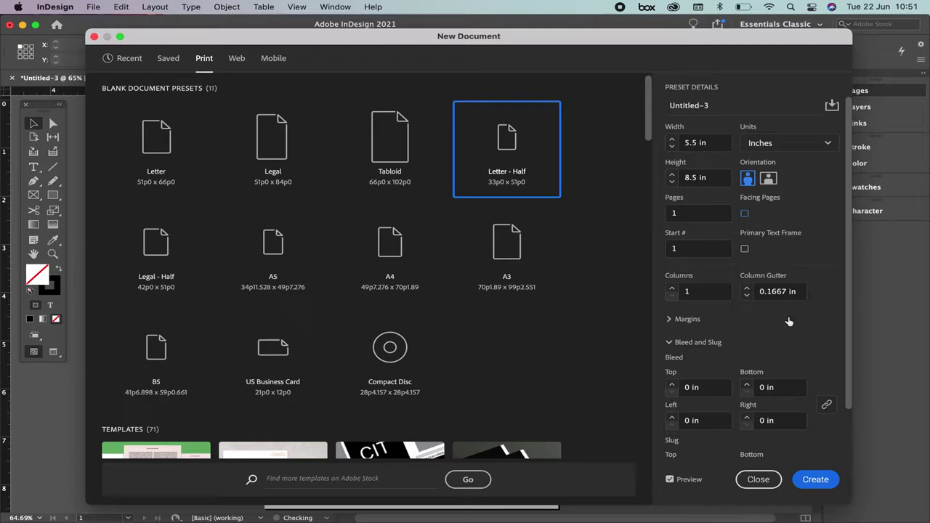
Set all four margins of the new document to 0.75 in, keeping them linked.
{"action": "left_click", "coordinate": [670, 319]}
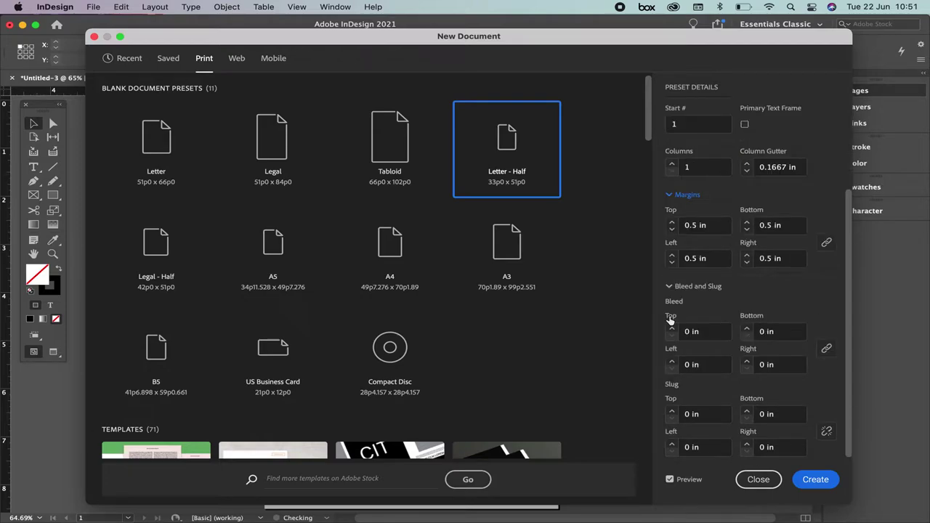
{"action": "left_click", "coordinate": [827, 245]}
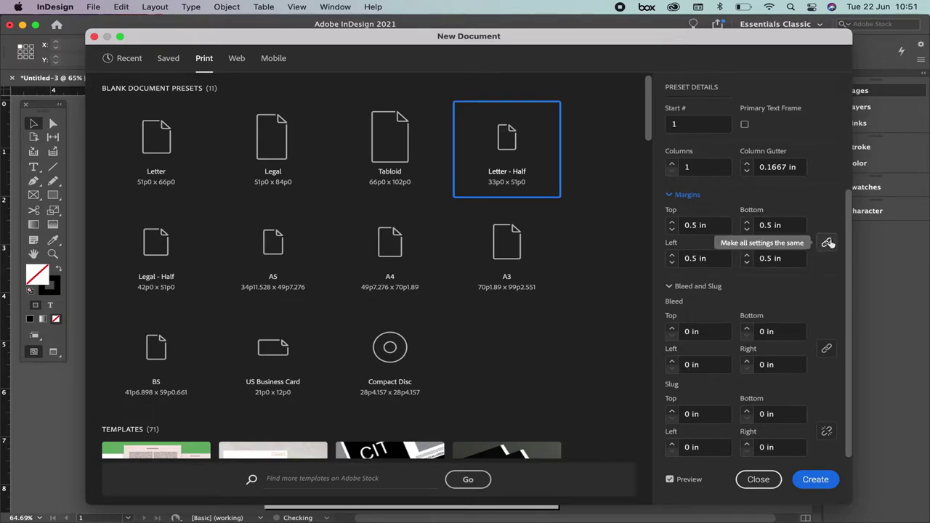
{"action": "left_click", "coordinate": [696, 225]}
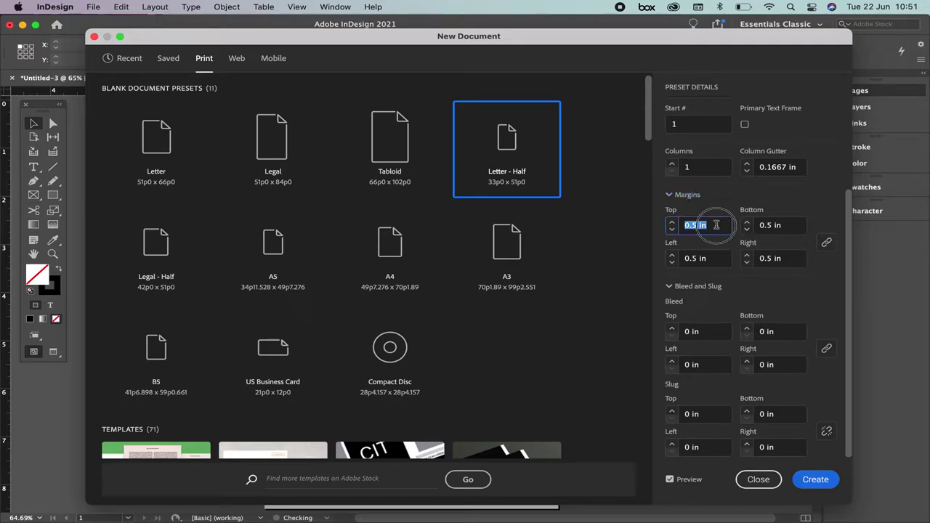
{"action": "type", "text": "0.75"}
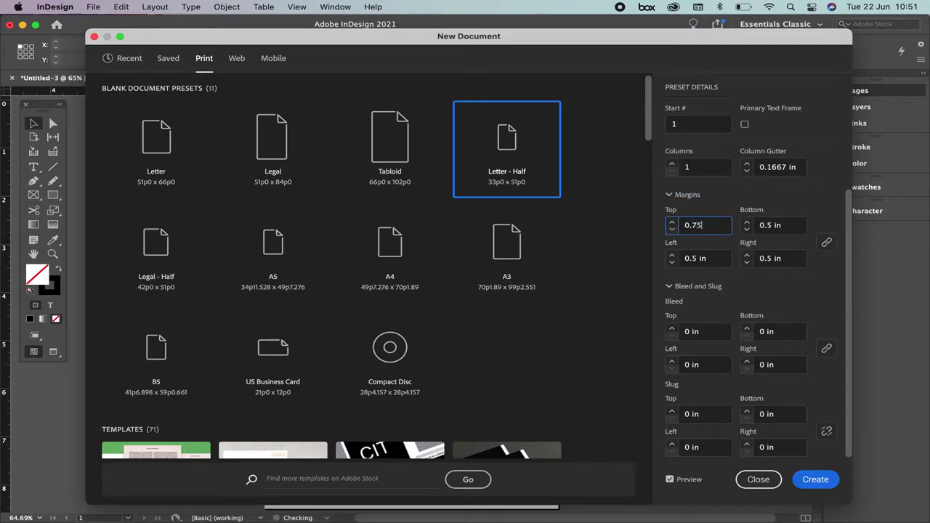
{"action": "left_click", "coordinate": [770, 258]}
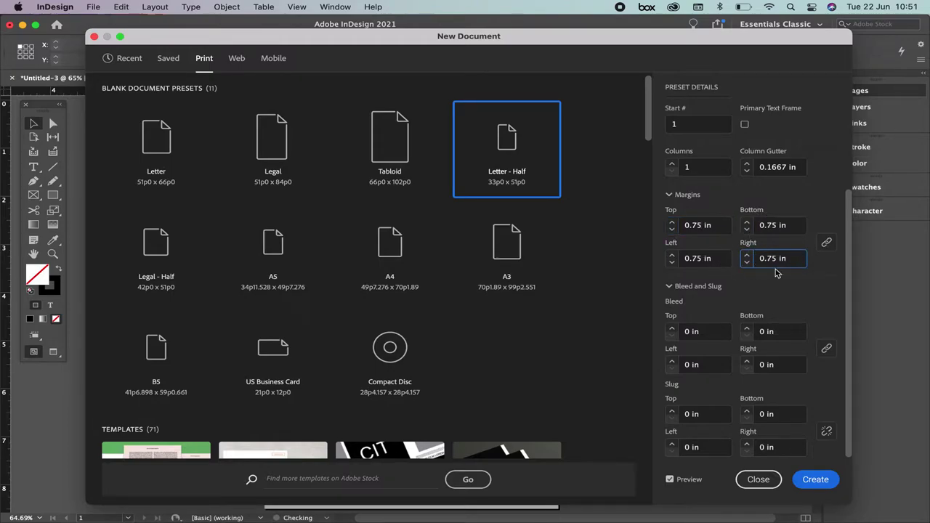
Unlink the margins and set the bottom margin to 0.25 in and the left margin to 0.5 in.
{"action": "left_click", "coordinate": [826, 243]}
{"action": "left_click", "coordinate": [784, 226]}
{"action": "type", "text": "0.25"}
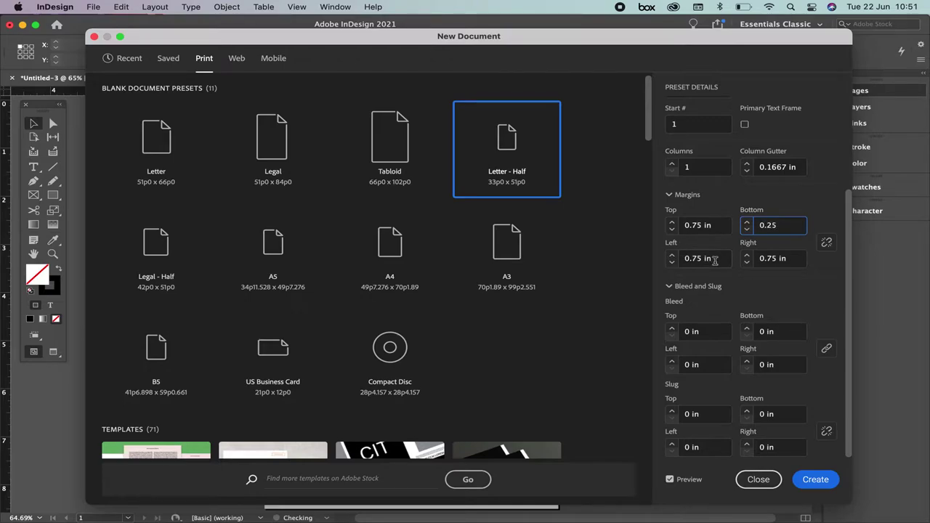
{"action": "key", "text": "Tab"}
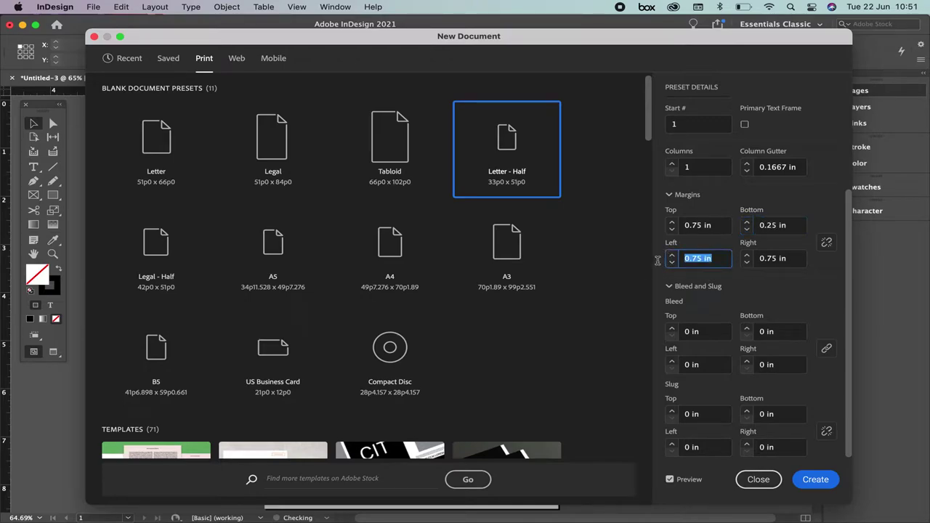
{"action": "type", "text": "0.5"}
Set a linked bleed of 0.2 in on all four sides and check it in the page preview.
{"action": "scroll", "coordinate": [812, 289], "scroll_direction": "up", "scroll_amount": 5}
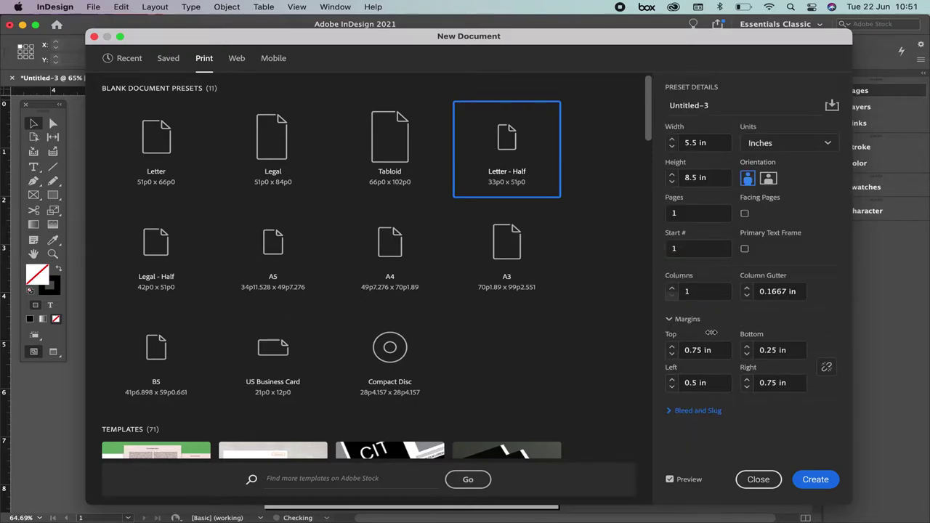
{"action": "left_click", "coordinate": [670, 412]}
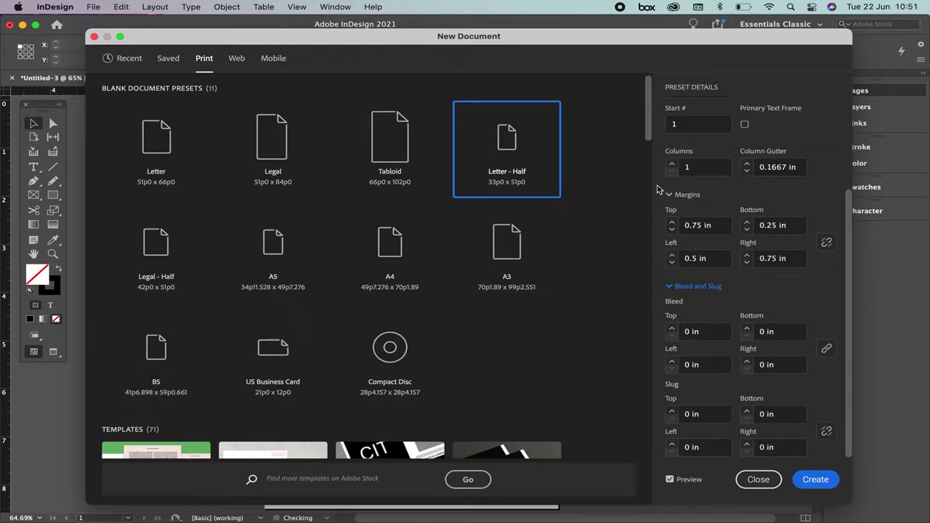
{"action": "left_click_drag", "start_coordinate": [520, 40], "coordinate": [493, 29]}
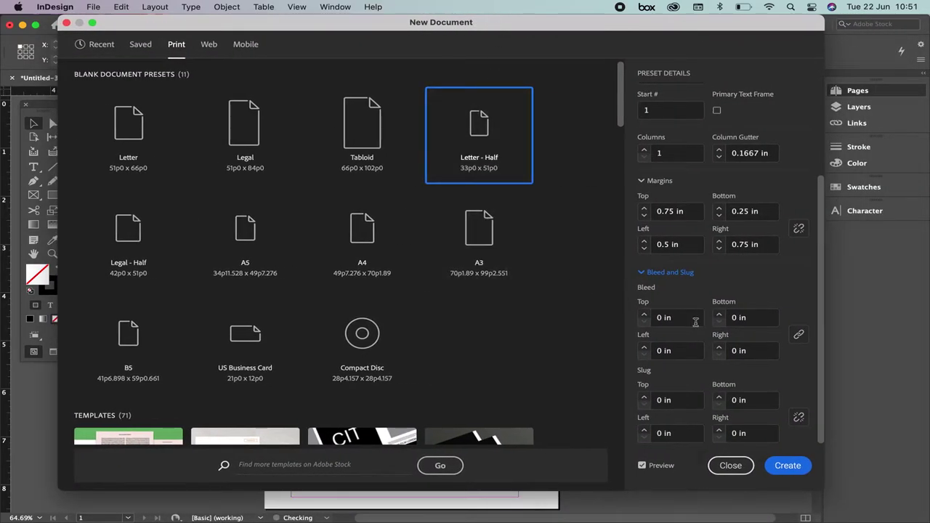
{"action": "left_click_drag", "start_coordinate": [680, 319], "coordinate": [627, 312]}
{"action": "type", "text": "0.2"}
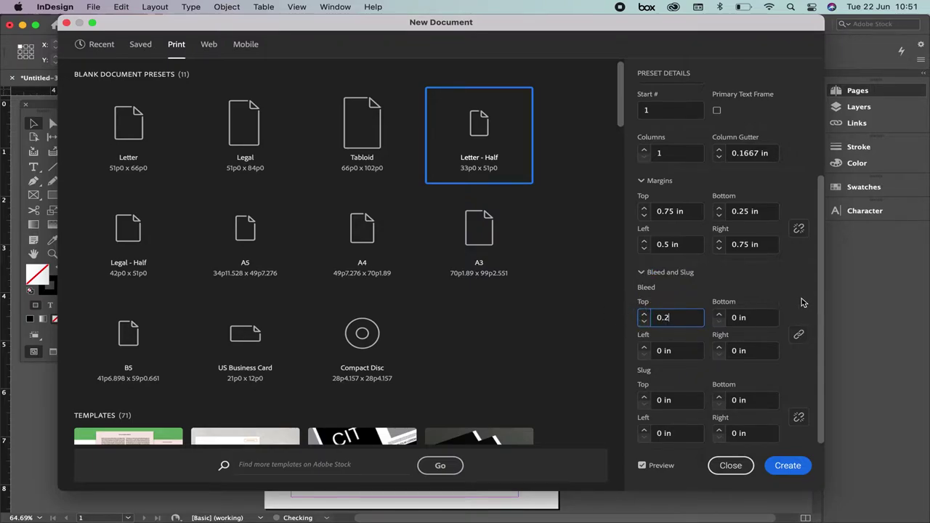
{"action": "key", "text": "Tab"}
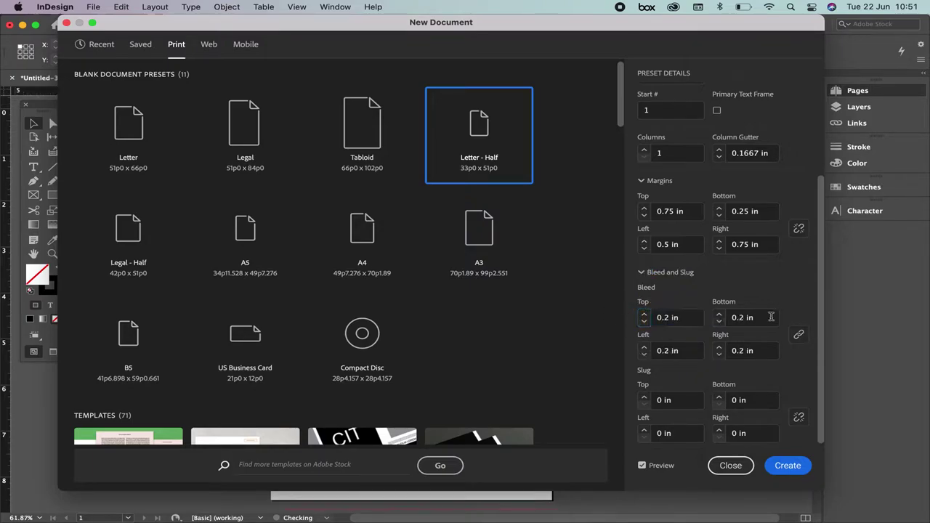
{"action": "left_click_drag", "start_coordinate": [593, 27], "coordinate": [872, 37]}
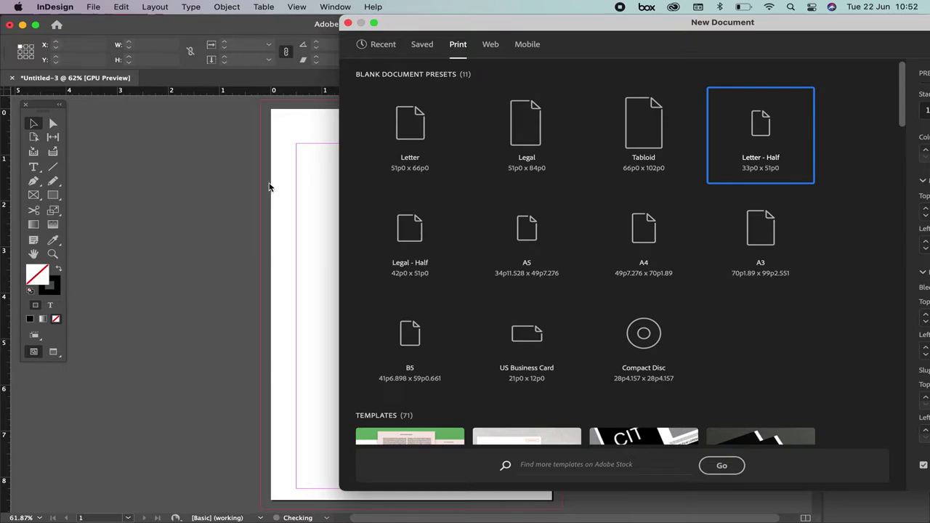
{"action": "left_click_drag", "start_coordinate": [620, 27], "coordinate": [297, 8]}
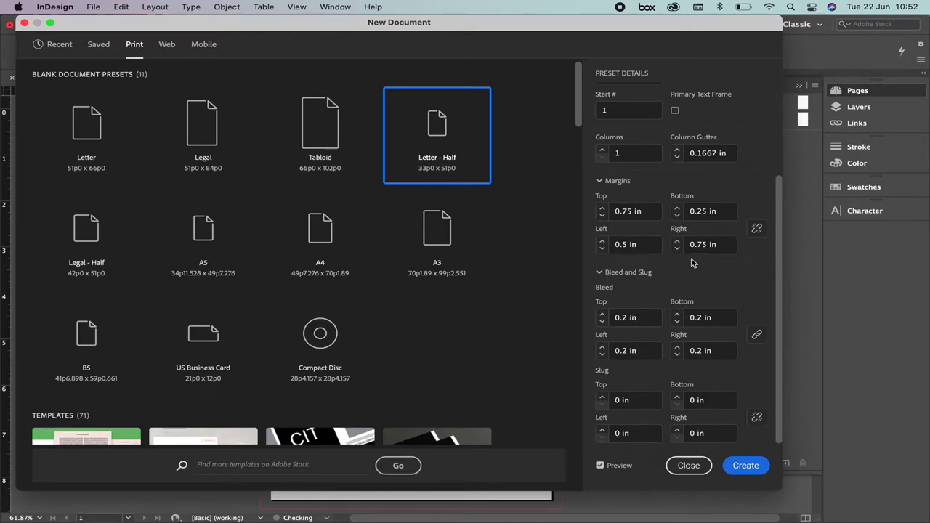
Link the margins, set them all to 0.2 in and create the document.
{"action": "left_click", "coordinate": [757, 230]}
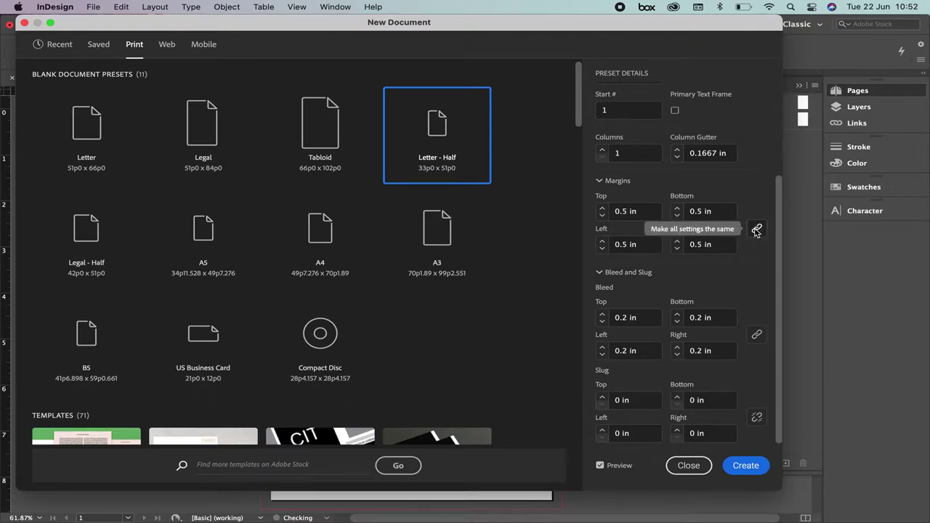
{"action": "left_click_drag", "start_coordinate": [646, 211], "coordinate": [589, 211]}
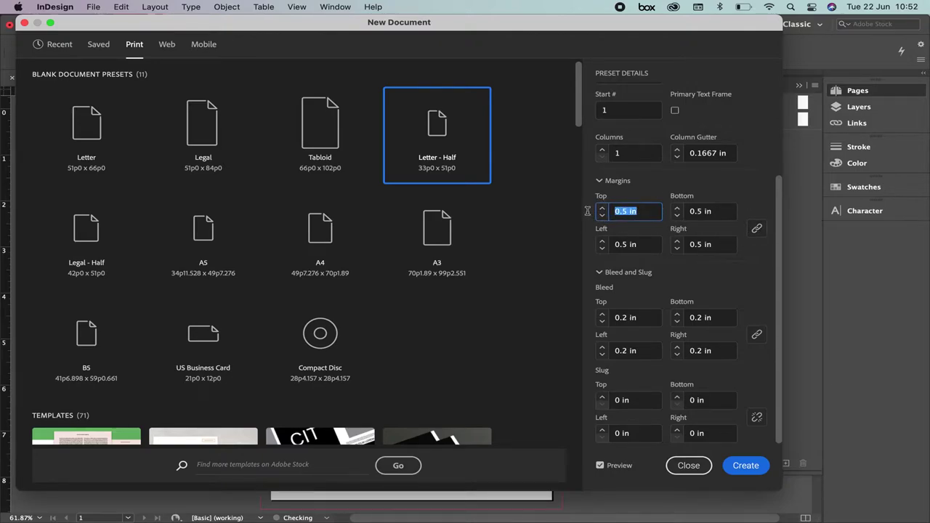
{"action": "type", "text": "0.2"}
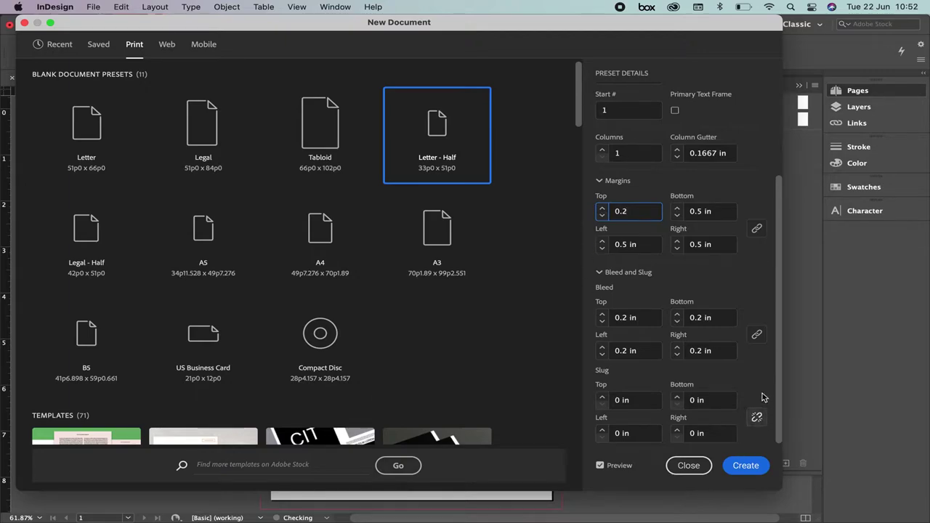
{"action": "left_click", "coordinate": [745, 466]}
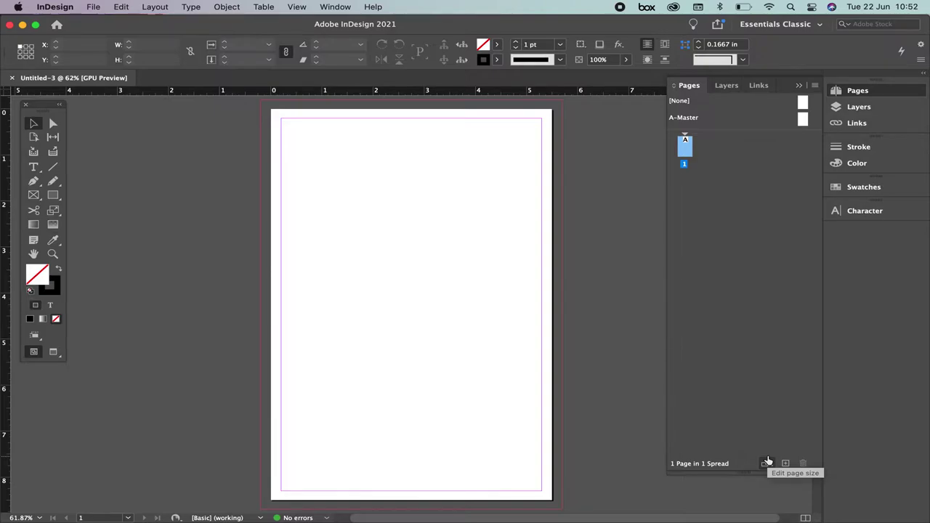
Switch to Finder and open the gridExercise_indesign folder inside video_exercises_Files, under courses_Arkansas in Box.
{"action": "left_click", "coordinate": [105, 504]}
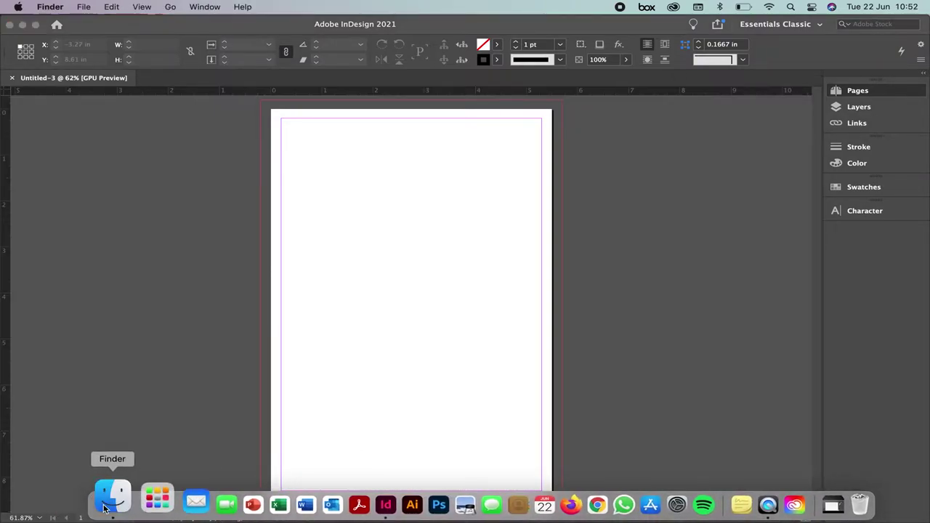
{"action": "left_click", "coordinate": [78, 298]}
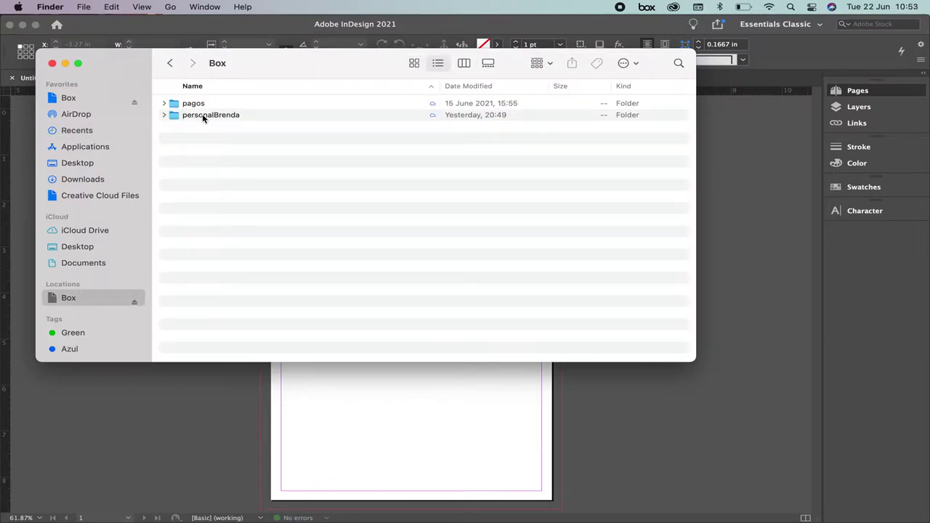
{"action": "double_click", "coordinate": [203, 116]}
{"action": "double_click", "coordinate": [209, 127]}
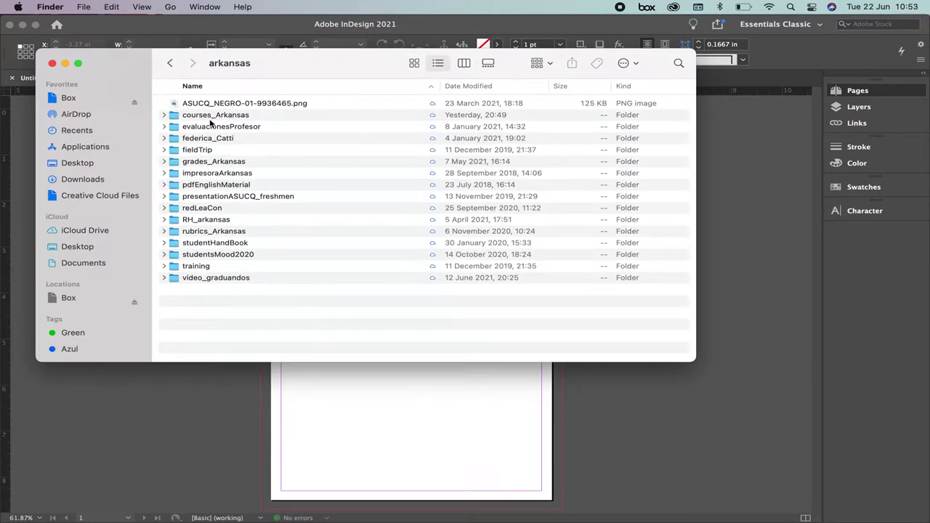
{"action": "double_click", "coordinate": [212, 116]}
{"action": "left_click", "coordinate": [205, 118]}
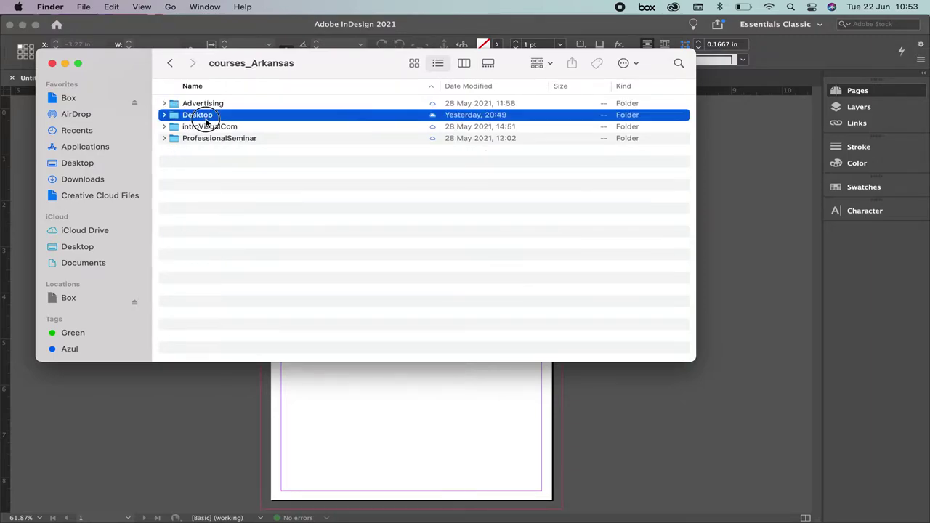
{"action": "double_click", "coordinate": [206, 121]}
{"action": "double_click", "coordinate": [234, 164]}
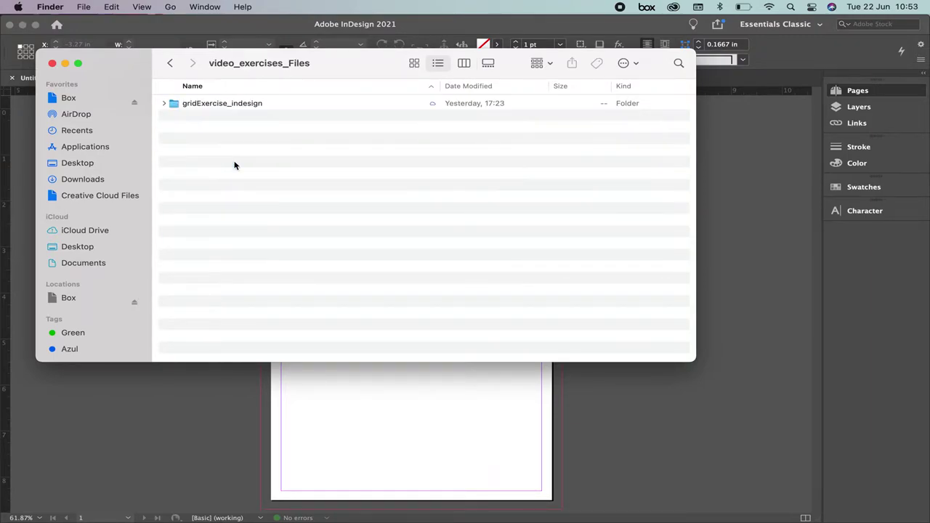
{"action": "double_click", "coordinate": [216, 104]}
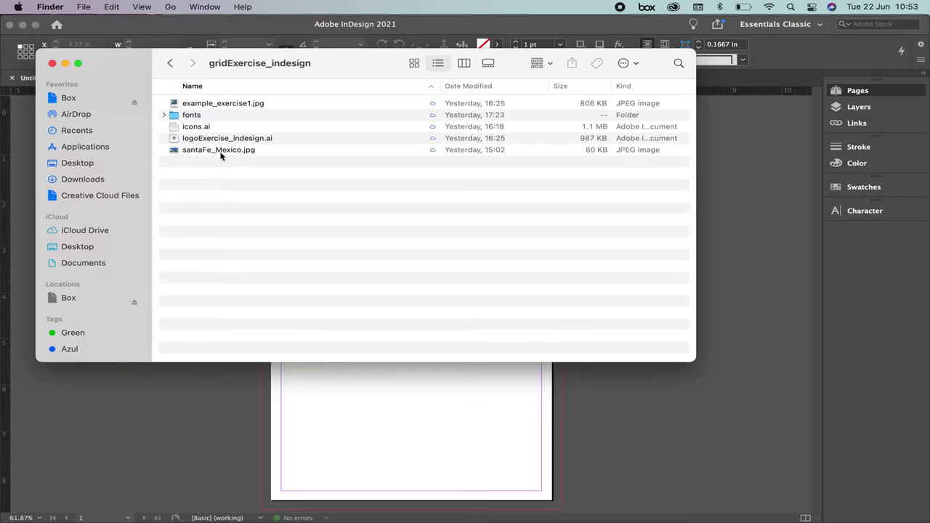
Expand the fonts folder and extract the bebas_neue.zip archive.
{"action": "left_click", "coordinate": [166, 116]}
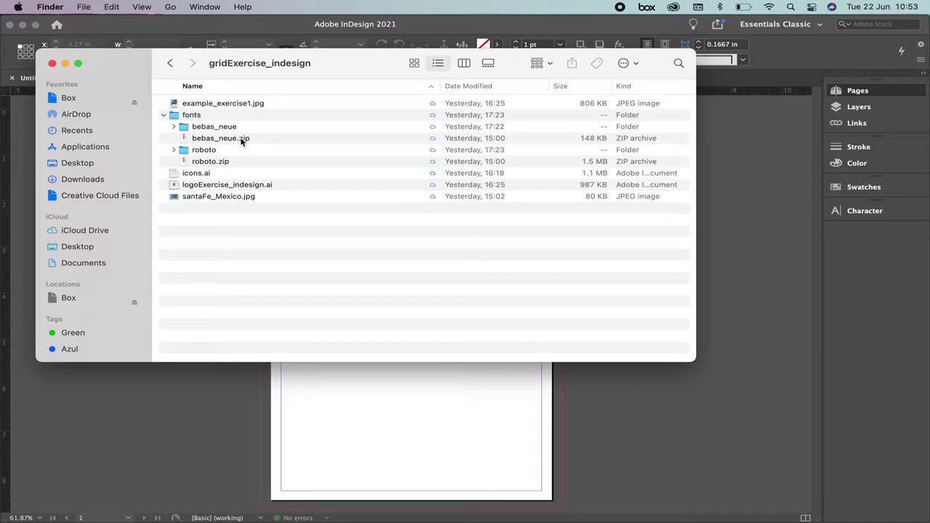
{"action": "double_click", "coordinate": [242, 141]}
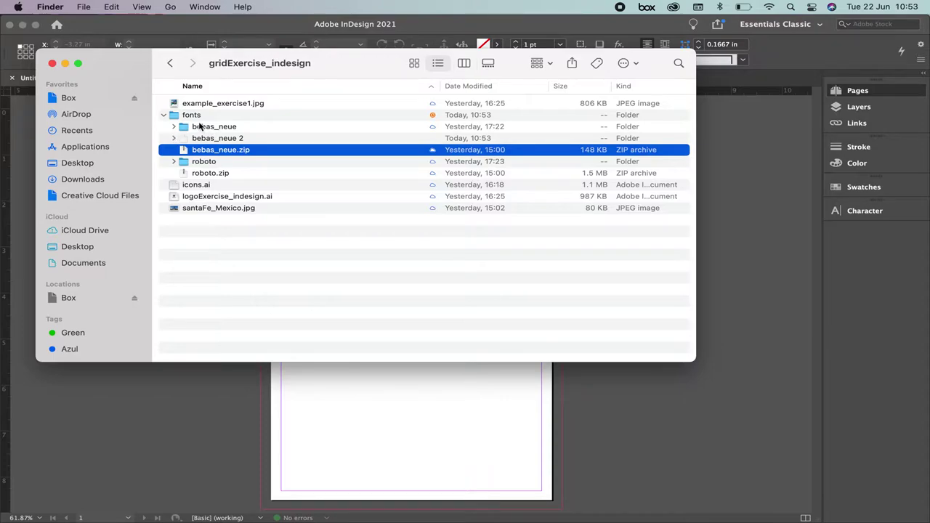
Expand the bebas_neue folder, install BebasNeue-Regular.ttf, and close Font Book and the folder.
{"action": "left_click", "coordinate": [174, 126]}
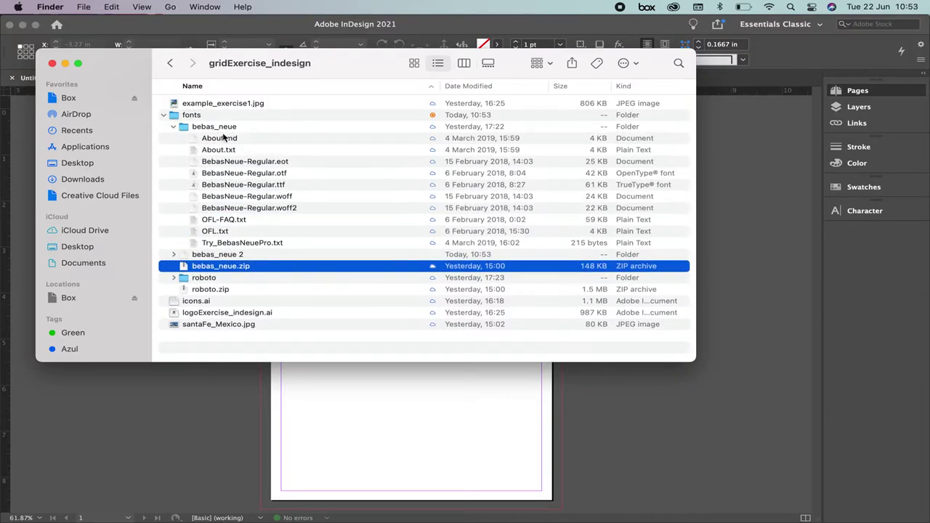
{"action": "double_click", "coordinate": [263, 186]}
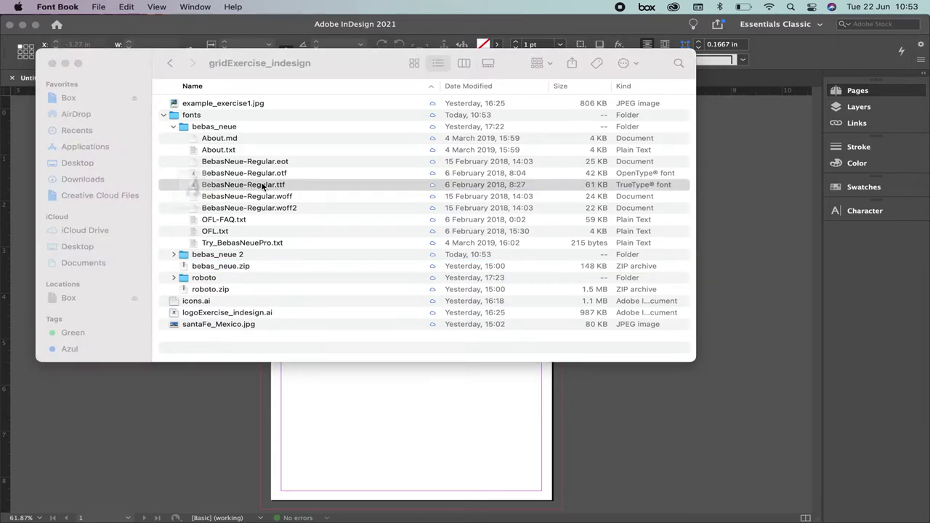
{"action": "left_click", "coordinate": [449, 363]}
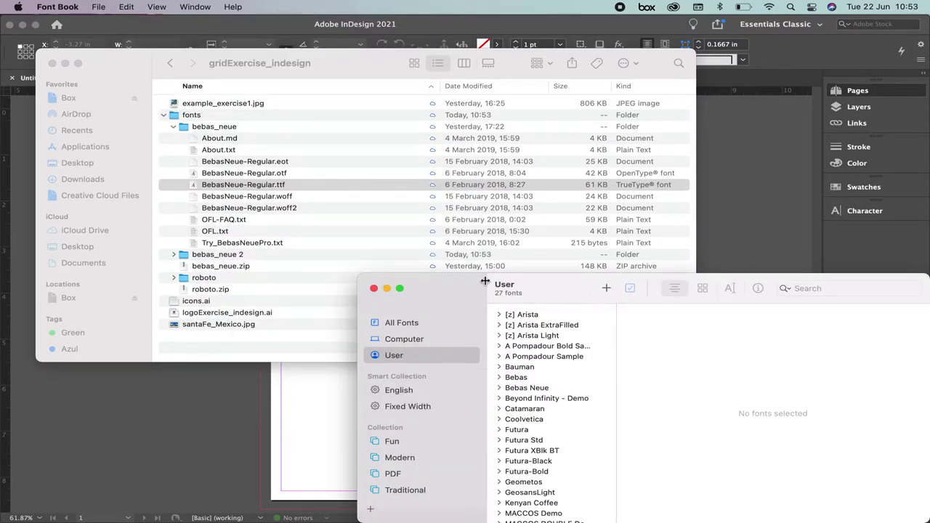
{"action": "left_click_drag", "start_coordinate": [463, 283], "coordinate": [379, 117]}
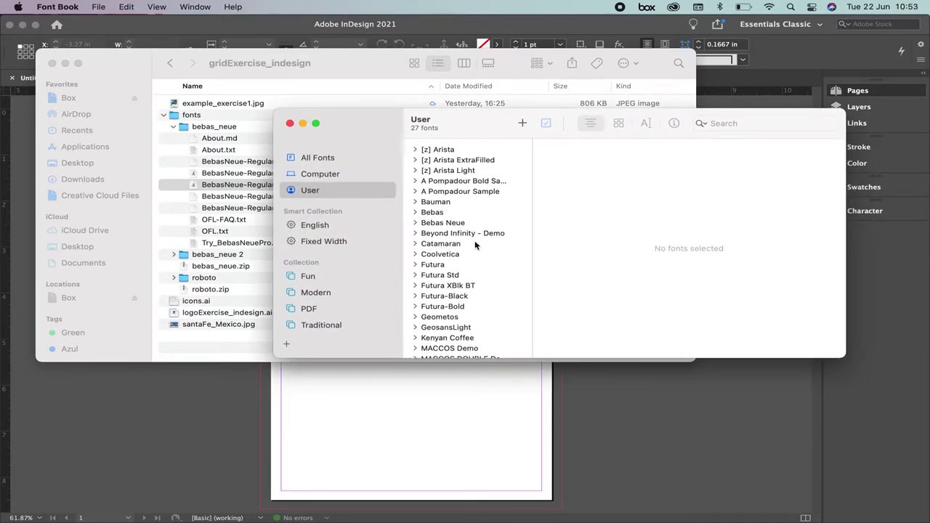
{"action": "left_click", "coordinate": [290, 124]}
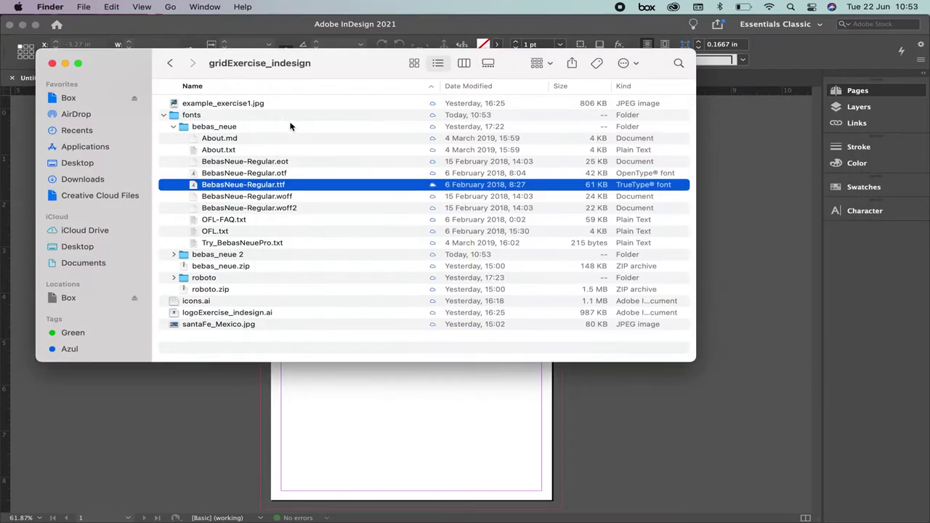
{"action": "left_click", "coordinate": [182, 126]}
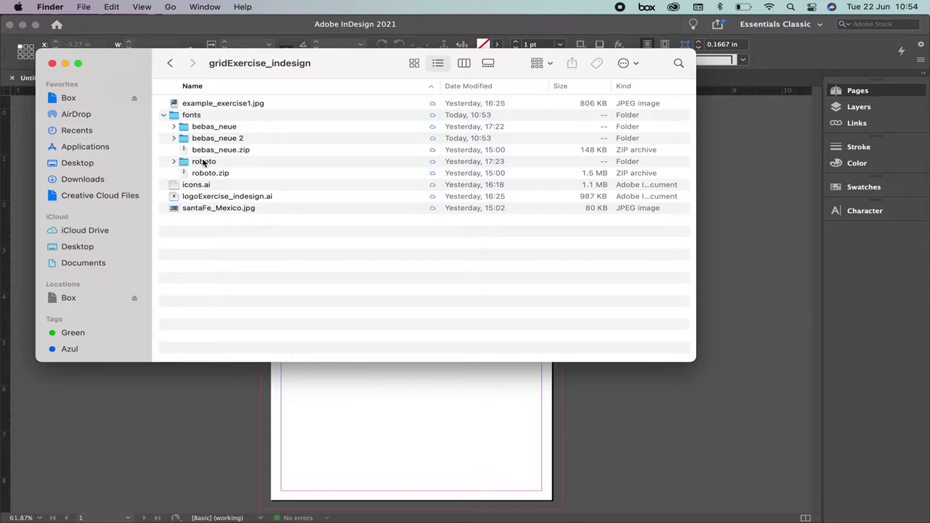
Install Roboto-Thin.ttf from the roboto folder, and close Font Book and the folder.
{"action": "left_click", "coordinate": [174, 161]}
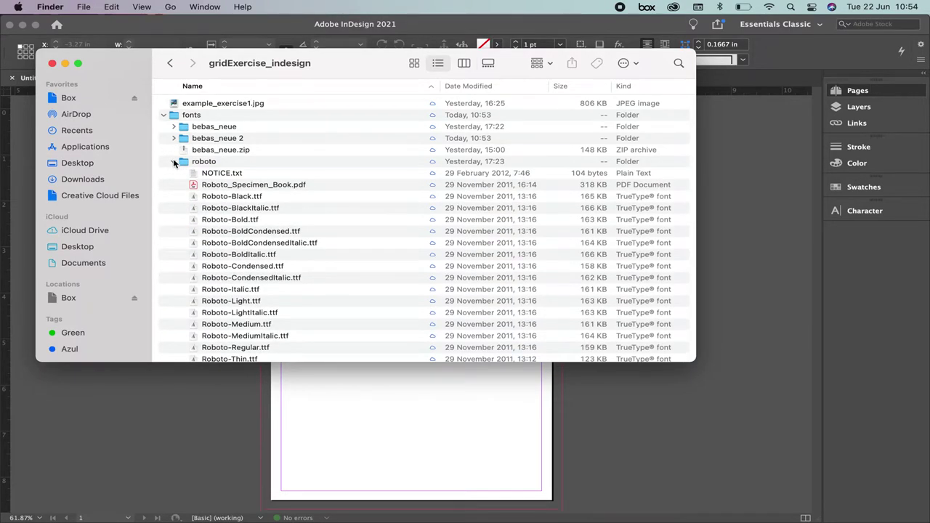
{"action": "scroll", "coordinate": [318, 312], "scroll_direction": "down", "scroll_amount": 3}
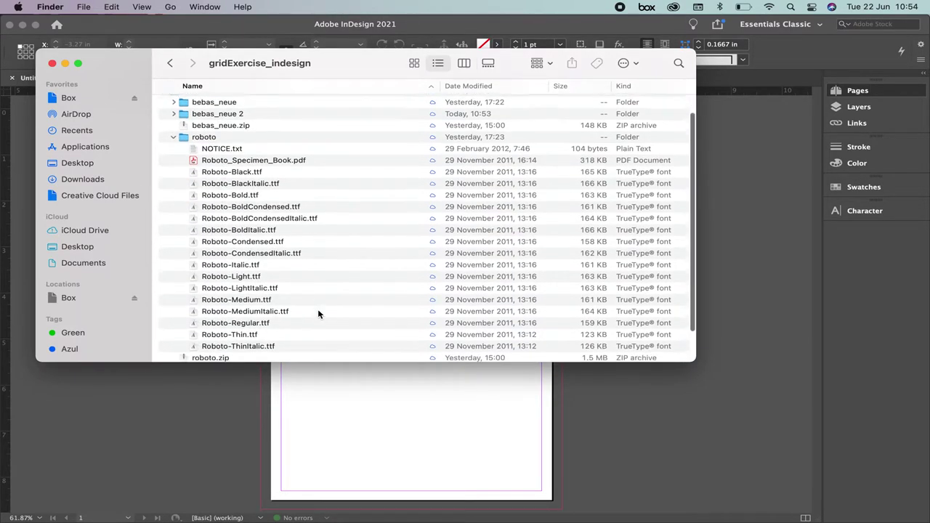
{"action": "double_click", "coordinate": [241, 331]}
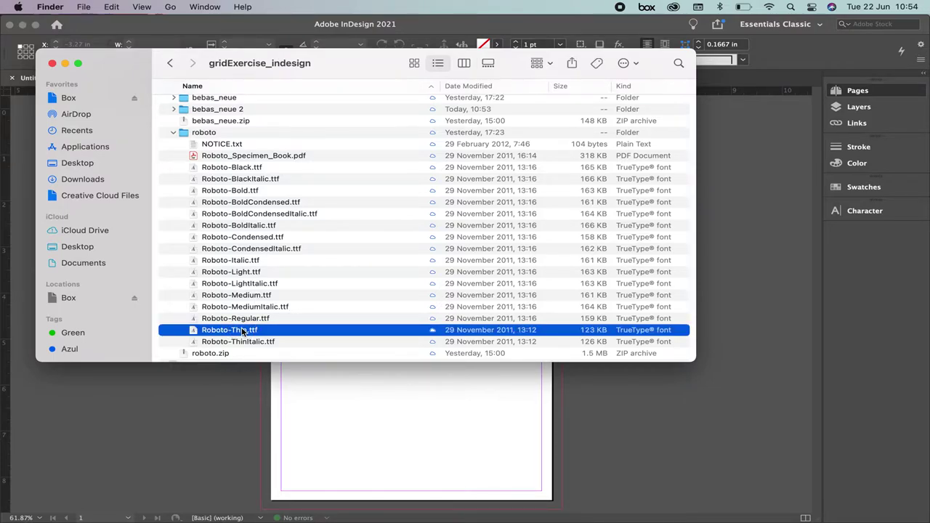
{"action": "left_click", "coordinate": [462, 361]}
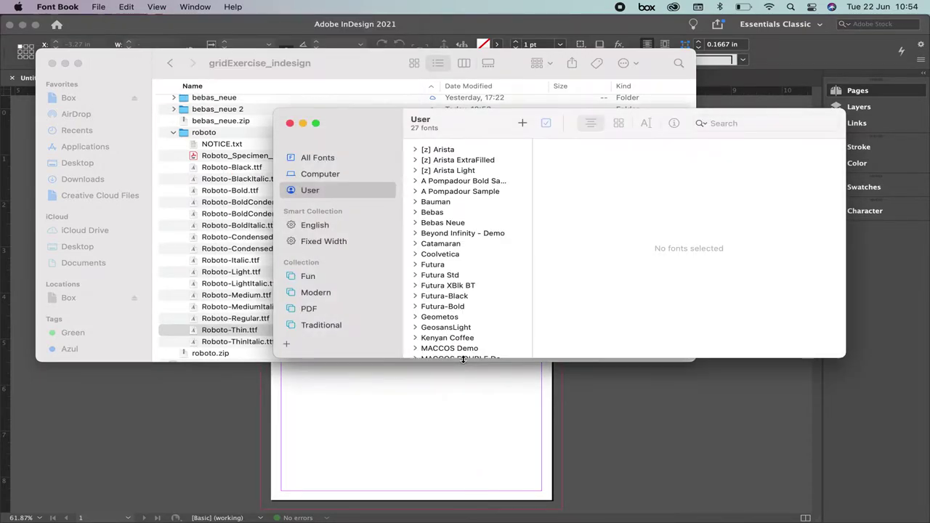
{"action": "left_click", "coordinate": [289, 123]}
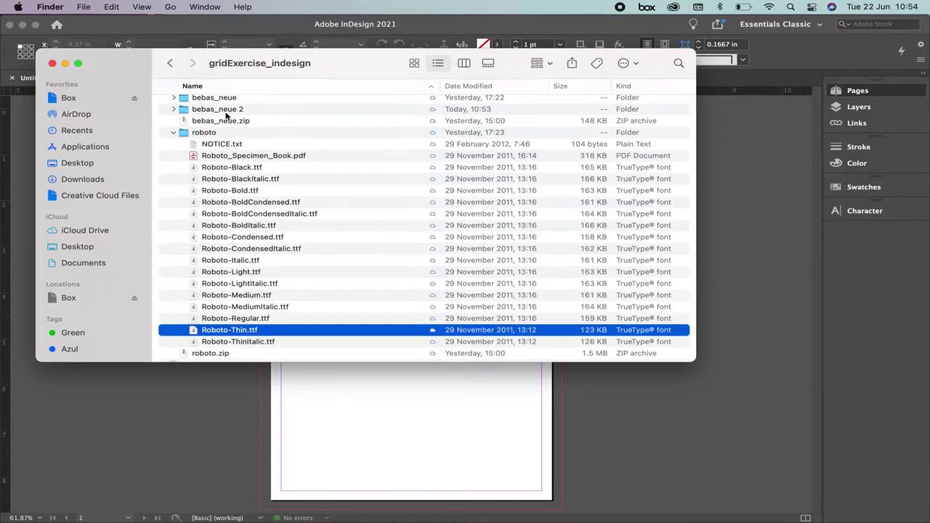
{"action": "left_click", "coordinate": [175, 133]}
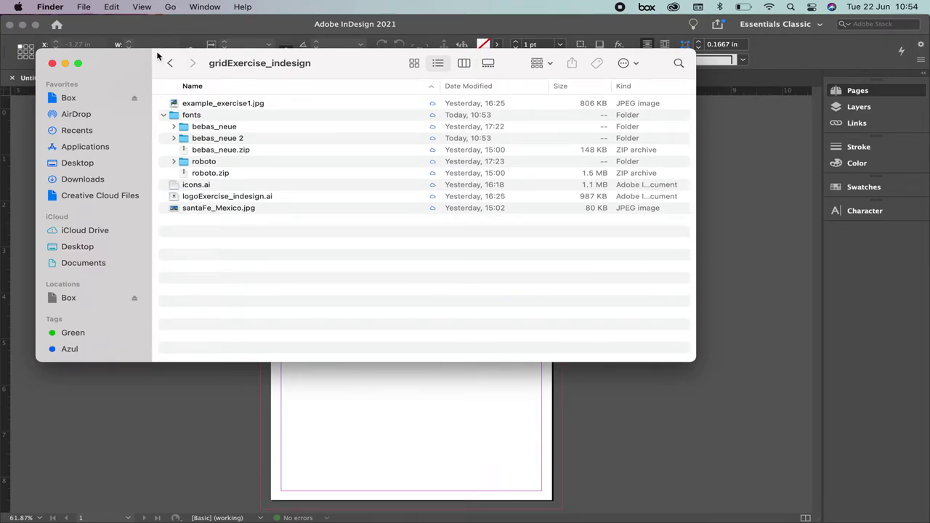
Close the Finder window and place example_exercise1.jpg on the pasteboard left of the page, about 2.36 by 3.12 in.
{"action": "left_click_drag", "start_coordinate": [157, 56], "coordinate": [423, 98]}
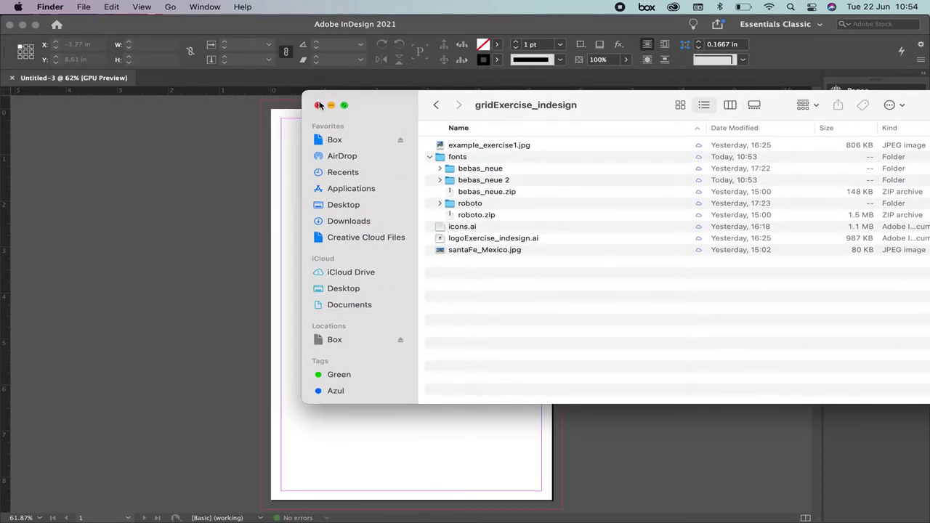
{"action": "left_click", "coordinate": [318, 106]}
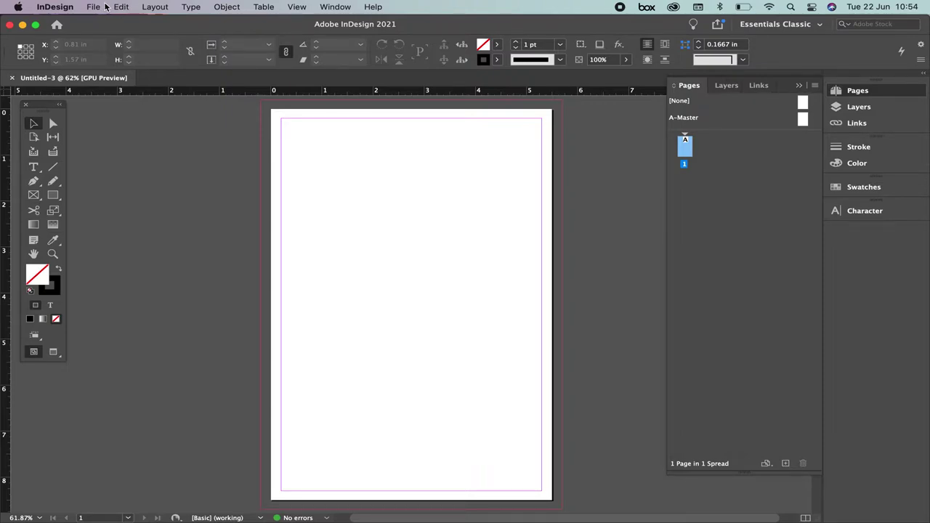
{"action": "left_click", "coordinate": [97, 6]}
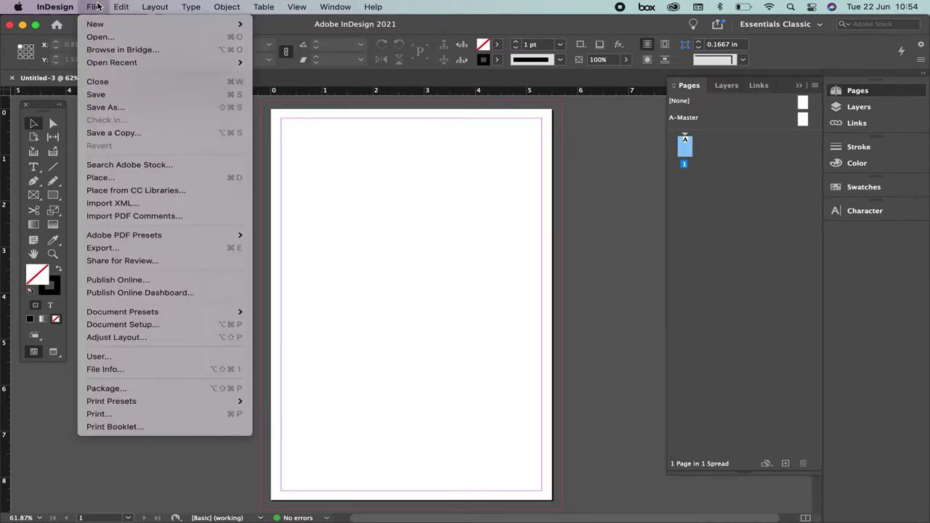
{"action": "left_click", "coordinate": [110, 179]}
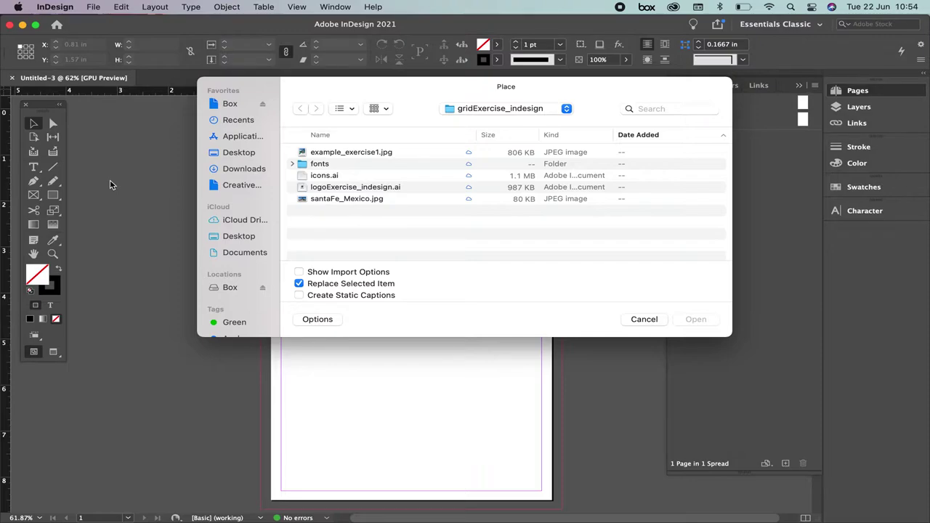
{"action": "left_click", "coordinate": [358, 153]}
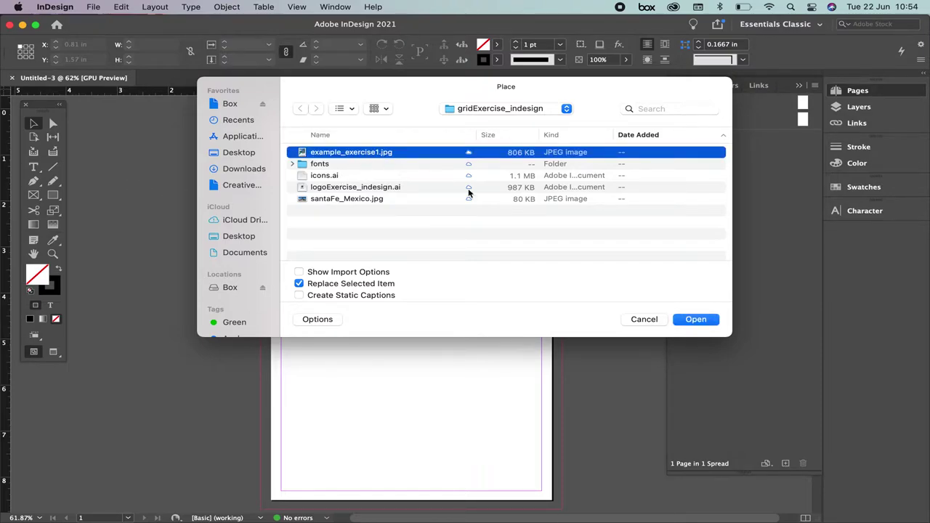
{"action": "left_click", "coordinate": [695, 319]}
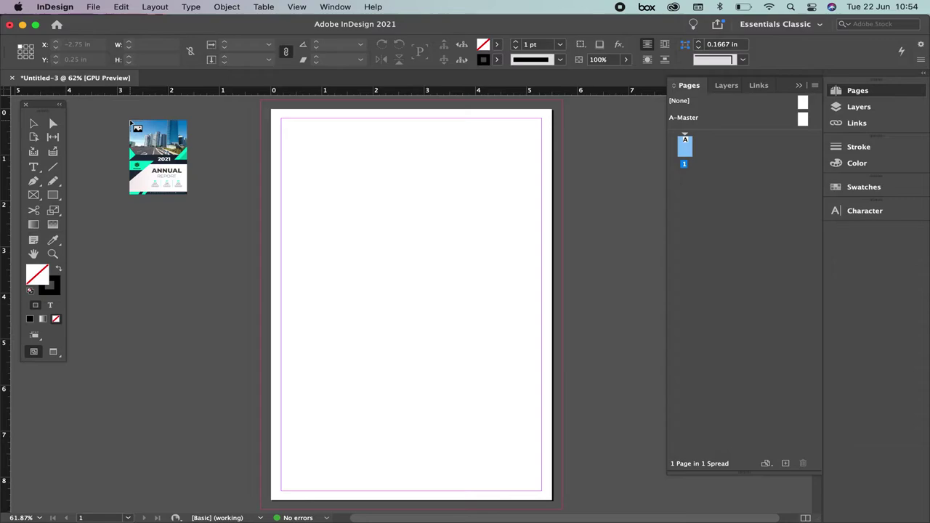
{"action": "left_click", "coordinate": [130, 120]}
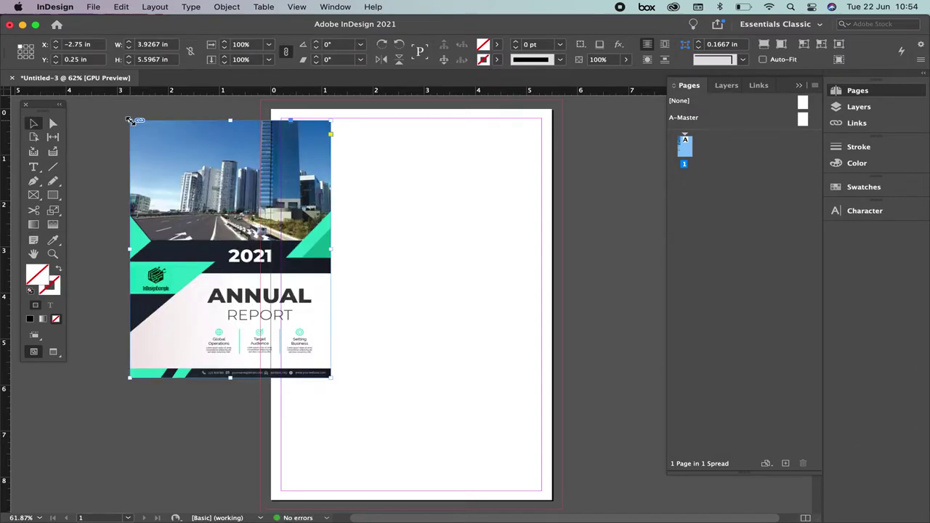
{"action": "key", "text": "super+z"}
{"action": "left_click_drag", "start_coordinate": [124, 121], "coordinate": [236, 264]}
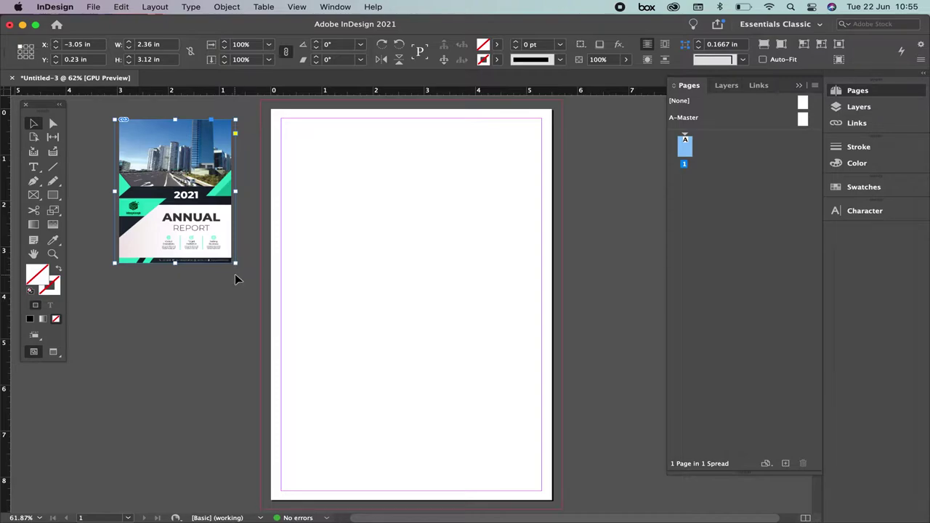
Enlarge the reference image to about 3.62 by 4.79 in and move it clear of the page's left edge.
{"action": "left_click_drag", "start_coordinate": [234, 262], "coordinate": [299, 318]}
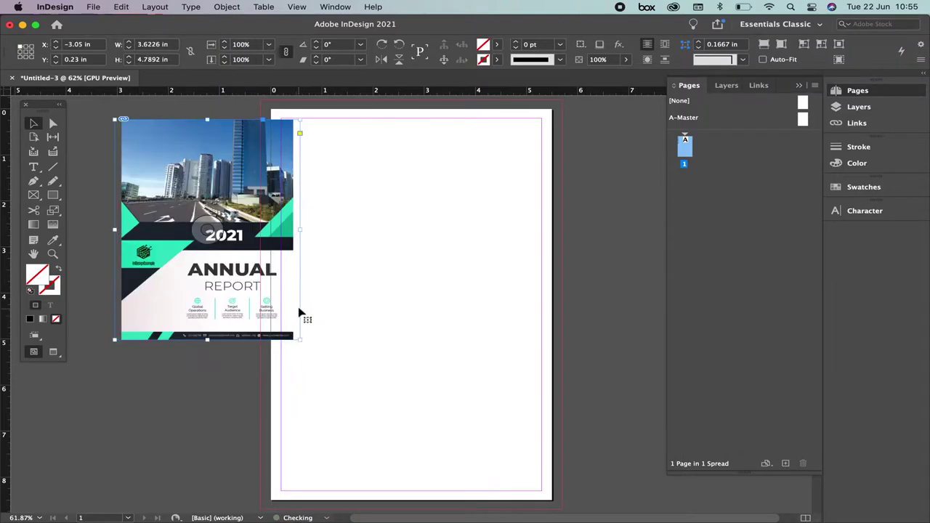
{"action": "left_click", "coordinate": [157, 153]}
{"action": "left_click_drag", "start_coordinate": [156, 153], "coordinate": [107, 152]}
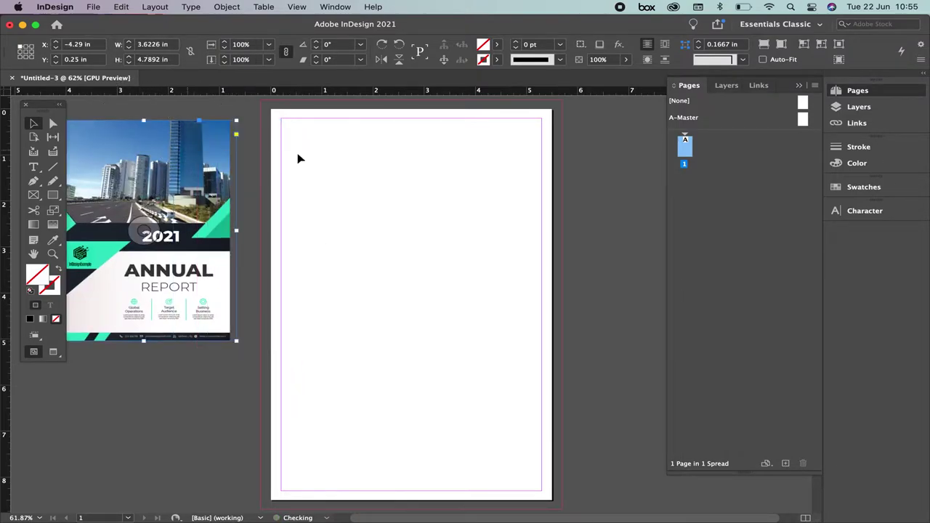
{"action": "left_click_drag", "start_coordinate": [465, 224], "coordinate": [500, 224]}
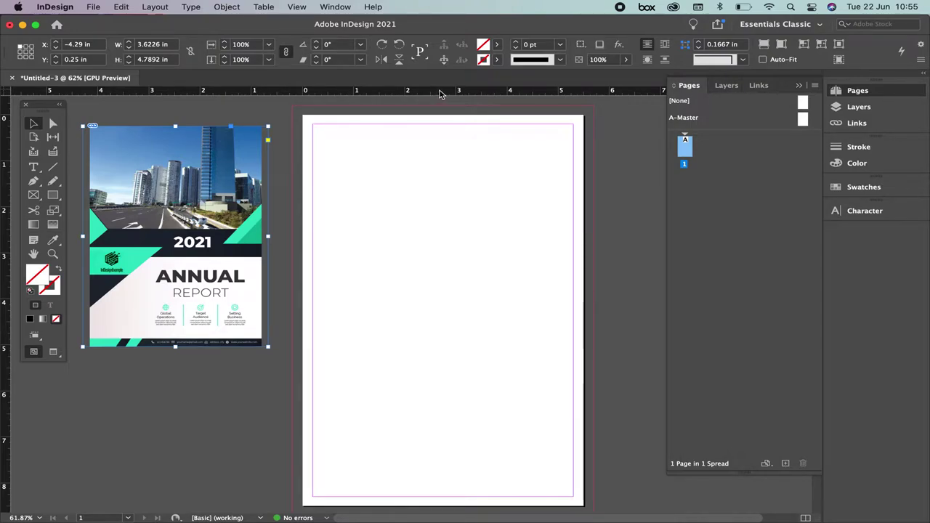
Add three horizontal guides across the page at about 3.65, 4.25 and 4.55 in from its top edge.
{"action": "left_click_drag", "start_coordinate": [439, 93], "coordinate": [434, 285]}
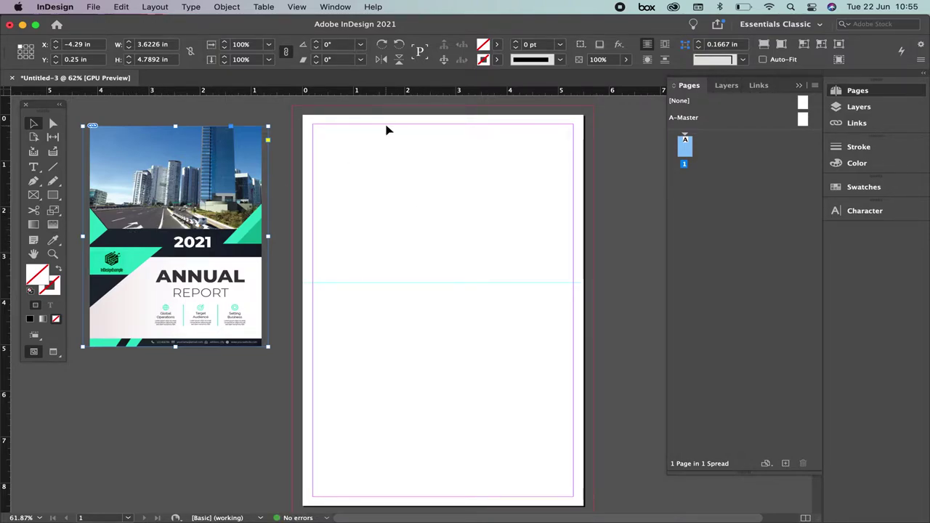
{"action": "left_click_drag", "start_coordinate": [392, 93], "coordinate": [404, 321]}
{"action": "left_click_drag", "start_coordinate": [377, 93], "coordinate": [427, 315]}
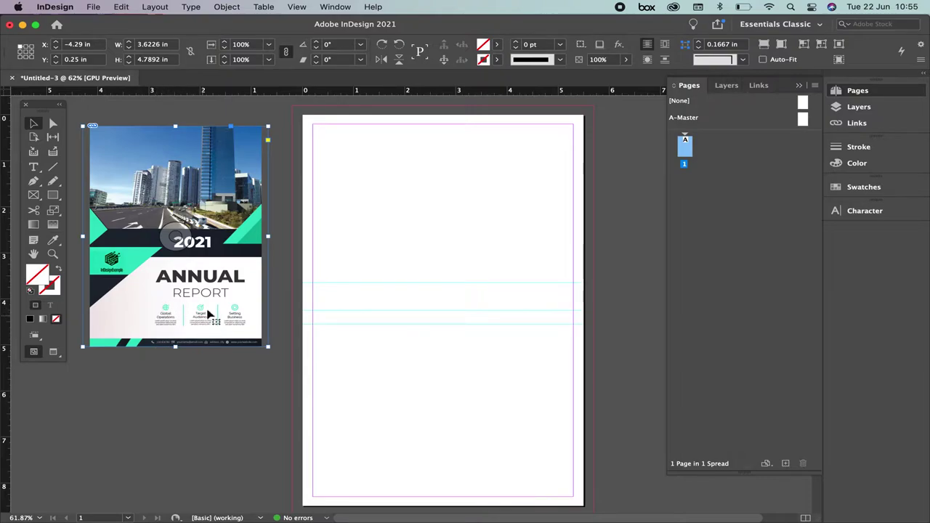
Add vertical guides at about 2.5 and 3.5 in from the page's left edge.
{"action": "left_click_drag", "start_coordinate": [10, 374], "coordinate": [431, 450]}
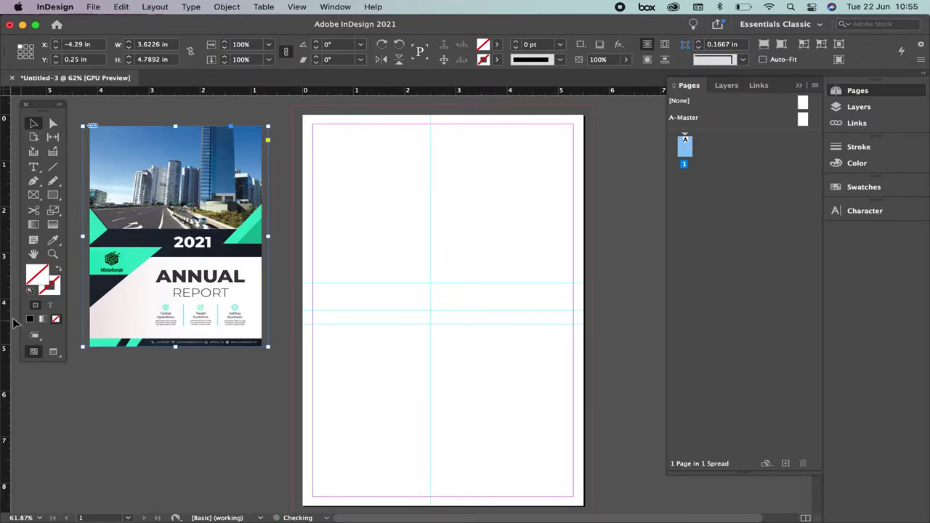
{"action": "left_click_drag", "start_coordinate": [434, 119], "coordinate": [565, 185]}
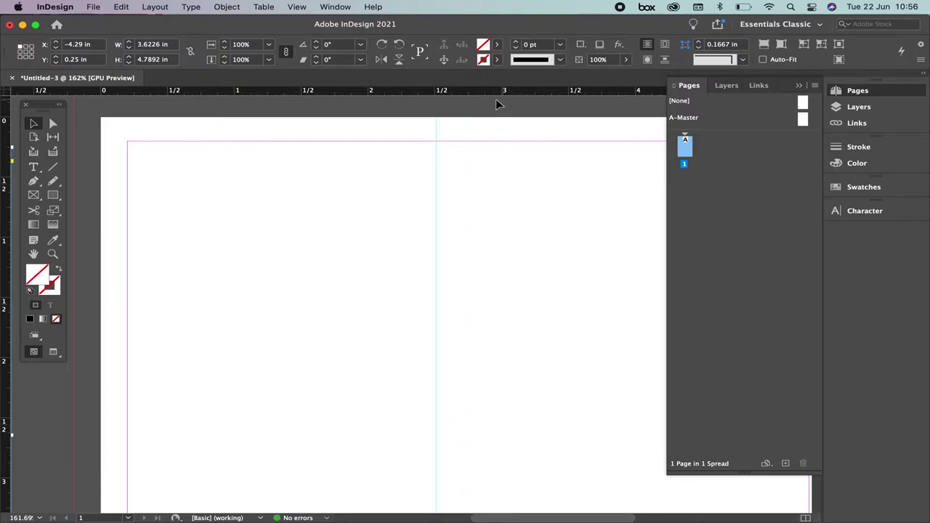
{"action": "left_click_drag", "start_coordinate": [542, 109], "coordinate": [402, 112]}
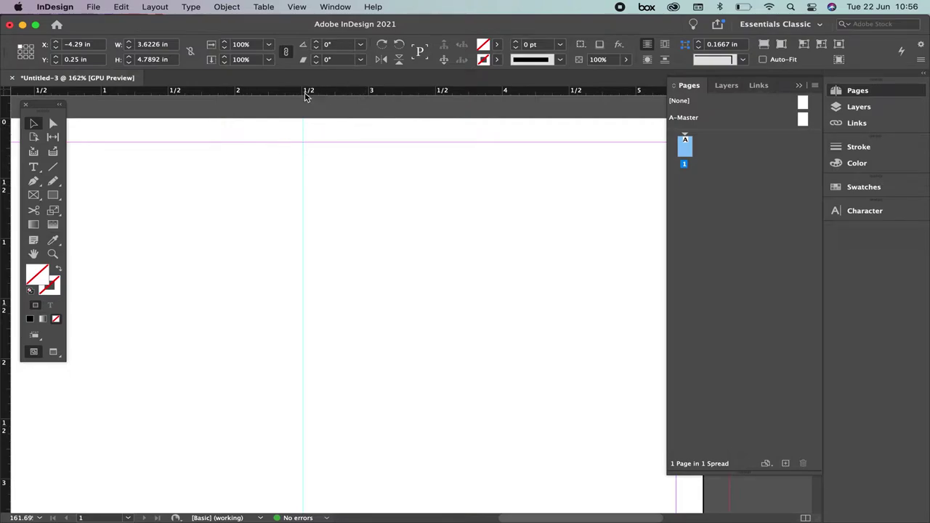
{"action": "left_click_drag", "start_coordinate": [8, 159], "coordinate": [436, 186]}
{"action": "scroll", "coordinate": [465, 206], "scroll_direction": "right", "scroll_amount": 5}
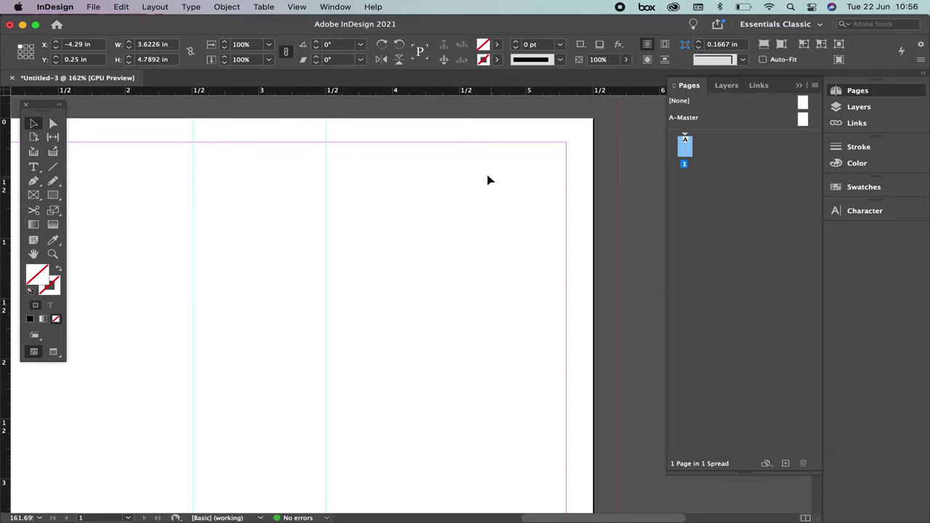
Move the ruler origin to the top-right margin corner and set vertical guides about 1 and 1.12 in left of it.
{"action": "left_click_drag", "start_coordinate": [4, 93], "coordinate": [591, 121]}
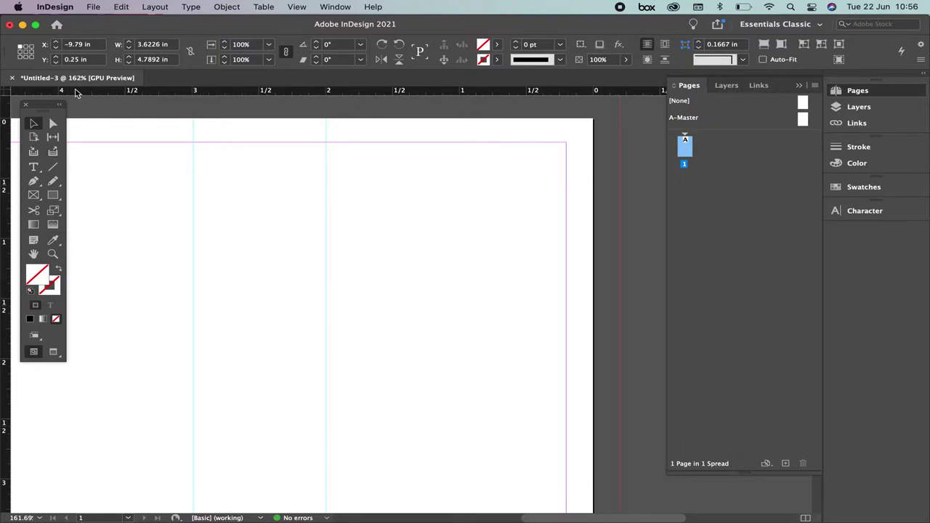
{"action": "left_click_drag", "start_coordinate": [6, 93], "coordinate": [566, 143]}
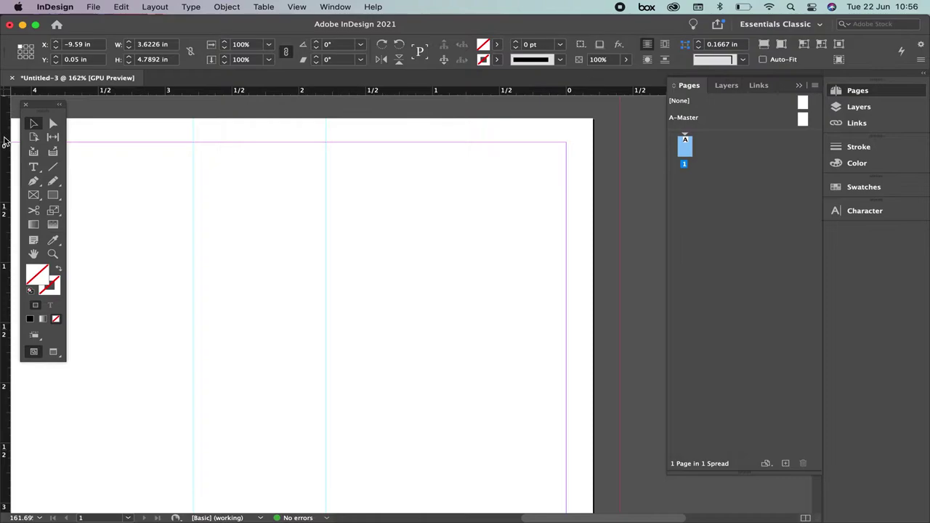
{"action": "left_click_drag", "start_coordinate": [8, 135], "coordinate": [418, 247]}
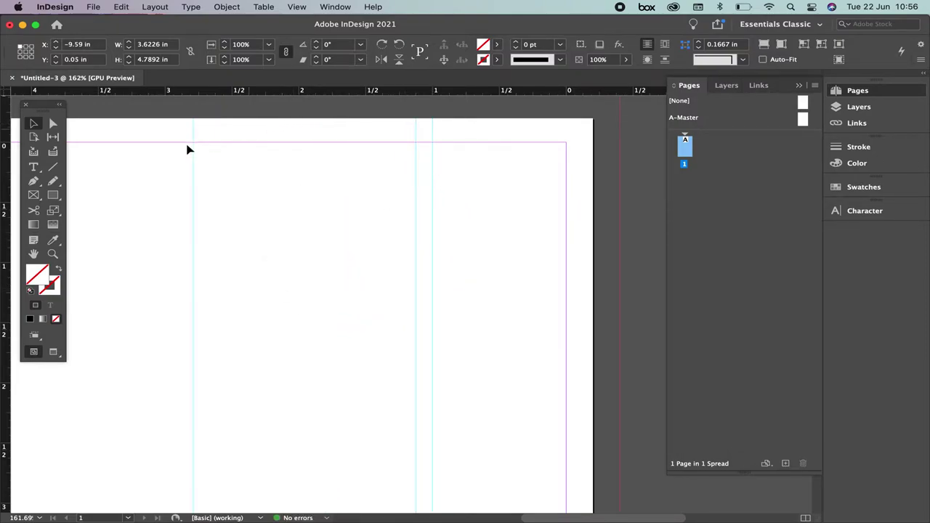
Position three more vertical guides about 2.12, 2.25 and 3.25 in left of the right margin.
{"action": "left_click_drag", "start_coordinate": [6, 156], "coordinate": [284, 231]}
{"action": "key", "text": "Escape"}
{"action": "left_click_drag", "start_coordinate": [191, 181], "coordinate": [266, 182]}
{"action": "left_click_drag", "start_coordinate": [8, 181], "coordinate": [133, 220]}
{"action": "left_click", "coordinate": [443, 313]}
{"action": "key", "text": "super+0"}
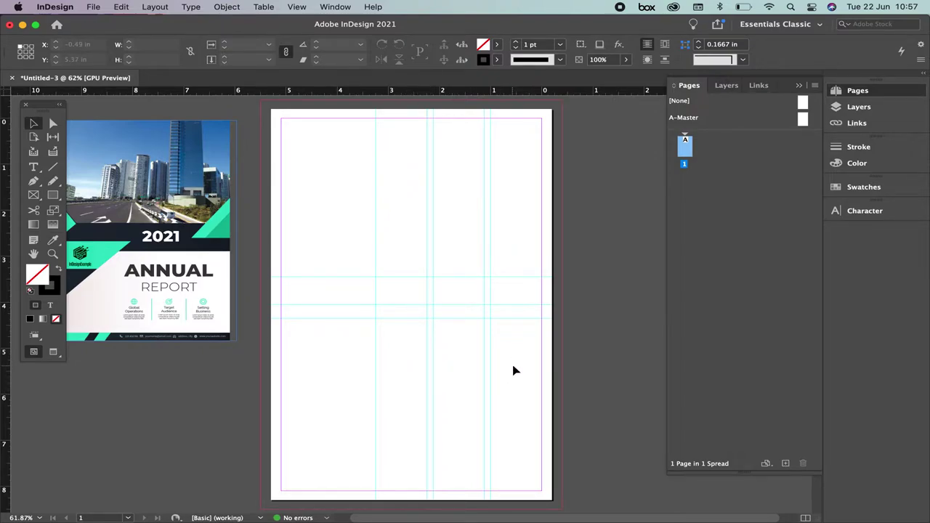
Add three horizontal guides in the lower half of the page at about 5.6, 6.87 and 7.93 in.
{"action": "left_click_drag", "start_coordinate": [411, 95], "coordinate": [465, 374]}
{"action": "left_click_drag", "start_coordinate": [415, 93], "coordinate": [491, 436]}
{"action": "scroll", "coordinate": [458, 349], "scroll_direction": "down", "scroll_amount": 3}
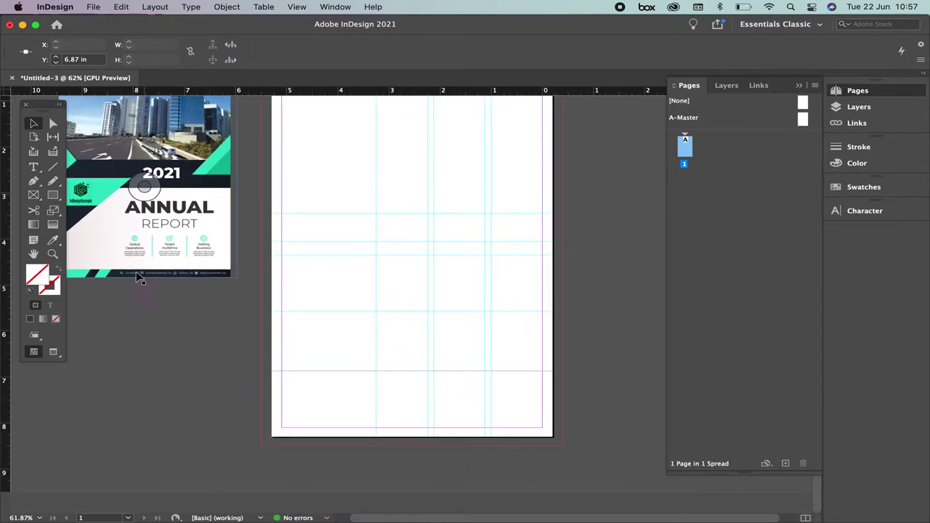
{"action": "left_click_drag", "start_coordinate": [365, 91], "coordinate": [394, 420]}
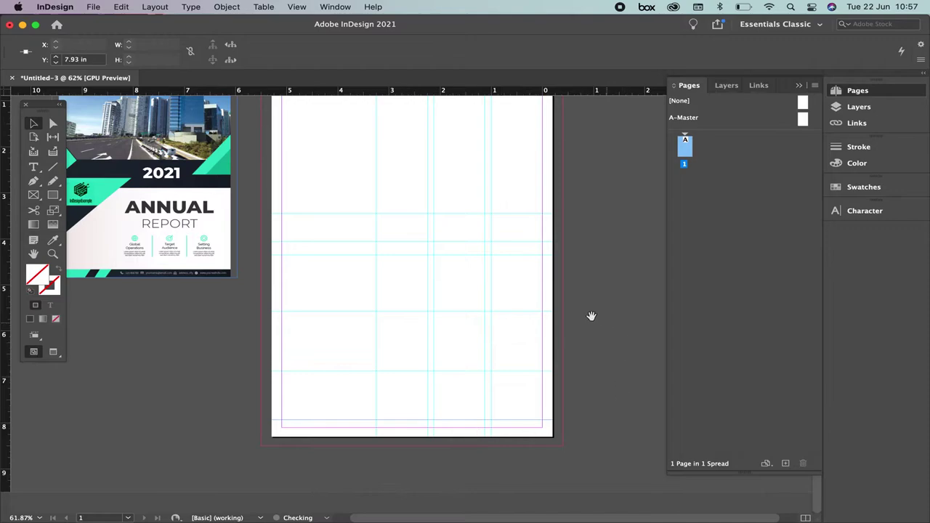
Rename the document's only layer "reference".
{"action": "left_click_drag", "start_coordinate": [591, 316], "coordinate": [617, 371]}
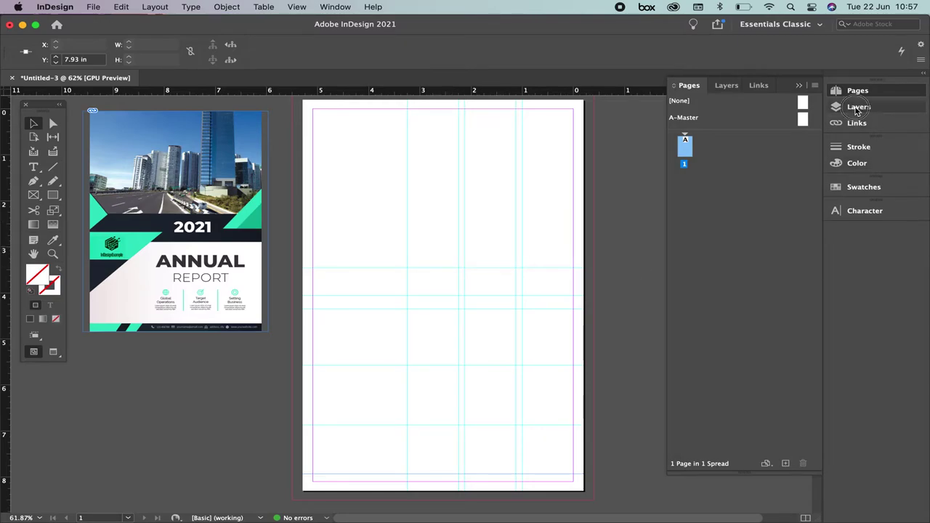
{"action": "left_click", "coordinate": [856, 109]}
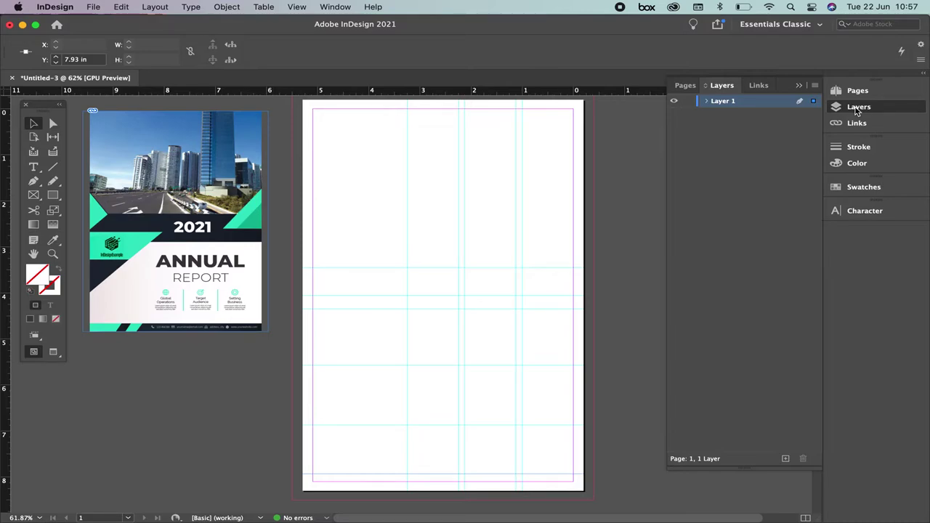
{"action": "double_click", "coordinate": [729, 105]}
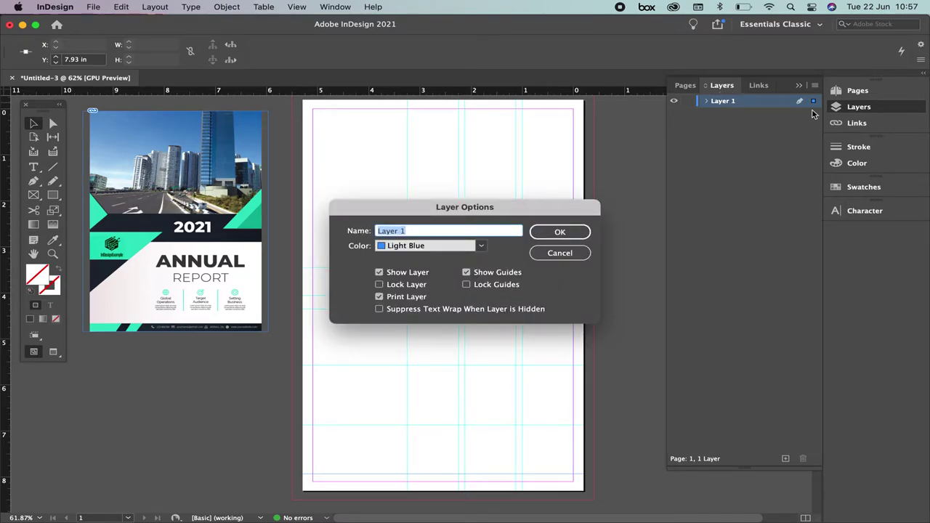
{"action": "type", "text": "reference"}
{"action": "left_click", "coordinate": [552, 234]}
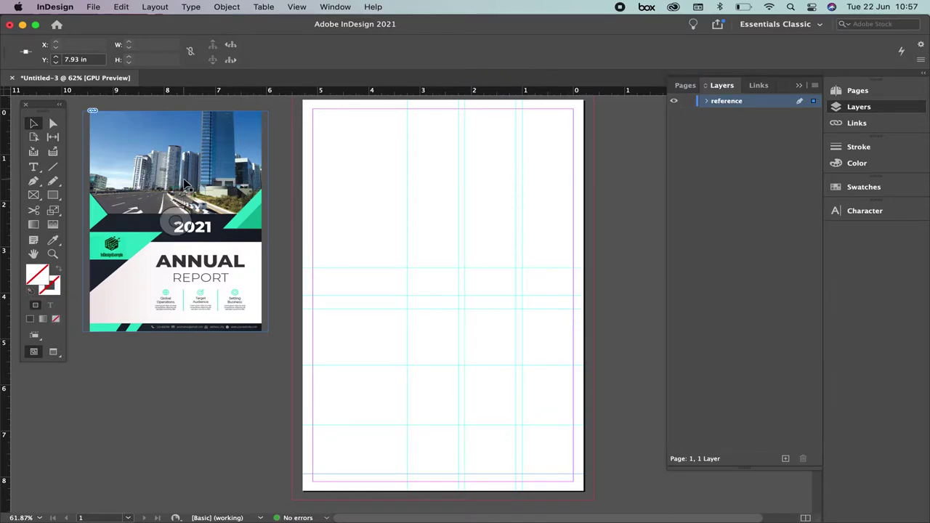
Add a new layer above the reference layer and name it "image".
{"action": "left_click", "coordinate": [785, 458]}
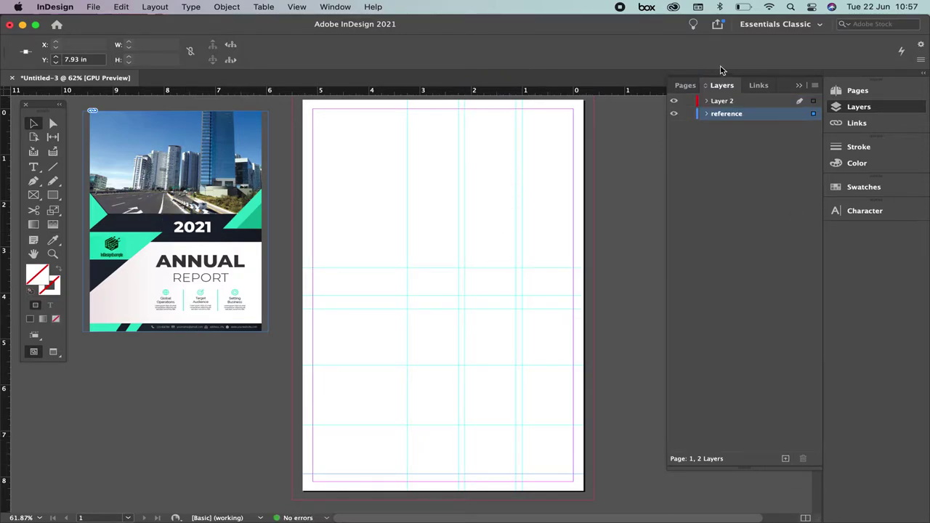
{"action": "left_click_drag", "start_coordinate": [759, 468], "coordinate": [757, 170]}
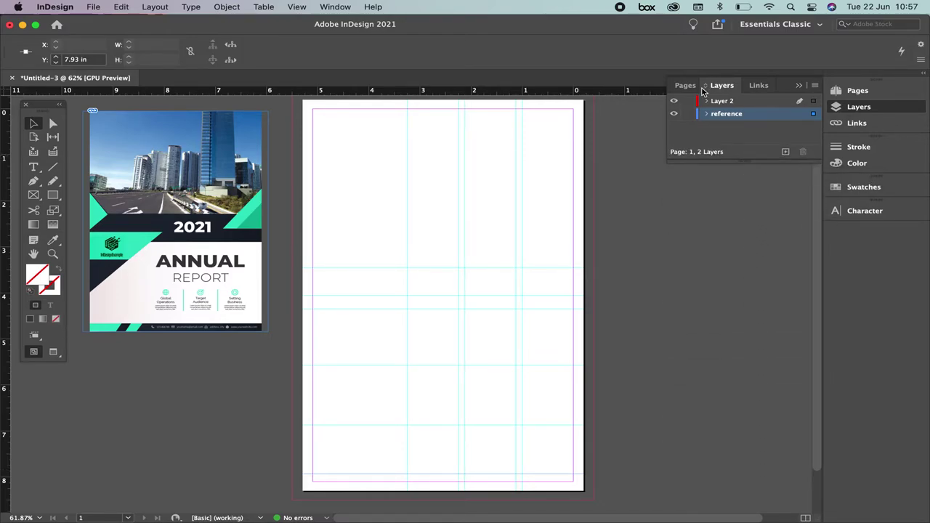
{"action": "left_click", "coordinate": [723, 101]}
{"action": "double_click", "coordinate": [722, 101]}
{"action": "key", "text": "BackSpace"}
{"action": "type", "text": "image"}
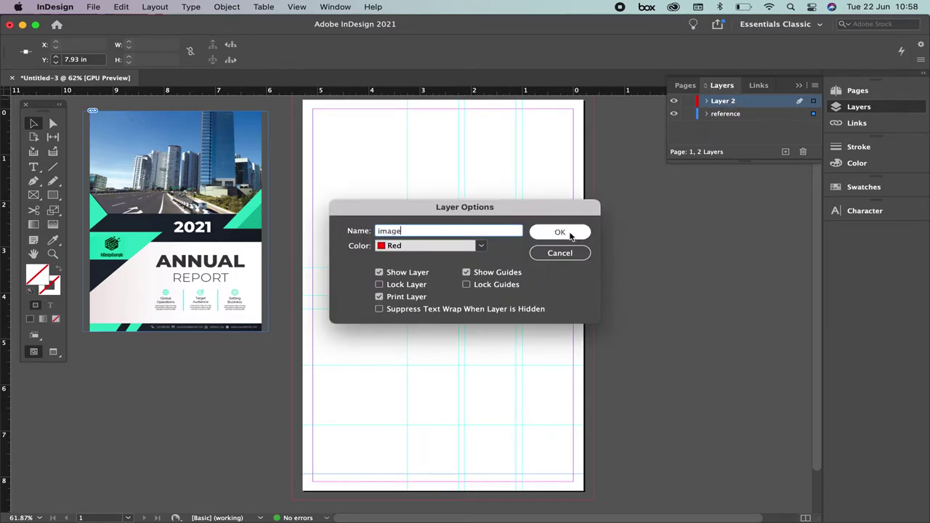
{"action": "left_click", "coordinate": [559, 232]}
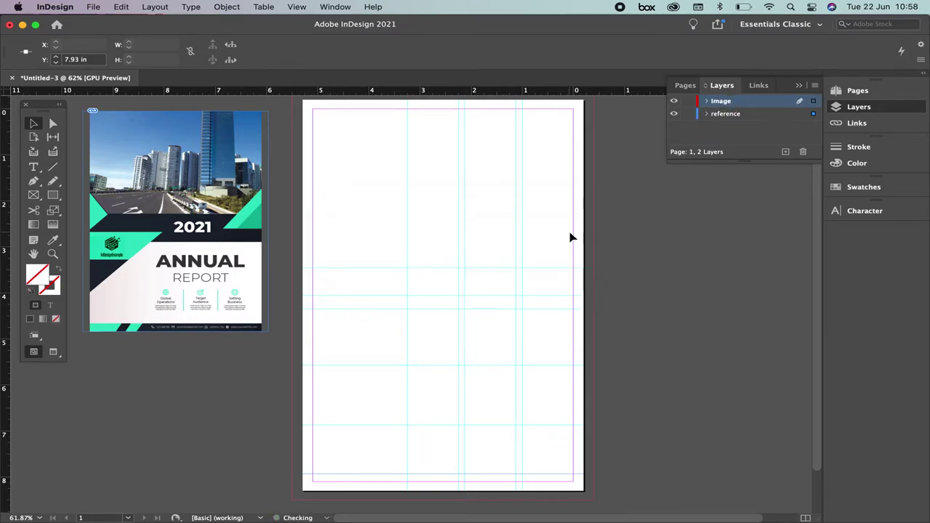
Place santaFe_Mexico.jpg across the top of the page from the top-left bleed corner, scaled to about 6.36 by 3.75 in.
{"action": "left_click", "coordinate": [93, 6]}
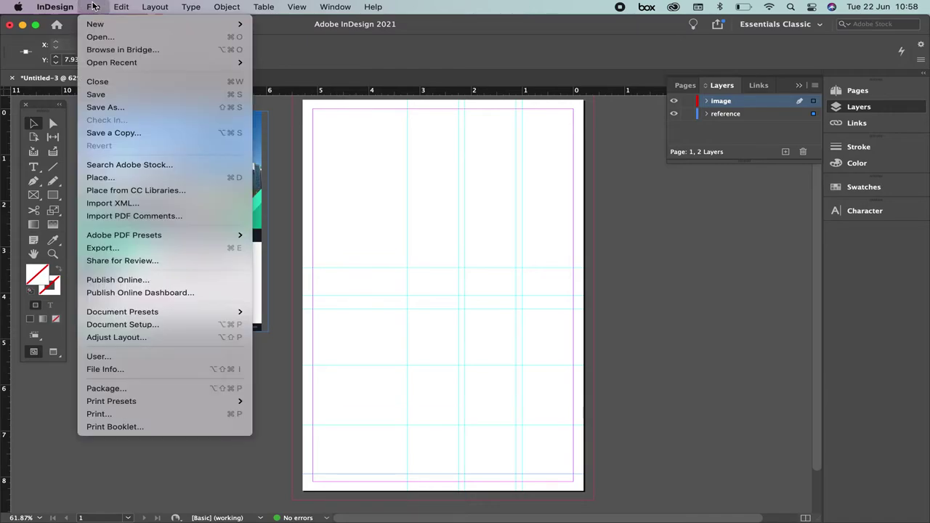
{"action": "left_click", "coordinate": [127, 179]}
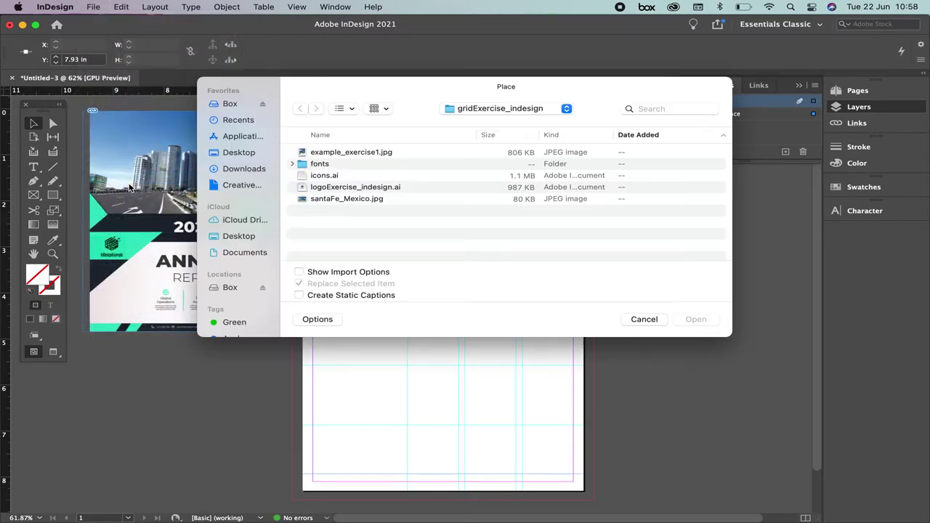
{"action": "left_click", "coordinate": [349, 200]}
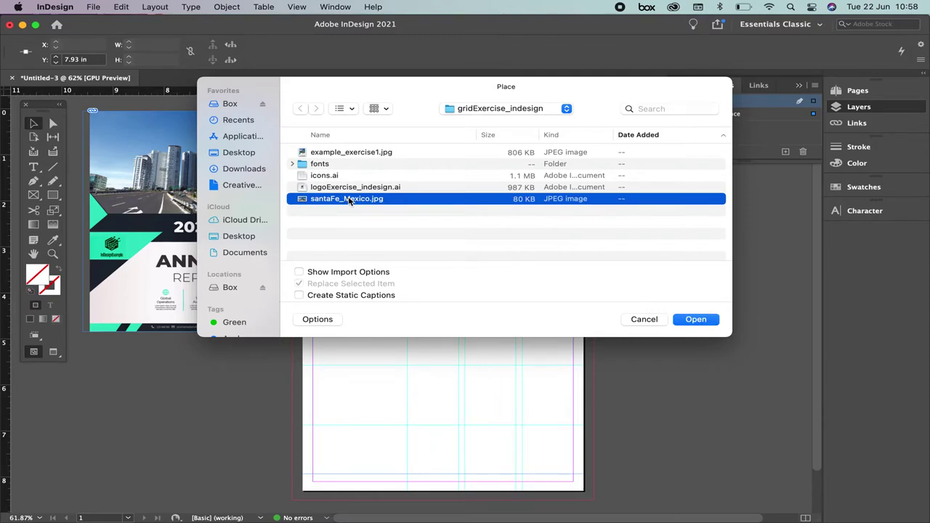
{"action": "left_click", "coordinate": [695, 320]}
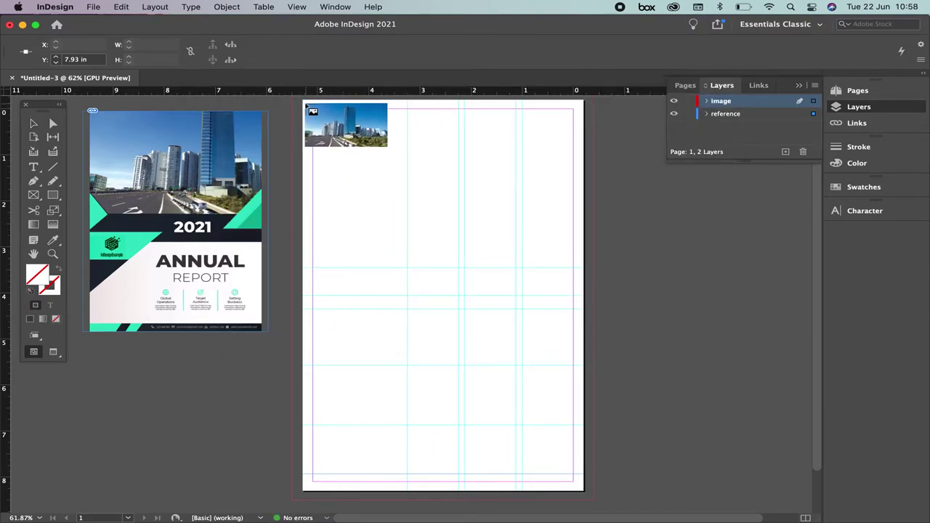
{"action": "left_click_drag", "start_coordinate": [401, 131], "coordinate": [429, 179]}
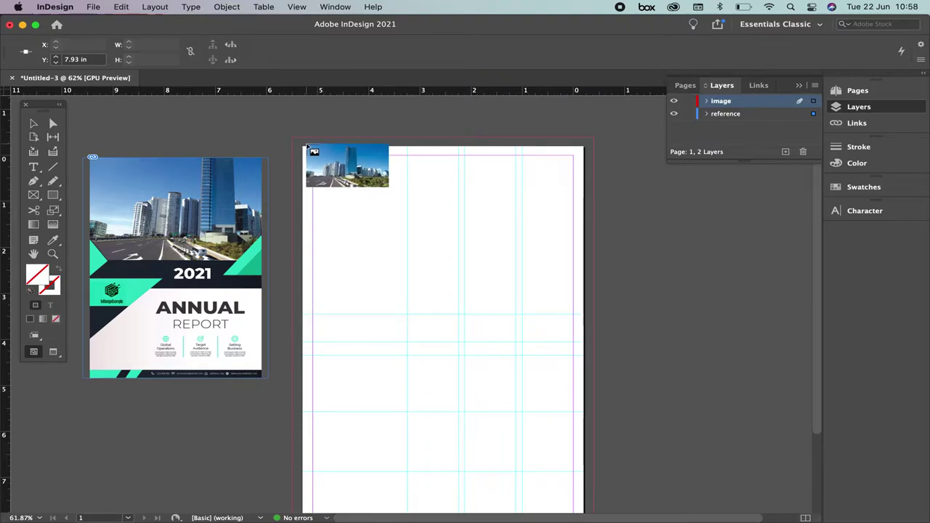
{"action": "left_click", "coordinate": [304, 145]}
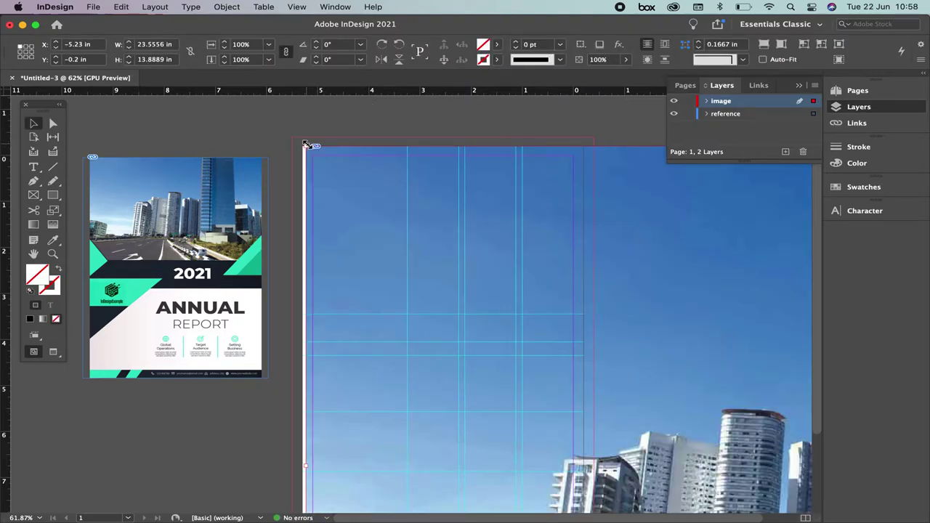
{"action": "key", "text": "super+z"}
{"action": "key", "text": "l"}
{"action": "left_click_drag", "start_coordinate": [309, 148], "coordinate": [623, 364]}
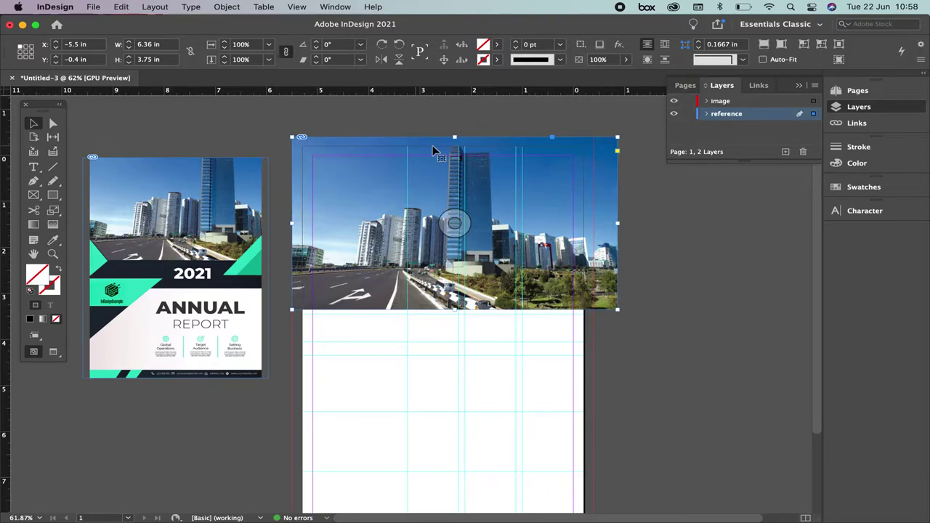
Shift the city photo left to X -5.75 in and enlarge it proportionally to about 6.55 by 3.86 in.
{"action": "left_click_drag", "start_coordinate": [426, 203], "coordinate": [412, 199]}
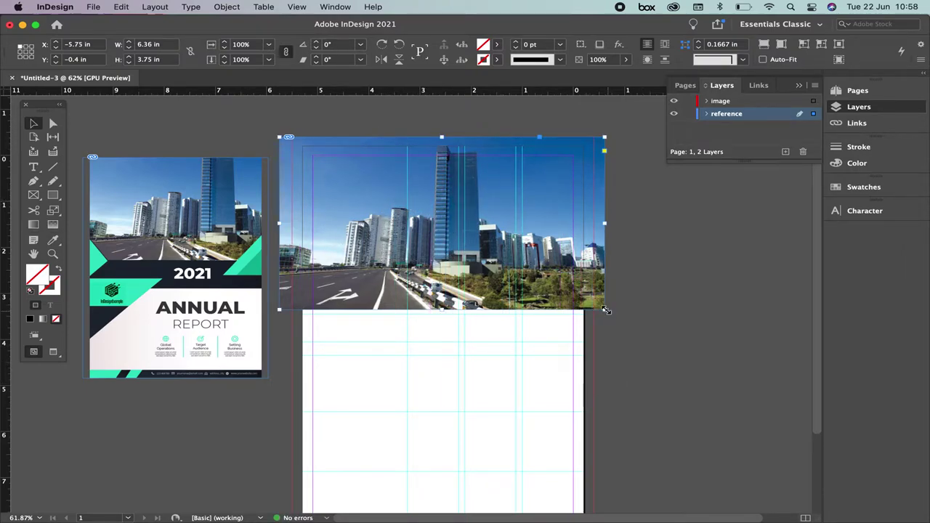
{"action": "left_click_drag", "start_coordinate": [604, 311], "coordinate": [613, 315]}
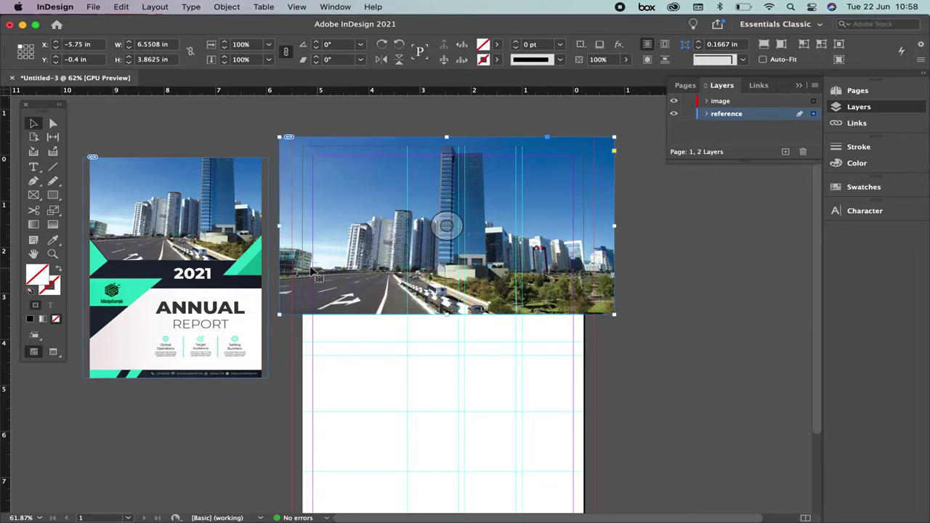
Crop both sides of the city photo's frame to the left and right bleed edges, making it 5.9 in wide.
{"action": "scroll", "coordinate": [288, 143], "scroll_direction": "up", "scroll_amount": 5}
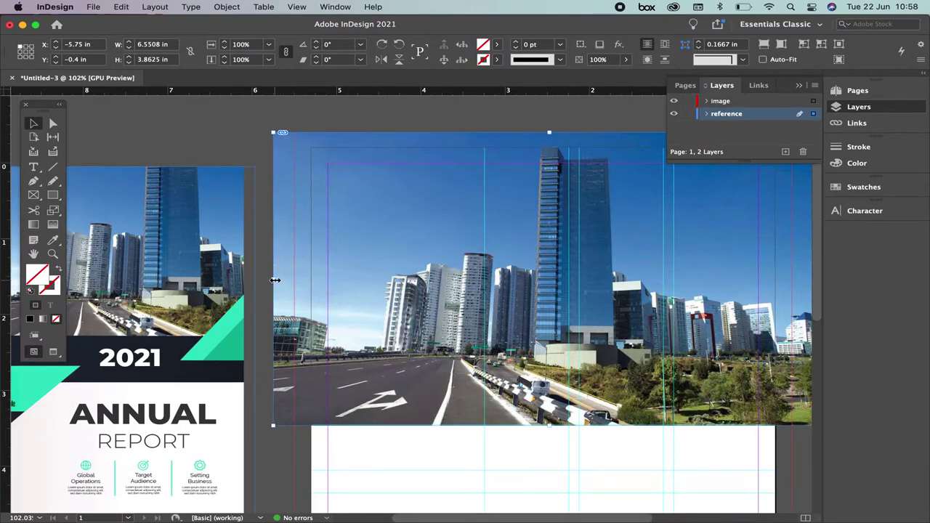
{"action": "left_click_drag", "start_coordinate": [275, 280], "coordinate": [294, 279]}
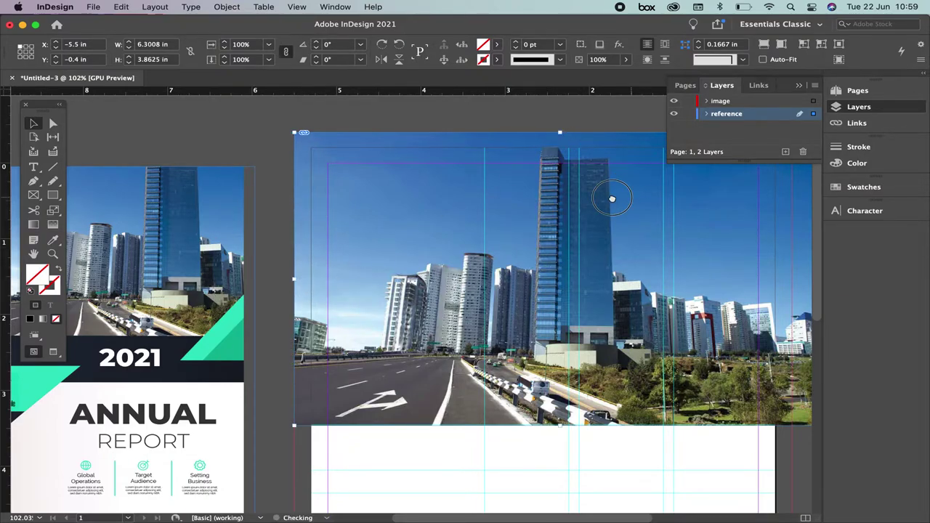
{"action": "left_click_drag", "start_coordinate": [627, 197], "coordinate": [449, 202]}
{"action": "left_click_drag", "start_coordinate": [658, 280], "coordinate": [622, 283]}
{"action": "left_click_drag", "start_coordinate": [520, 298], "coordinate": [574, 309]}
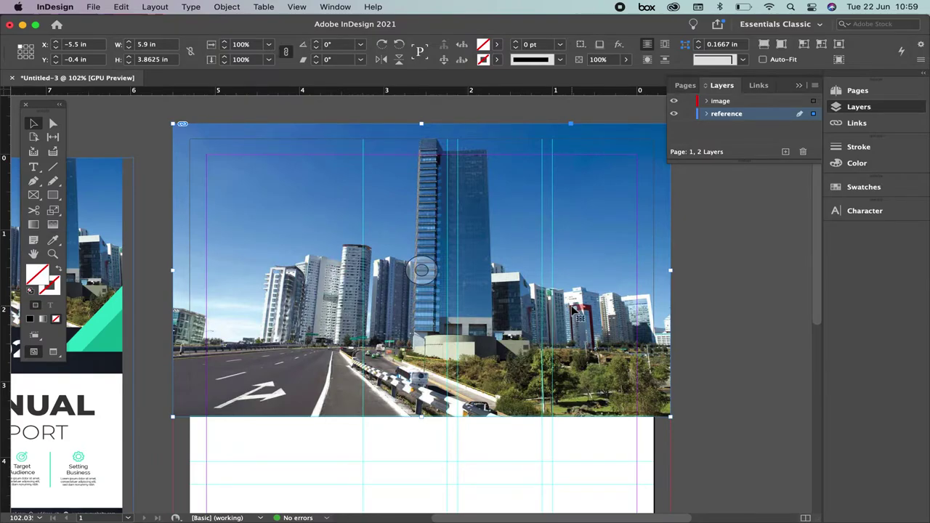
{"action": "key", "text": "super+minus"}
{"action": "scroll", "coordinate": [197, 254], "scroll_direction": "up", "scroll_amount": 2}
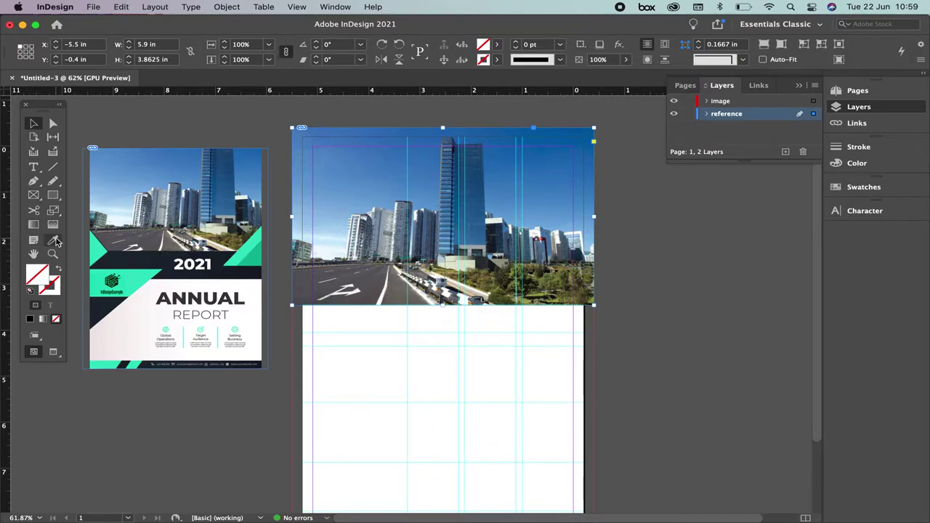
{"action": "left_click", "coordinate": [498, 45]}
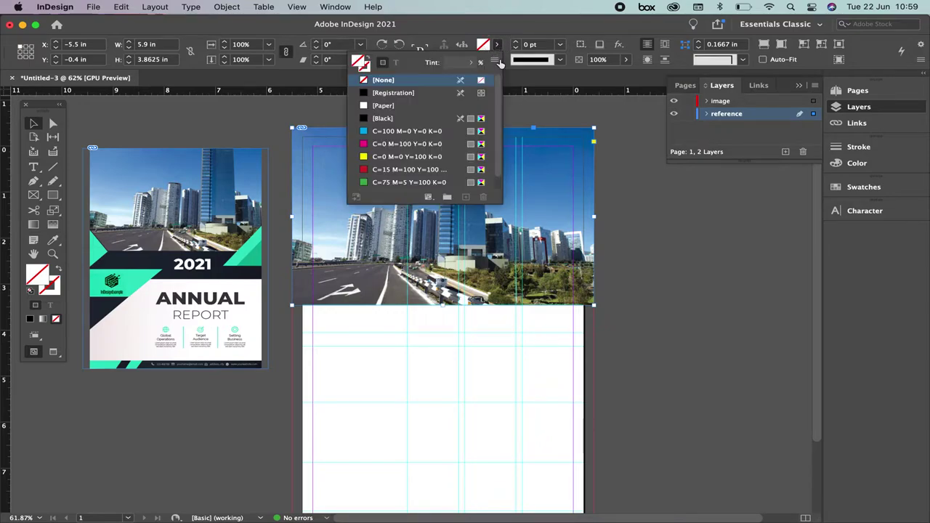
{"action": "scroll", "coordinate": [498, 123], "scroll_direction": "down", "scroll_amount": 1}
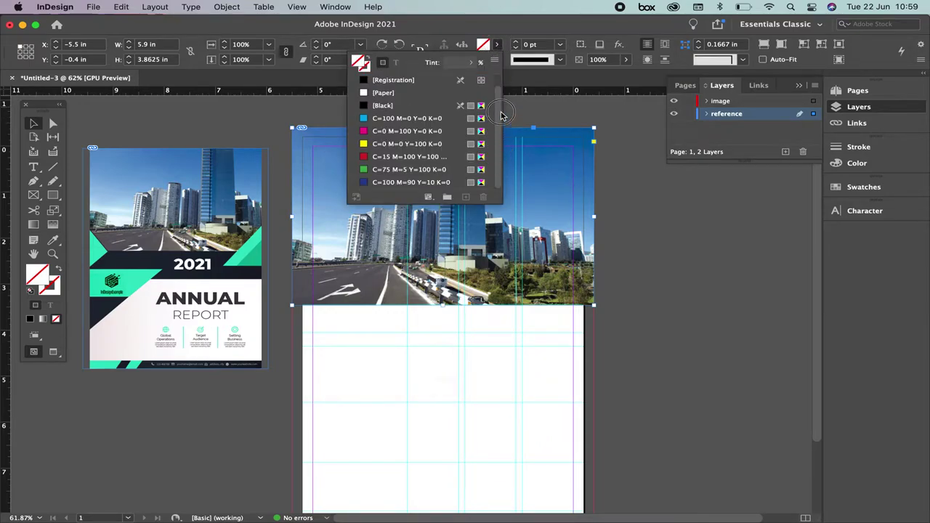
{"action": "scroll", "coordinate": [498, 109], "scroll_direction": "up", "scroll_amount": 1}
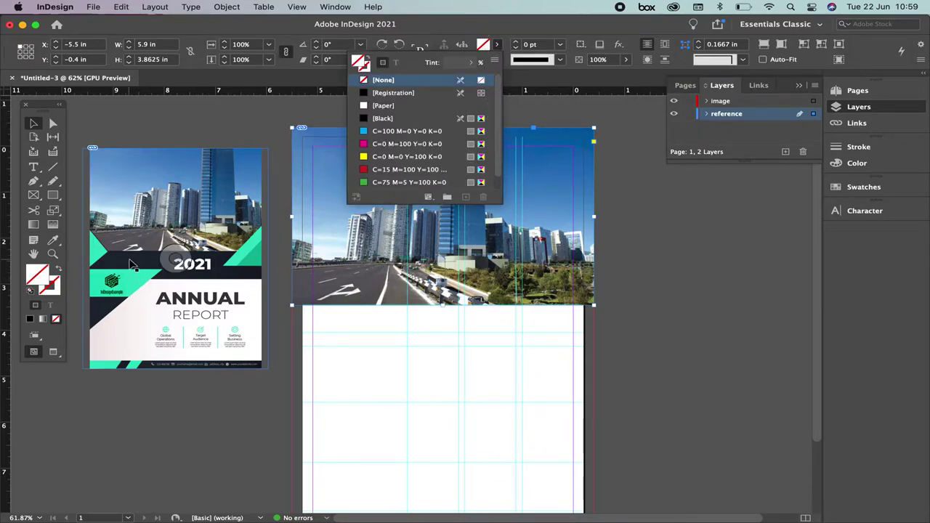
With nothing selected, sample the turquoise of the logo banner in the reference cover as the fill color.
{"action": "left_click", "coordinate": [198, 436]}
{"action": "left_click", "coordinate": [52, 240]}
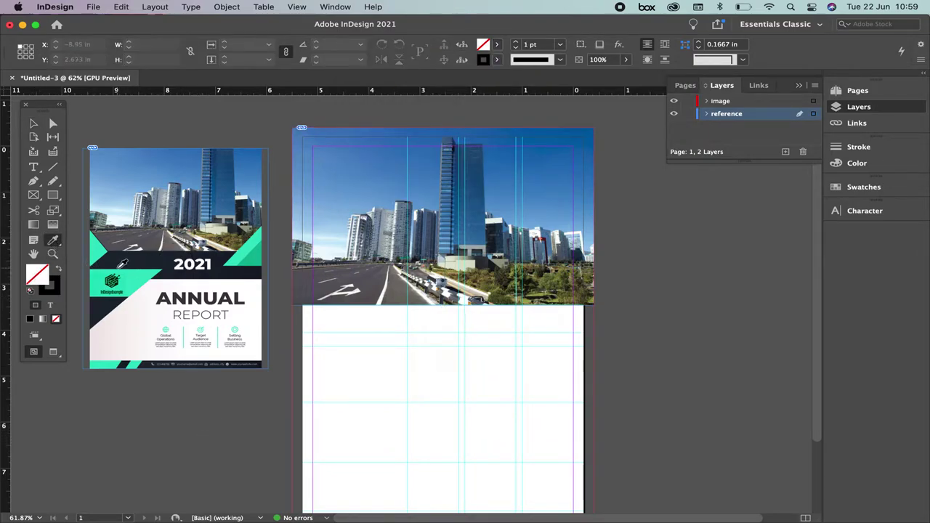
{"action": "left_click", "coordinate": [122, 276]}
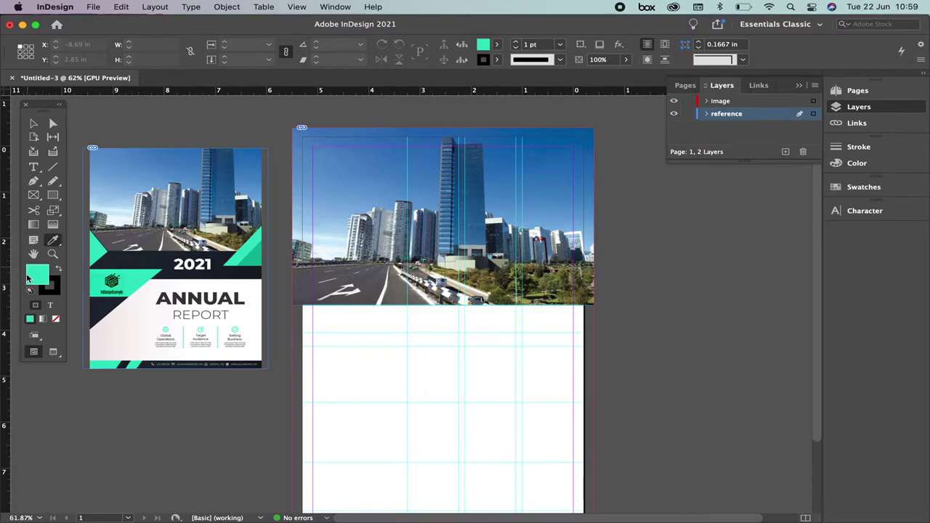
Create a process RGB swatch named "Tiffany" from the sampled turquoise, corrected to the in-gamut color 94, 196, 181.
{"action": "scroll", "coordinate": [34, 277], "scroll_direction": "down", "scroll_amount": 1}
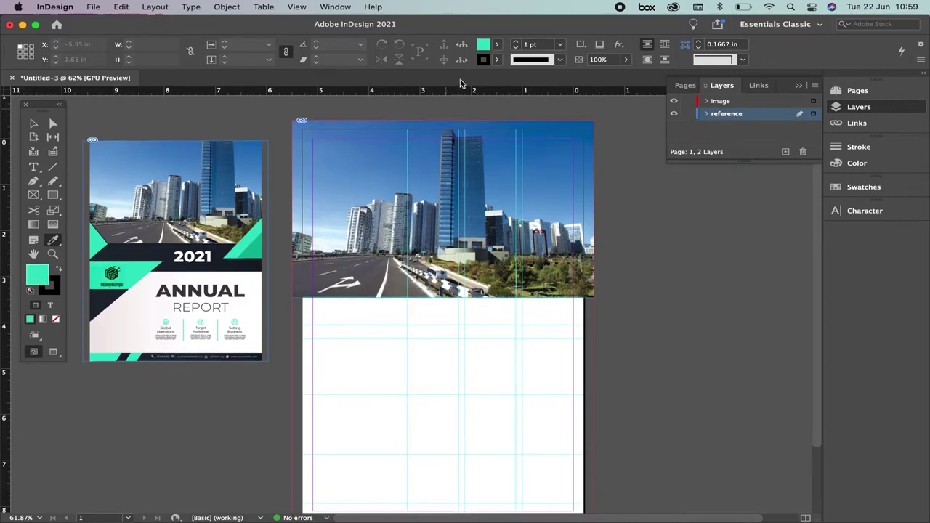
{"action": "left_click", "coordinate": [496, 44]}
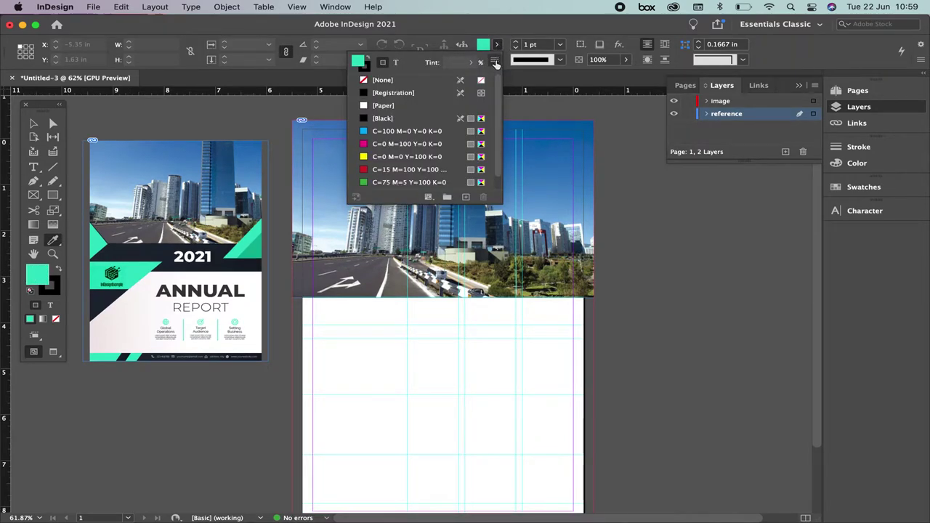
{"action": "left_click", "coordinate": [494, 64]}
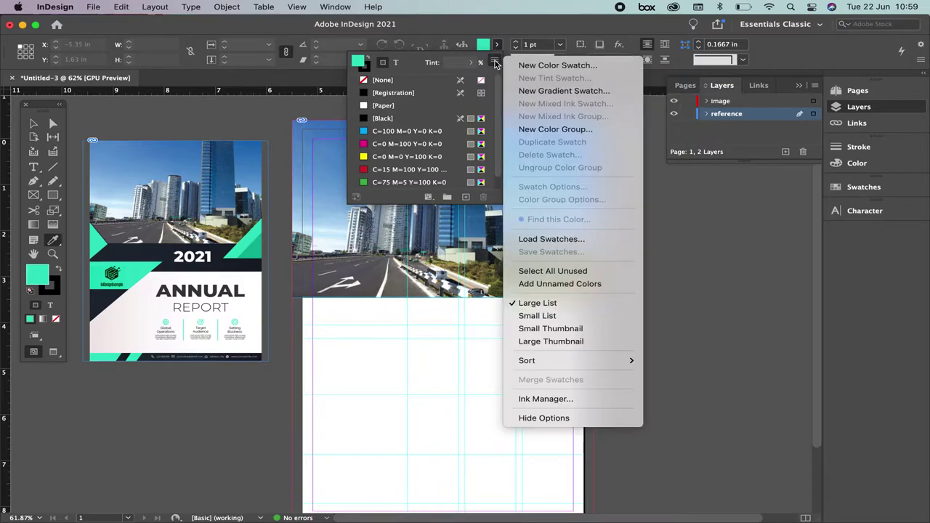
{"action": "left_click", "coordinate": [545, 65]}
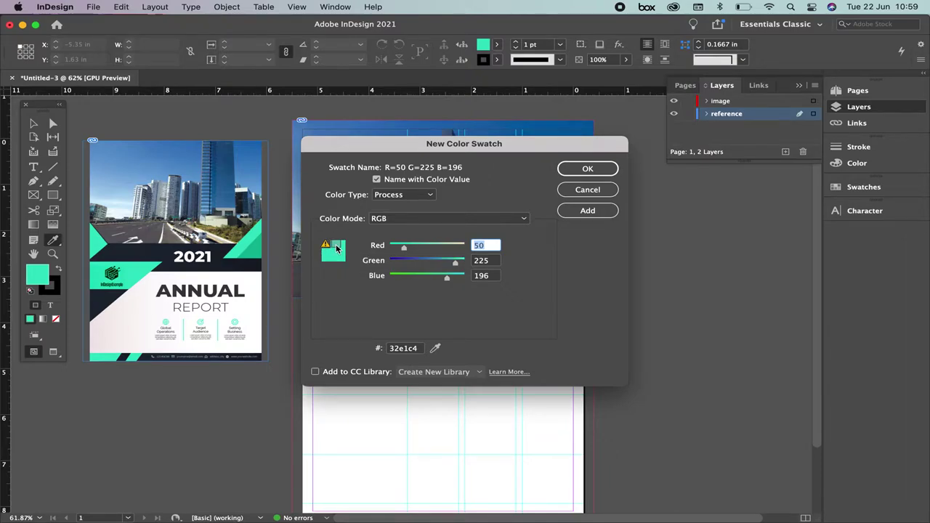
{"action": "left_click", "coordinate": [336, 249]}
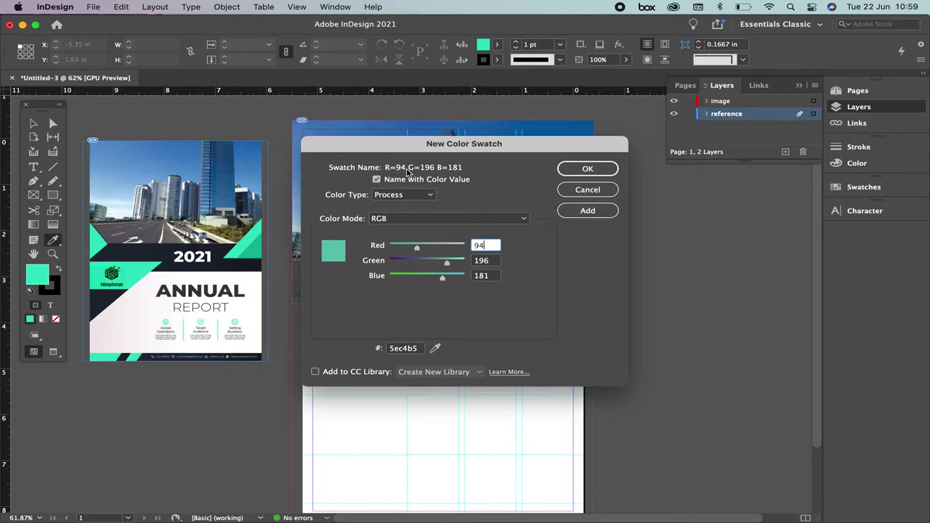
{"action": "left_click", "coordinate": [376, 179]}
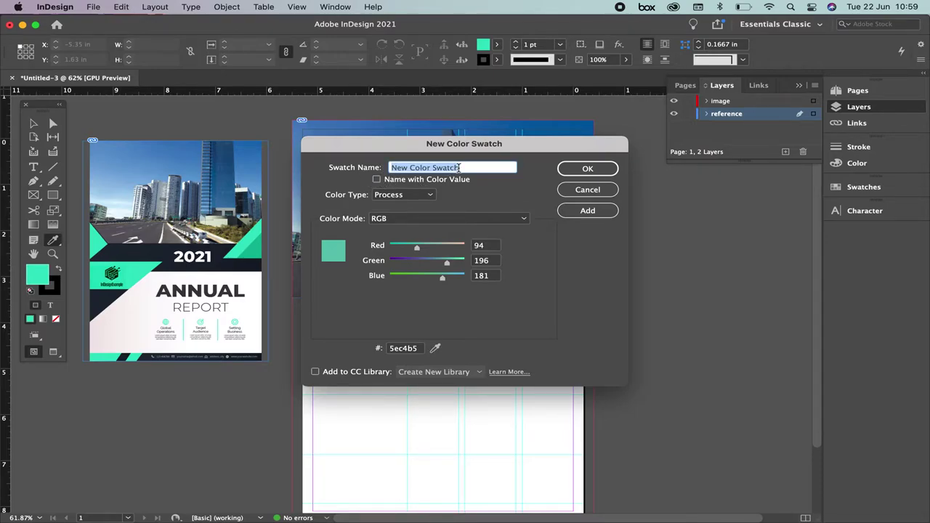
{"action": "type", "text": "Tiffany"}
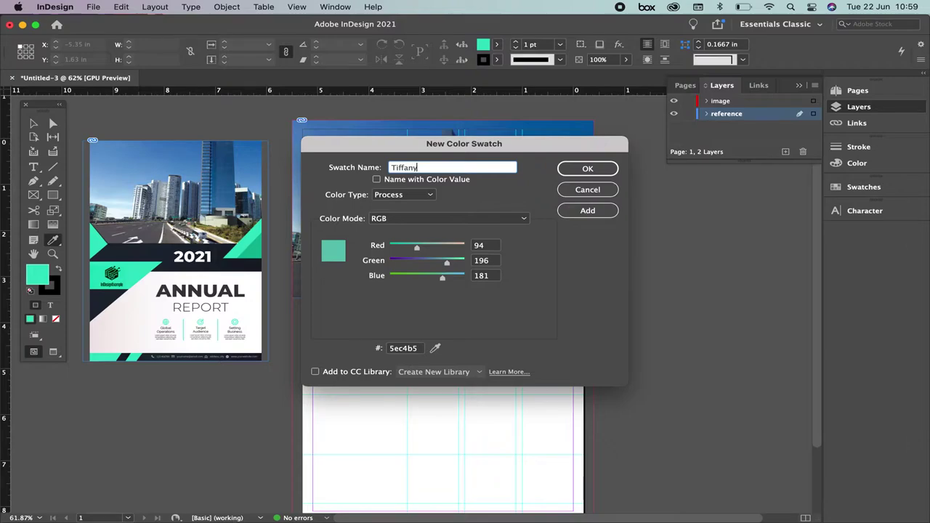
{"action": "left_click", "coordinate": [586, 169]}
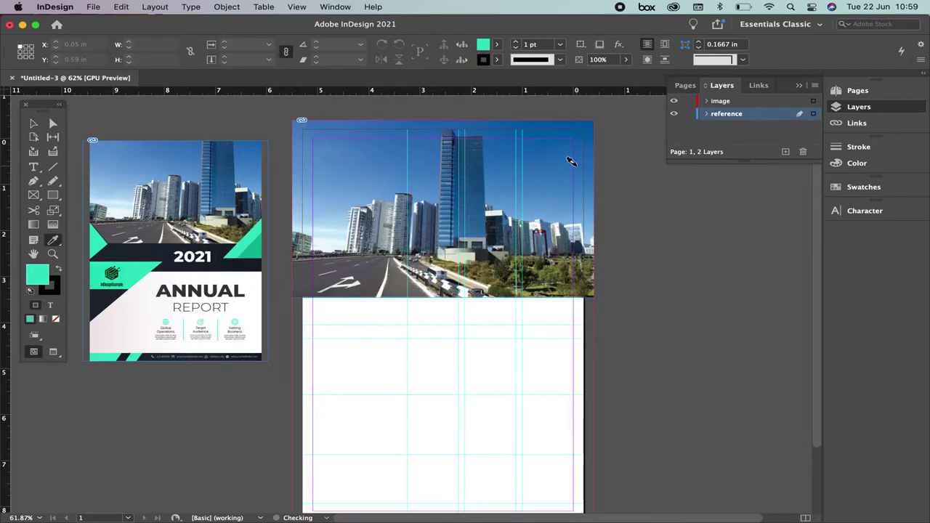
Sample the navy of the 2021 band in the reference and save it as a process RGB swatch named "dark blue" (29, 39, 51).
{"action": "left_click", "coordinate": [55, 244]}
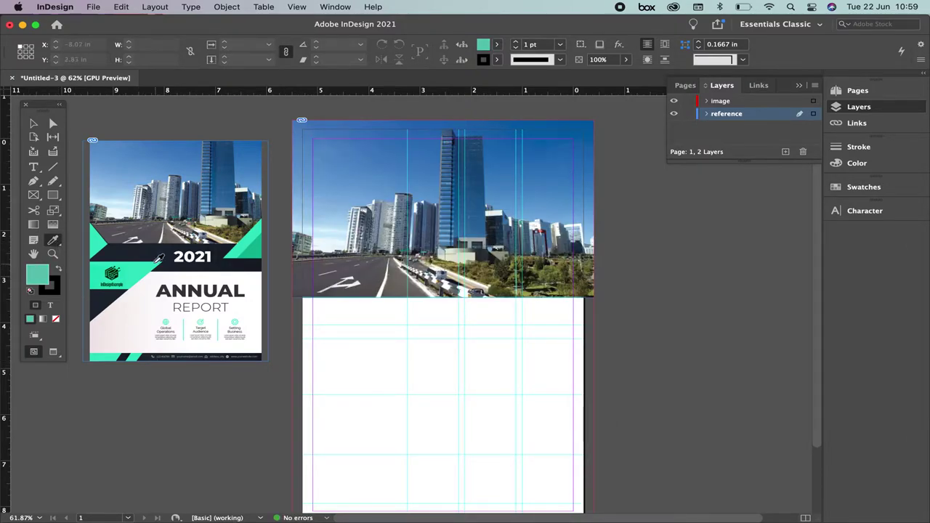
{"action": "left_click", "coordinate": [208, 255]}
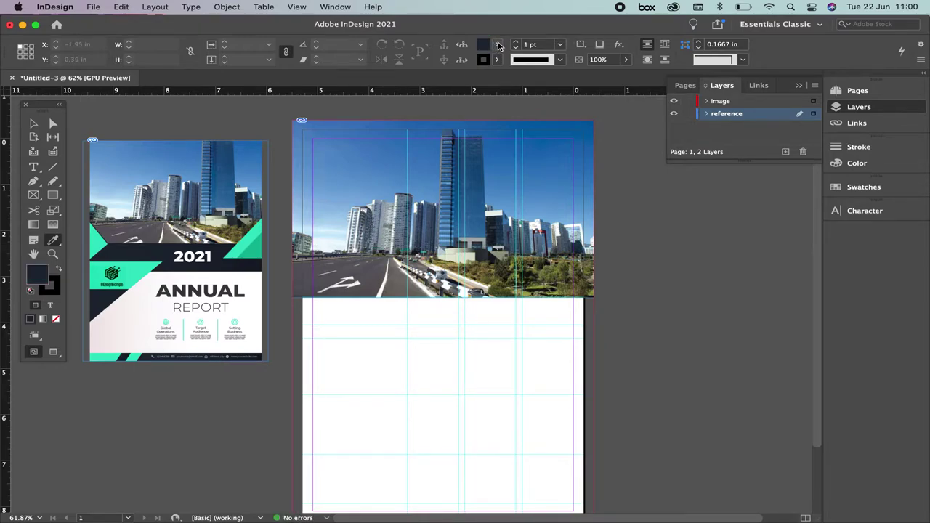
{"action": "left_click", "coordinate": [496, 45]}
{"action": "left_click", "coordinate": [498, 63]}
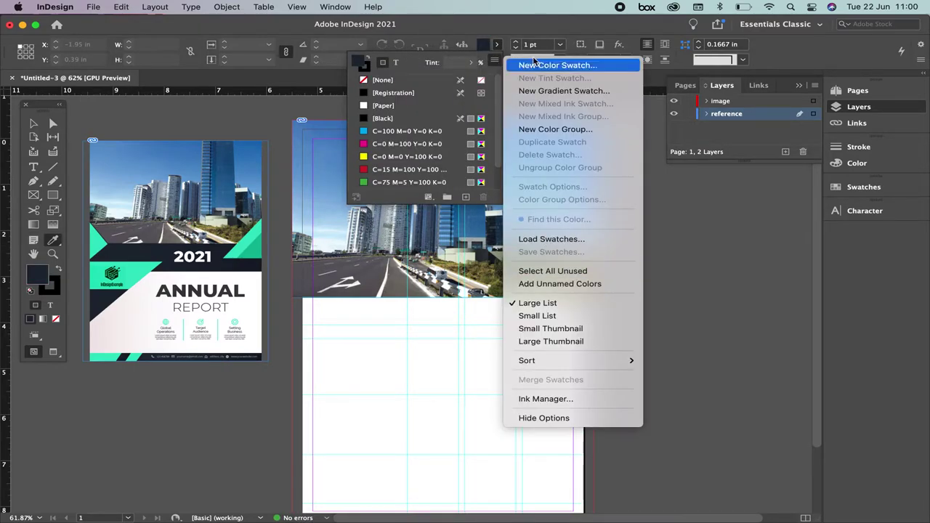
{"action": "left_click", "coordinate": [528, 65]}
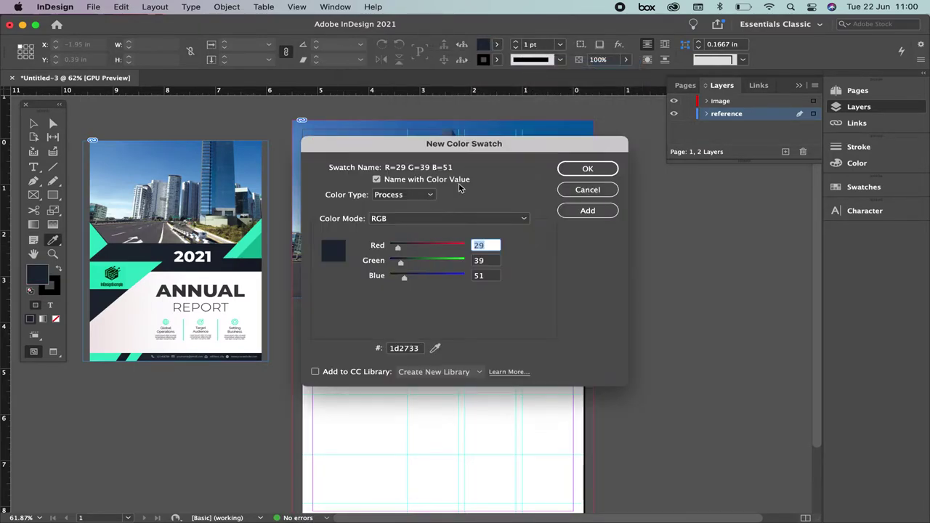
{"action": "left_click", "coordinate": [383, 180]}
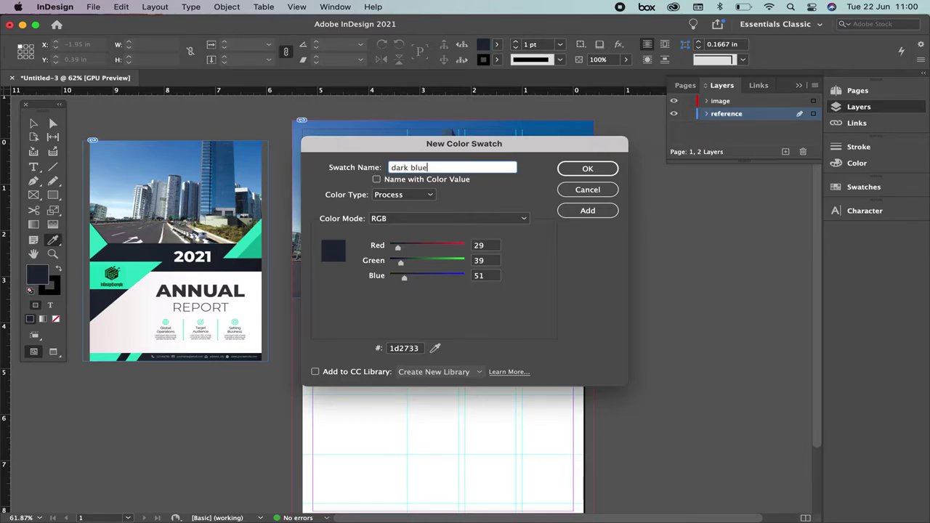
{"action": "left_click", "coordinate": [587, 168]}
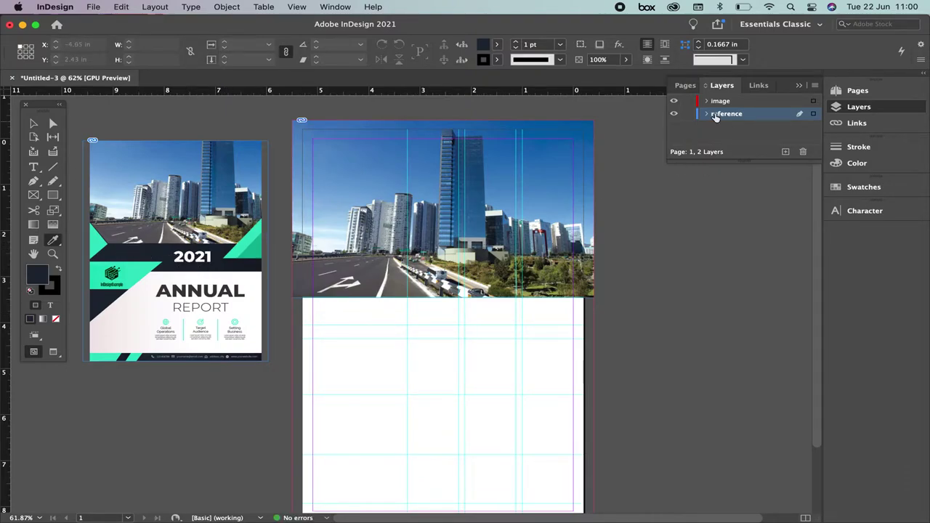
Create a new layer above the image layer and name it "objects".
{"action": "left_click", "coordinate": [739, 102]}
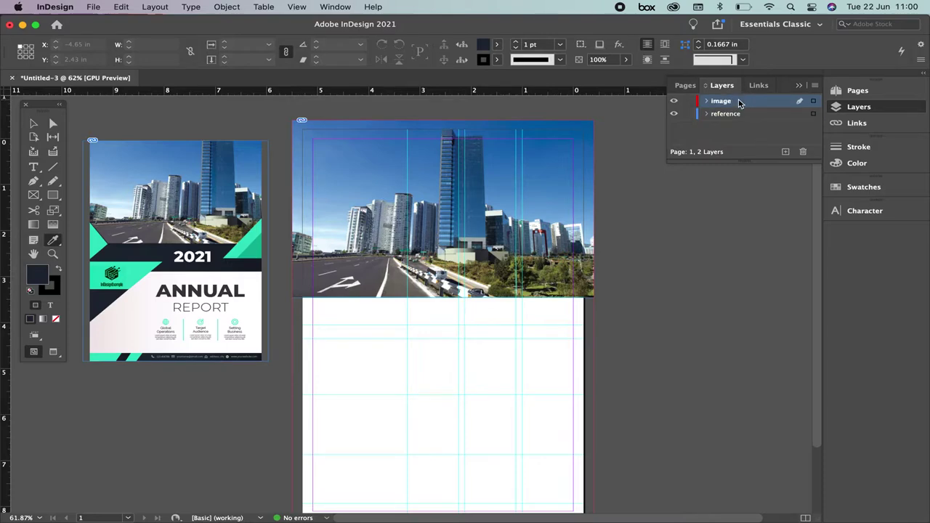
{"action": "left_click", "coordinate": [785, 151]}
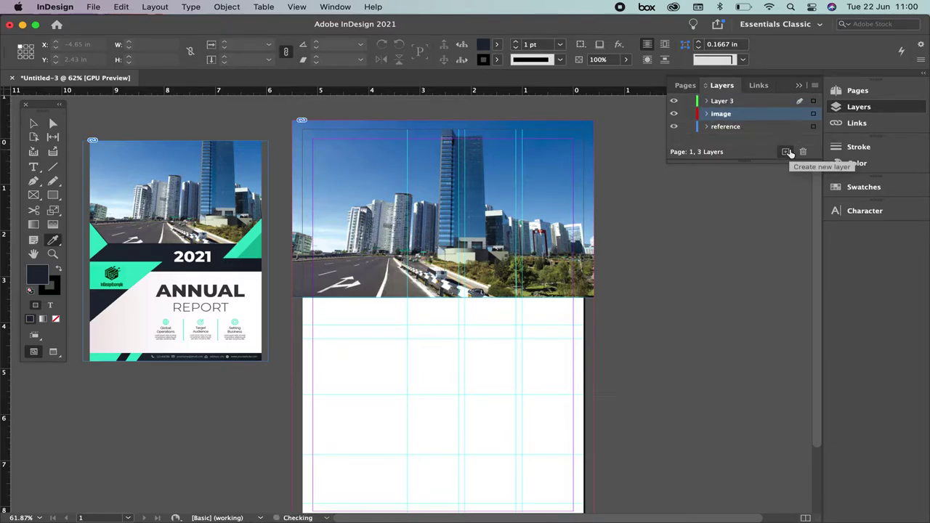
{"action": "double_click", "coordinate": [737, 102]}
{"action": "type", "text": "objects"}
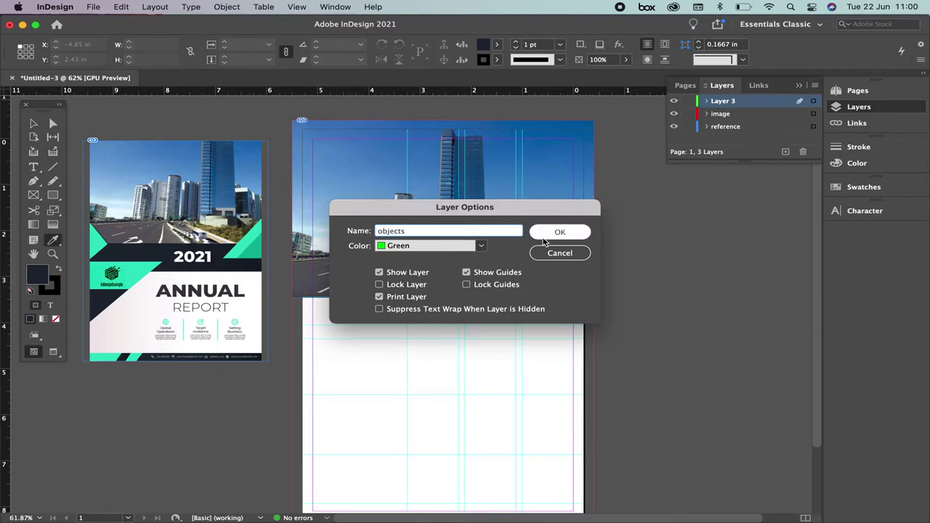
{"action": "left_click", "coordinate": [550, 234]}
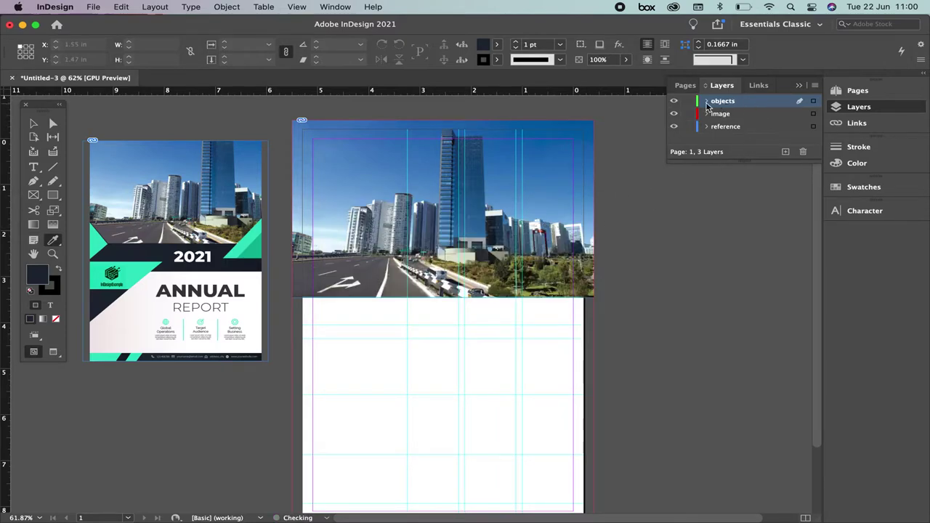
Draw a dark blue band 5.9 by 0.9 in directly below the city photo, reaching both bleed edges, and remove its stroke.
{"action": "left_click", "coordinate": [53, 195]}
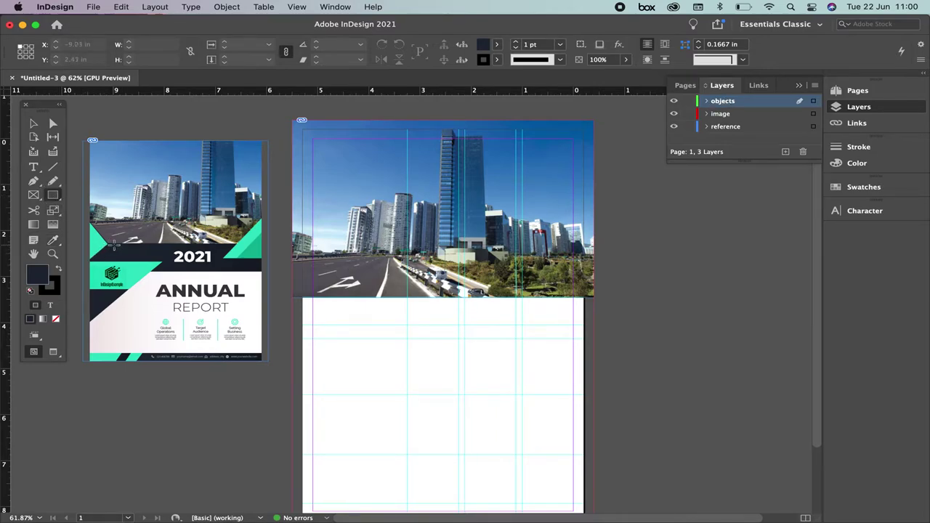
{"action": "left_click_drag", "start_coordinate": [305, 302], "coordinate": [594, 338]}
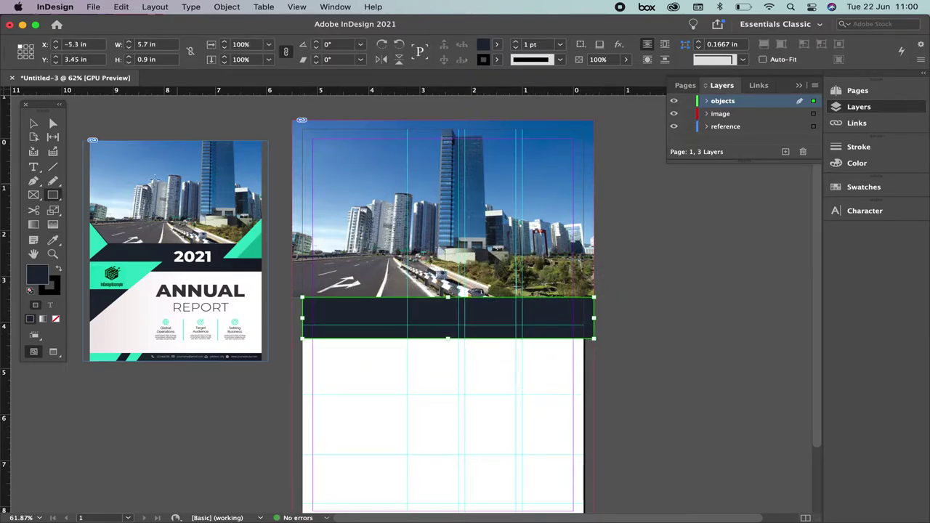
{"action": "left_click", "coordinate": [34, 125]}
{"action": "left_click_drag", "start_coordinate": [303, 317], "coordinate": [292, 317]}
{"action": "left_click", "coordinate": [54, 290]}
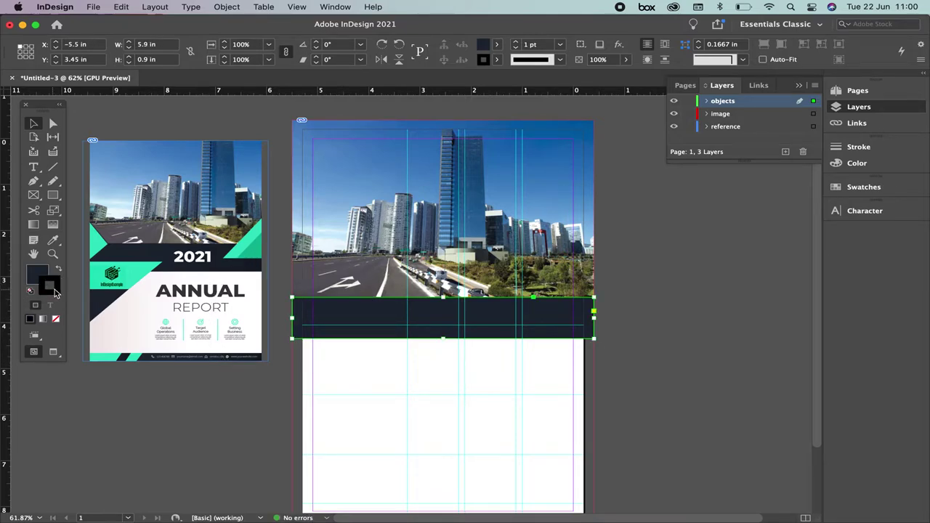
{"action": "left_click", "coordinate": [56, 320]}
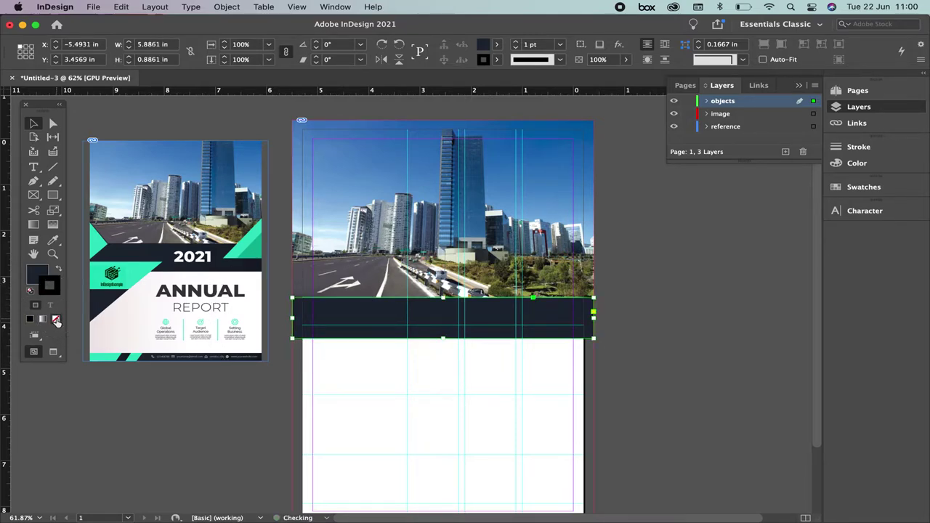
{"action": "left_click", "coordinate": [32, 274]}
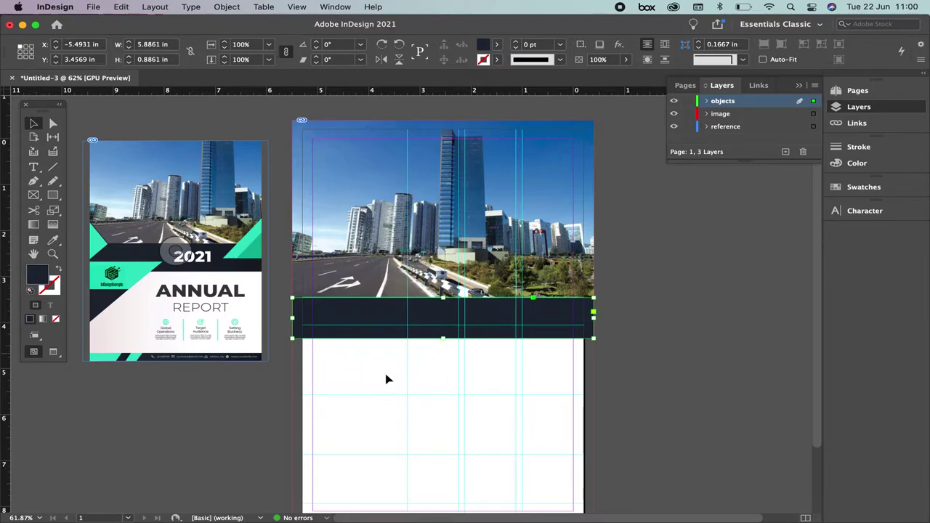
Draw a right-angled triangle about 1.4 by 1.5 in with the Pen tool, rising from the band's guide along the right bleed edge.
{"action": "left_click", "coordinate": [32, 180]}
{"action": "left_click", "coordinate": [522, 326]}
{"action": "left_click", "coordinate": [594, 259]}
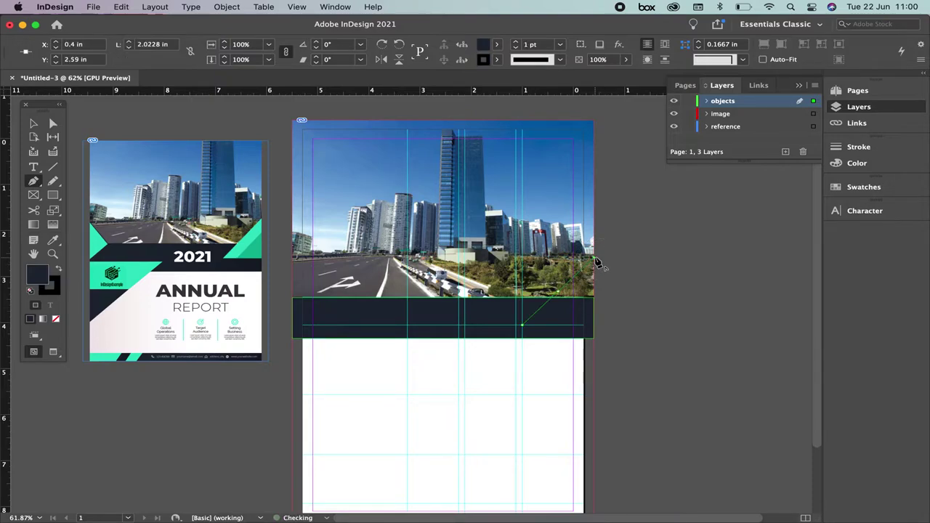
{"action": "left_click", "coordinate": [593, 326]}
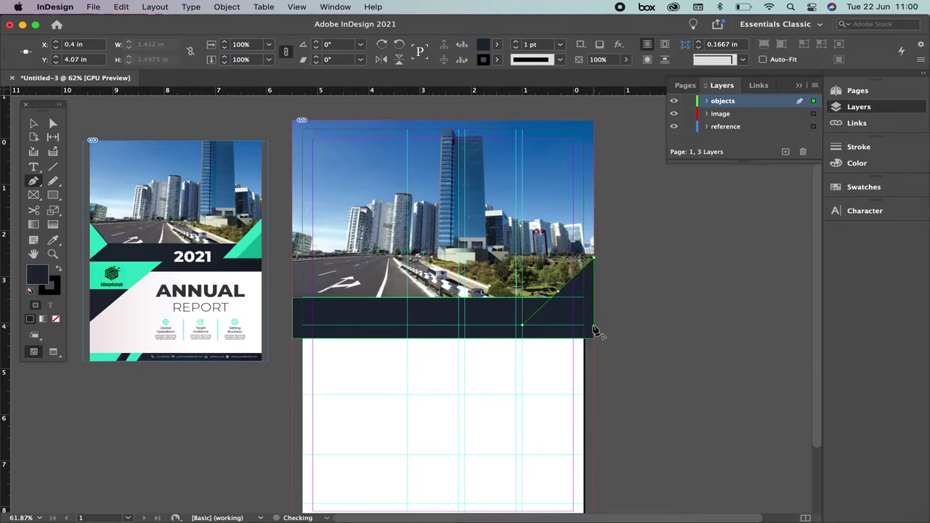
Fill the triangle at the right bleed edge with the Tiffany swatch and remove its stroke.
{"action": "left_click", "coordinate": [496, 45]}
{"action": "left_click", "coordinate": [391, 171]}
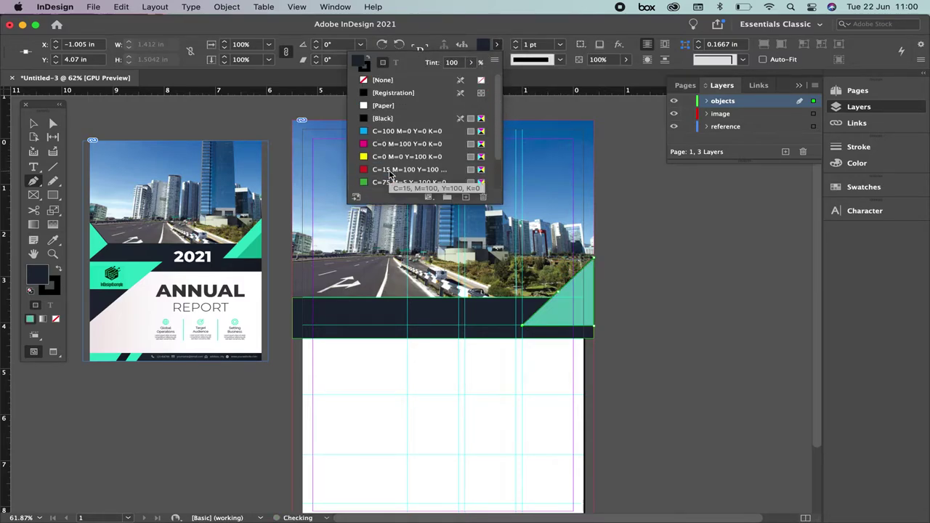
{"action": "left_click", "coordinate": [33, 124]}
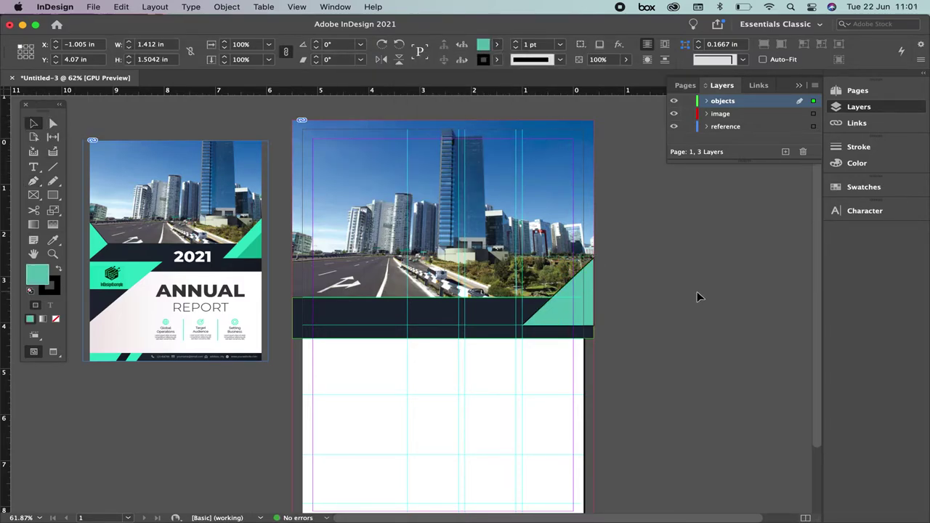
{"action": "key", "text": "x"}
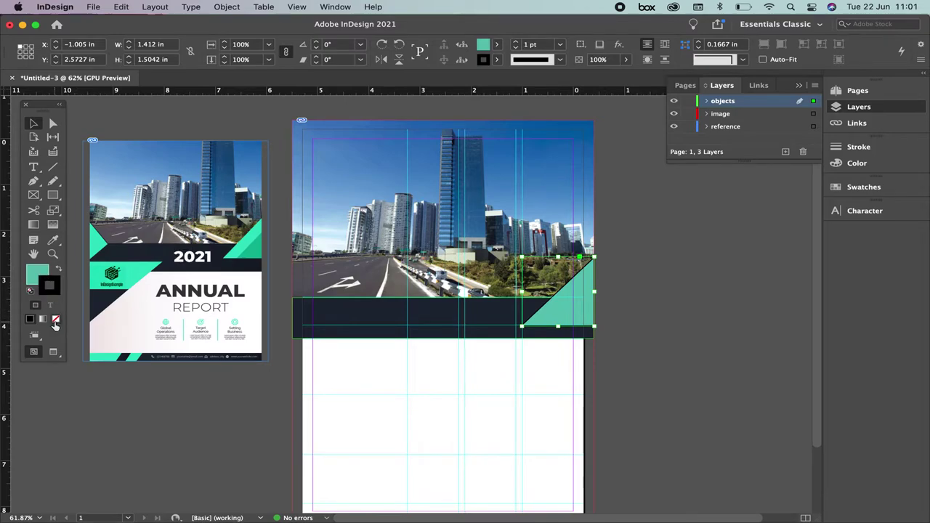
{"action": "left_click", "coordinate": [403, 407]}
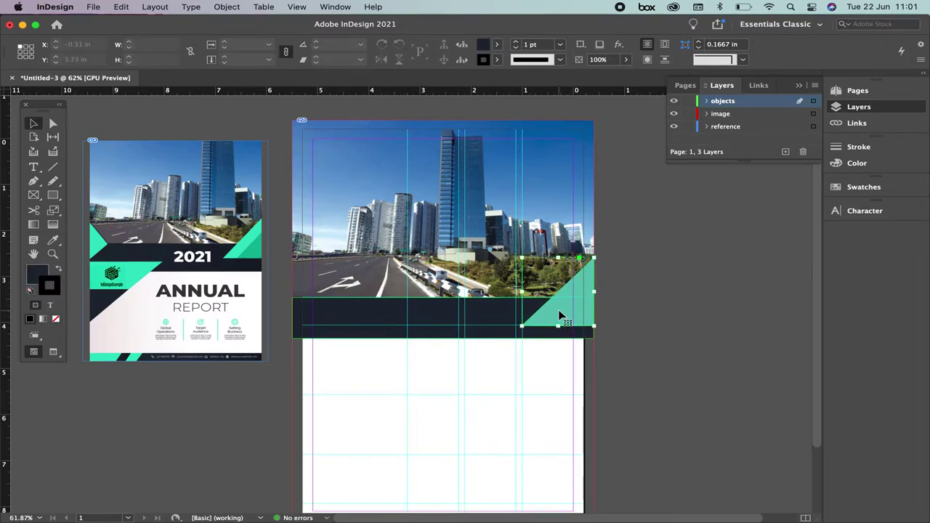
Copy the turquoise triangle to X -5.5, Y 4.09 in at the left bleed, and pen a dark blue triangle about 1.22 by 1.86 in along its slope.
{"action": "left_click_drag", "start_coordinate": [569, 307], "coordinate": [344, 379]}
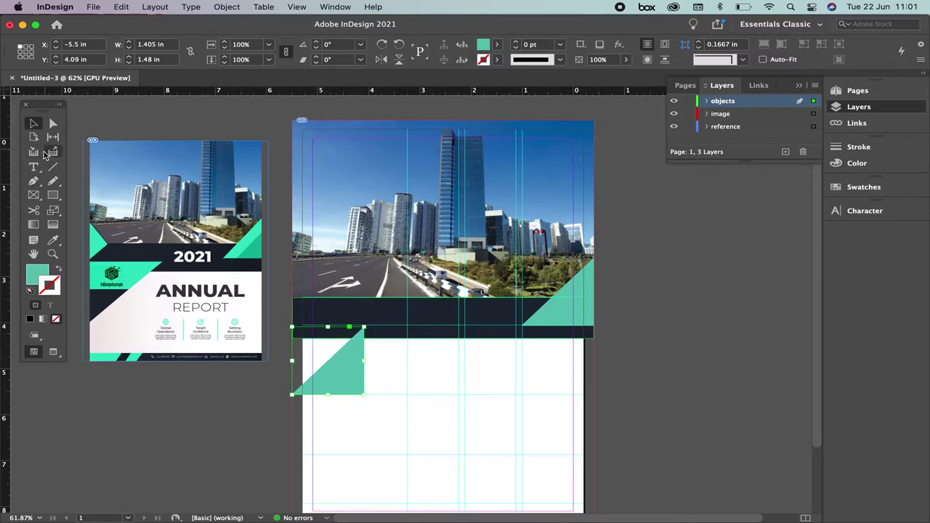
{"action": "left_click", "coordinate": [32, 182]}
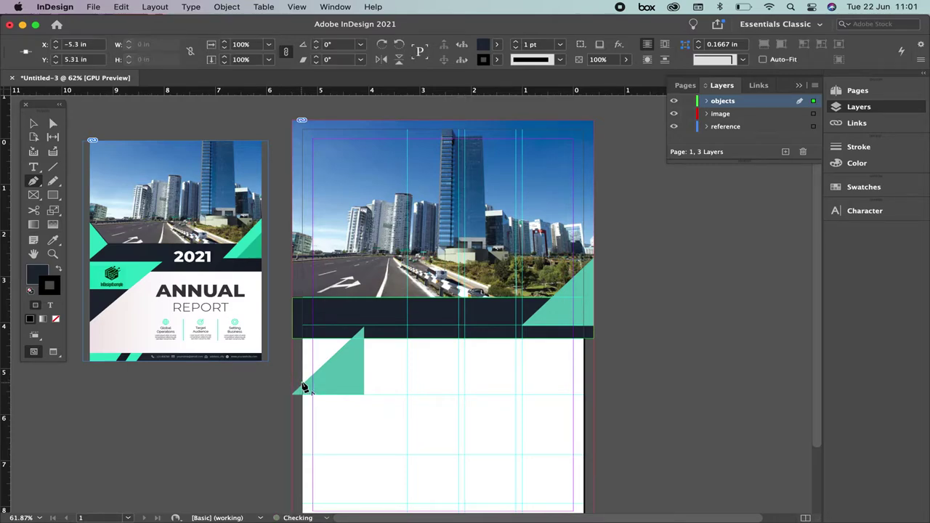
{"action": "left_click", "coordinate": [304, 301]}
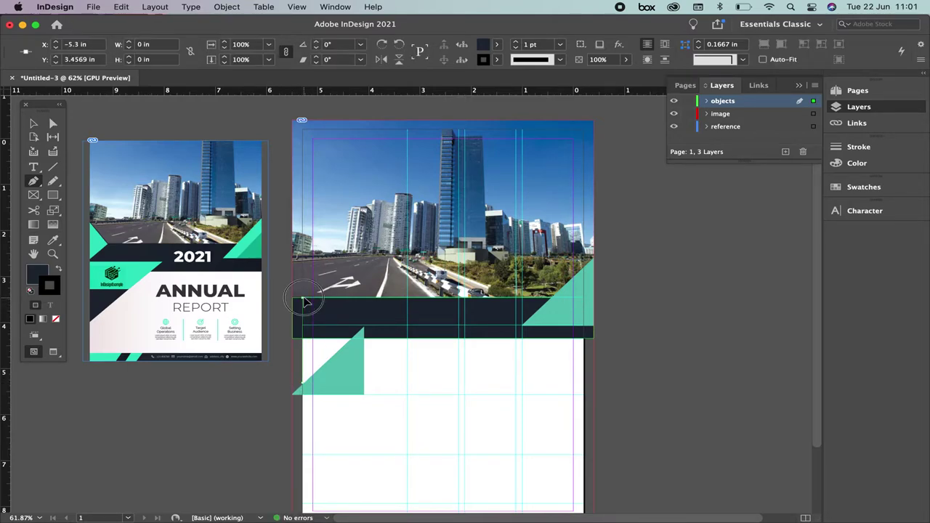
{"action": "left_click", "coordinate": [365, 304]}
{"action": "left_click_drag", "start_coordinate": [361, 336], "coordinate": [365, 334]}
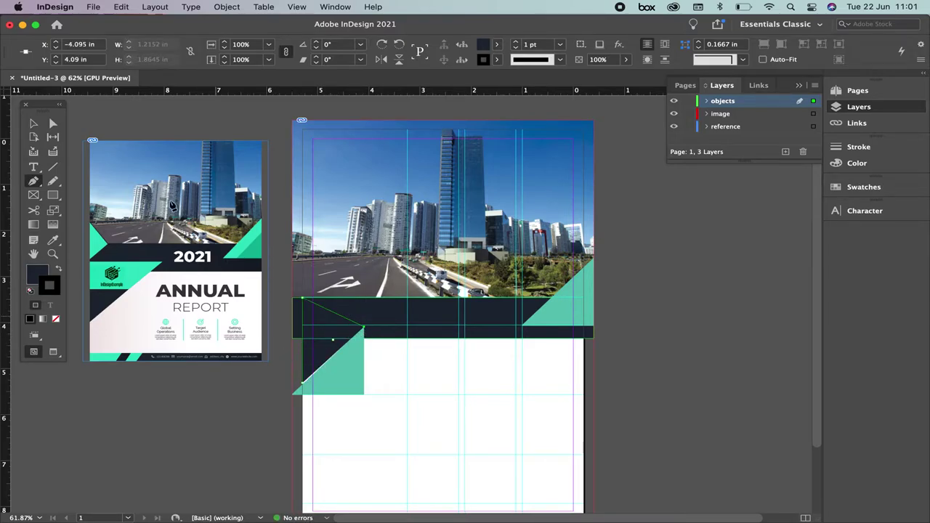
Move the dark blue triangle to the left bleed edge, to about X -5.51 in, Y 3.52 in.
{"action": "left_click", "coordinate": [33, 124]}
{"action": "left_click", "coordinate": [342, 386]}
{"action": "left_click", "coordinate": [436, 410], "text": "super"}
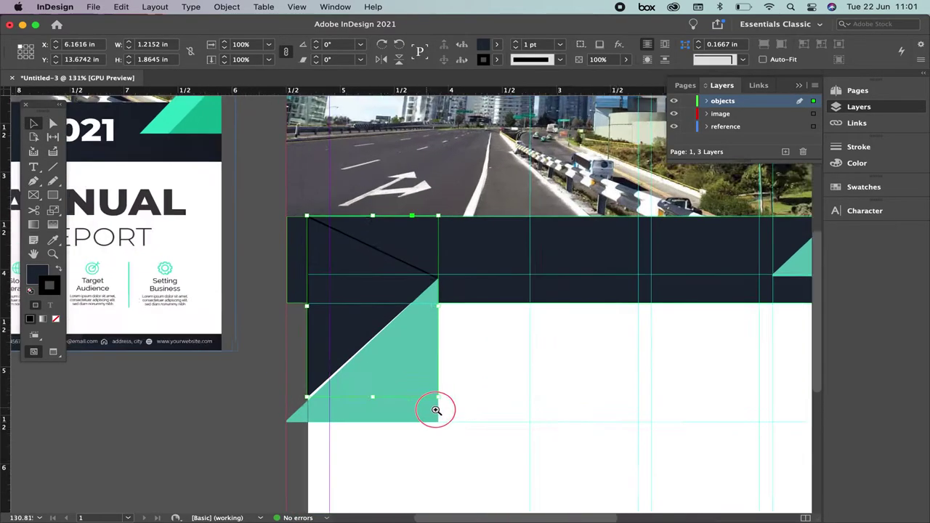
{"action": "scroll", "coordinate": [296, 369], "scroll_direction": "up", "scroll_amount": 2}
{"action": "left_click", "coordinate": [53, 124]}
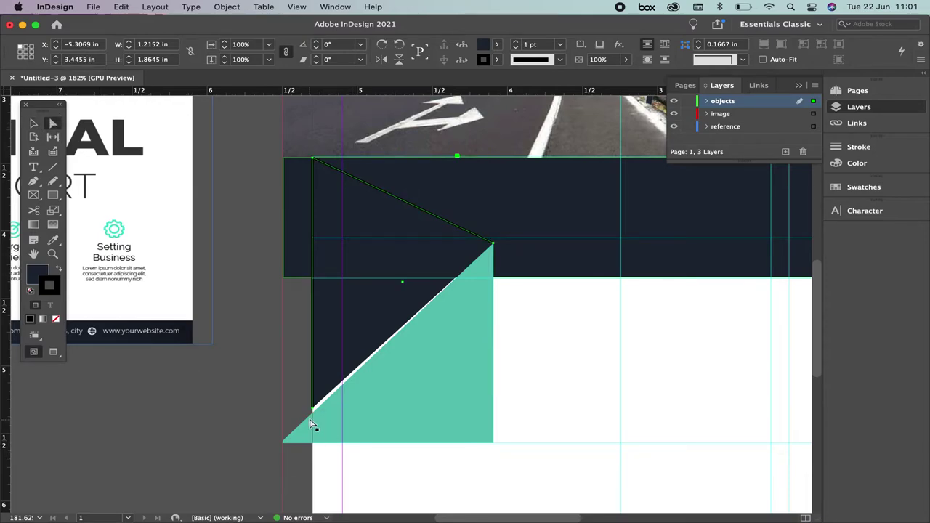
{"action": "left_click_drag", "start_coordinate": [314, 413], "coordinate": [316, 421]}
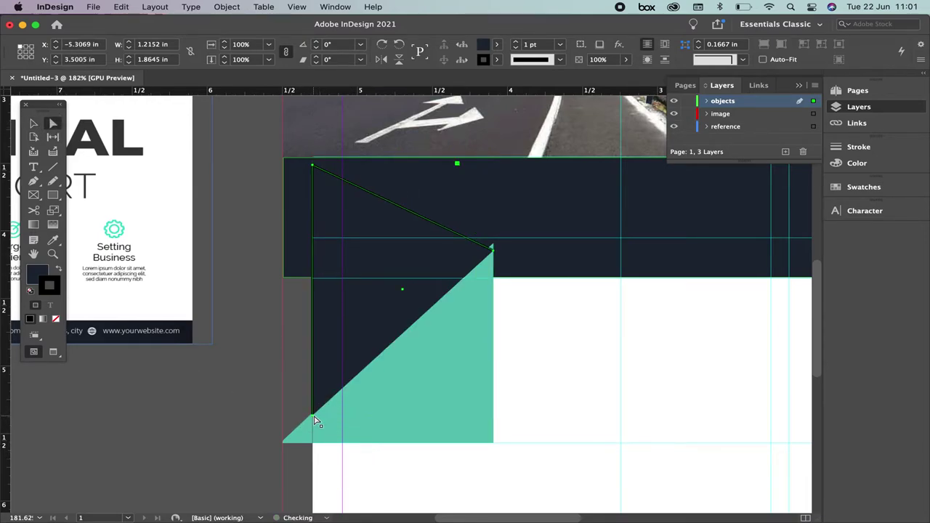
{"action": "left_click", "coordinate": [277, 277]}
{"action": "left_click", "coordinate": [325, 318]}
{"action": "left_click_drag", "start_coordinate": [405, 280], "coordinate": [374, 291]}
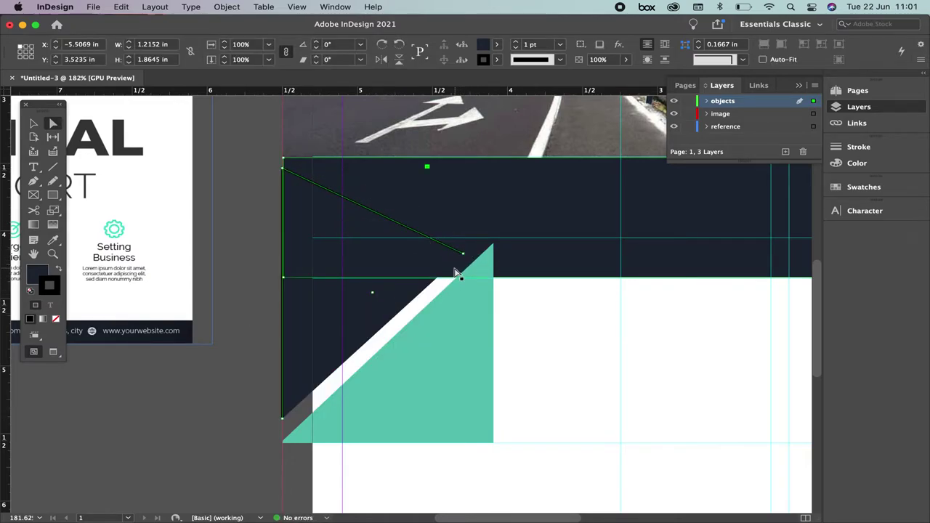
Pull the dark blue triangle's right corner to the tip of the turquoise triangle at X -4.095, Y 4.09 in, and remove its stroke.
{"action": "left_click_drag", "start_coordinate": [462, 254], "coordinate": [492, 245]}
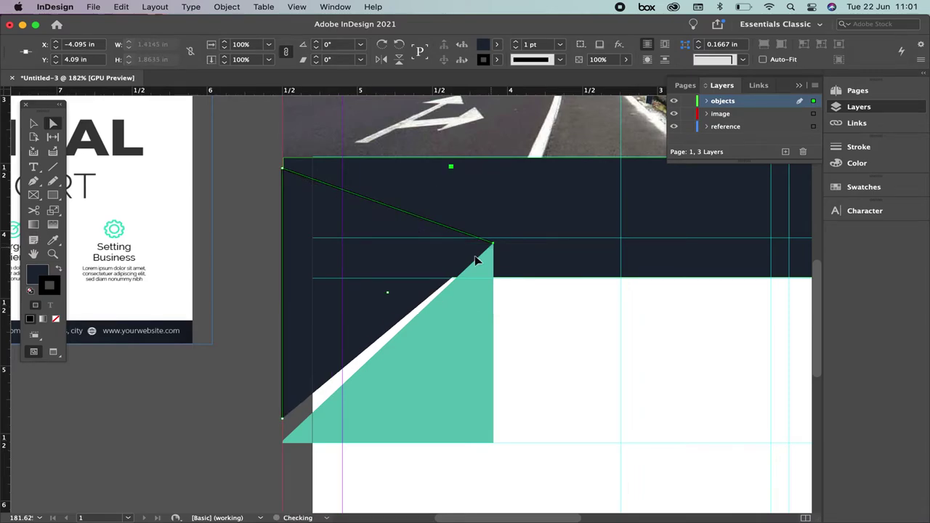
{"action": "left_click", "coordinate": [56, 318]}
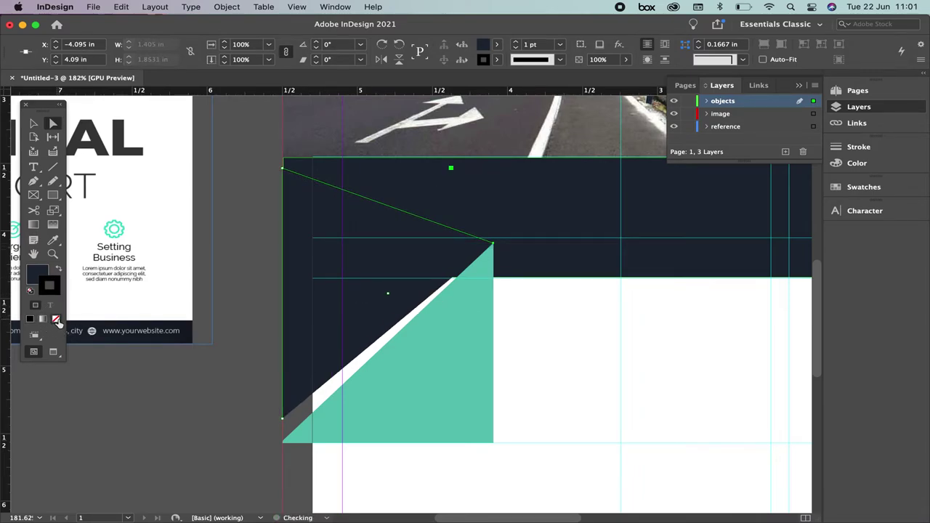
{"action": "left_click", "coordinate": [34, 125]}
{"action": "left_click", "coordinate": [52, 124]}
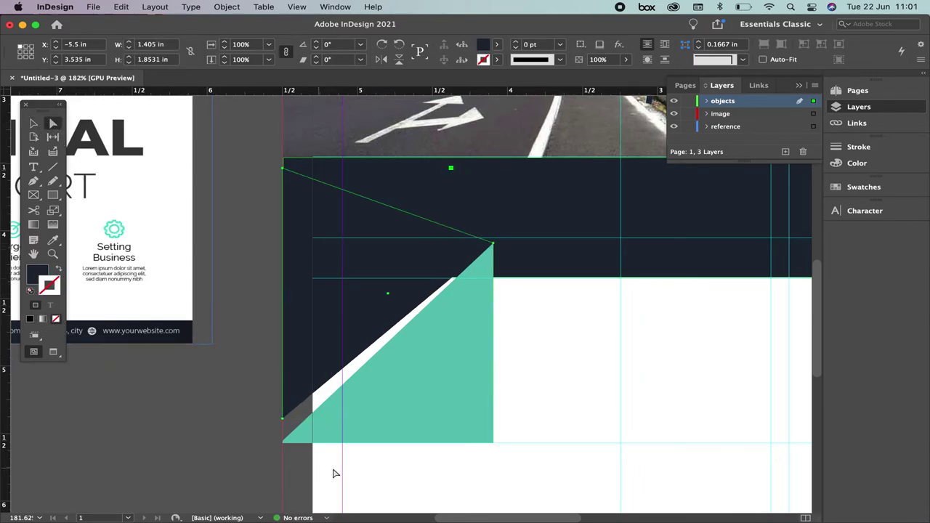
{"action": "left_click_drag", "start_coordinate": [283, 425], "coordinate": [285, 446]}
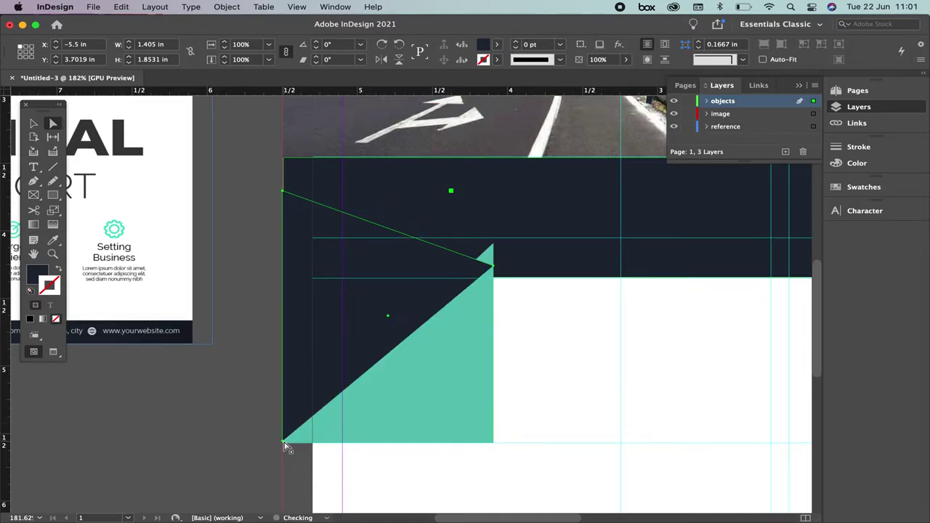
{"action": "left_click", "coordinate": [494, 270]}
{"action": "left_click_drag", "start_coordinate": [494, 270], "coordinate": [494, 246]}
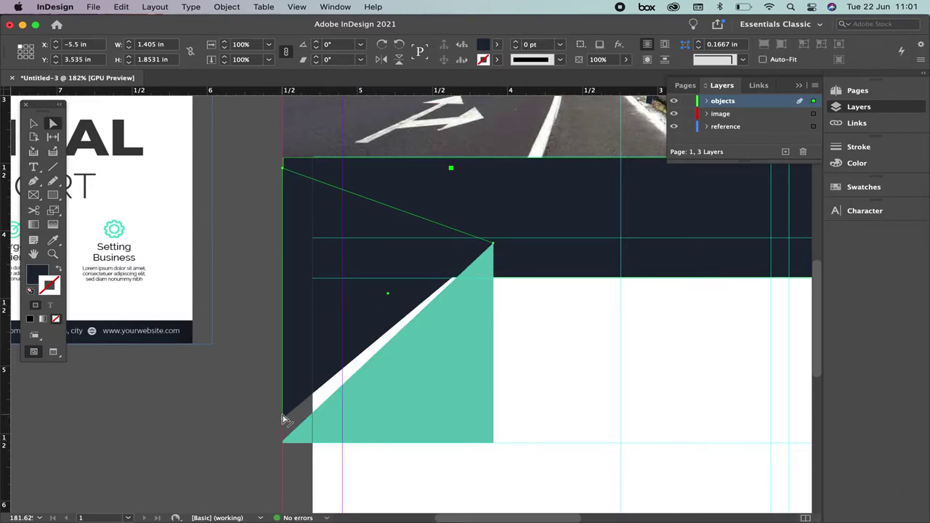
Move the dark blue triangle down to Y 3.7119 in at the left bleed and pull its right corner up to the turquoise triangle's tip.
{"action": "left_click_drag", "start_coordinate": [283, 418], "coordinate": [284, 442]}
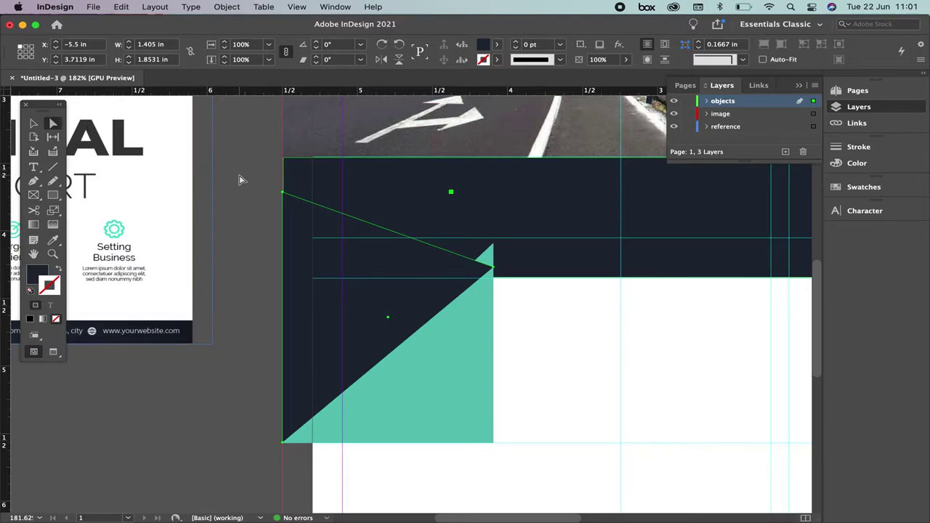
{"action": "left_click", "coordinate": [495, 268]}
{"action": "left_click_drag", "start_coordinate": [495, 269], "coordinate": [494, 245]}
{"action": "left_click", "coordinate": [581, 350]}
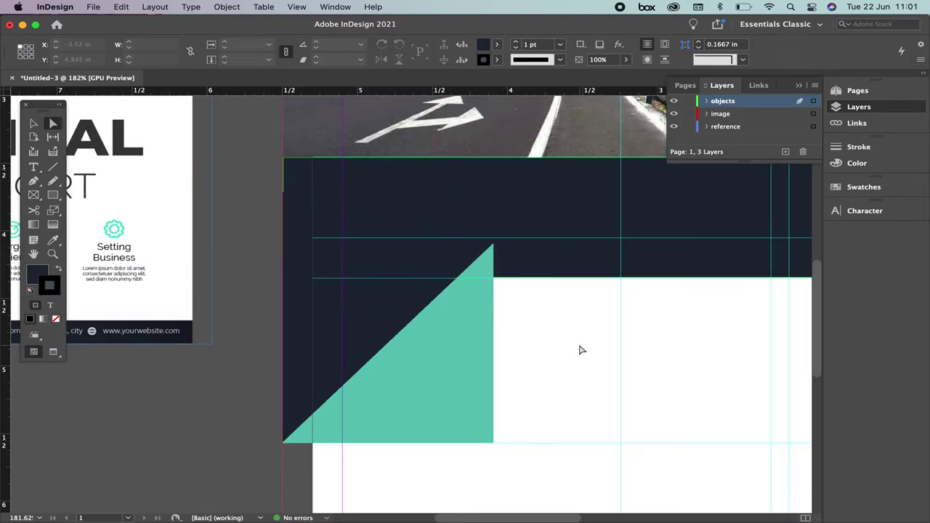
Add a text frame about 1.33 by 0.46 in on the white area of the cover containing the text 2021.
{"action": "key", "text": "super+0"}
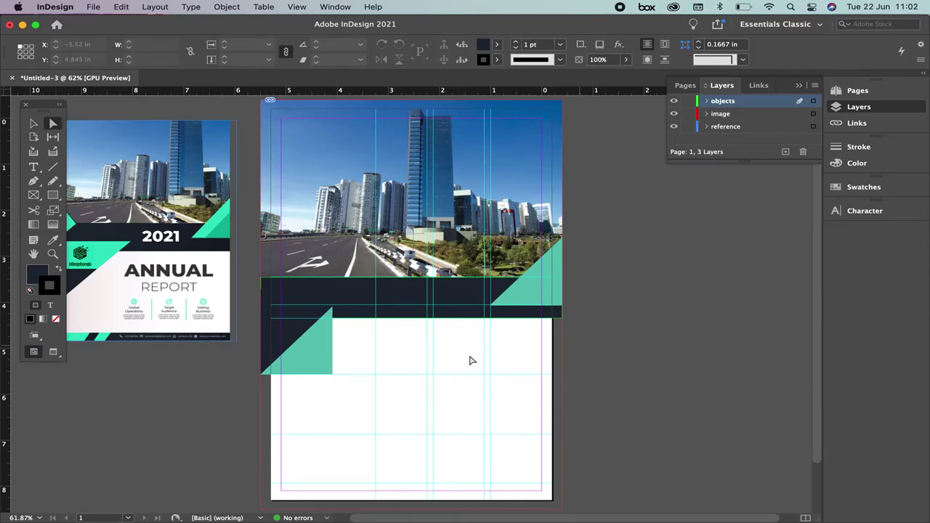
{"action": "left_click_drag", "start_coordinate": [508, 358], "coordinate": [540, 355]}
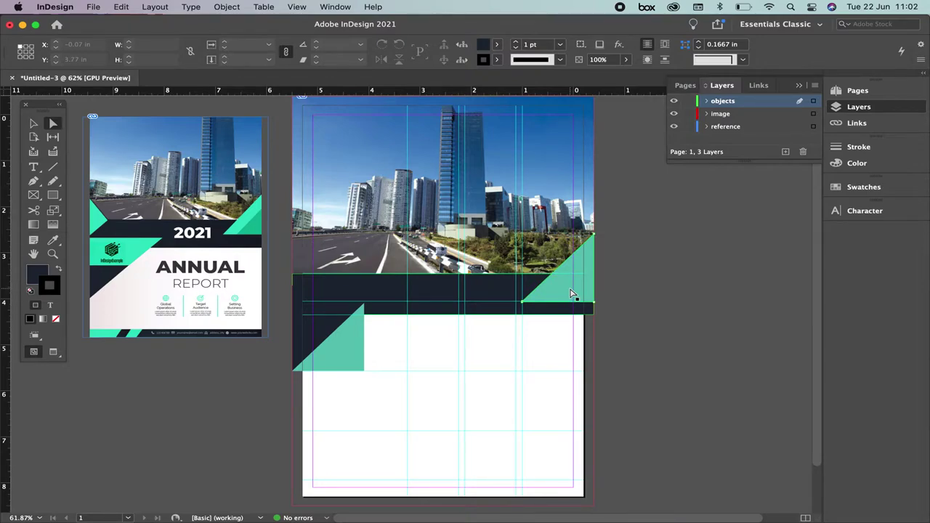
{"action": "left_click", "coordinate": [33, 170]}
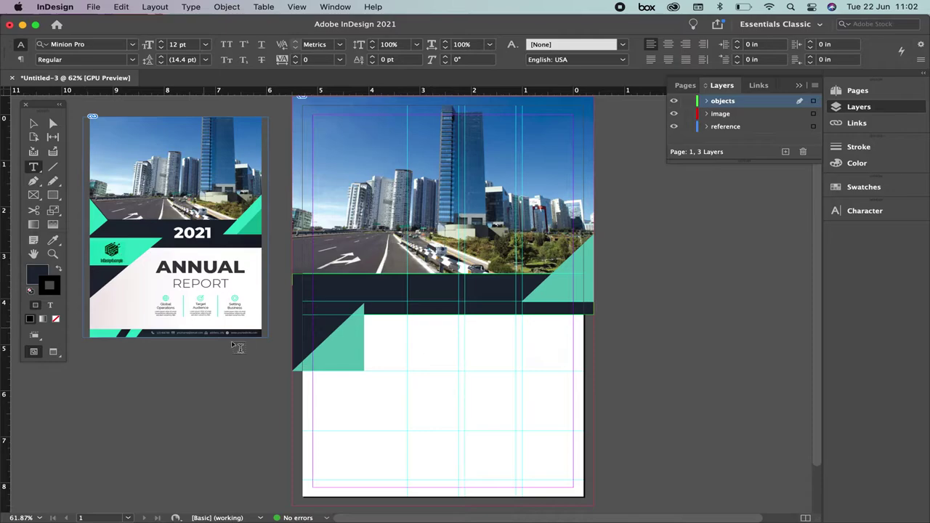
{"action": "left_click_drag", "start_coordinate": [421, 377], "coordinate": [489, 396]}
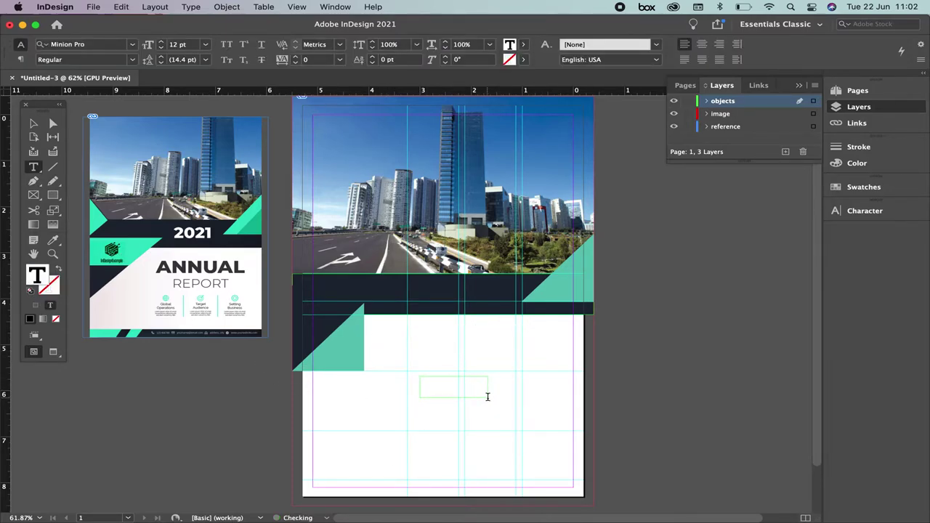
{"action": "type", "text": "2021"}
{"action": "key", "text": "super+a"}
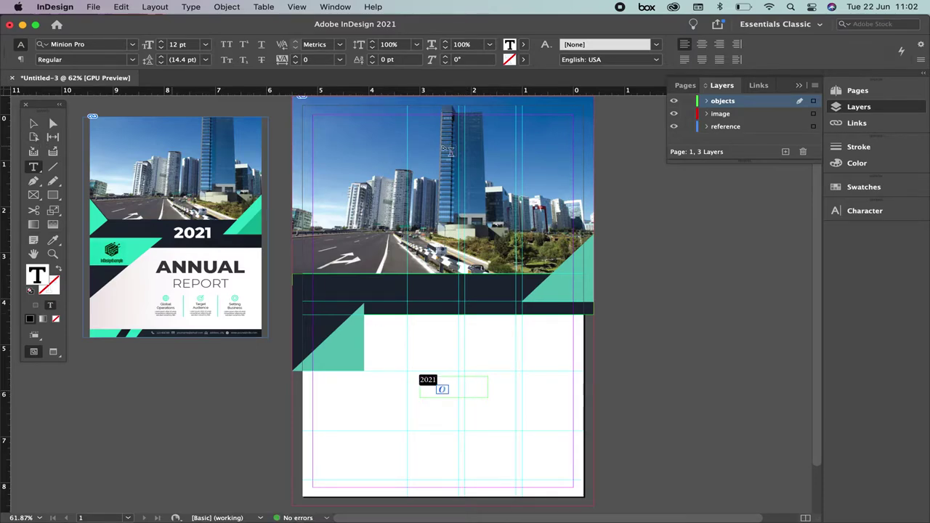
Set the 2021 text in Bebas Neue (OTF) Regular at 30 pt.
{"action": "left_click", "coordinate": [132, 45]}
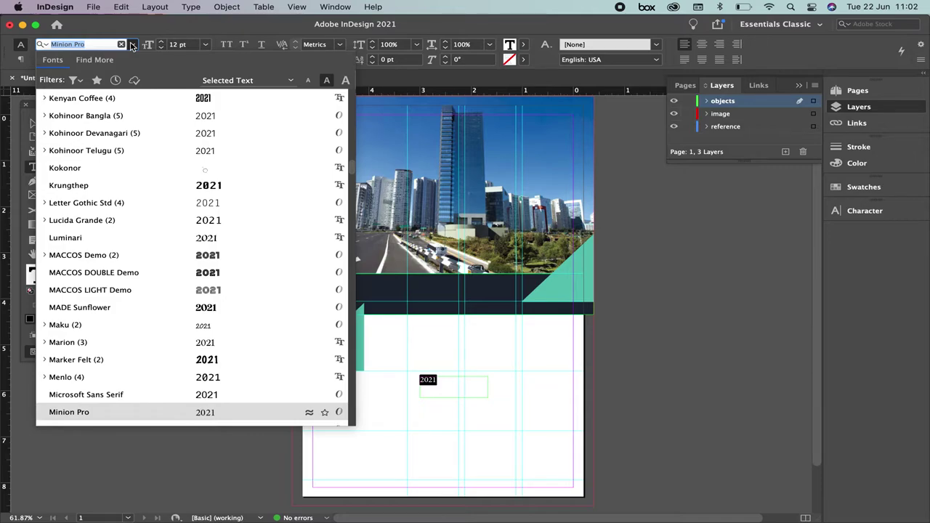
{"action": "type", "text": "be"}
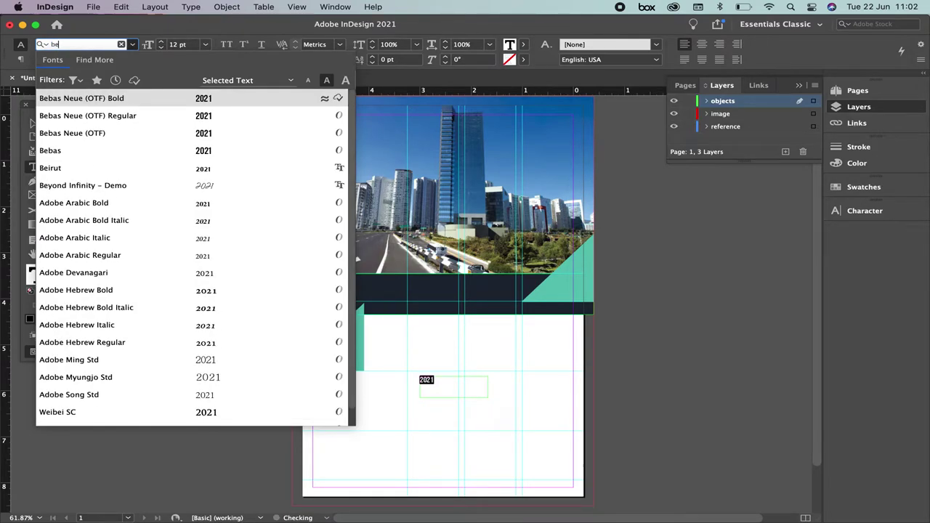
{"action": "left_click", "coordinate": [147, 116]}
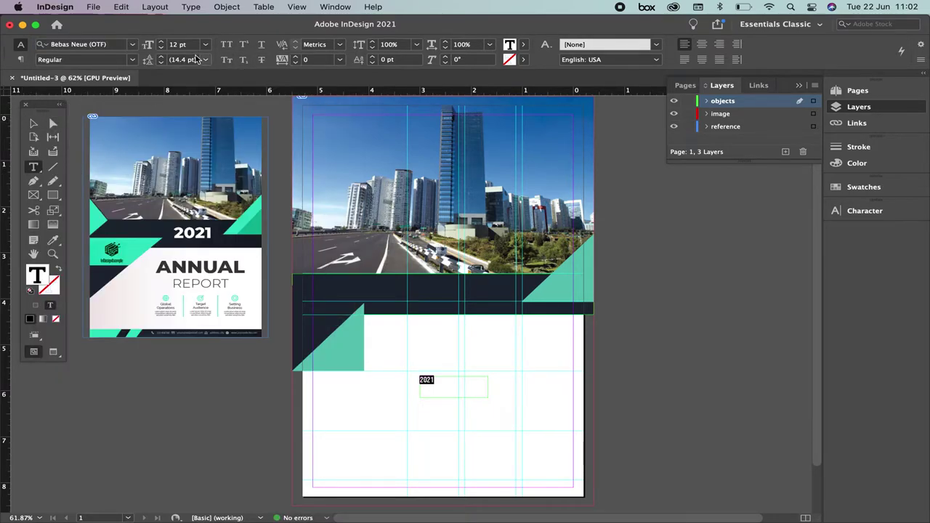
{"action": "left_click", "coordinate": [147, 46]}
{"action": "type", "text": "30"}
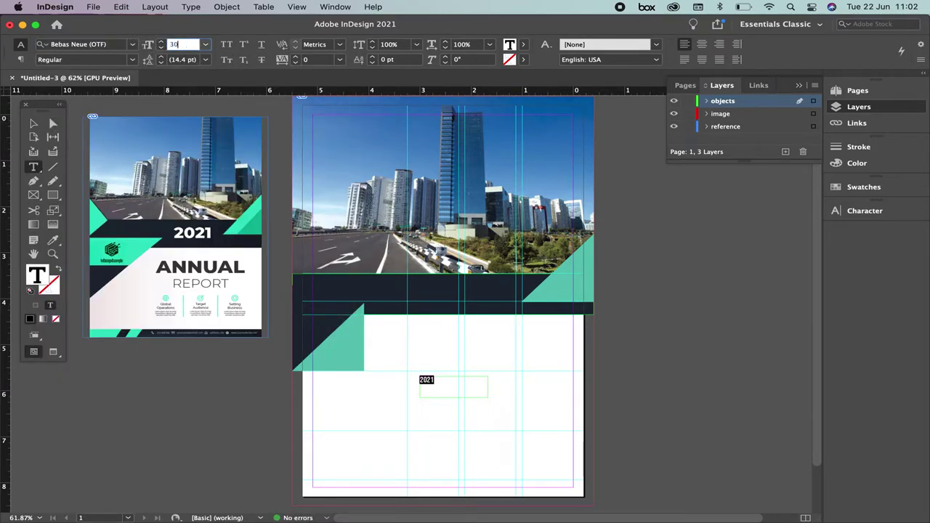
{"action": "key", "text": "Return"}
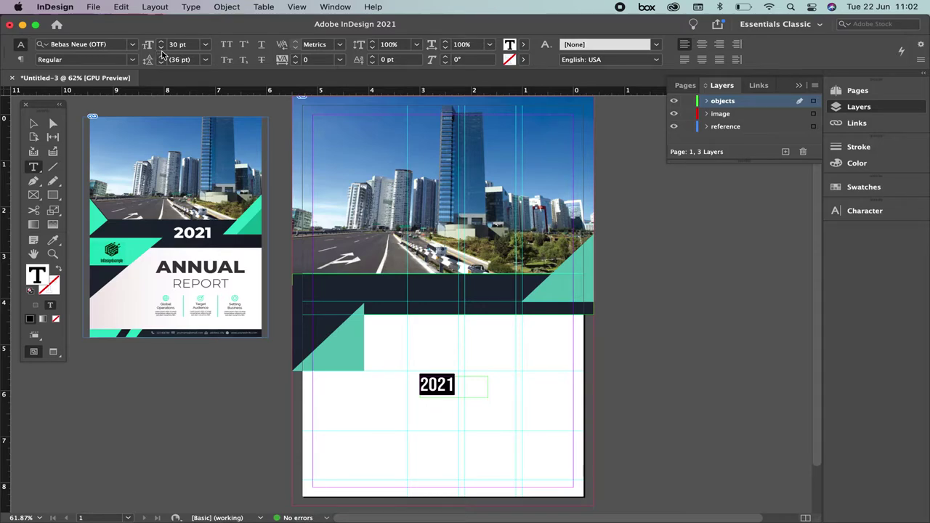
Fill the 2021 text characters with the [Paper] swatch.
{"action": "left_click", "coordinate": [33, 123]}
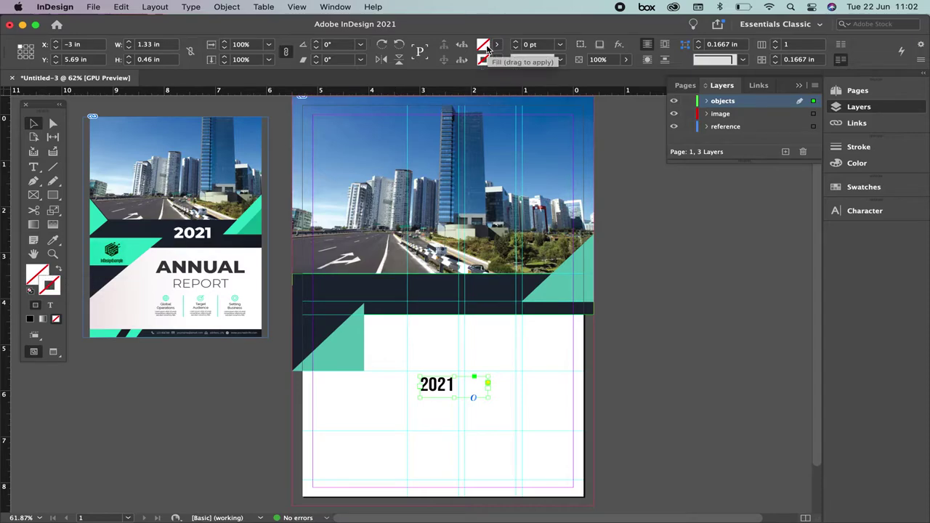
{"action": "left_click_drag", "start_coordinate": [485, 48], "coordinate": [395, 380]}
{"action": "double_click", "coordinate": [475, 383]}
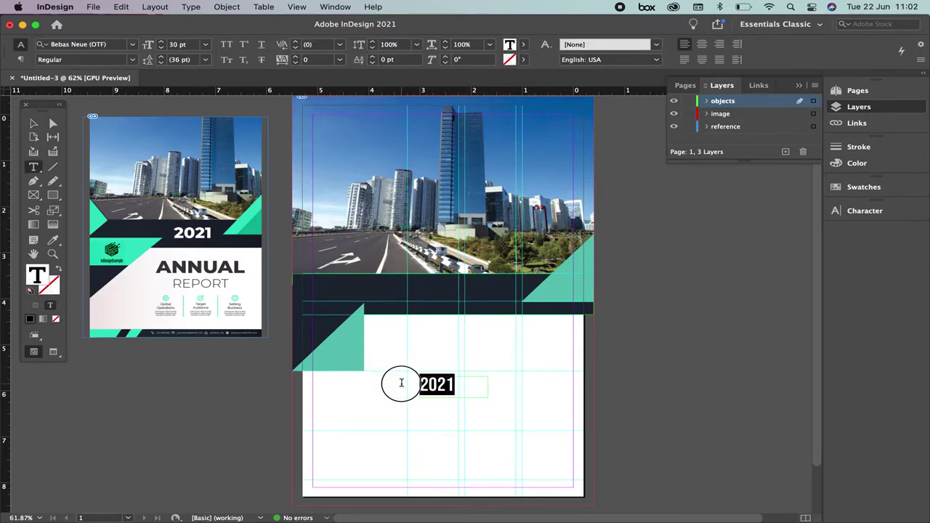
{"action": "left_click", "coordinate": [526, 46]}
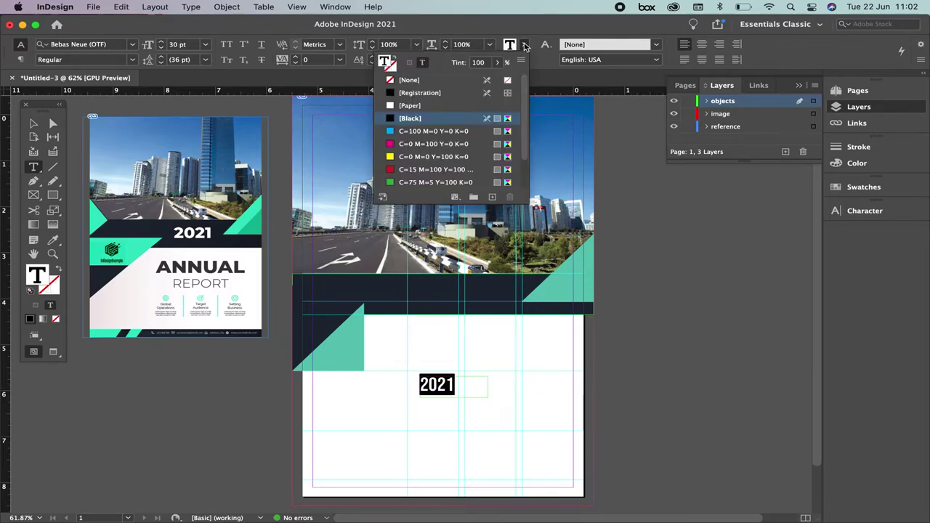
{"action": "left_click", "coordinate": [411, 106]}
Shrink the 2021 text frame to about 0.83 by 0.38 in and place it on the dark blue band beside the right-hand turquoise triangle.
{"action": "left_click", "coordinate": [33, 123]}
{"action": "left_click_drag", "start_coordinate": [436, 389], "coordinate": [499, 301]}
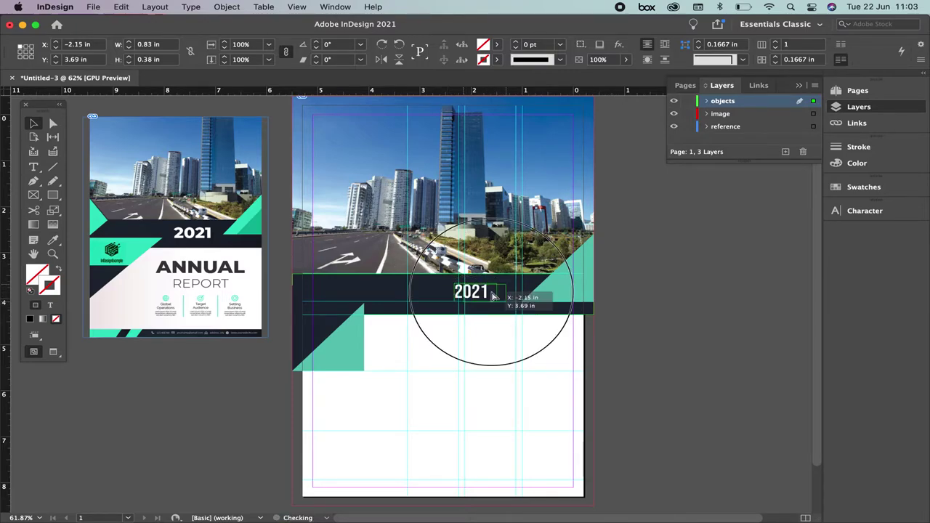
{"action": "left_click", "coordinate": [510, 360]}
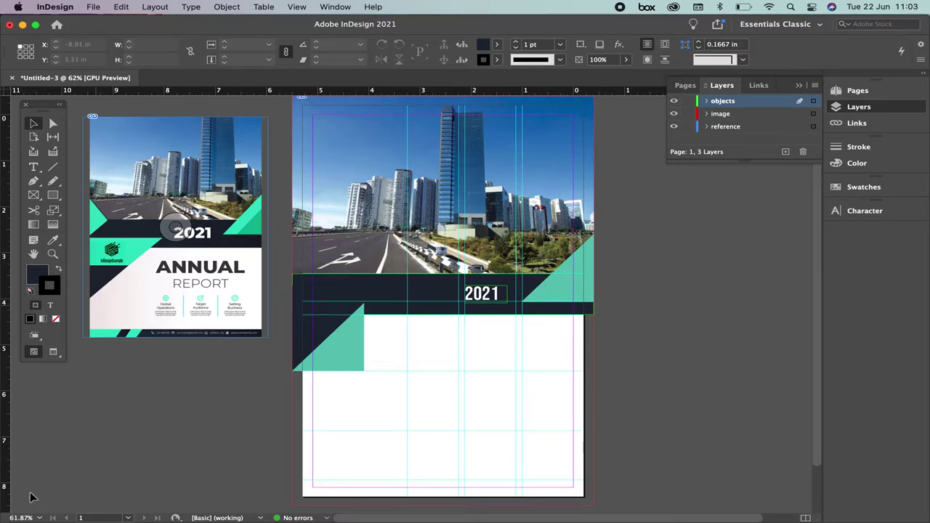
Switch to Finder and go to the Box folder video_exercises_Files, inside arkansas, courses_Arkansas and Desktop.
{"action": "mouse_move", "coordinate": [87, 519]}
{"action": "left_click", "coordinate": [109, 508]}
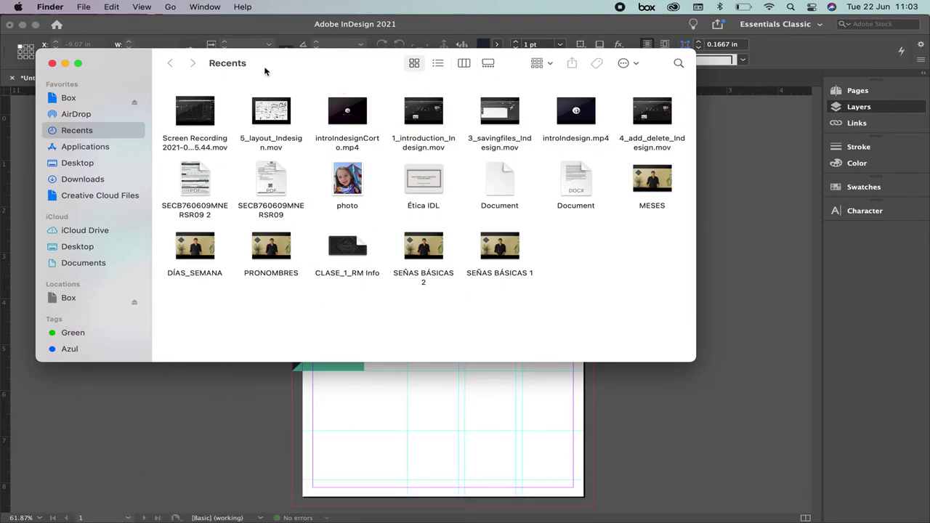
{"action": "left_click", "coordinate": [83, 263]}
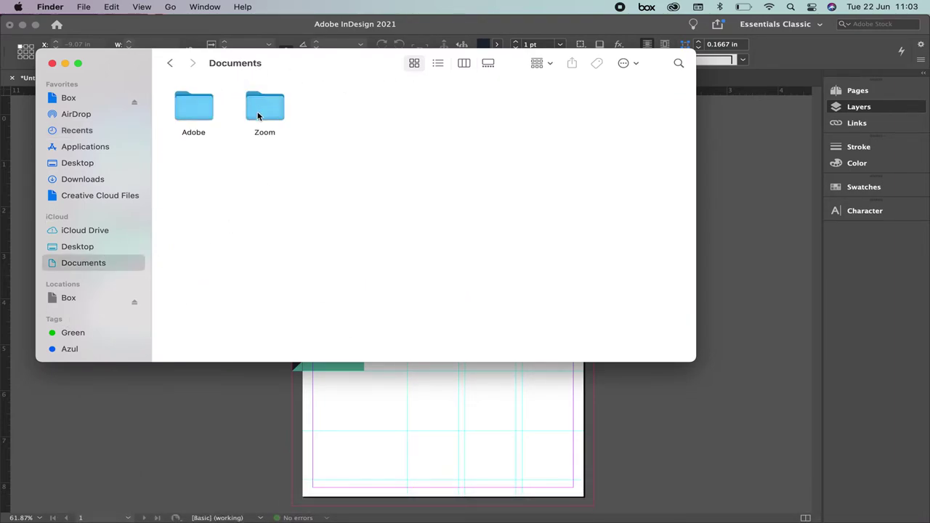
{"action": "left_click", "coordinate": [69, 298]}
{"action": "double_click", "coordinate": [218, 117]}
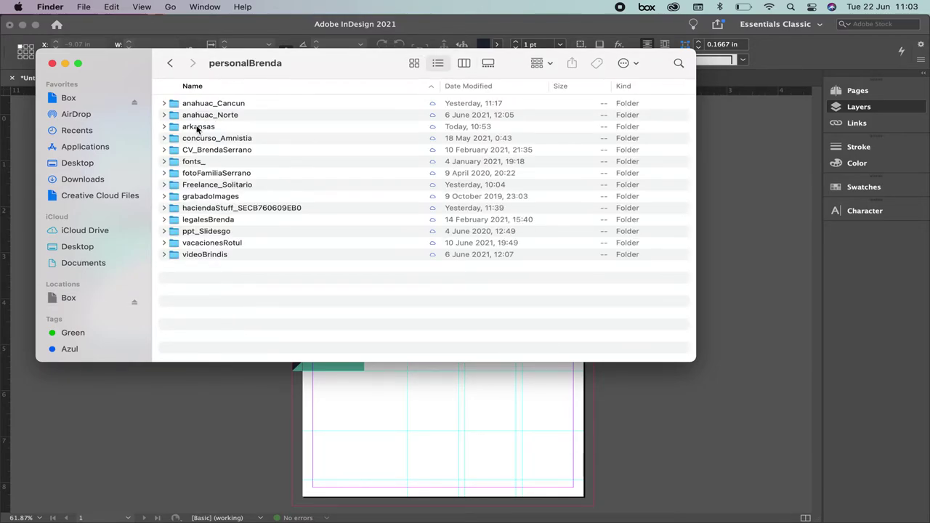
{"action": "double_click", "coordinate": [200, 127]}
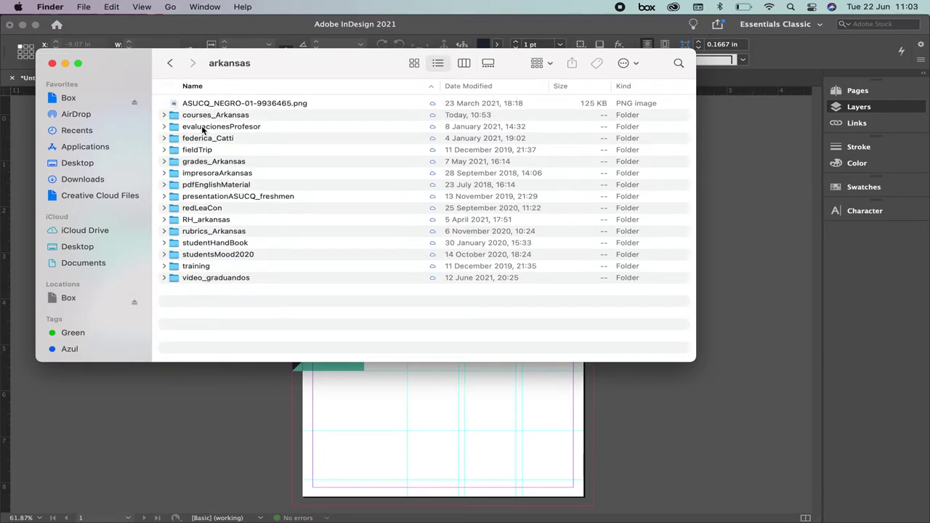
{"action": "double_click", "coordinate": [206, 117]}
{"action": "double_click", "coordinate": [198, 115]}
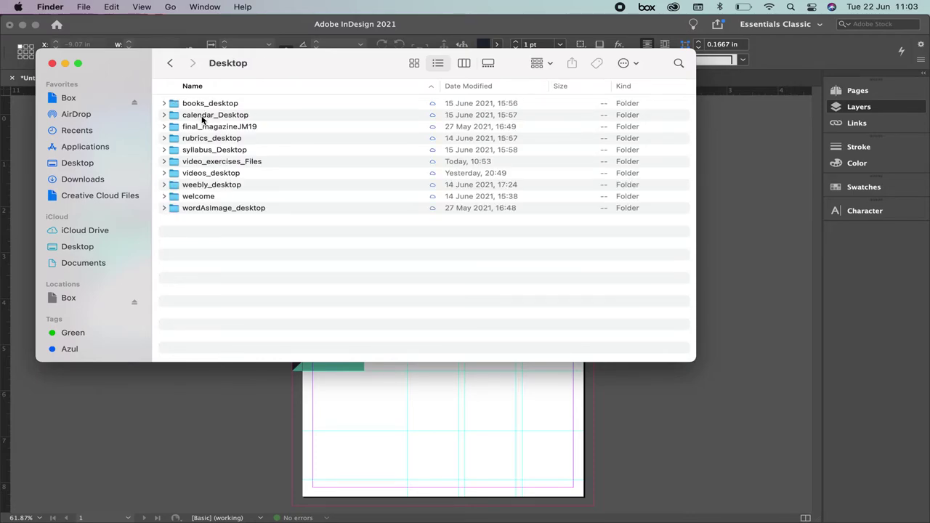
{"action": "double_click", "coordinate": [211, 163]}
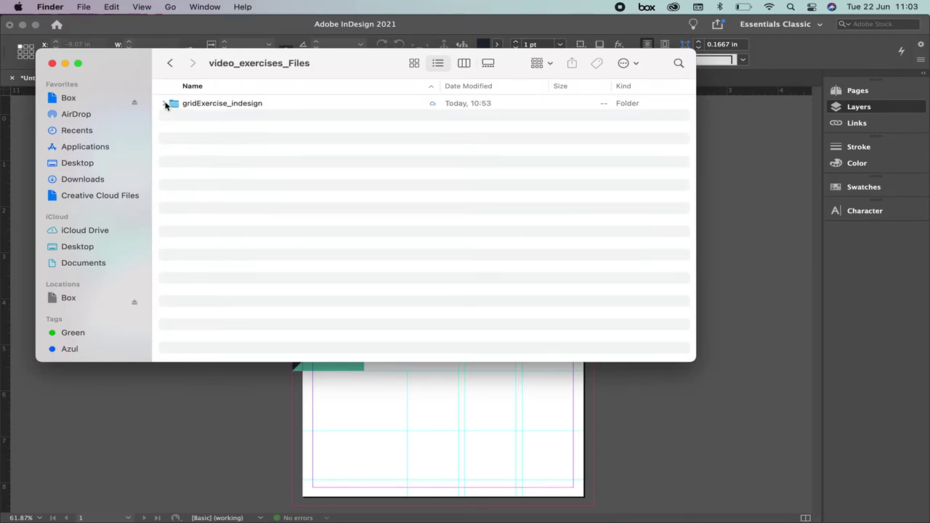
Open icons.ai and logoExercise_indesign.ai from the gridExercise_indesign folder and switch to Illustrator.
{"action": "left_click", "coordinate": [166, 103]}
{"action": "left_click", "coordinate": [175, 127]}
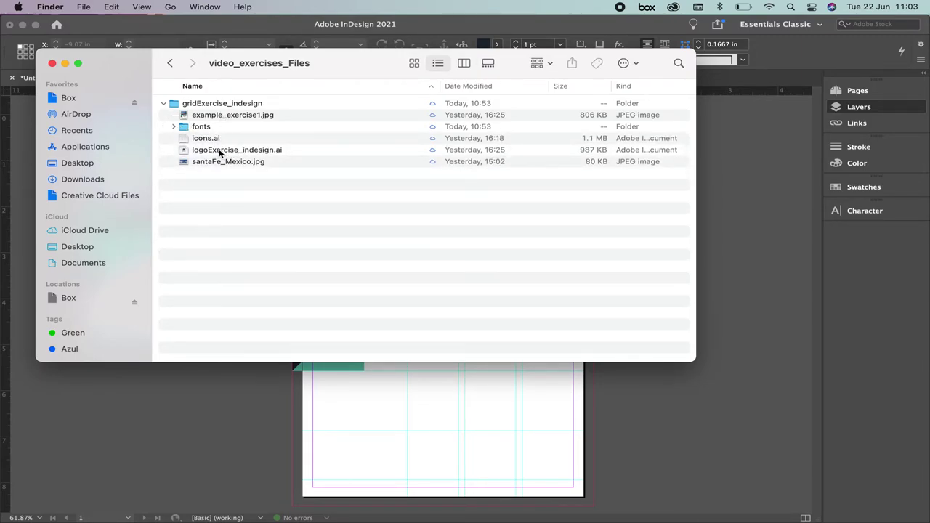
{"action": "left_click", "coordinate": [203, 150]}
{"action": "left_click", "coordinate": [205, 138], "text": "shift"}
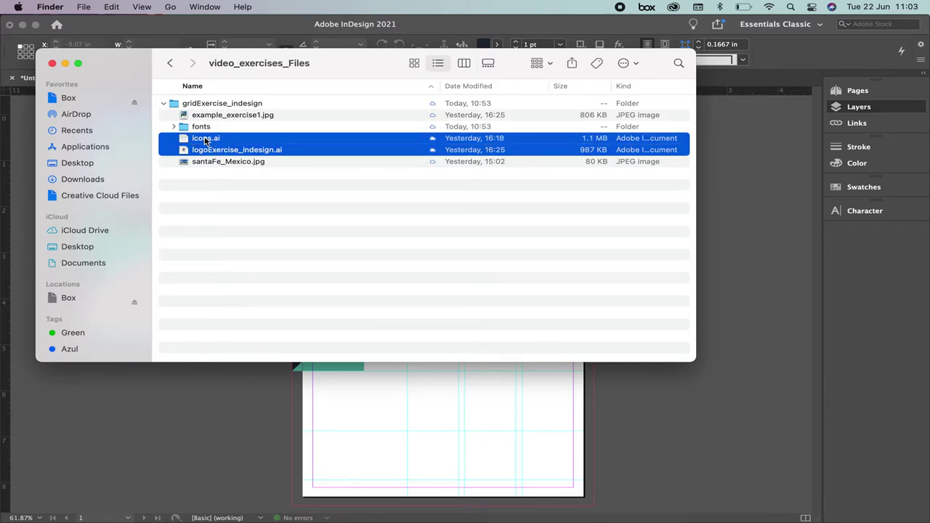
{"action": "key", "text": "super+o"}
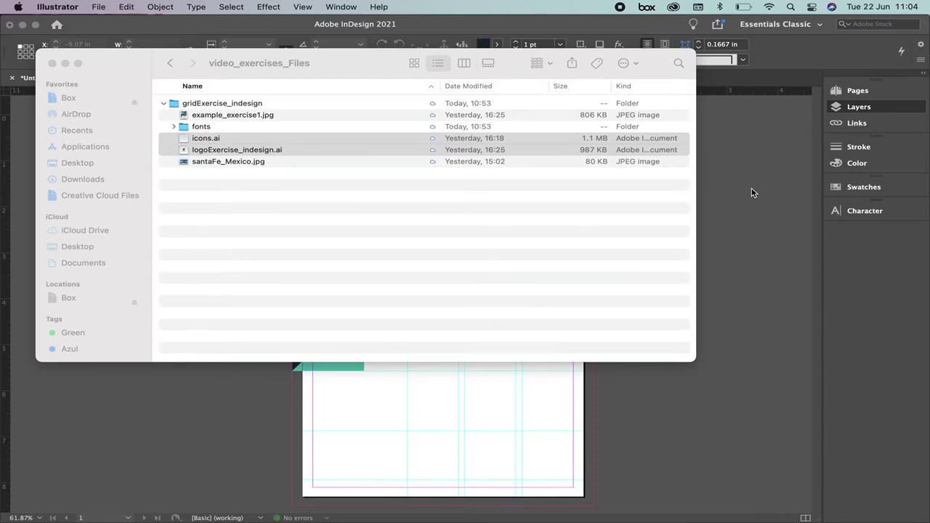
{"action": "left_click", "coordinate": [746, 206]}
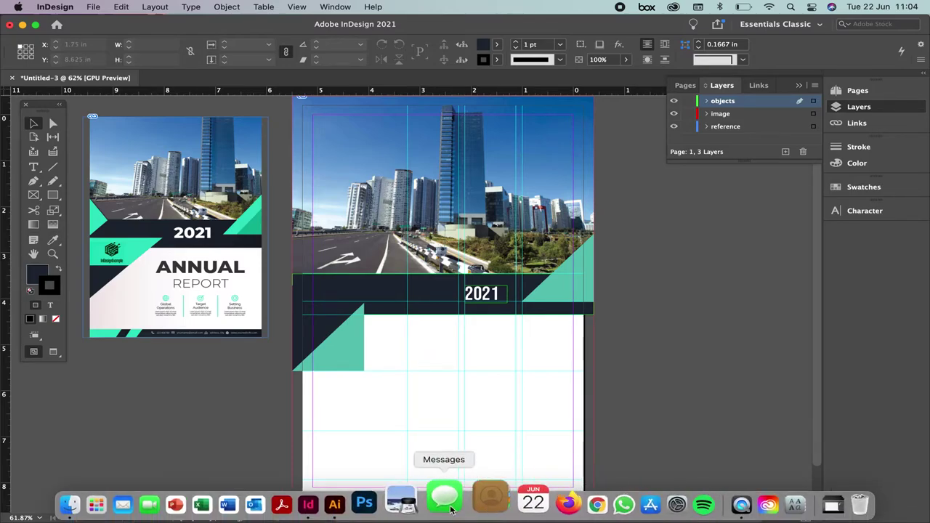
{"action": "left_click", "coordinate": [373, 499]}
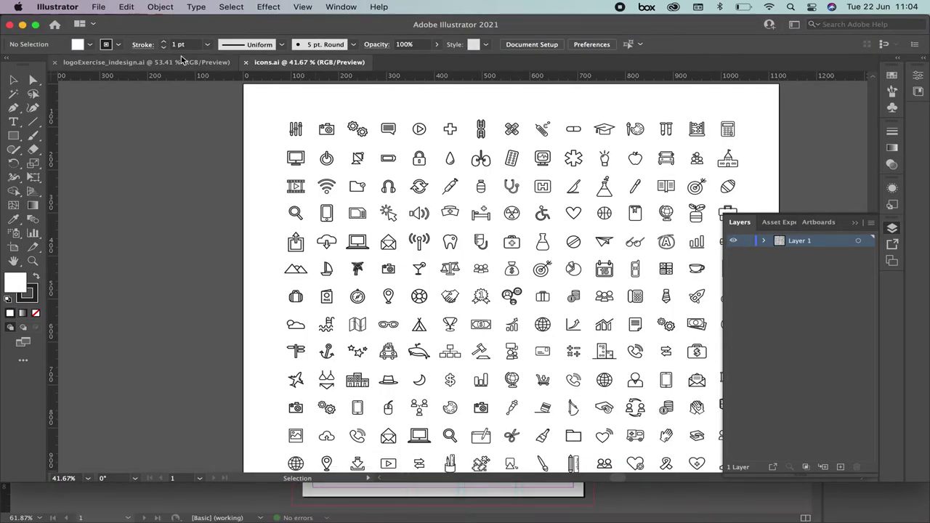
Select the whole logo in logoExercise_indesign.ai and examine its paths in Outline view and with the Direct Selection tool.
{"action": "left_click", "coordinate": [183, 60]}
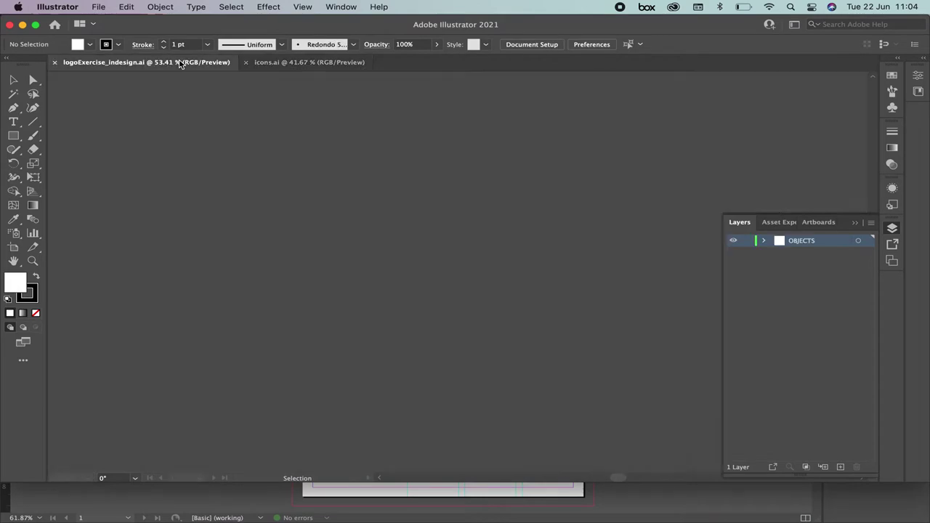
{"action": "left_click", "coordinate": [524, 231]}
{"action": "left_click_drag", "start_coordinate": [402, 182], "coordinate": [625, 375]}
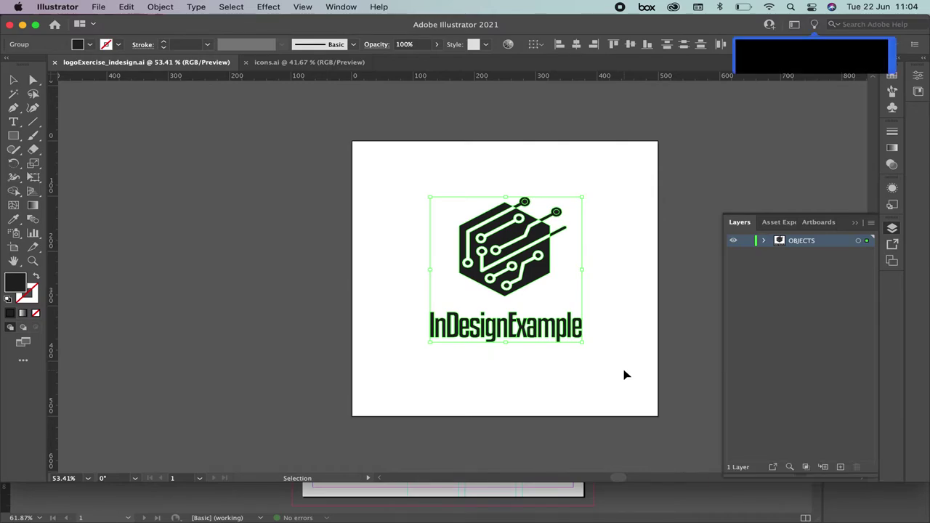
{"action": "key", "text": "super+y"}
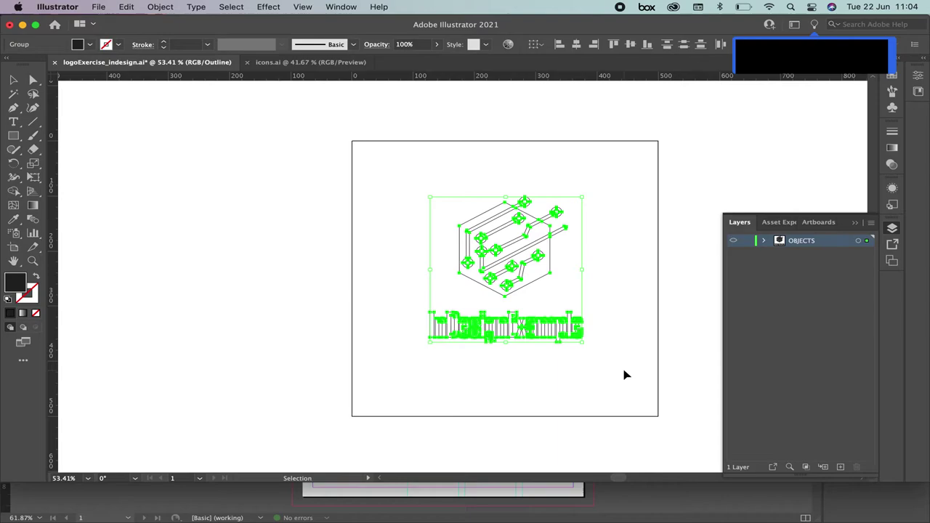
{"action": "key", "text": "super+y"}
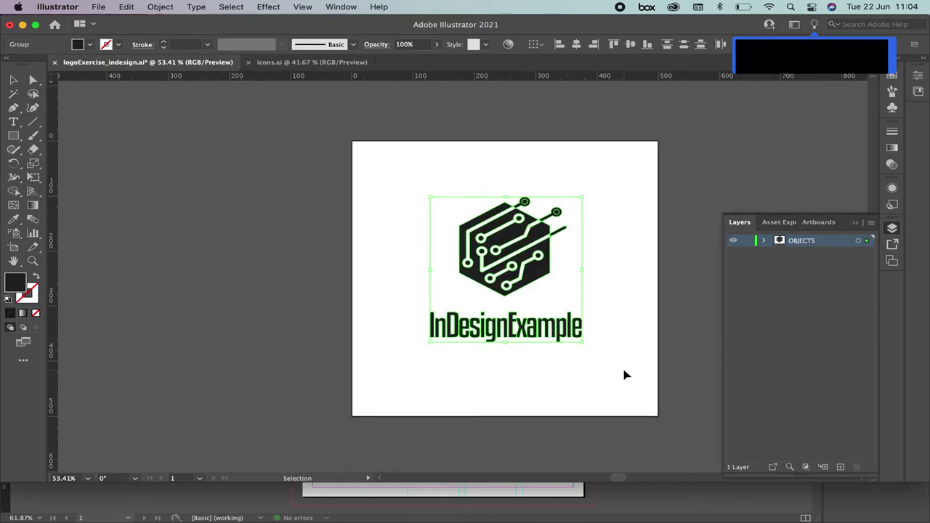
{"action": "key", "text": "a"}
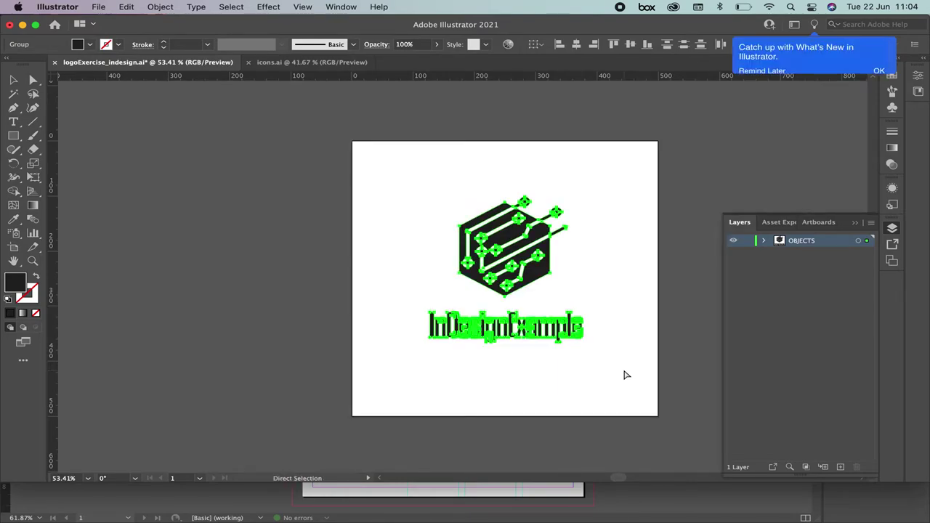
Copy the selected InDesignExample logo, switch to InDesign and paste it onto the cover page.
{"action": "key", "text": "v"}
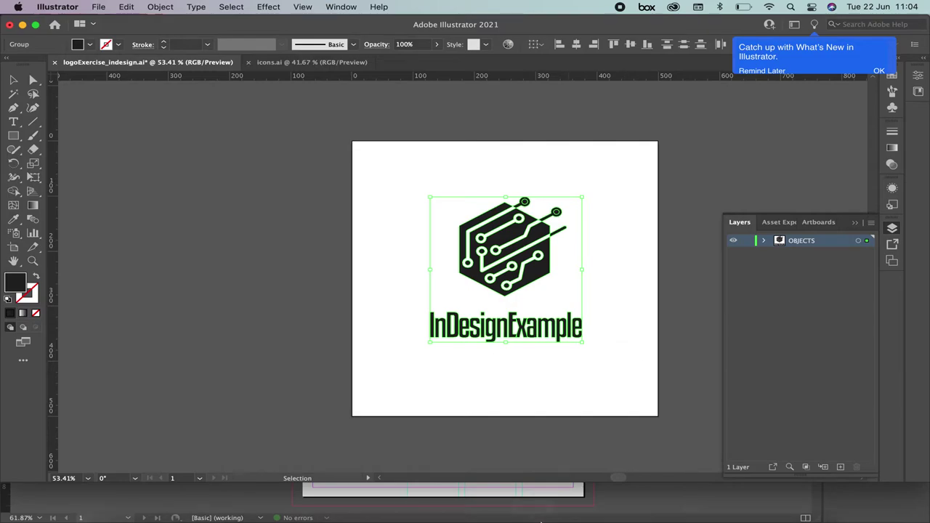
{"action": "mouse_move", "coordinate": [540, 520]}
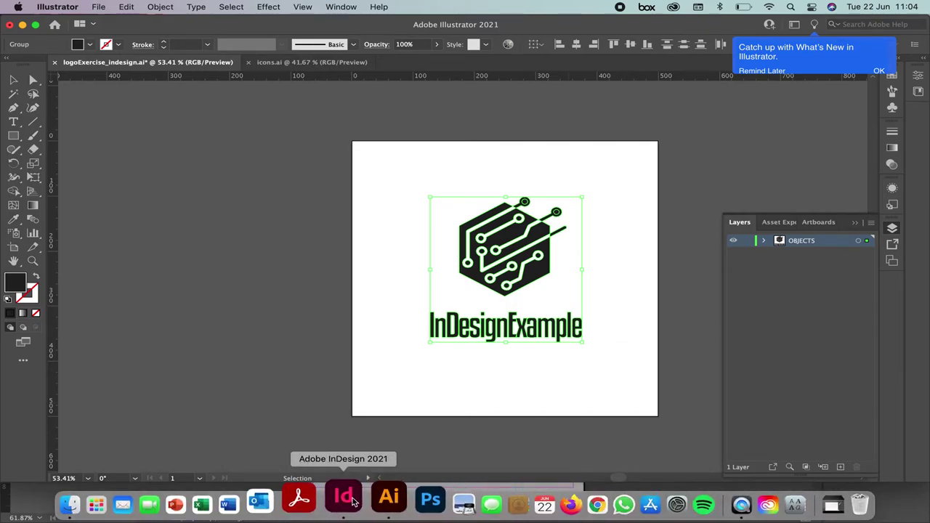
{"action": "left_click", "coordinate": [343, 499]}
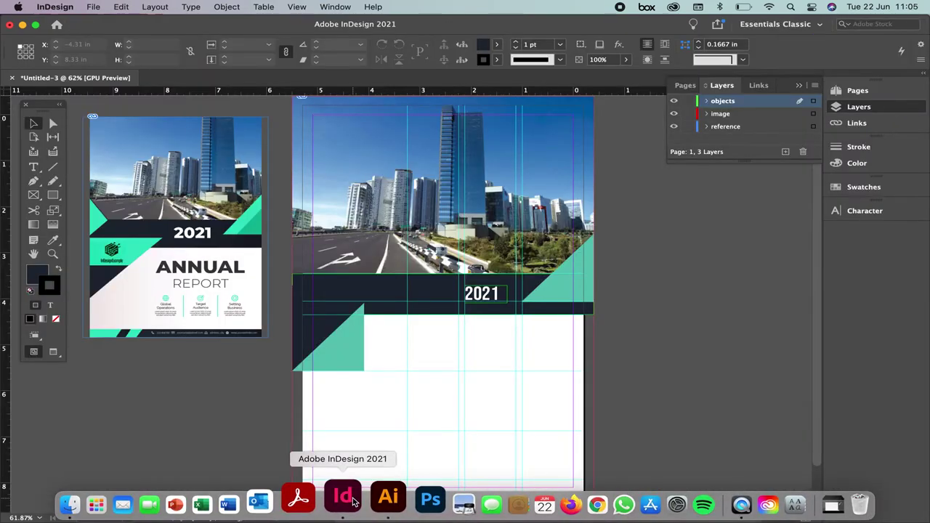
{"action": "key", "text": "super+v"}
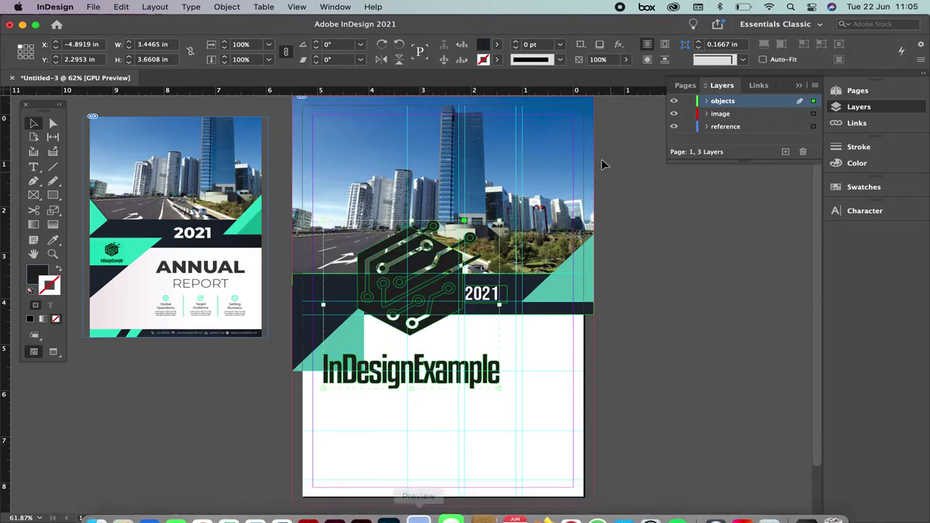
Scale the pasted logo down proportionally to about 1.30 by 1.38 in, undoing the first distorted resize.
{"action": "left_click_drag", "start_coordinate": [501, 221], "coordinate": [398, 336]}
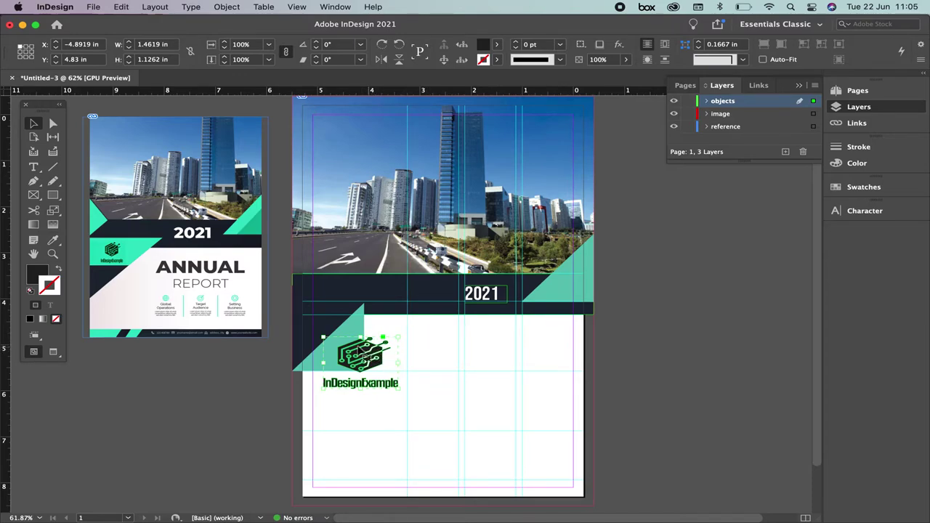
{"action": "key", "text": "super+z"}
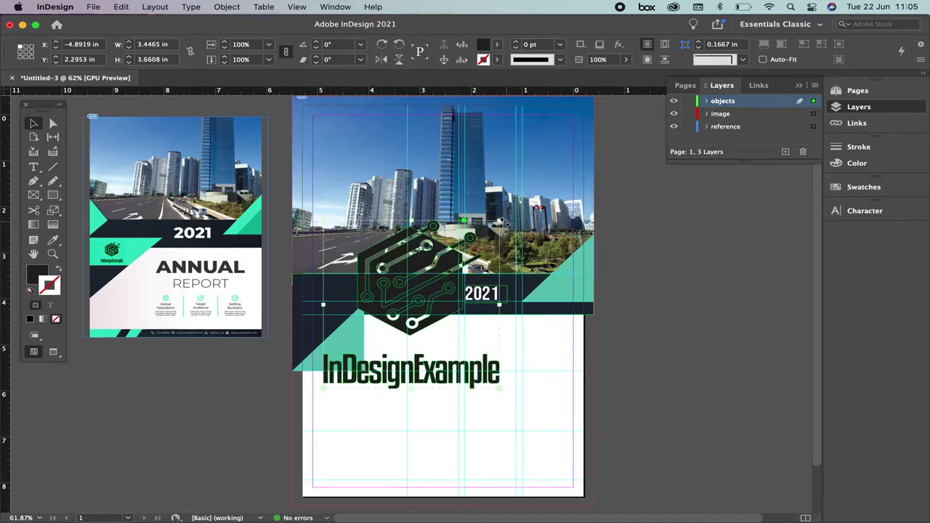
{"action": "left_click_drag", "start_coordinate": [500, 220], "coordinate": [390, 333]}
{"action": "scroll", "coordinate": [390, 335], "scroll_direction": "up", "scroll_amount": 5}
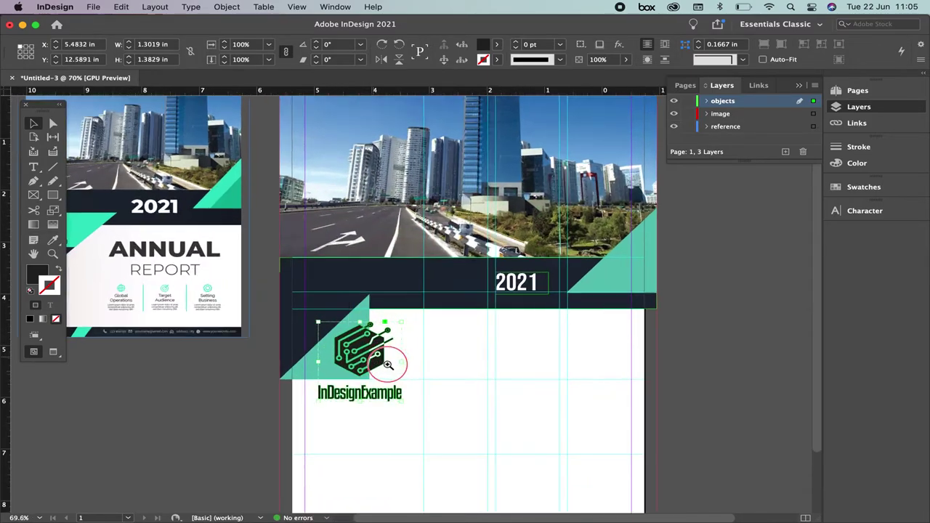
Fill the InDesignExample logo with the [Paper] swatch.
{"action": "left_click", "coordinate": [497, 44]}
{"action": "scroll", "coordinate": [498, 131], "scroll_direction": "up", "scroll_amount": 3}
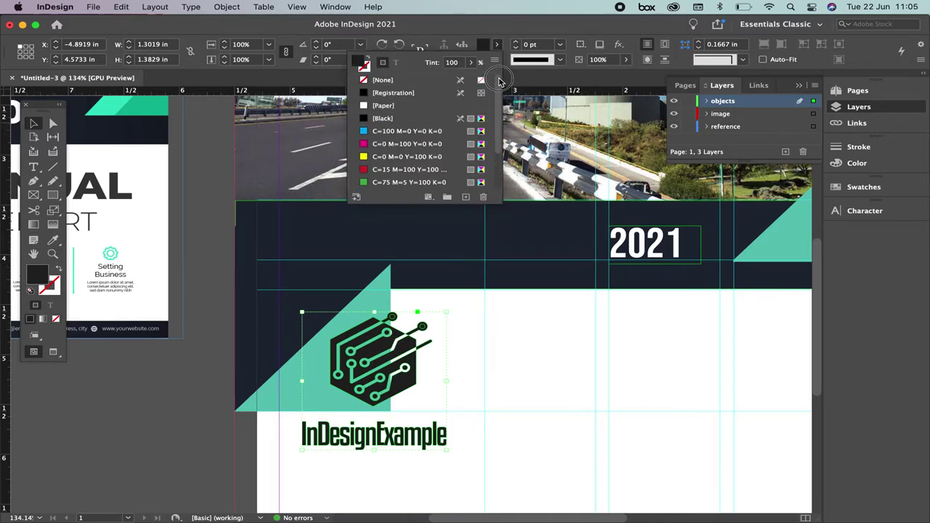
{"action": "left_click", "coordinate": [385, 106]}
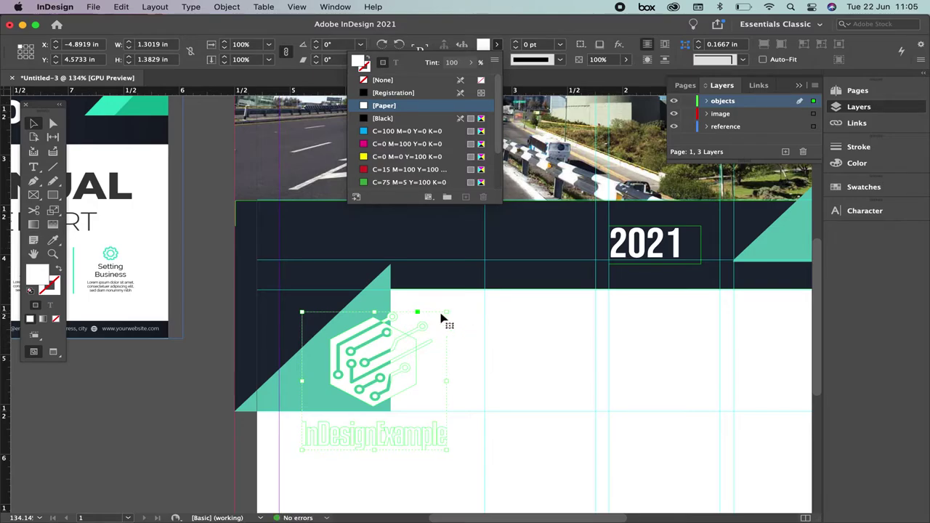
Shrink the logo to about 0.66 by 0.70 in and place it inside the left-hand turquoise triangle at X -4.85, Y 4.75 in.
{"action": "left_click_drag", "start_coordinate": [446, 312], "coordinate": [388, 368]}
{"action": "left_click_drag", "start_coordinate": [350, 394], "coordinate": [345, 353]}
{"action": "left_click_drag", "start_coordinate": [389, 324], "coordinate": [361, 348]}
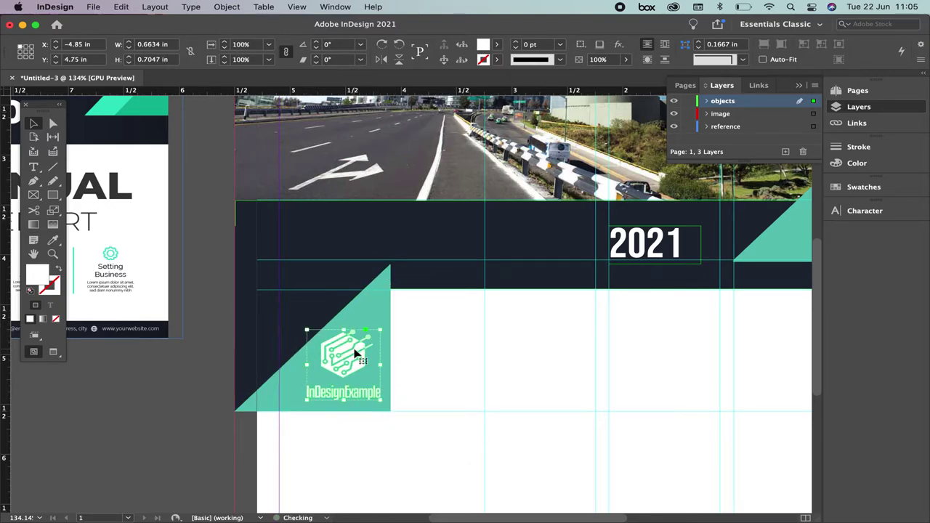
{"action": "left_click", "coordinate": [418, 358]}
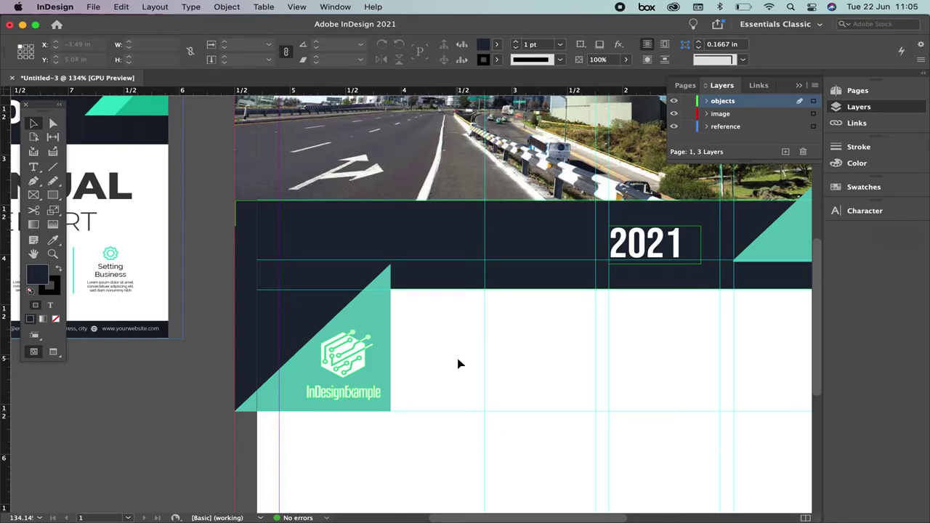
{"action": "key", "text": "super+0"}
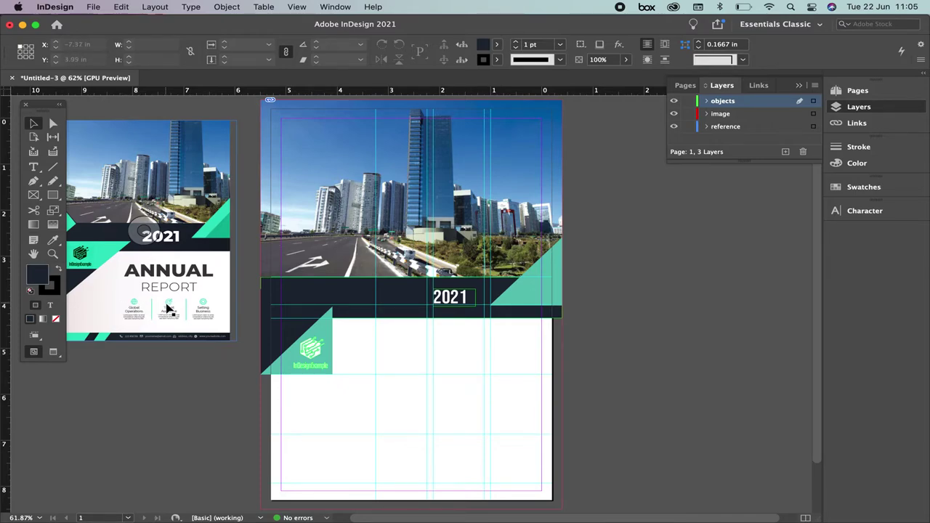
Switch to Illustrator and close logoExercise_indesign.ai, keeping icons.ai open.
{"action": "mouse_move", "coordinate": [398, 517]}
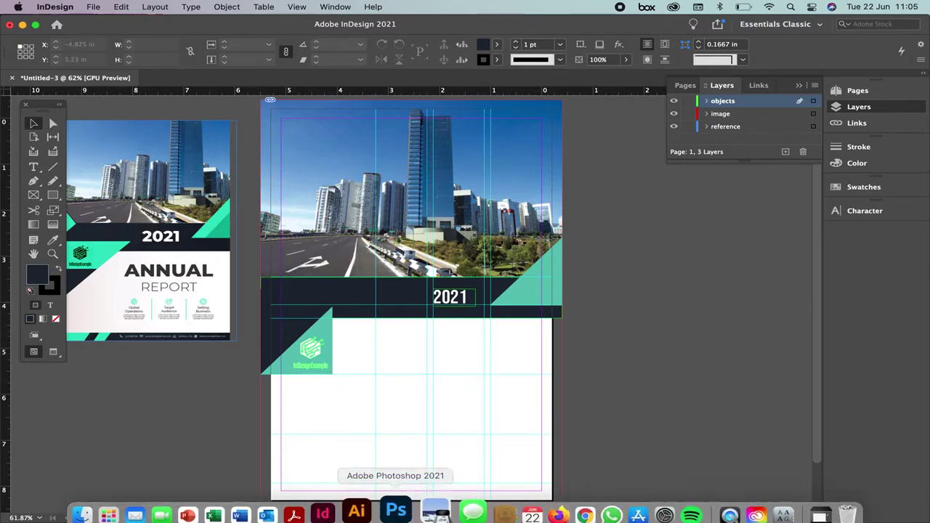
{"action": "left_click", "coordinate": [372, 498]}
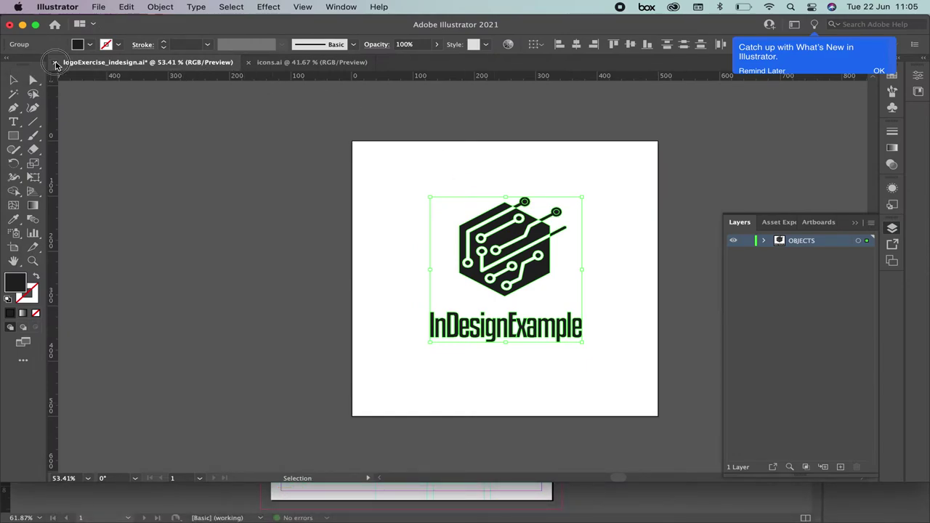
{"action": "left_click", "coordinate": [55, 61]}
{"action": "left_click", "coordinate": [481, 278]}
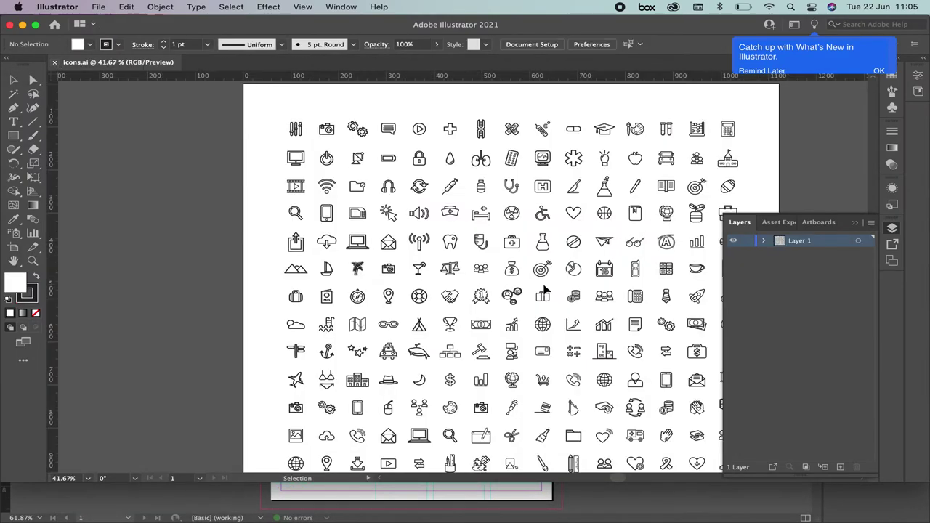
Copy the double-gear icon from icons.ai and switch back to InDesign.
{"action": "left_click", "coordinate": [357, 130]}
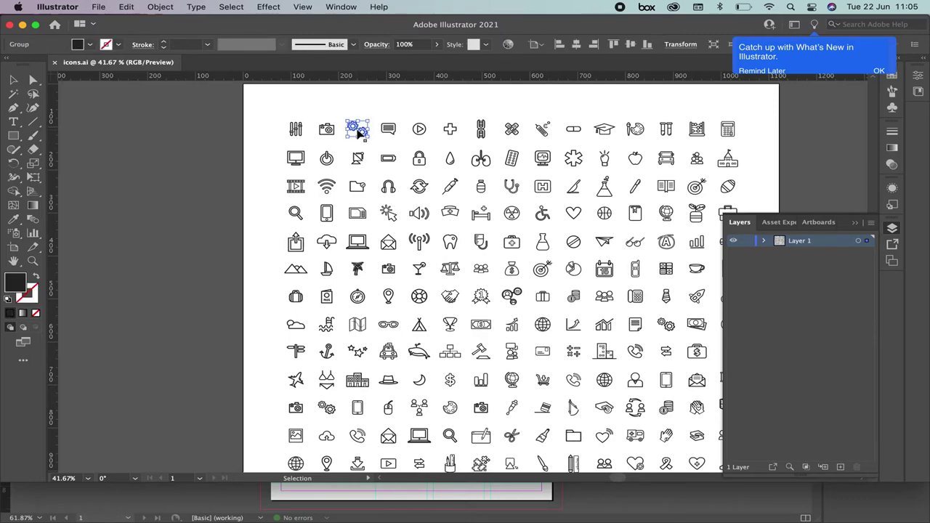
{"action": "mouse_move", "coordinate": [361, 520]}
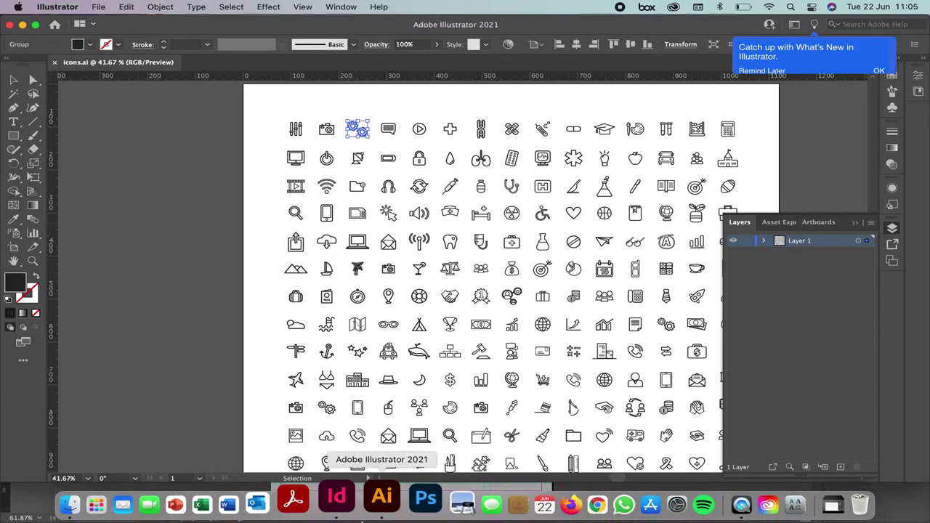
{"action": "left_click", "coordinate": [336, 500]}
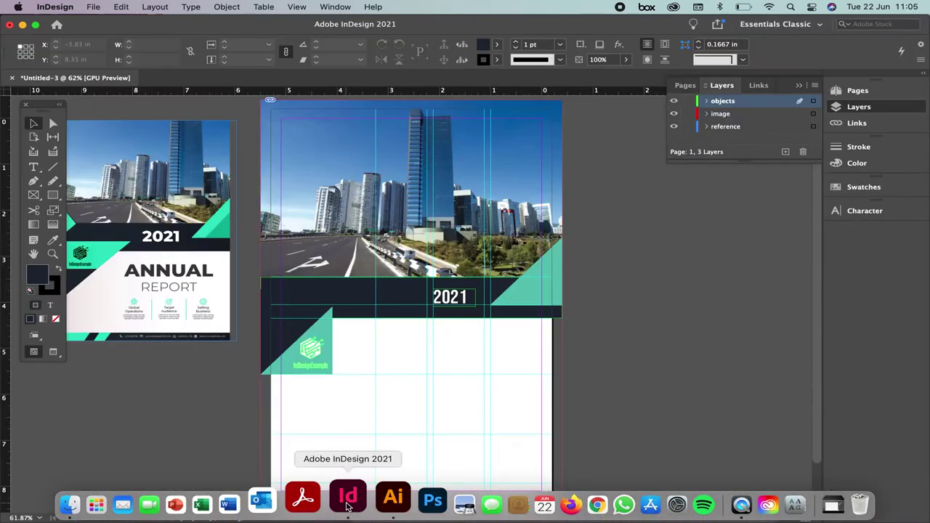
Add three horizontal guides across the white area below the triangle, one at 5.86 in, and move the lower existing guide to 7.58 in.
{"action": "left_click", "coordinate": [426, 418]}
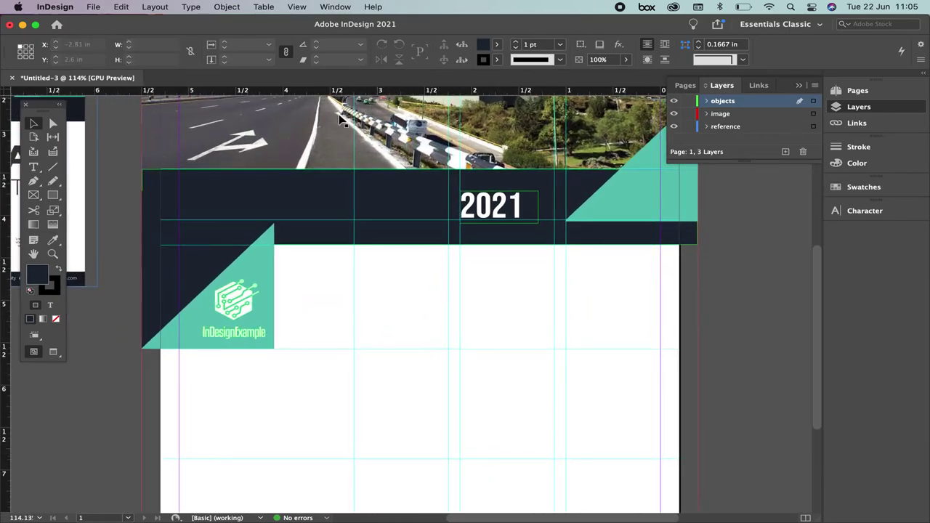
{"action": "scroll", "coordinate": [101, 228], "scroll_direction": "left", "scroll_amount": 5}
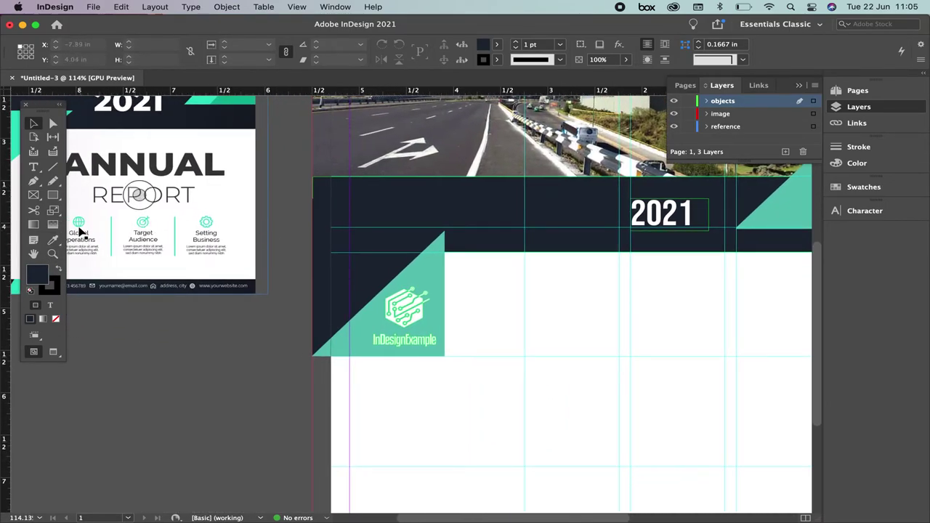
{"action": "scroll", "coordinate": [326, 251], "scroll_direction": "right", "scroll_amount": 6}
{"action": "left_click_drag", "start_coordinate": [378, 91], "coordinate": [397, 353]}
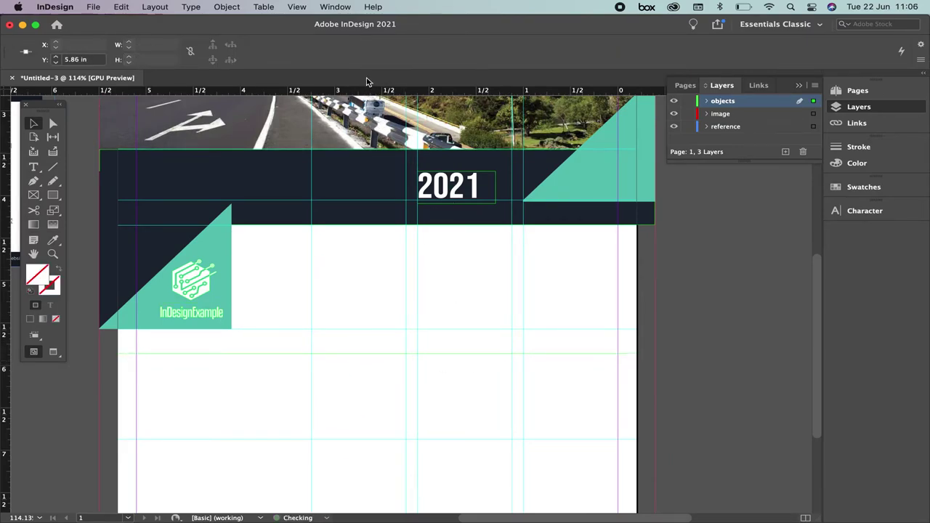
{"action": "left_click_drag", "start_coordinate": [365, 106], "coordinate": [376, 390]}
{"action": "left_click_drag", "start_coordinate": [344, 94], "coordinate": [368, 315]}
{"action": "scroll", "coordinate": [339, 273], "scroll_direction": "up", "scroll_amount": 5}
{"action": "scroll", "coordinate": [403, 391], "scroll_direction": "down", "scroll_amount": 7}
{"action": "left_click_drag", "start_coordinate": [366, 349], "coordinate": [363, 409]}
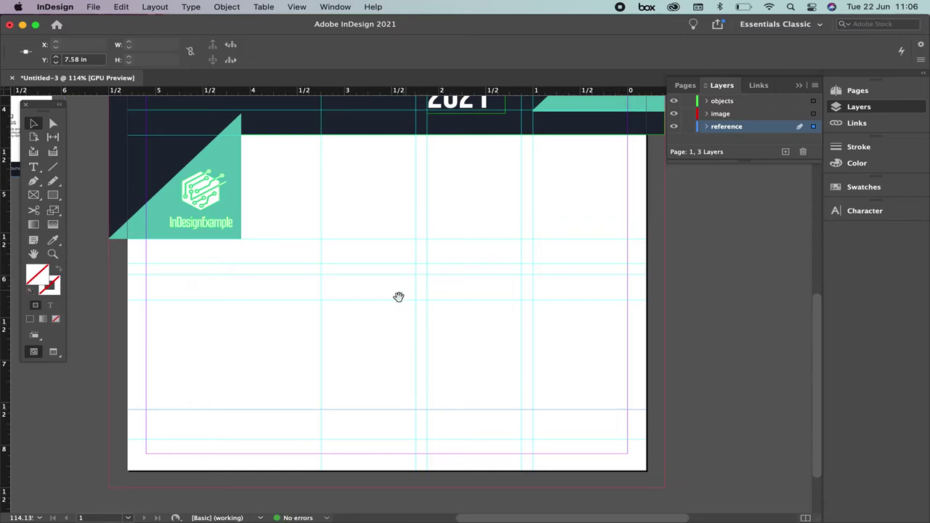
Paste the gear icon into the white area and size it to about 0.27 by 0.23 in.
{"action": "scroll", "coordinate": [398, 297], "scroll_direction": "up", "scroll_amount": 2}
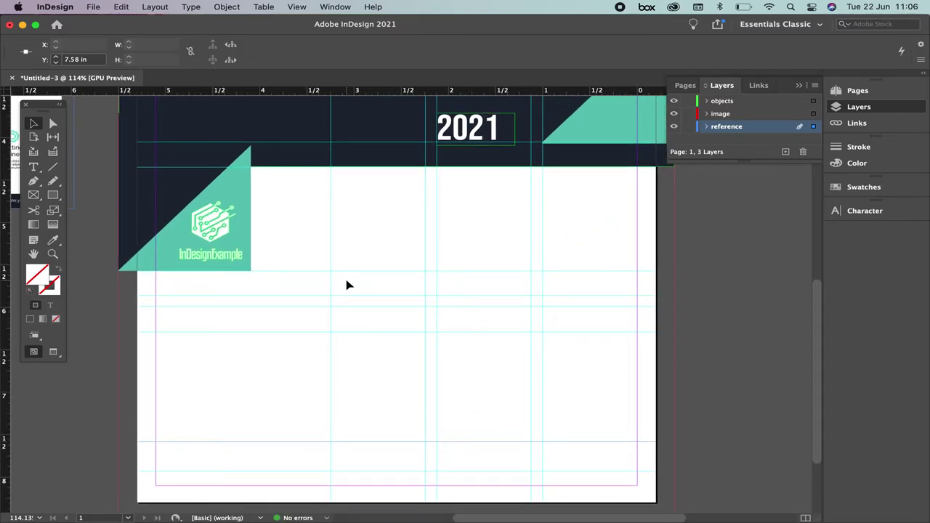
{"action": "key", "text": "cmd+v"}
{"action": "left_click_drag", "start_coordinate": [441, 283], "coordinate": [411, 306]}
Fill the gear icon with Tiffany and place it at X -2.93, Y 5.565 in, sized about 0.35 by 0.3 in.
{"action": "left_click", "coordinate": [497, 45]}
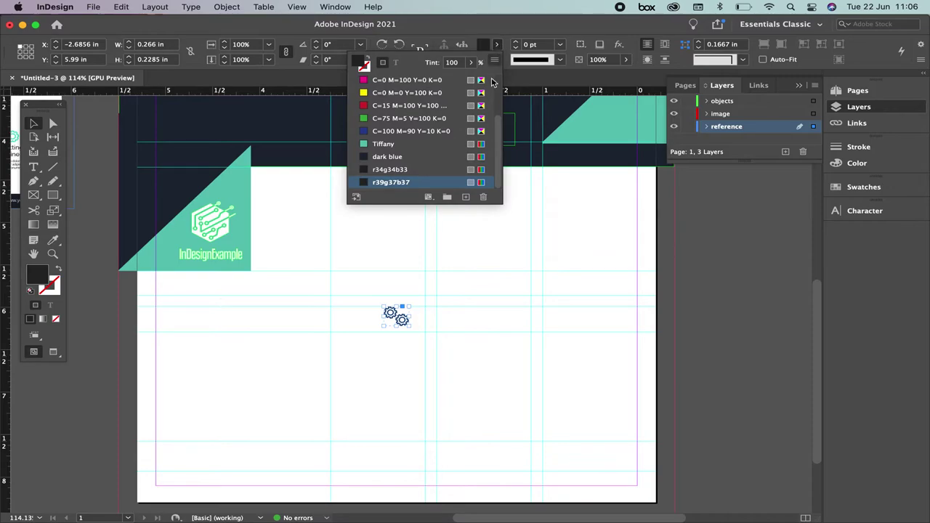
{"action": "left_click", "coordinate": [398, 145]}
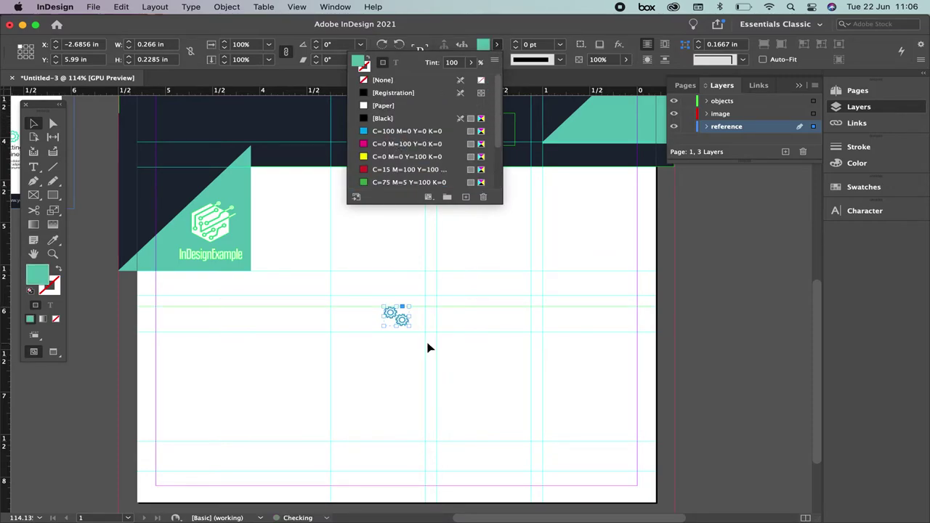
{"action": "left_click", "coordinate": [461, 332]}
{"action": "left_click_drag", "start_coordinate": [403, 322], "coordinate": [382, 289]}
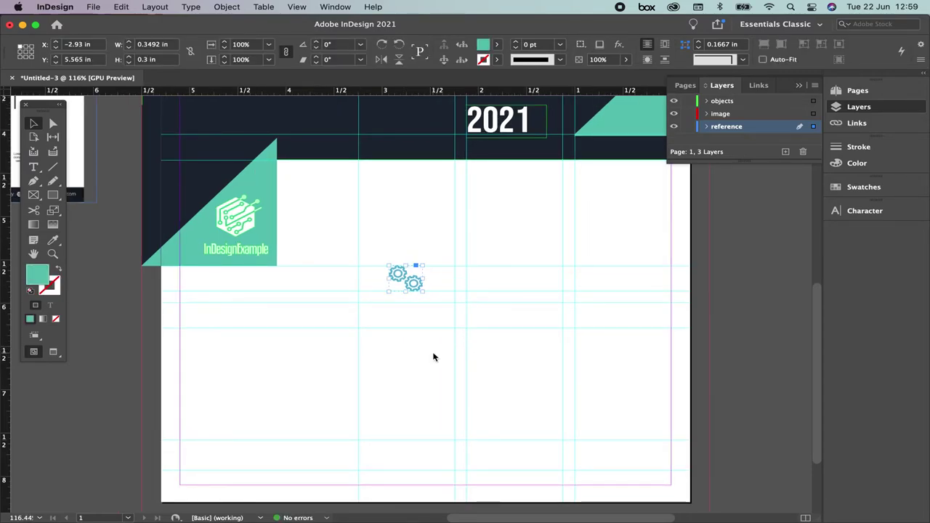
Copy the speech bubble and play icons from icons.ai in Illustrator and paste them into the InDesign cover.
{"action": "mouse_move", "coordinate": [459, 517]}
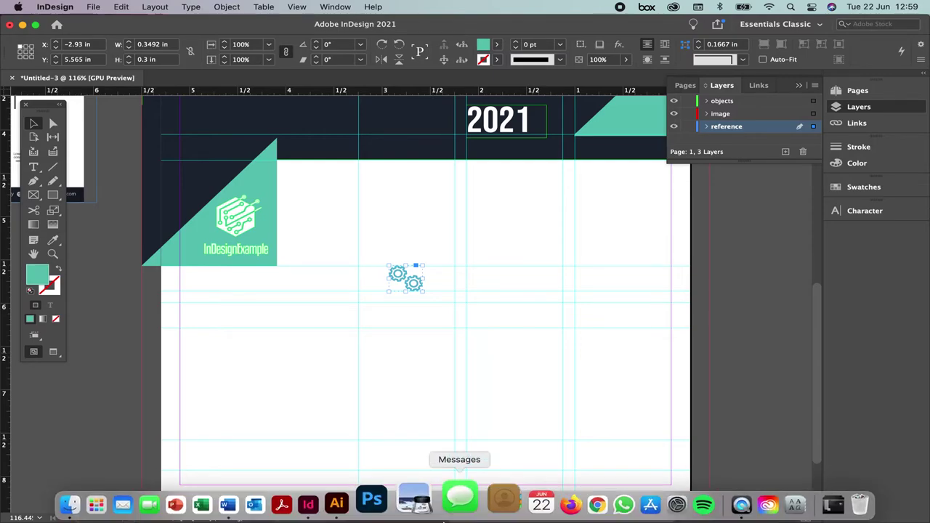
{"action": "left_click", "coordinate": [403, 500]}
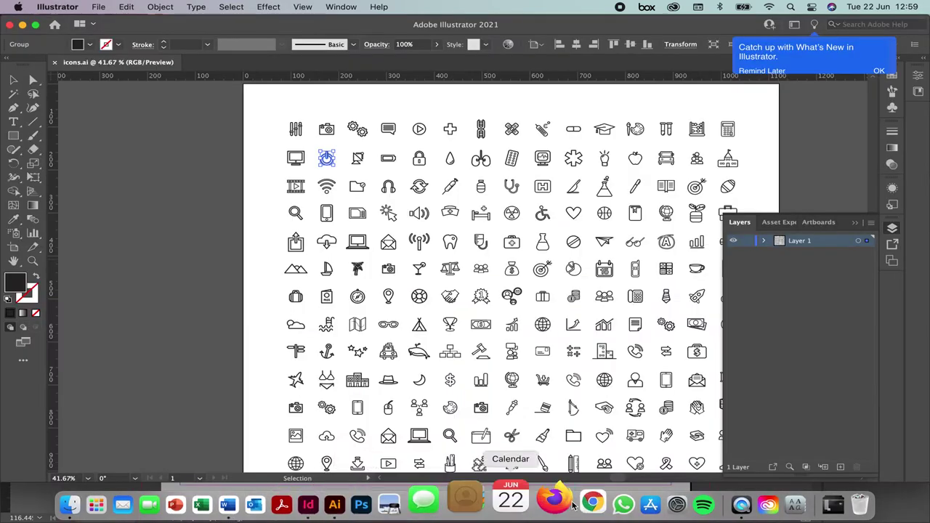
{"action": "left_click_drag", "start_coordinate": [375, 113], "coordinate": [432, 144]}
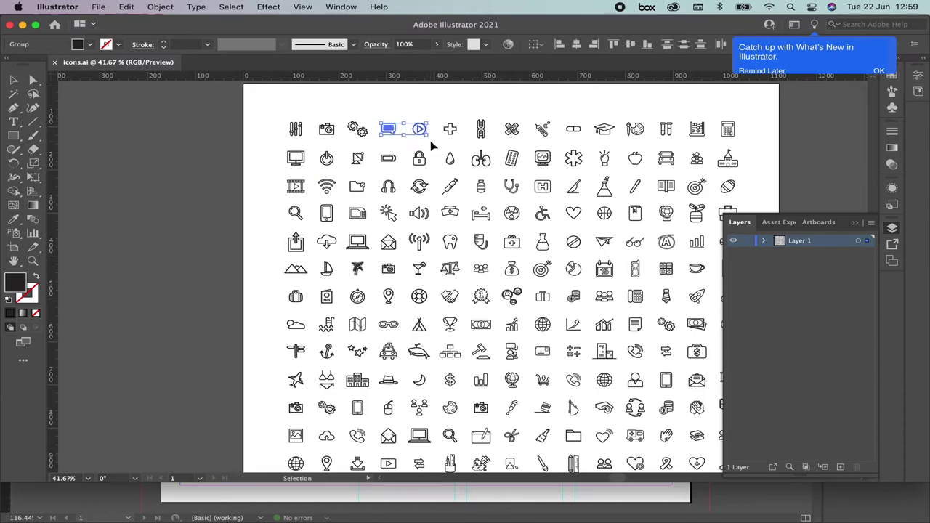
{"action": "left_click", "coordinate": [416, 500]}
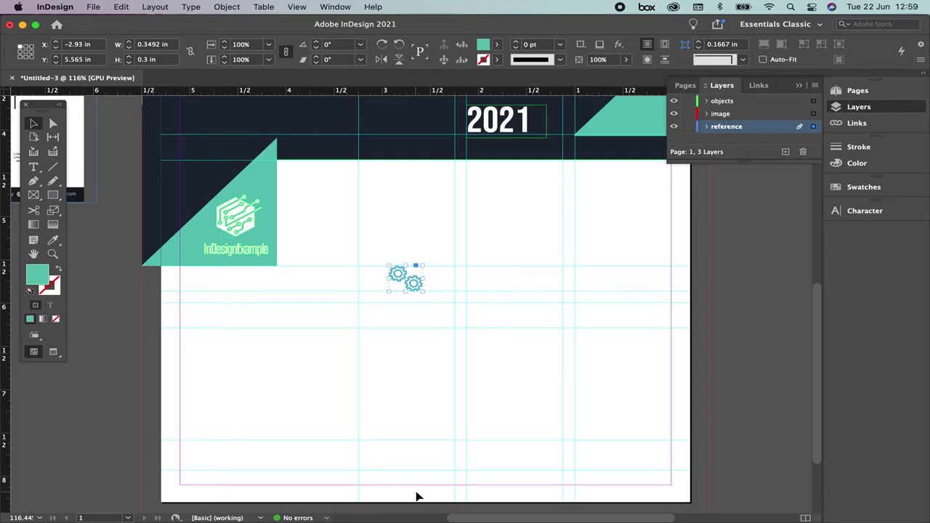
{"action": "key", "text": "super+v"}
{"action": "scroll", "coordinate": [415, 494], "scroll_direction": "up", "scroll_amount": 2}
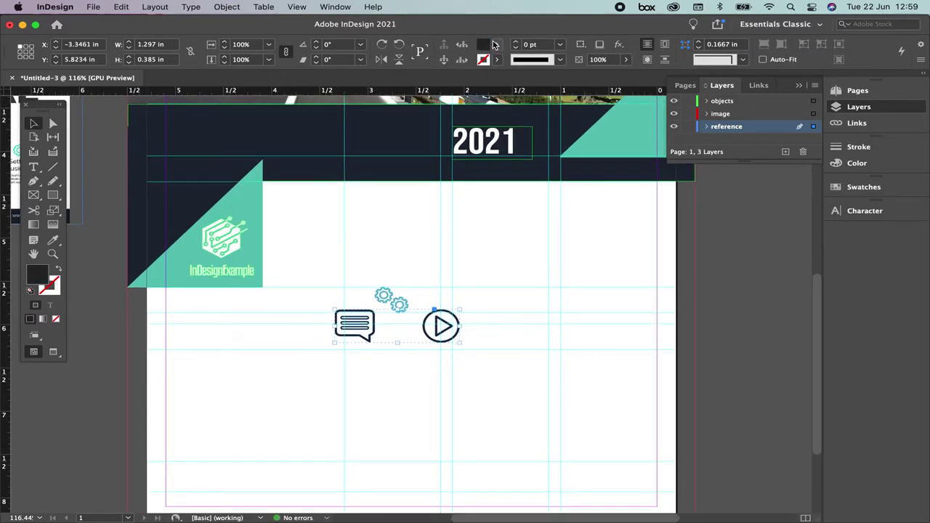
Fill the pasted speech bubble and play icons with the Tiffany swatch.
{"action": "left_click", "coordinate": [493, 45]}
{"action": "left_click", "coordinate": [418, 144]}
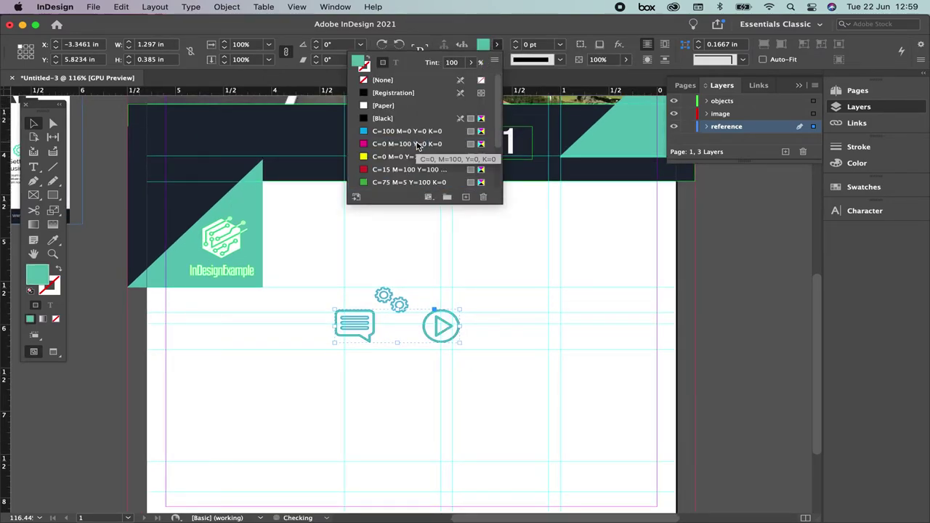
{"action": "left_click", "coordinate": [482, 401]}
Move the speech bubble and play icons together to about X -1.95, Y 4.96 in and ungroup them.
{"action": "left_click", "coordinate": [517, 318], "text": "super"}
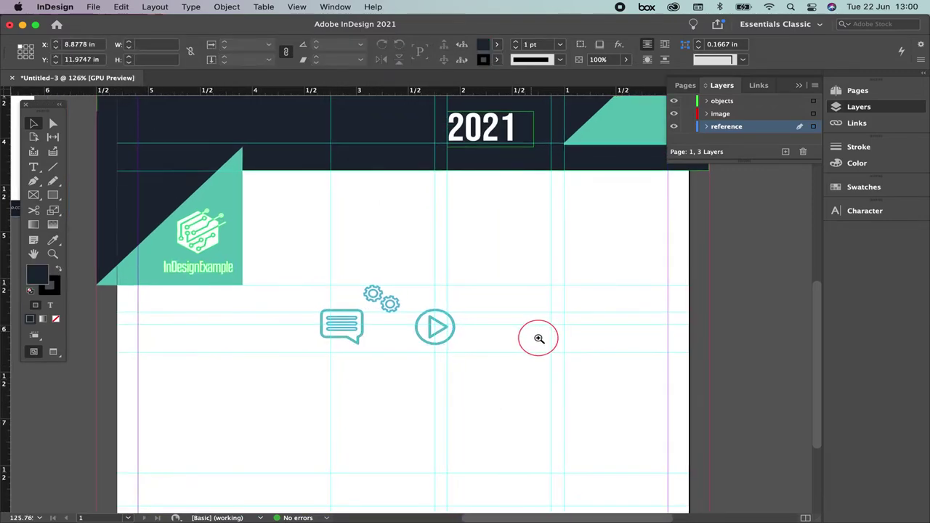
{"action": "left_click", "coordinate": [539, 339], "text": "super"}
{"action": "left_click", "coordinate": [301, 327]}
{"action": "left_click_drag", "start_coordinate": [284, 336], "coordinate": [470, 233]}
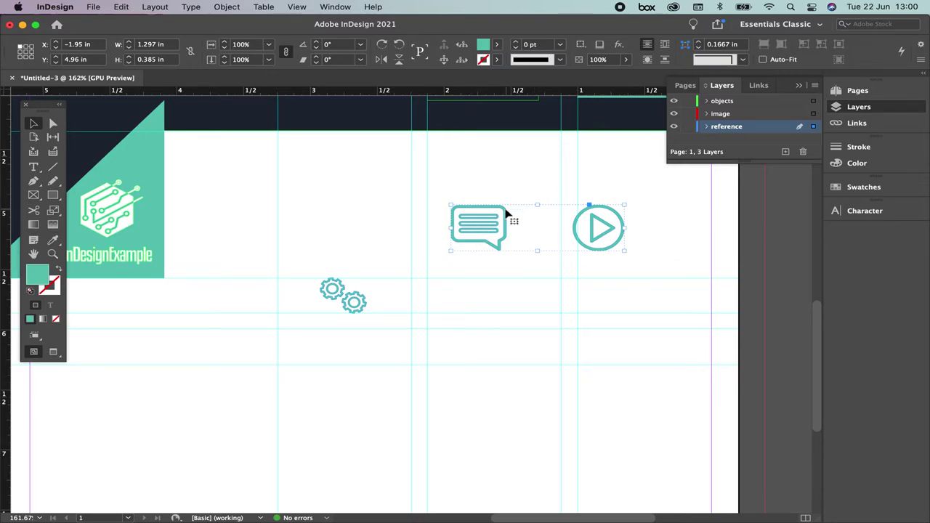
{"action": "right_click", "coordinate": [507, 213]}
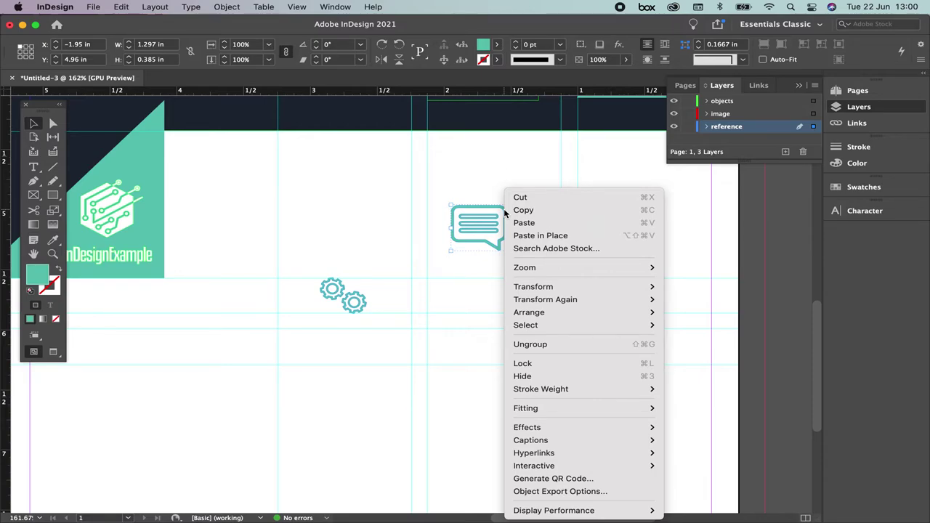
{"action": "left_click", "coordinate": [585, 345]}
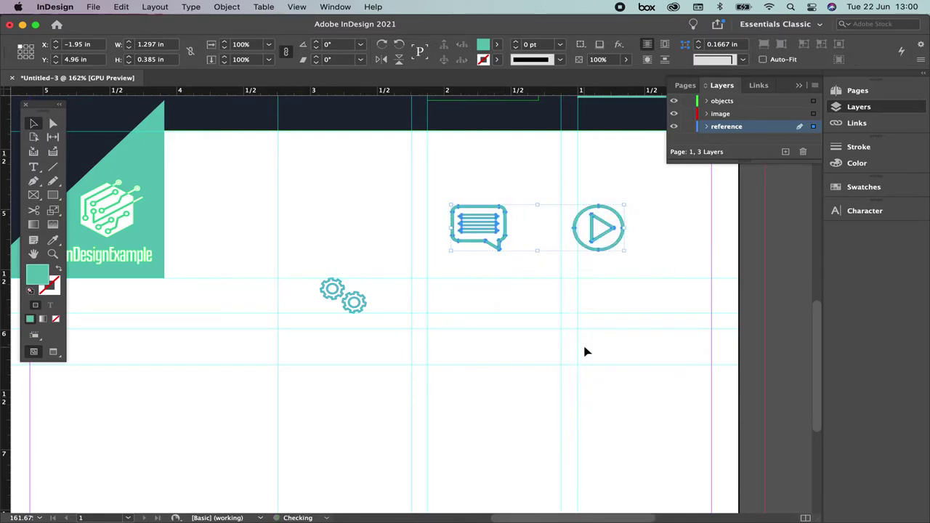
{"action": "left_click", "coordinate": [493, 163]}
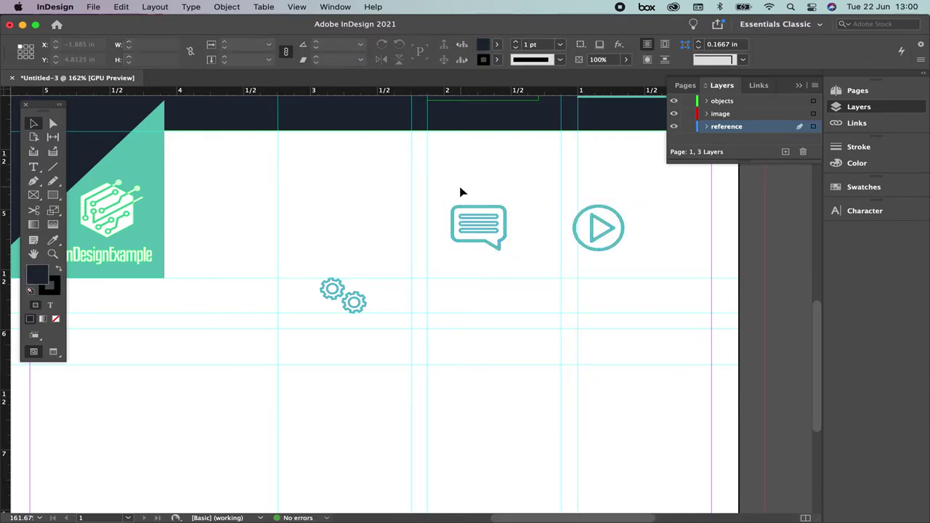
Place the speech bubble icon at about X -1.92, Y 5.59 in and shrink it to about 0.29 by 0.27 in.
{"action": "left_click_drag", "start_coordinate": [447, 191], "coordinate": [520, 256]}
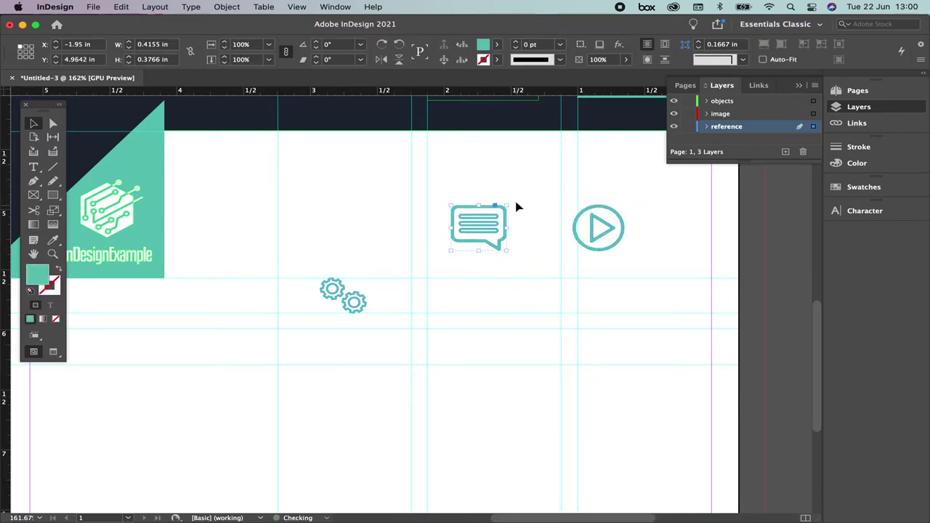
{"action": "left_click_drag", "start_coordinate": [506, 216], "coordinate": [513, 292]}
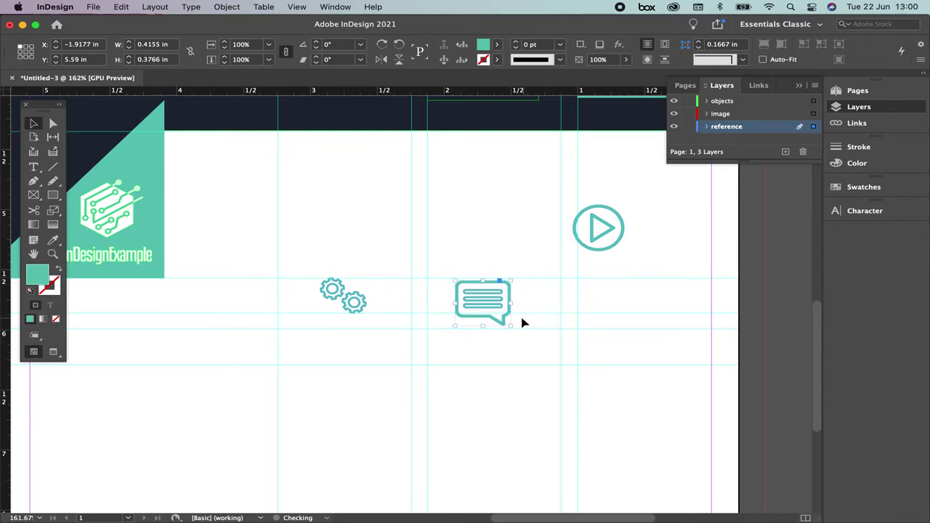
{"action": "left_click_drag", "start_coordinate": [510, 324], "coordinate": [496, 310]}
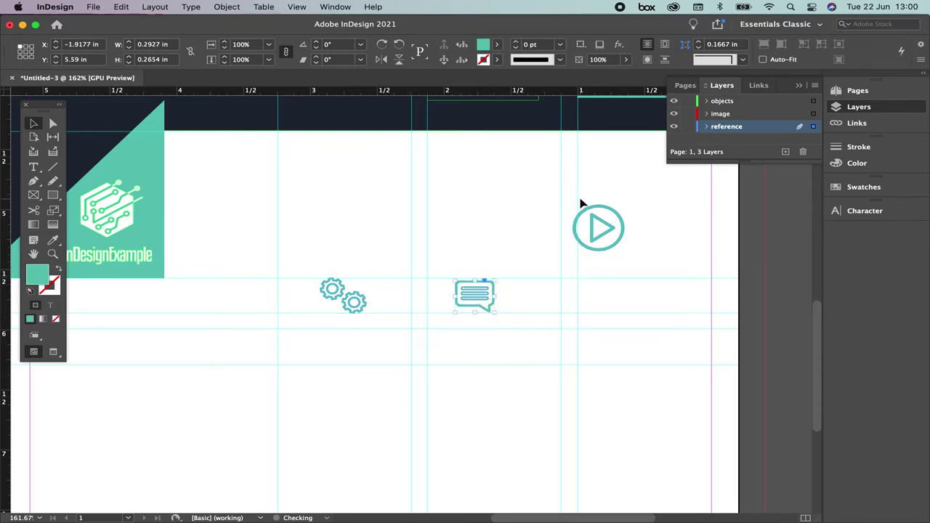
Shrink the play icon and place it in the third column, level with the gear and speech bubble icons.
{"action": "left_click_drag", "start_coordinate": [564, 191], "coordinate": [643, 270]}
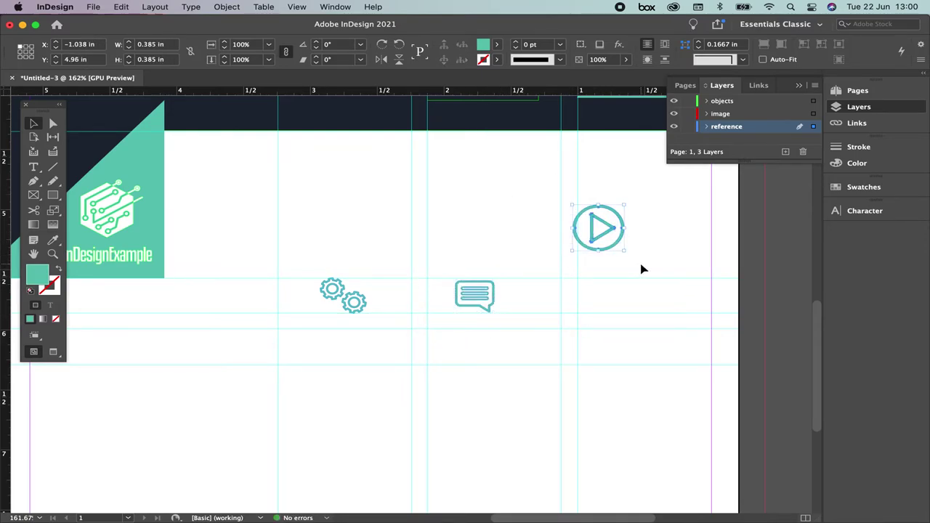
{"action": "left_click_drag", "start_coordinate": [623, 205], "coordinate": [626, 291]}
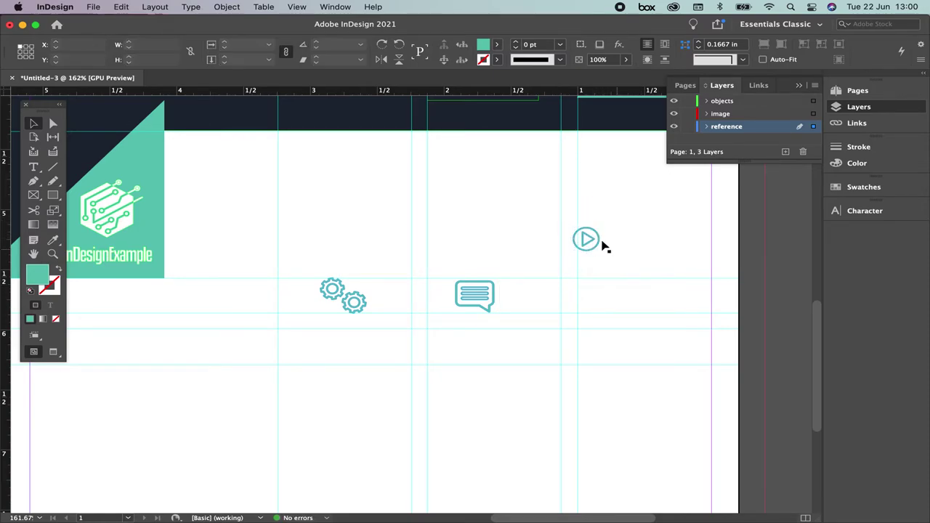
{"action": "left_click_drag", "start_coordinate": [608, 247], "coordinate": [651, 300]}
Display the Align options for the gear, speech bubble and play icons, keeping them clear of the artwork.
{"action": "left_click", "coordinate": [333, 288]}
{"action": "left_click", "coordinate": [464, 296], "text": "shift"}
{"action": "left_click", "coordinate": [637, 294], "text": "shift"}
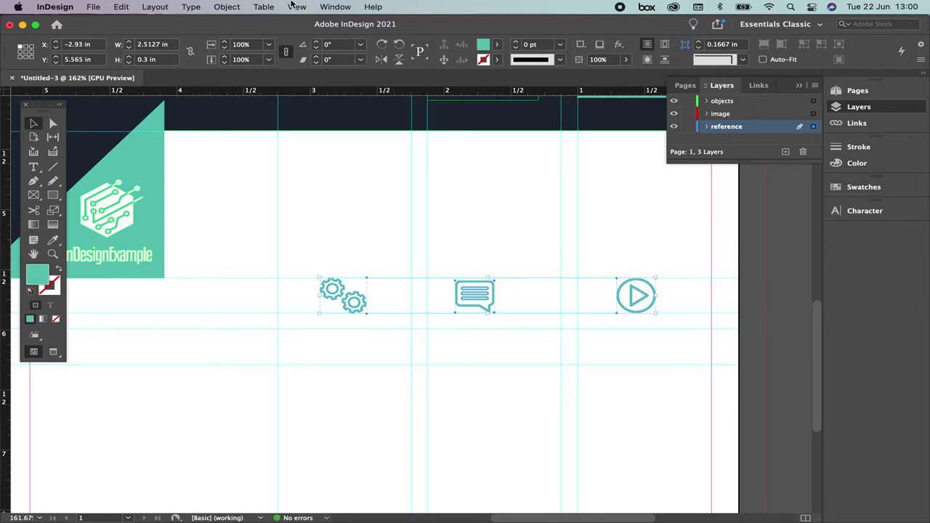
{"action": "left_click", "coordinate": [336, 6]}
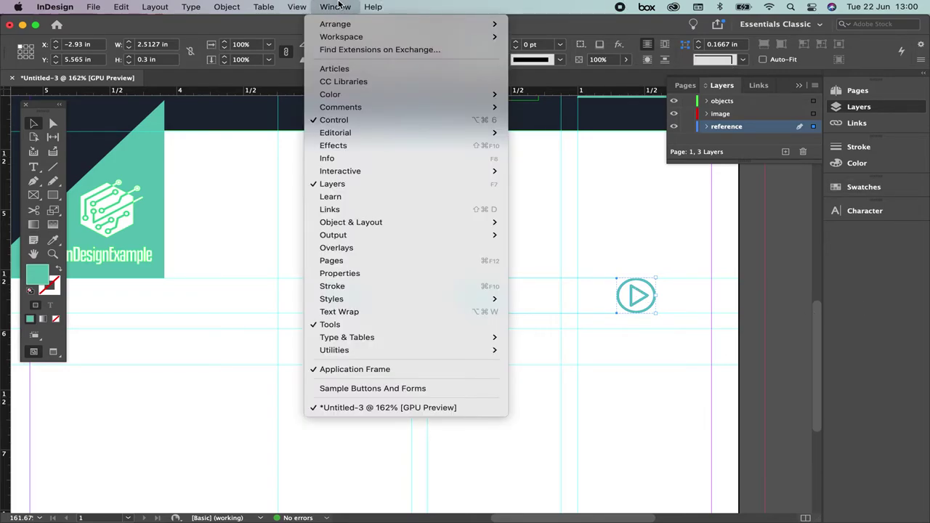
{"action": "mouse_move", "coordinate": [375, 228]}
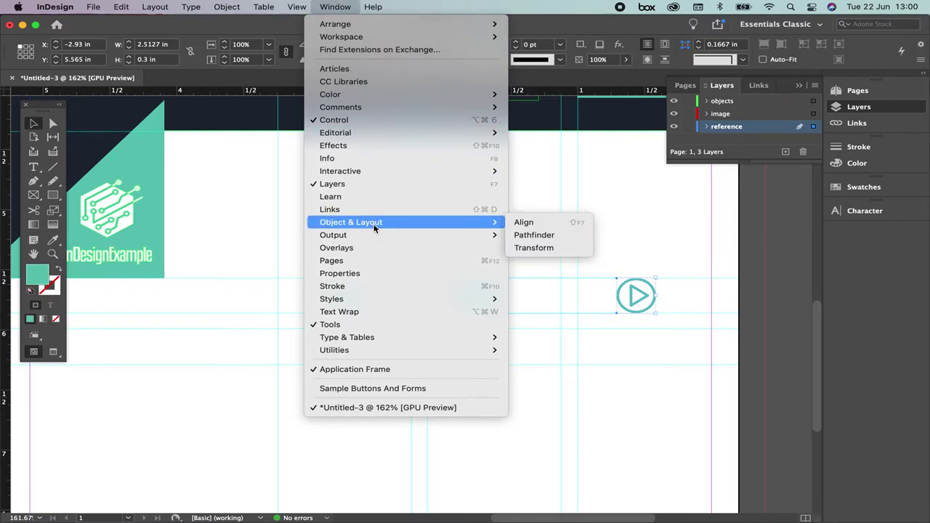
{"action": "left_click", "coordinate": [538, 226]}
{"action": "left_click_drag", "start_coordinate": [468, 213], "coordinate": [718, 201]}
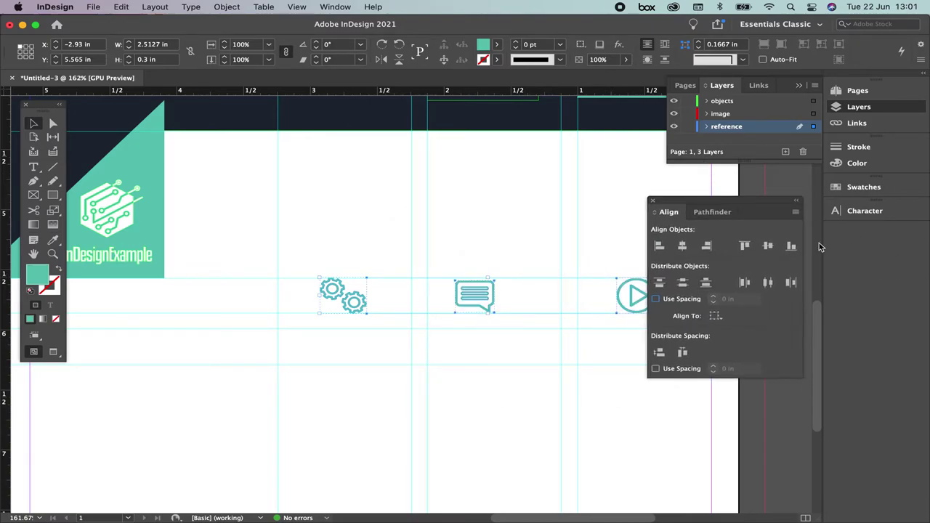
{"action": "left_click_drag", "start_coordinate": [750, 208], "coordinate": [783, 206]}
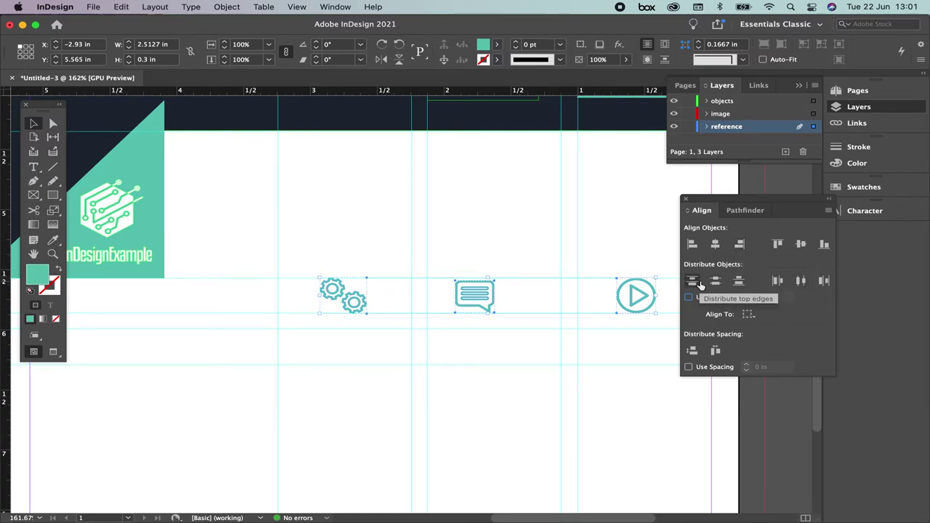
{"action": "left_click", "coordinate": [339, 231]}
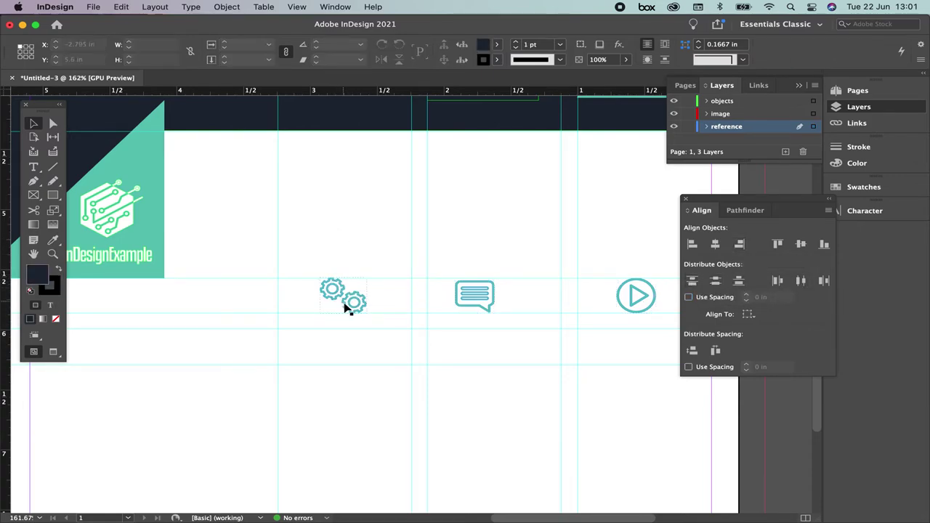
Align the vertical centers of the gear, speech bubble and play icons and distribute their horizontal centers evenly.
{"action": "left_click", "coordinate": [356, 300]}
{"action": "left_click", "coordinate": [476, 298], "text": "shift"}
{"action": "left_click", "coordinate": [634, 296], "text": "shift"}
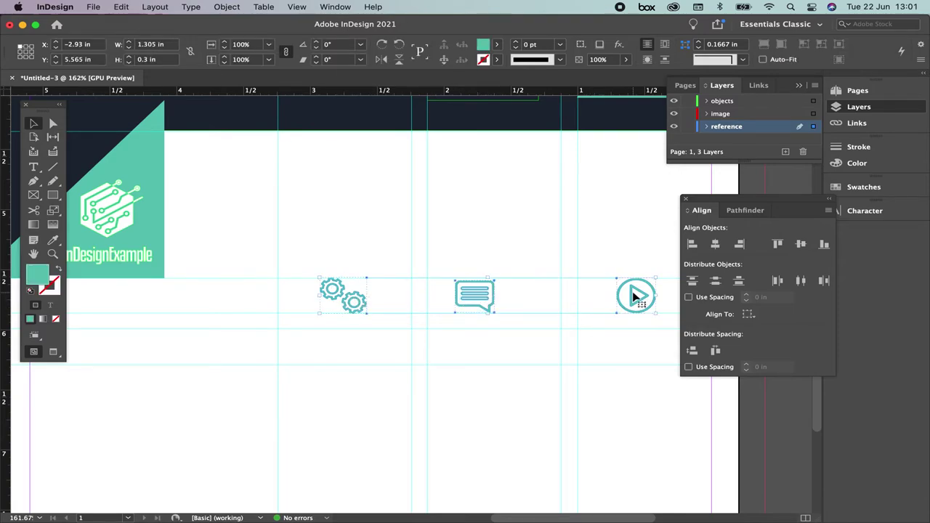
{"action": "left_click", "coordinate": [801, 246]}
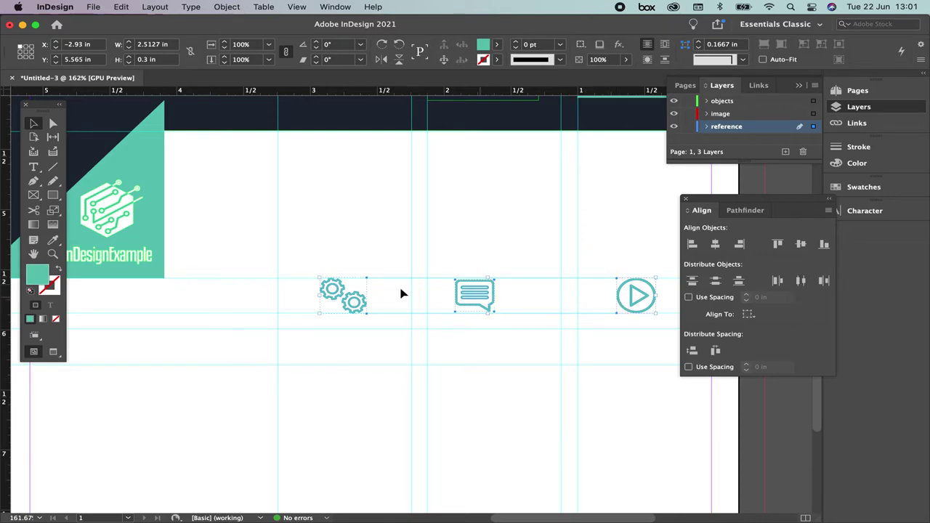
{"action": "left_click", "coordinate": [801, 282]}
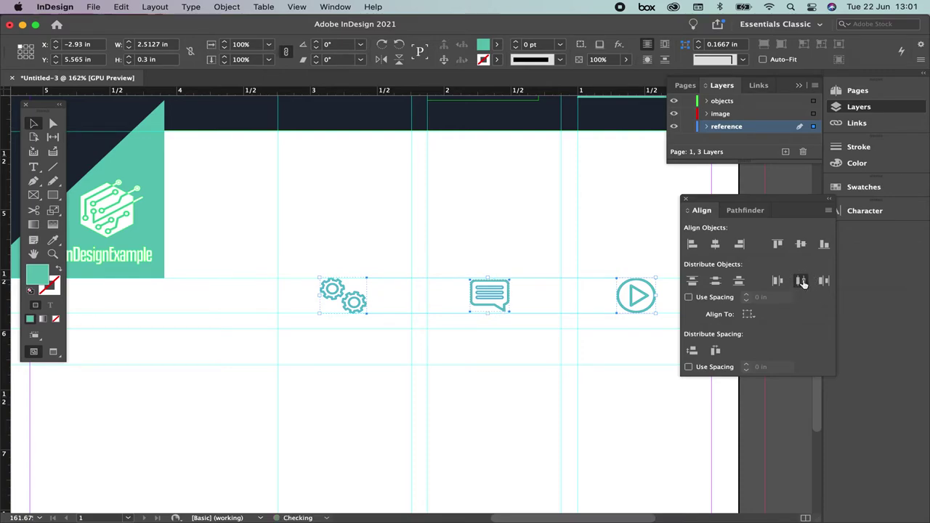
{"action": "left_click", "coordinate": [656, 431]}
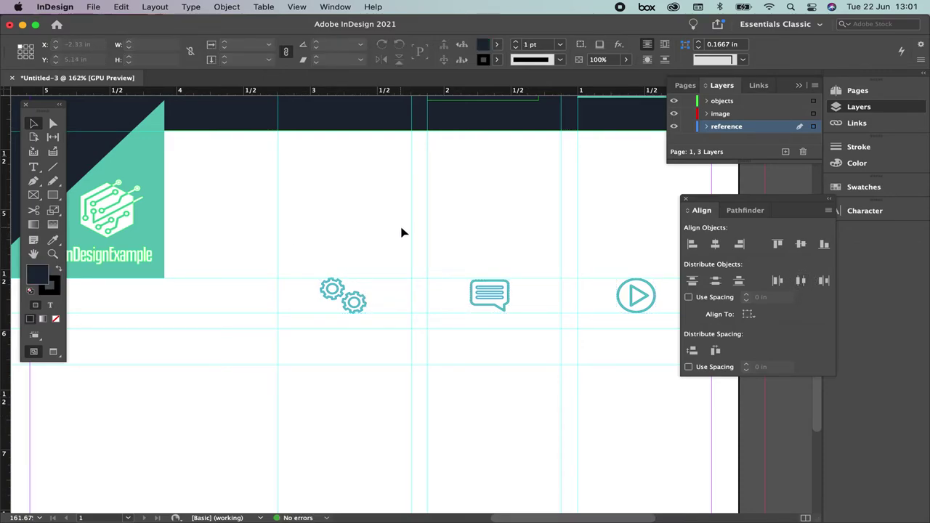
Draw a helper rectangle about 1 by 0.38 in across the first column and center the gear icon horizontally with it.
{"action": "left_click", "coordinate": [55, 196]}
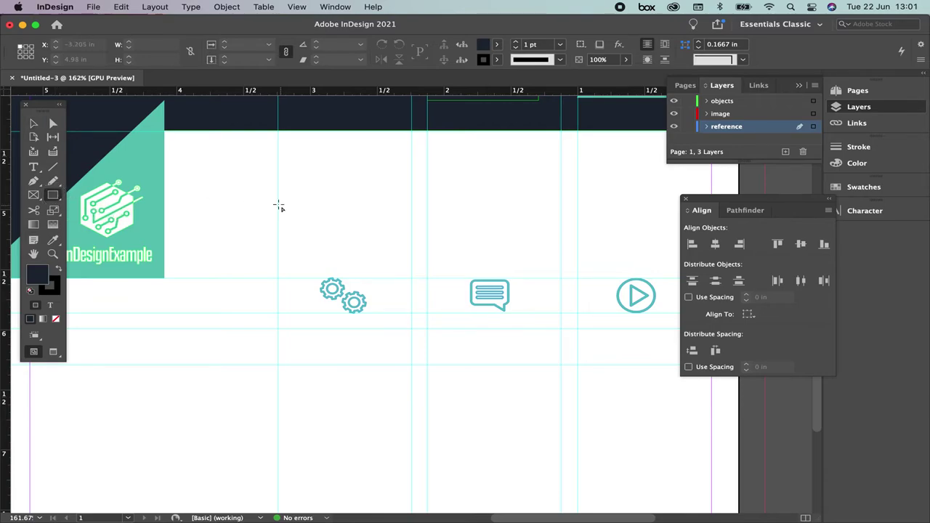
{"action": "left_click_drag", "start_coordinate": [279, 198], "coordinate": [411, 242]}
{"action": "left_click", "coordinate": [33, 123]}
{"action": "left_click", "coordinate": [338, 295], "text": "shift"}
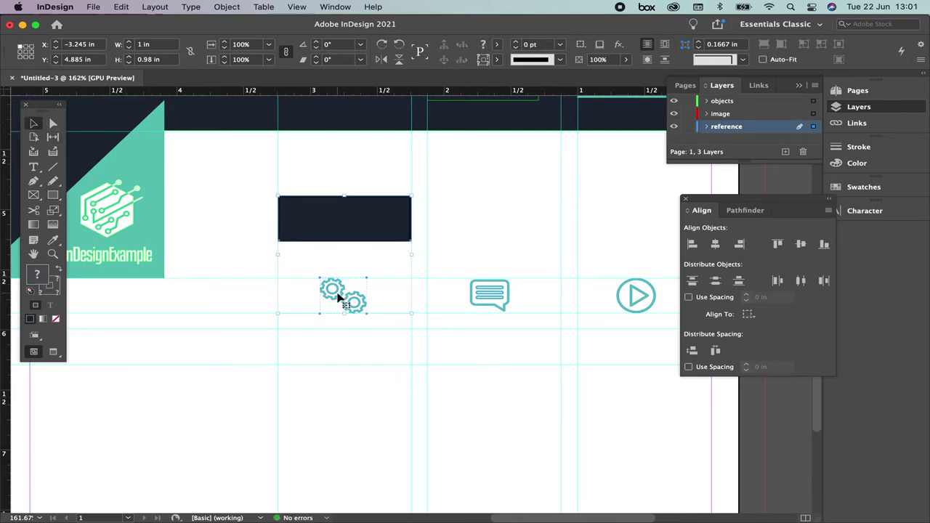
{"action": "left_click", "coordinate": [715, 244]}
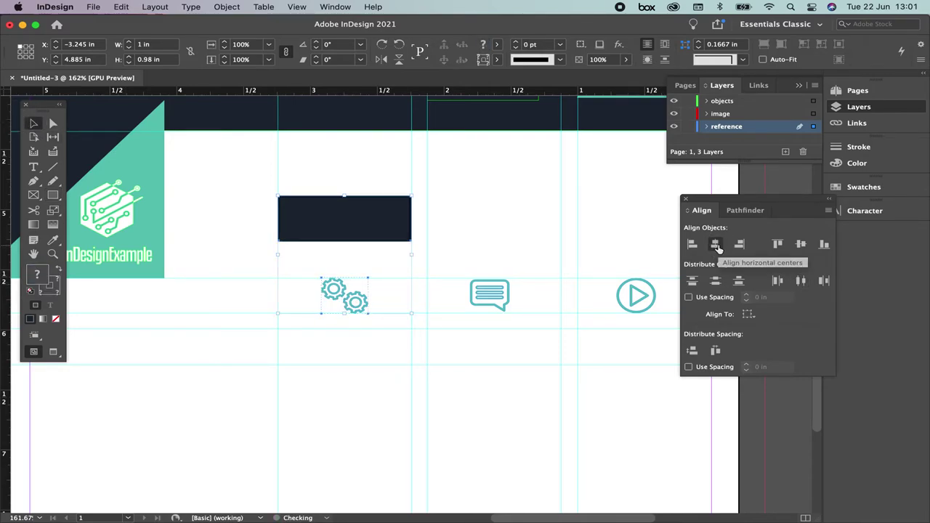
Move the helper rectangle to the second column and center the speech bubble icon horizontally with it.
{"action": "left_click", "coordinate": [510, 218]}
{"action": "left_click_drag", "start_coordinate": [312, 220], "coordinate": [460, 218]}
{"action": "left_click", "coordinate": [484, 289], "text": "shift"}
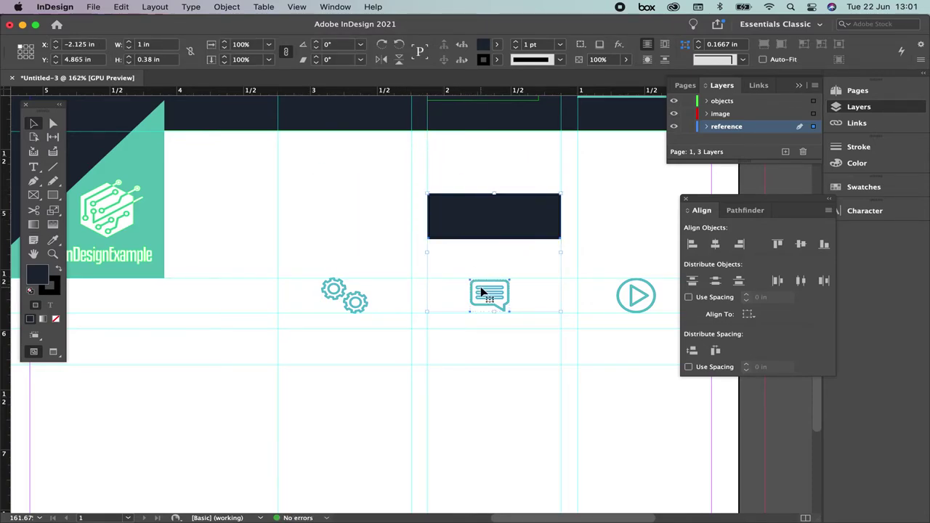
{"action": "left_click", "coordinate": [715, 244]}
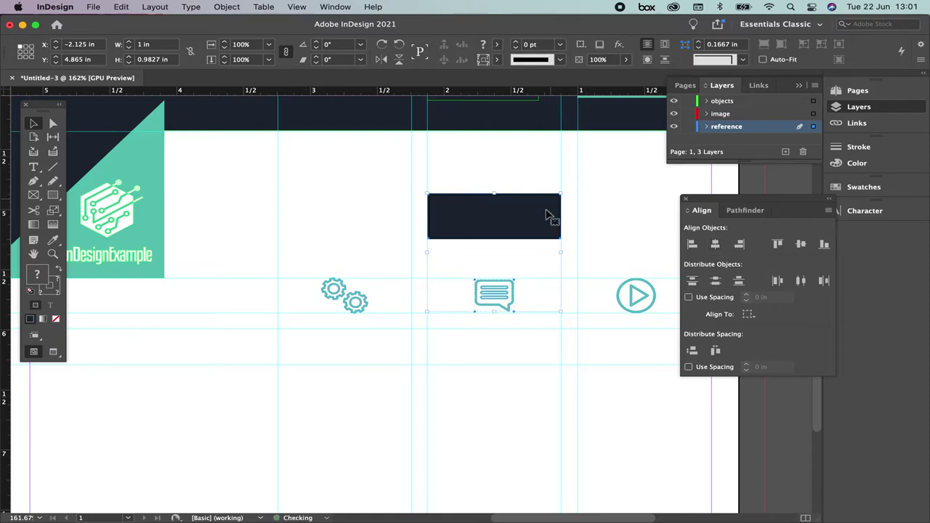
Move the helper rectangle to the third column and center the play icon horizontally with it.
{"action": "left_click", "coordinate": [498, 249]}
{"action": "left_click", "coordinate": [458, 218]}
{"action": "left_click_drag", "start_coordinate": [448, 214], "coordinate": [598, 208]}
{"action": "left_click", "coordinate": [632, 294], "text": "shift"}
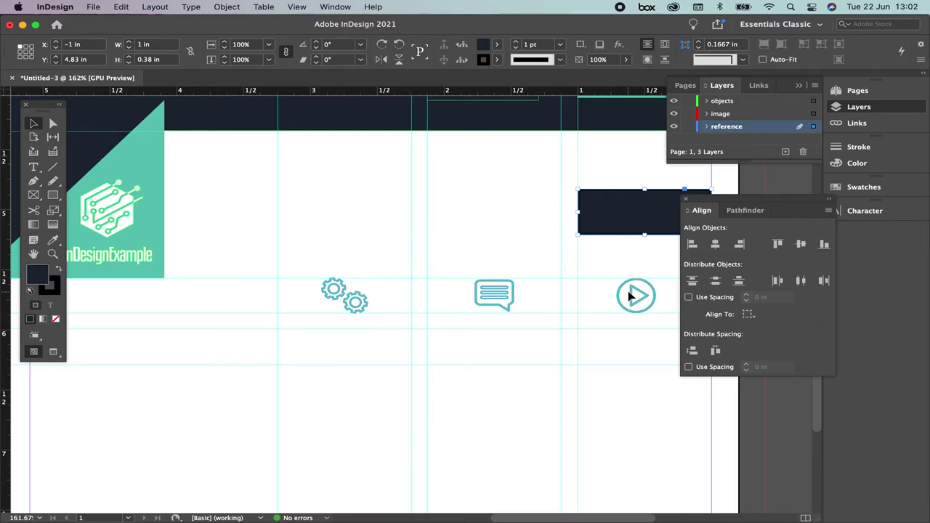
{"action": "left_click", "coordinate": [715, 244]}
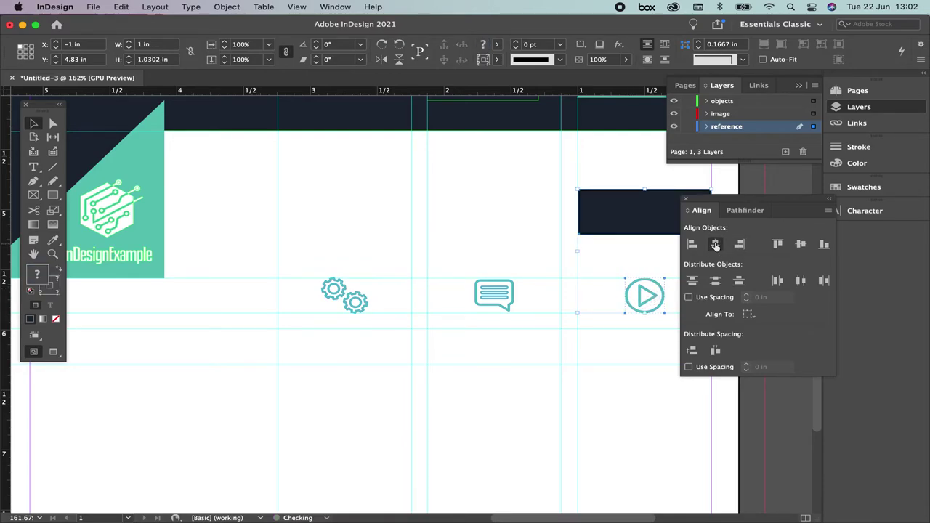
Delete the dark helper rectangle above the play icon.
{"action": "left_click", "coordinate": [632, 181]}
{"action": "left_click", "coordinate": [631, 229]}
{"action": "key", "text": "Delete"}
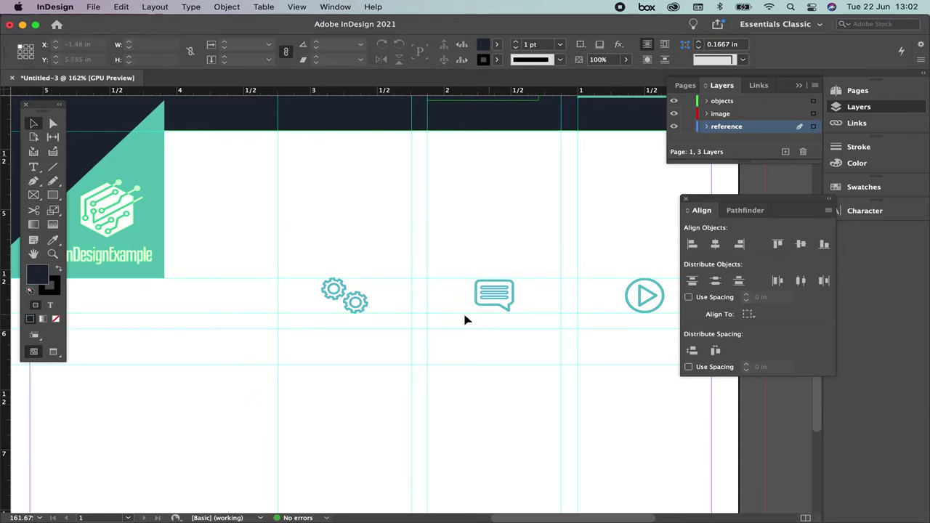
Create a text frame between the column guides below the gear icon, enter "Skills" in it and select the text.
{"action": "scroll", "coordinate": [481, 336], "scroll_direction": "left", "scroll_amount": 6}
{"action": "scroll", "coordinate": [482, 336], "scroll_direction": "up", "scroll_amount": 2}
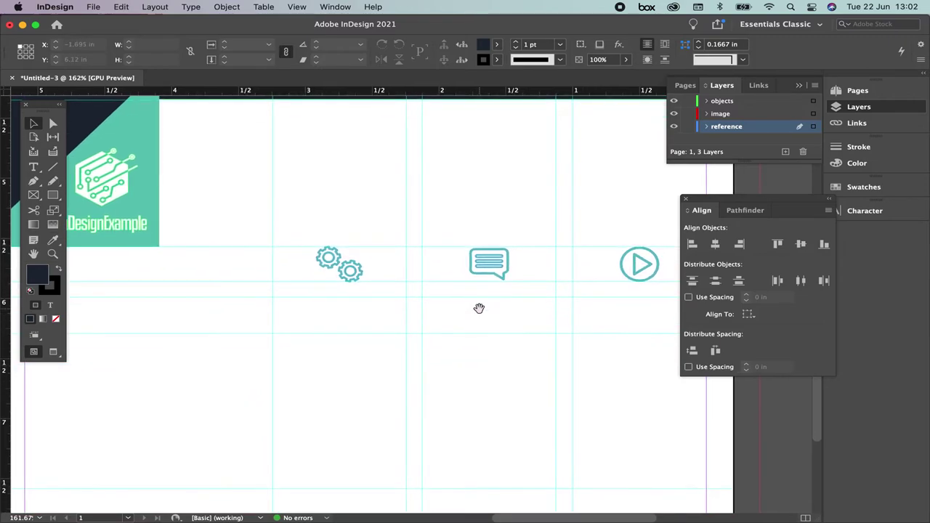
{"action": "key", "text": "super+0"}
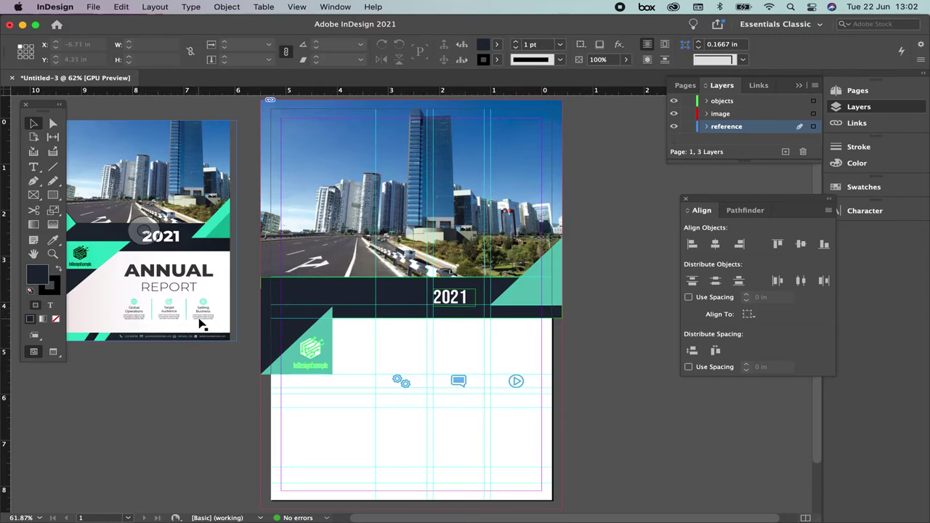
{"action": "key", "text": "z"}
{"action": "left_click", "coordinate": [396, 389]}
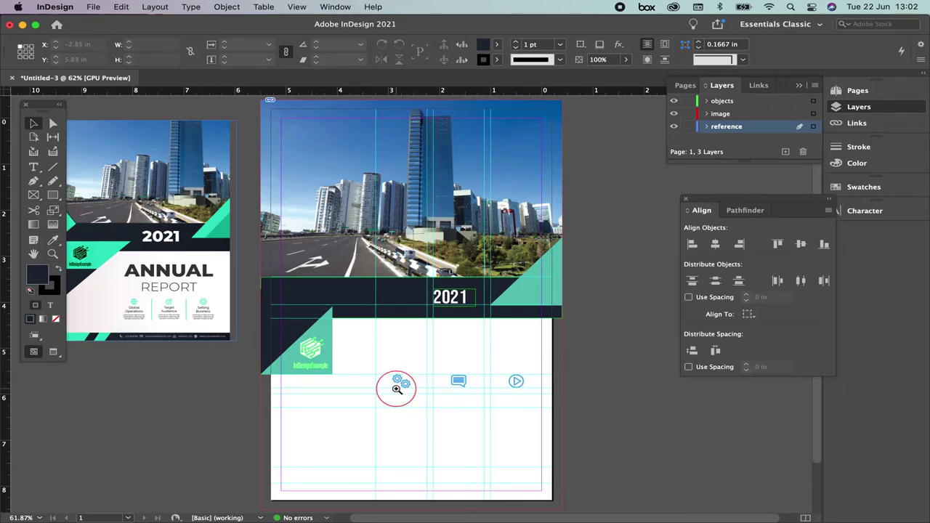
{"action": "left_click", "coordinate": [447, 406]}
{"action": "left_click", "coordinate": [426, 388]}
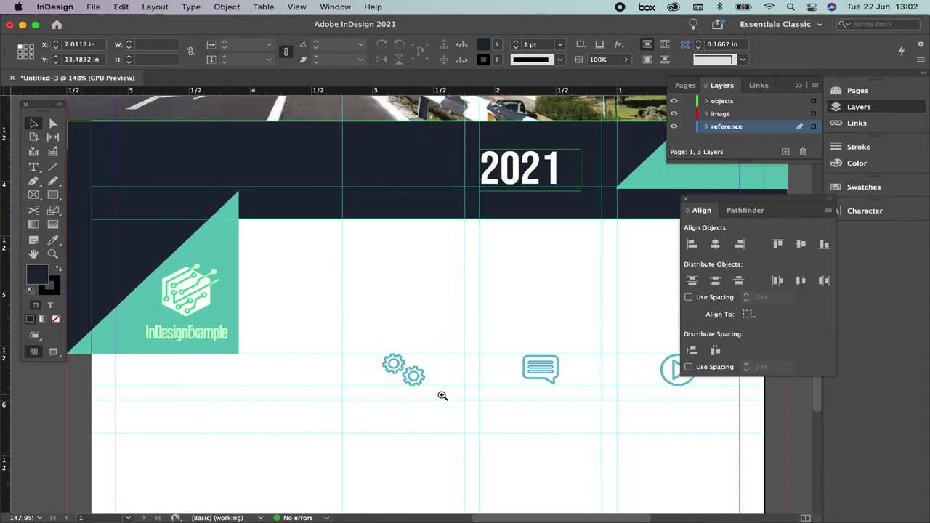
{"action": "left_click", "coordinate": [418, 342]}
{"action": "left_click", "coordinate": [33, 166]}
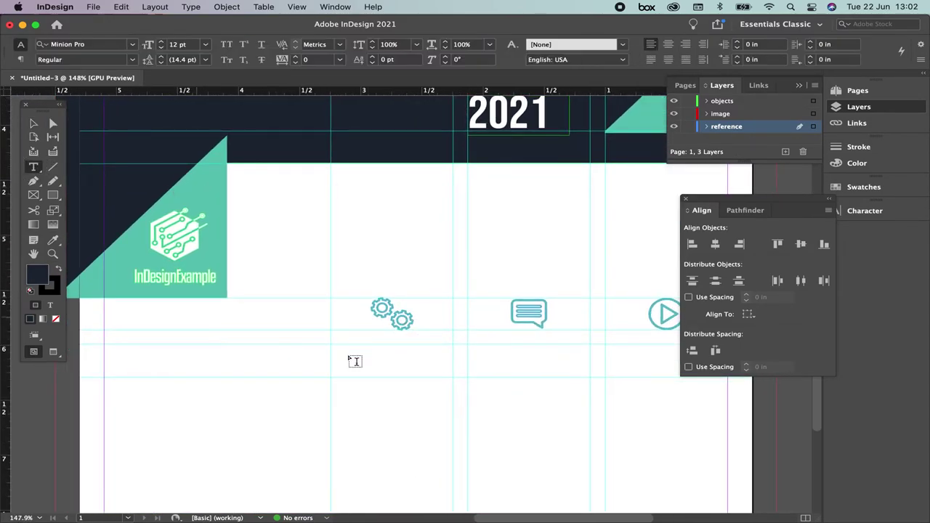
{"action": "left_click_drag", "start_coordinate": [331, 345], "coordinate": [458, 381]}
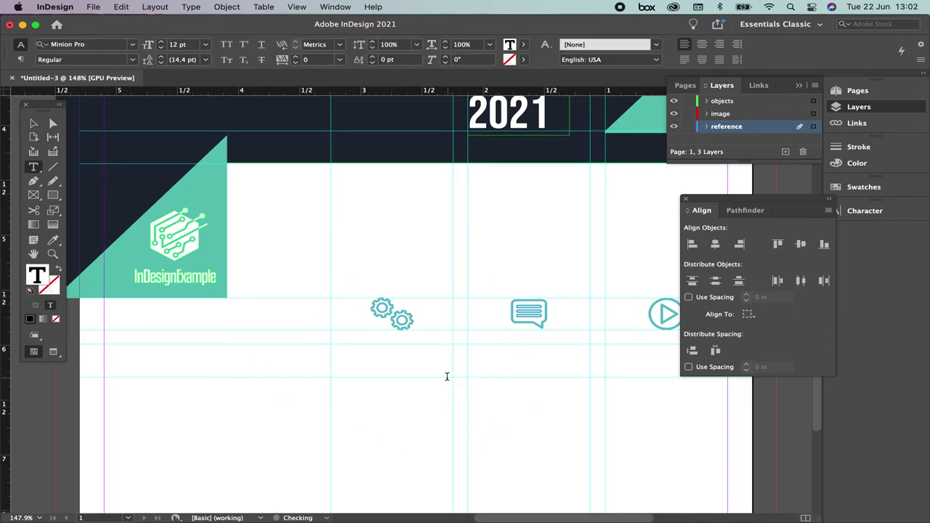
{"action": "type", "text": "Skills"}
{"action": "key", "text": "super+a"}
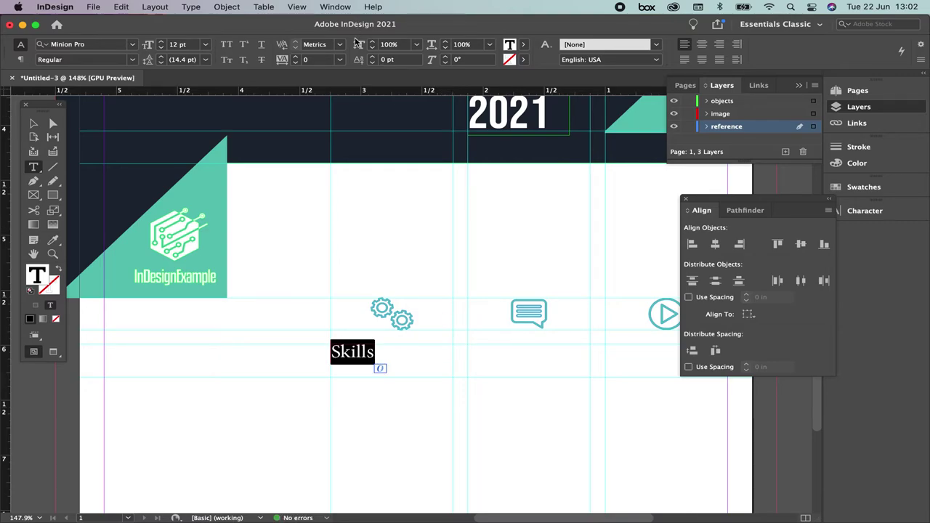
Change the font of the selected "Skills" caption to Bebas Neue (OTF).
{"action": "left_click", "coordinate": [108, 44]}
{"action": "type", "text": "beba"}
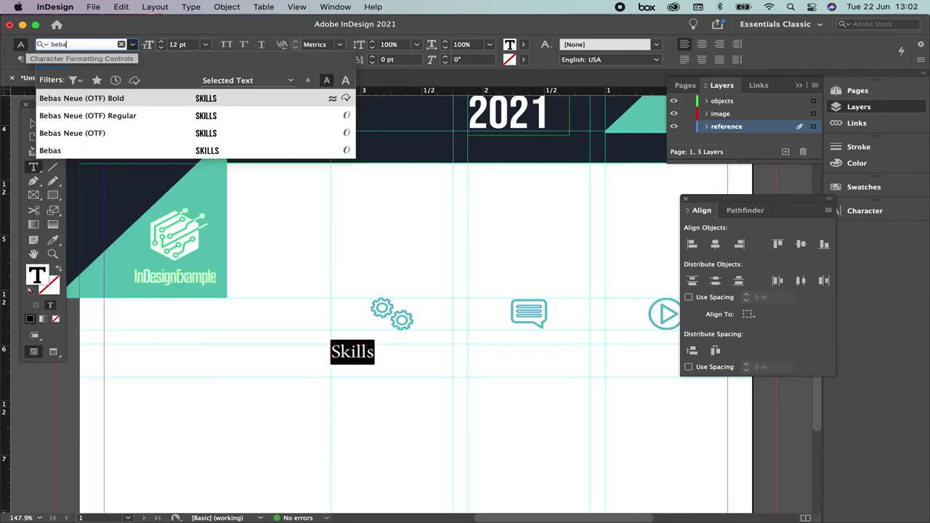
{"action": "left_click", "coordinate": [110, 120]}
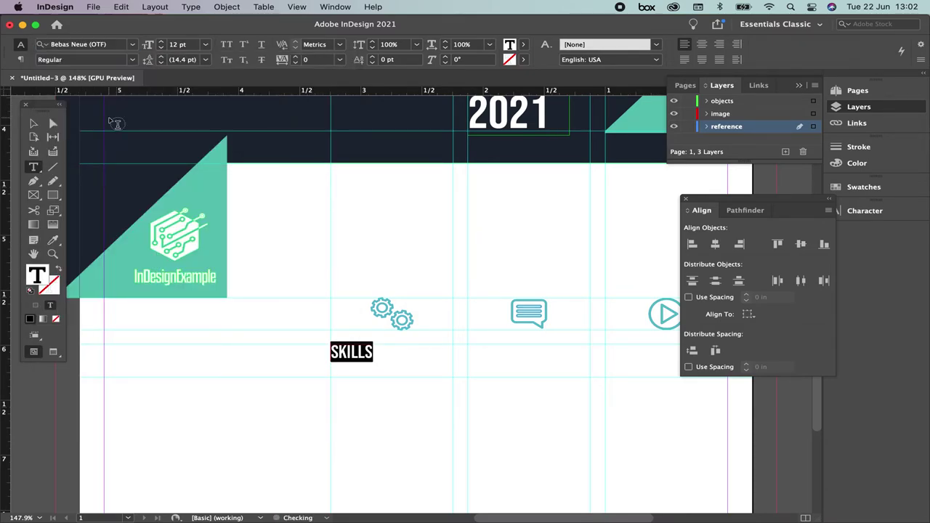
Color the SKILLS caption with the turquoise swatch and center it within its frame.
{"action": "left_click", "coordinate": [523, 46]}
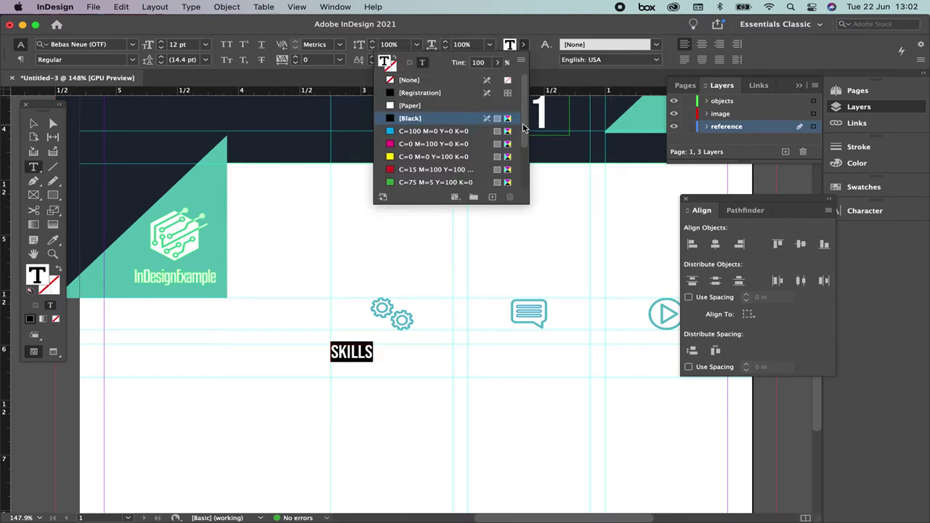
{"action": "scroll", "coordinate": [523, 139], "scroll_direction": "down", "scroll_amount": 3}
{"action": "left_click", "coordinate": [444, 161]}
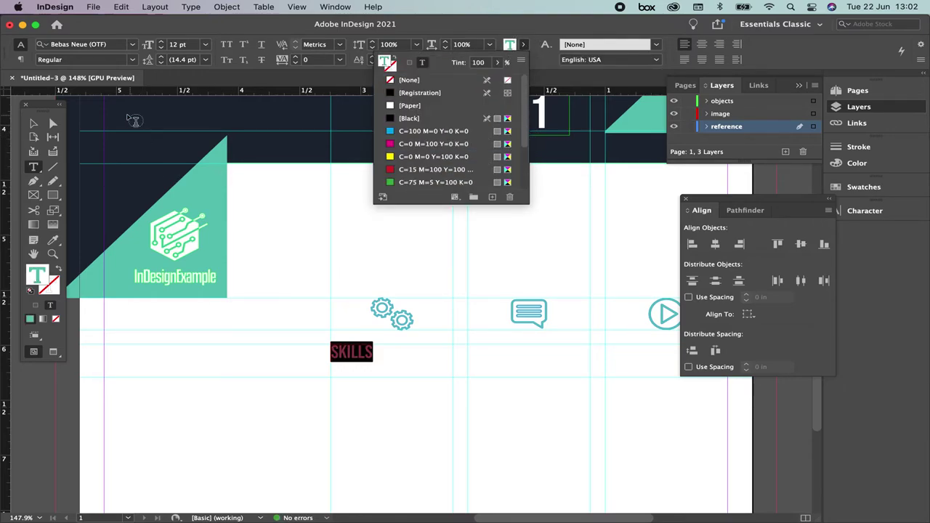
{"action": "left_click", "coordinate": [702, 44]}
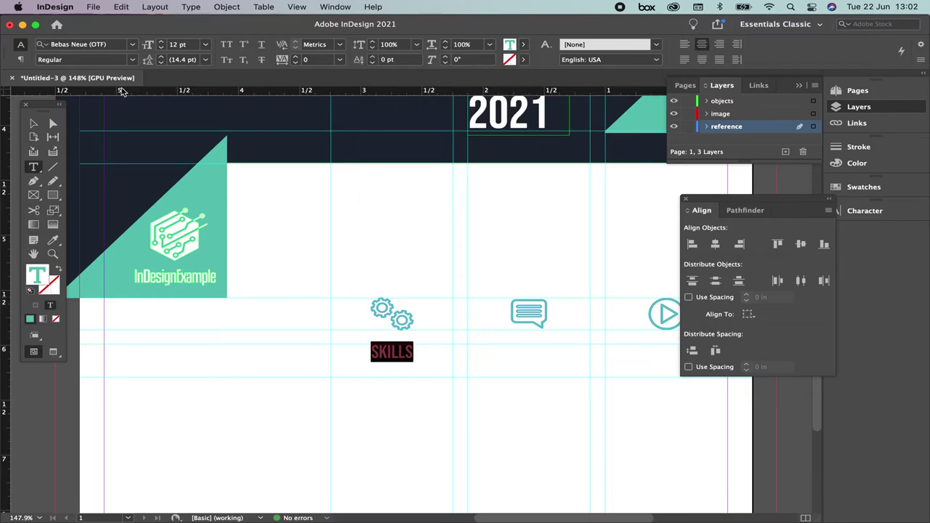
{"action": "left_click", "coordinate": [35, 122]}
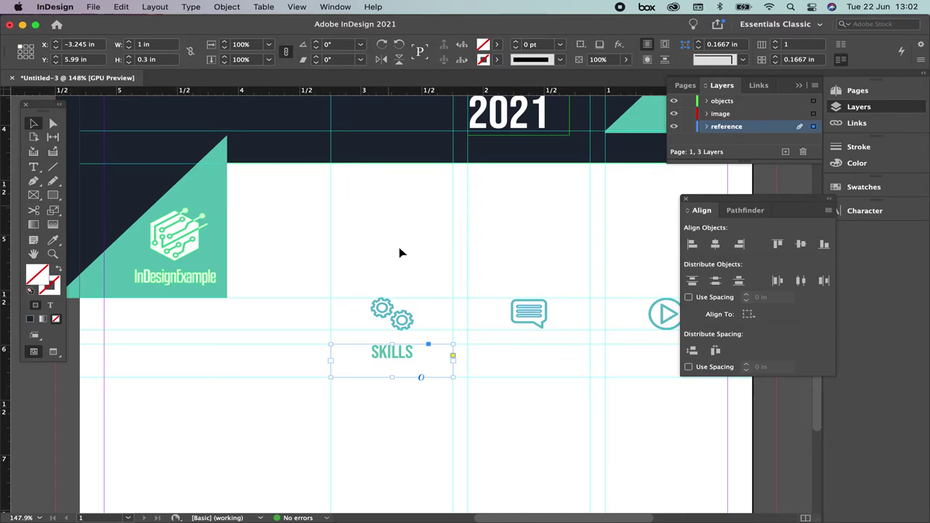
Increase the SKILLS caption's font size to 19 pt.
{"action": "double_click", "coordinate": [388, 356]}
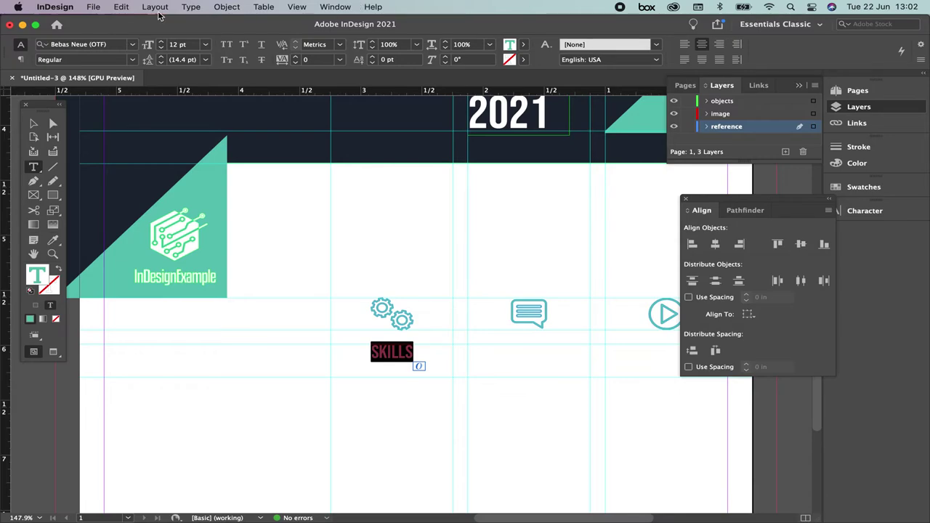
{"action": "left_click", "coordinate": [160, 42]}
{"action": "left_click", "coordinate": [160, 42]}
{"action": "left_click", "coordinate": [161, 42]}
{"action": "left_click", "coordinate": [160, 42]}
{"action": "left_click", "coordinate": [161, 43]}
{"action": "left_click", "coordinate": [161, 42]}
Copy the SKILLS caption into the second column below the speech bubble icon and change its text to "TEXT".
{"action": "left_click", "coordinate": [33, 124]}
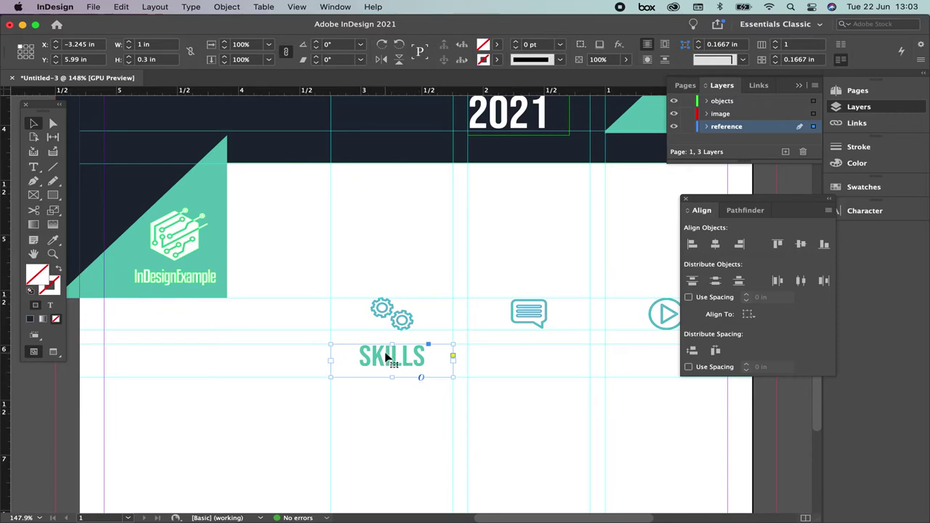
{"action": "left_click_drag", "start_coordinate": [380, 356], "coordinate": [522, 356]}
{"action": "double_click", "coordinate": [520, 356]}
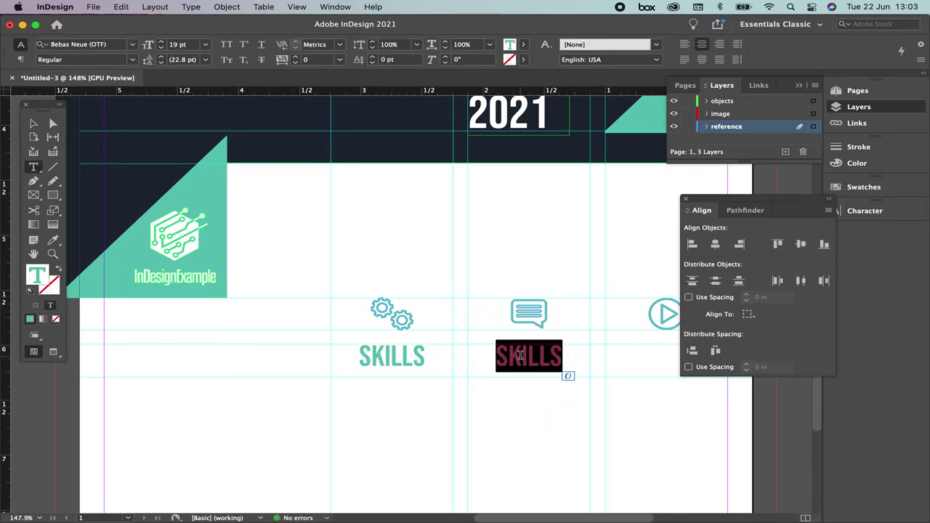
{"action": "type", "text": "TEXT"}
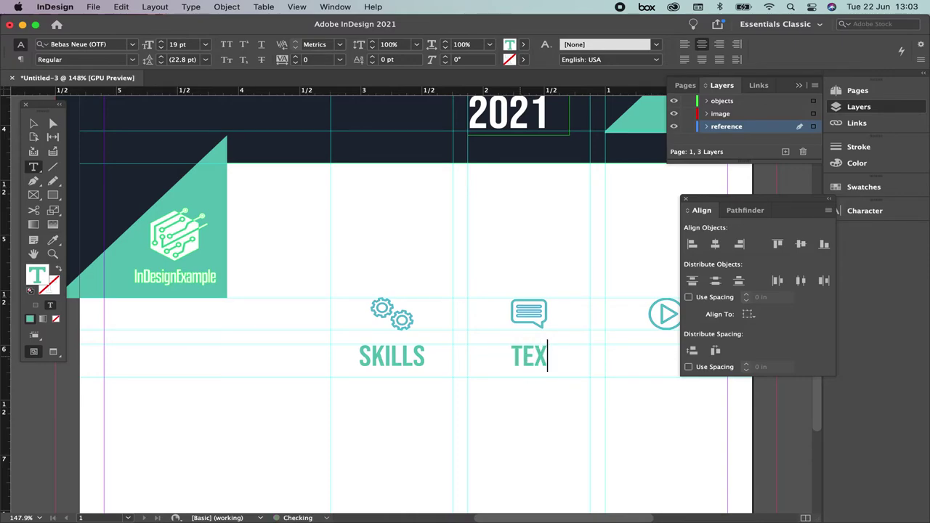
{"action": "left_click", "coordinate": [35, 124]}
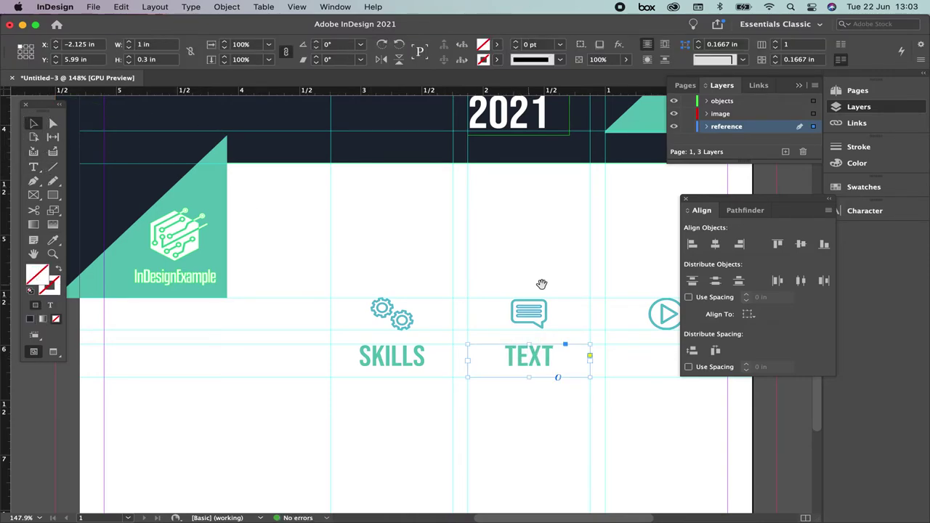
Copy the TEXT caption into the third column below the play icon and change its text to "PLAY".
{"action": "scroll", "coordinate": [535, 284], "scroll_direction": "right", "scroll_amount": 5}
{"action": "left_click_drag", "start_coordinate": [385, 351], "coordinate": [522, 353]}
{"action": "double_click", "coordinate": [522, 352]}
{"action": "key", "text": "super+a"}
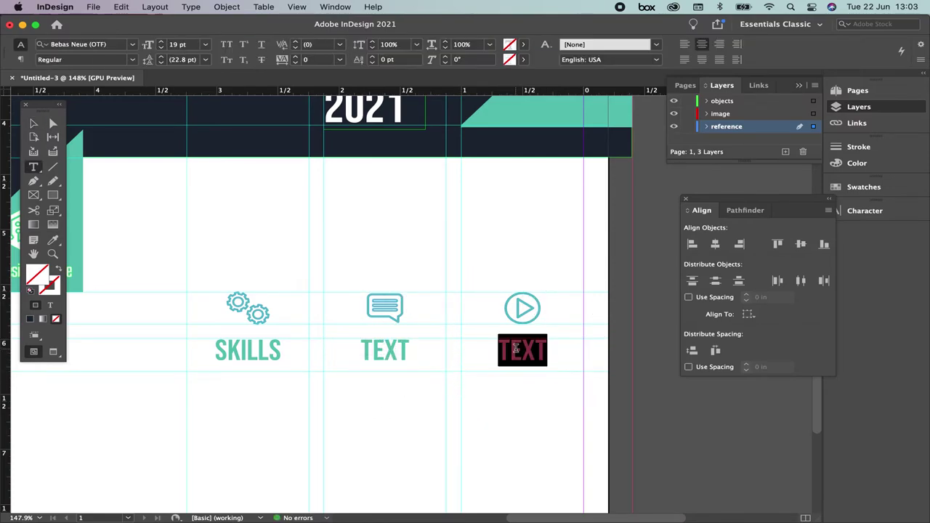
{"action": "type", "text": "PLAY"}
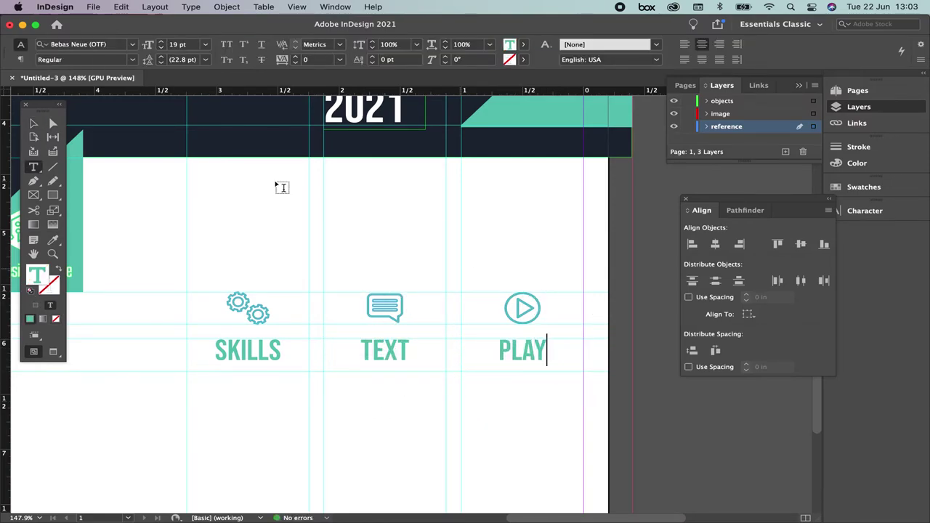
{"action": "left_click", "coordinate": [35, 124]}
{"action": "left_click", "coordinate": [266, 353]}
{"action": "left_click", "coordinate": [394, 354], "text": "shift"}
{"action": "left_click", "coordinate": [523, 356], "text": "shift"}
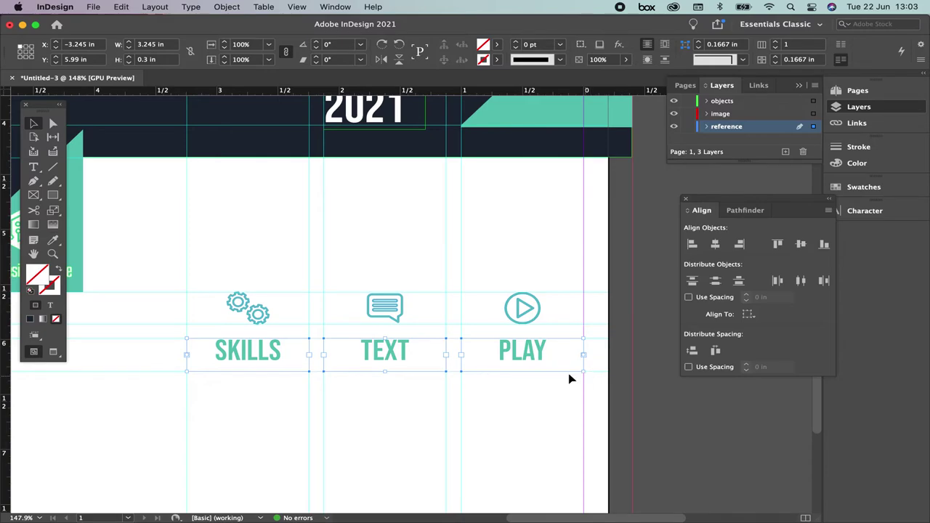
{"action": "left_click", "coordinate": [375, 400]}
Add a horizontal guide just below the caption lettering, at about 6.21 in.
{"action": "scroll", "coordinate": [372, 401], "scroll_direction": "down", "scroll_amount": 5}
{"action": "scroll", "coordinate": [372, 400], "scroll_direction": "left", "scroll_amount": 3}
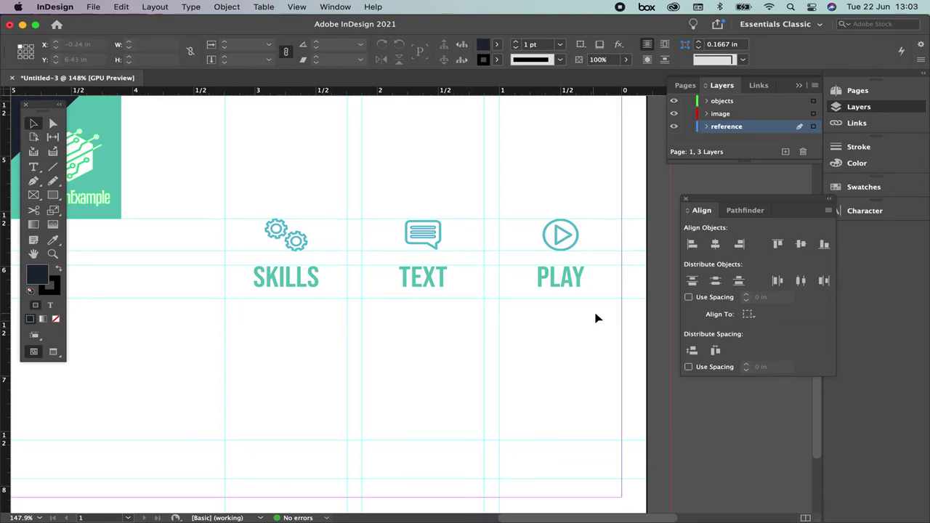
{"action": "left_click_drag", "start_coordinate": [228, 94], "coordinate": [281, 291]}
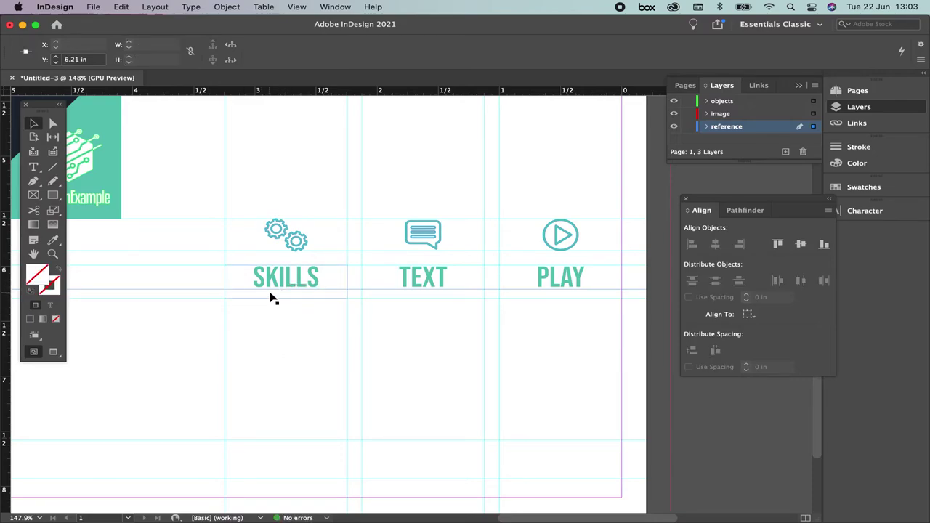
Create a text frame about 1 in by 1.29 in below the SKILLS caption and set its font to Roboto Light.
{"action": "left_click", "coordinate": [33, 168]}
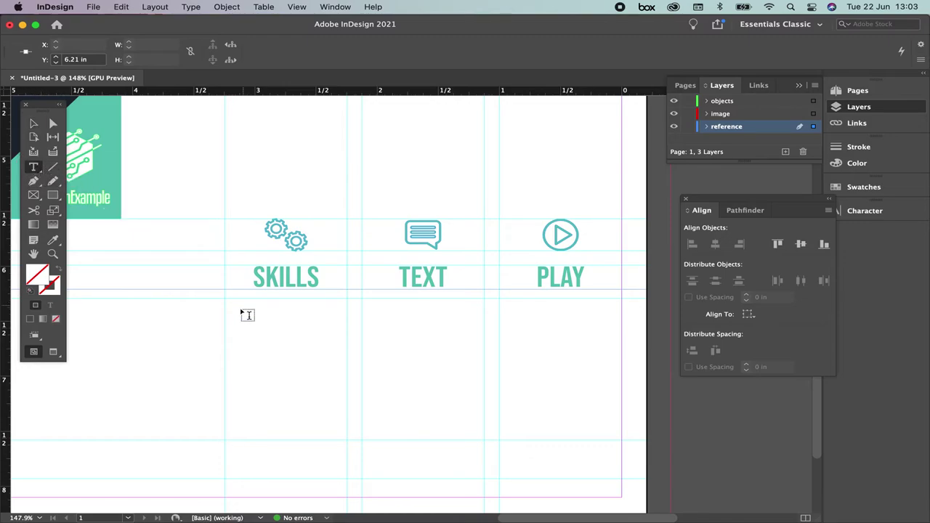
{"action": "left_click_drag", "start_coordinate": [226, 300], "coordinate": [352, 445]}
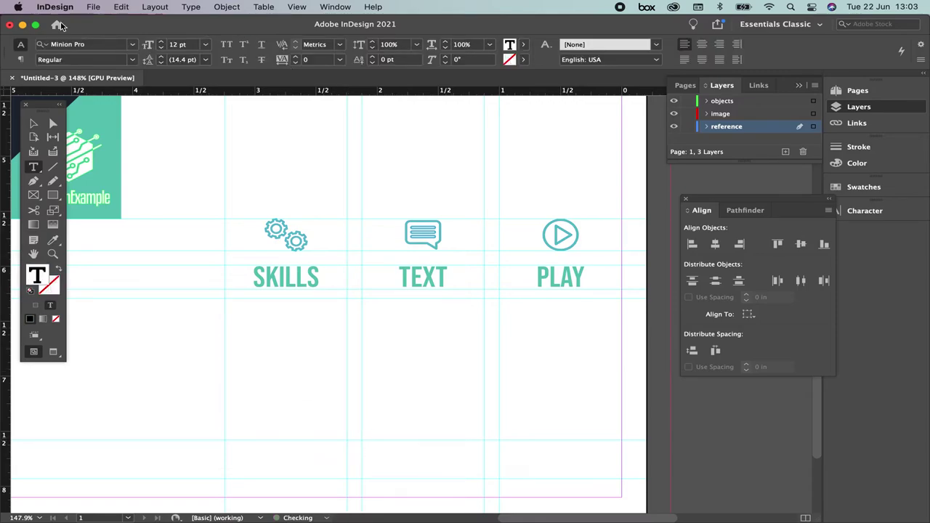
{"action": "left_click", "coordinate": [56, 46]}
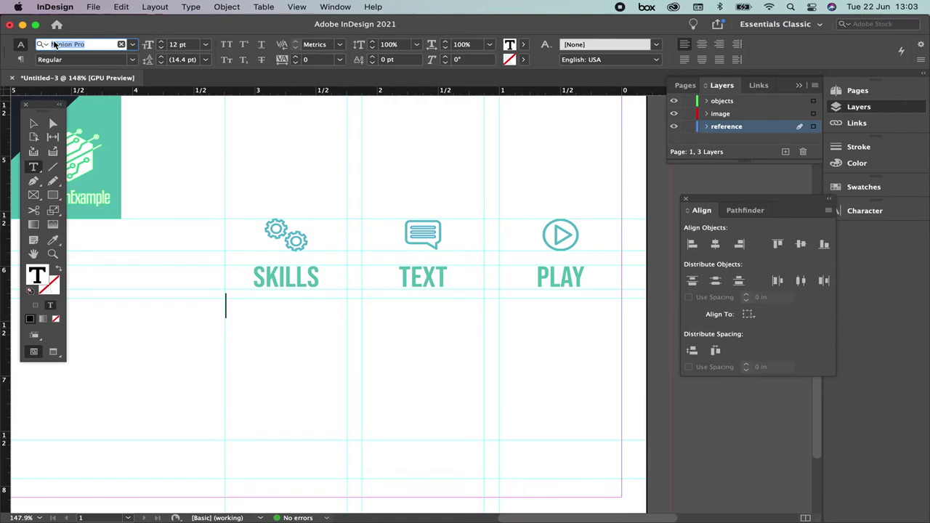
{"action": "type", "text": "robo"}
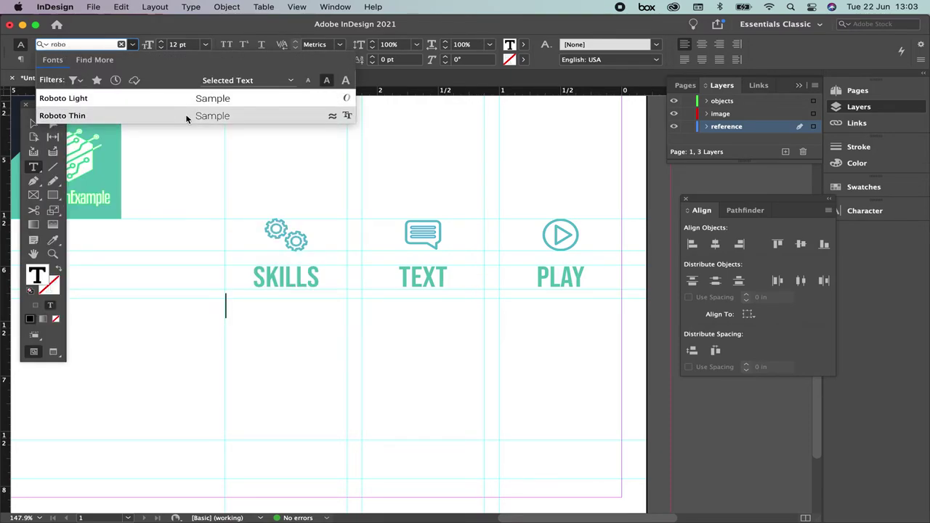
{"action": "left_click", "coordinate": [187, 101]}
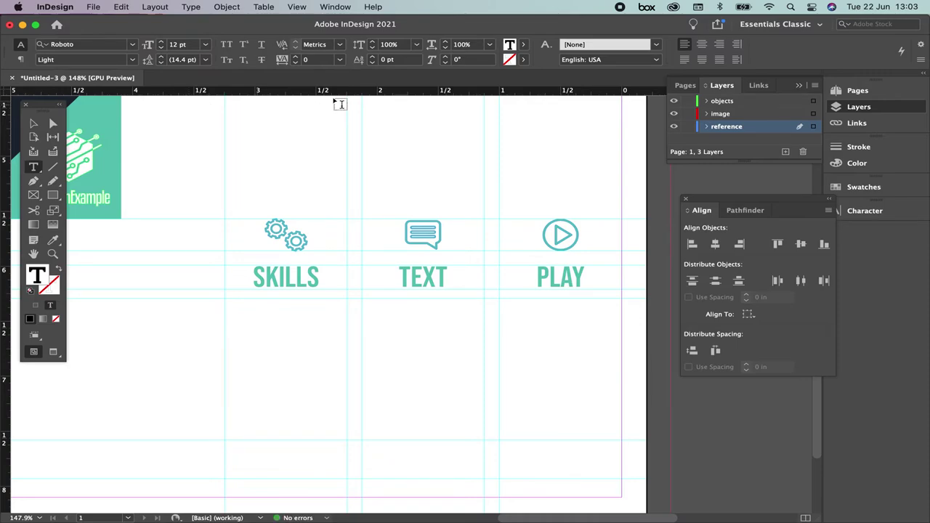
{"action": "left_click", "coordinate": [143, 42]}
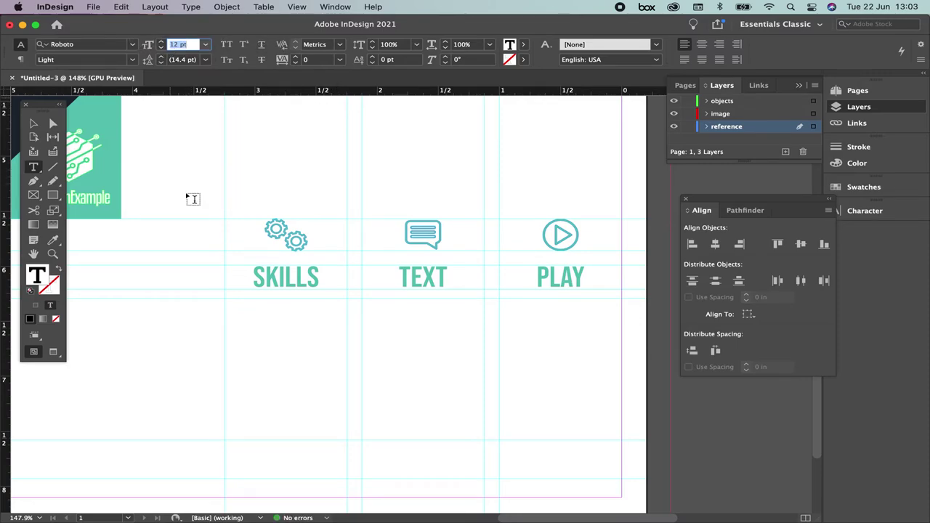
{"action": "key", "text": "Return"}
Fill the empty text frame below SKILLS with placeholder text.
{"action": "left_click", "coordinate": [34, 124]}
{"action": "left_click", "coordinate": [290, 339]}
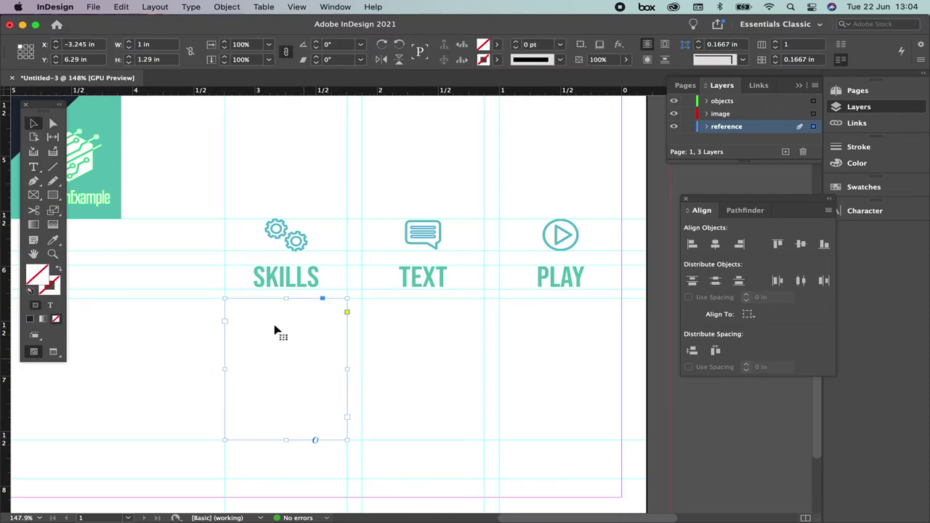
{"action": "left_click", "coordinate": [192, 6]}
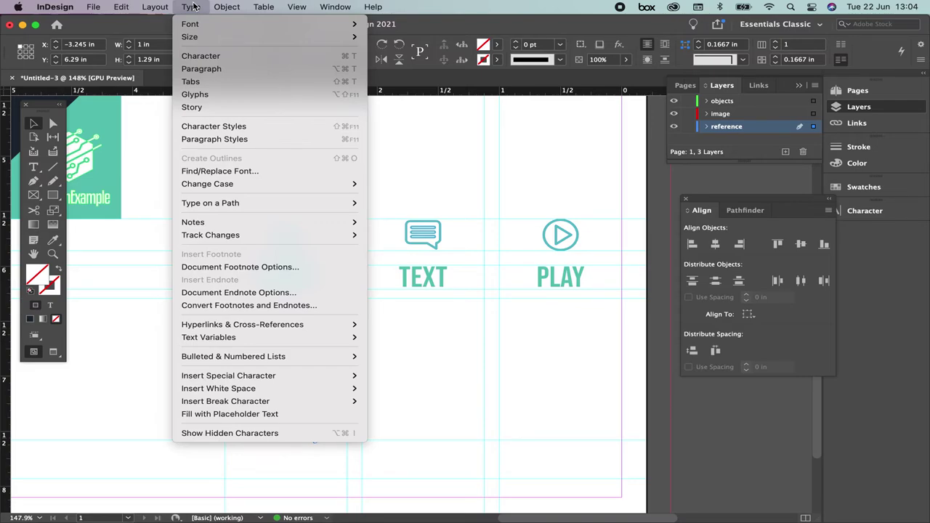
{"action": "left_click", "coordinate": [246, 418]}
Try to set the placeholder text's font size to 10 pt.
{"action": "double_click", "coordinate": [276, 417]}
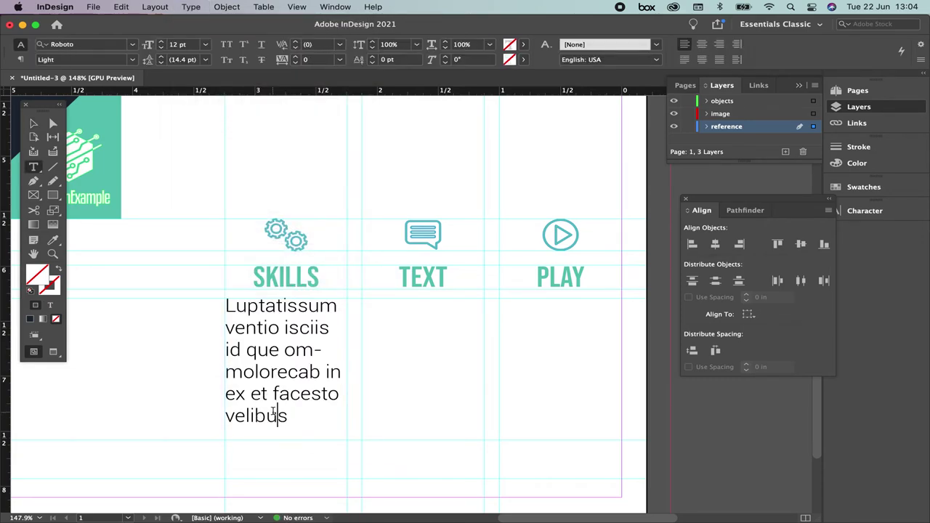
{"action": "left_click_drag", "start_coordinate": [293, 420], "coordinate": [230, 306]}
{"action": "left_click", "coordinate": [240, 308]}
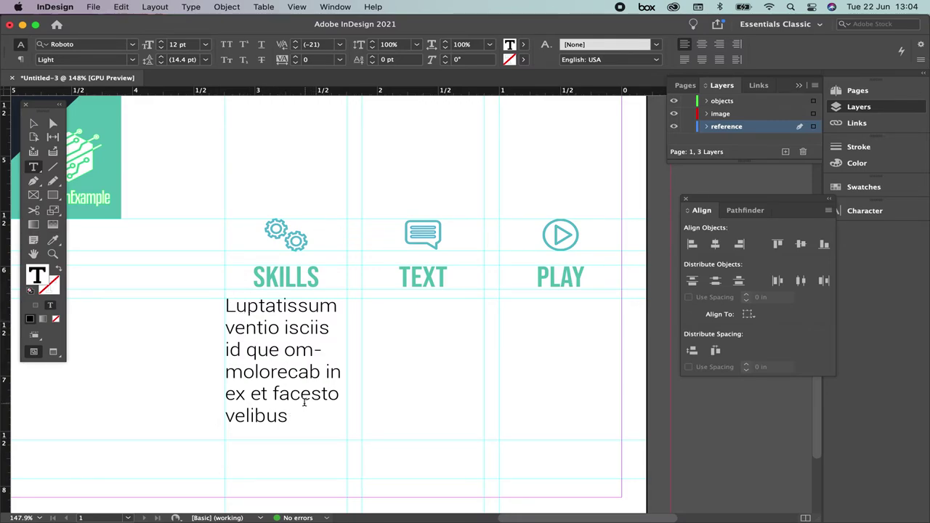
{"action": "left_click_drag", "start_coordinate": [293, 418], "coordinate": [225, 303]}
{"action": "left_click", "coordinate": [151, 44]}
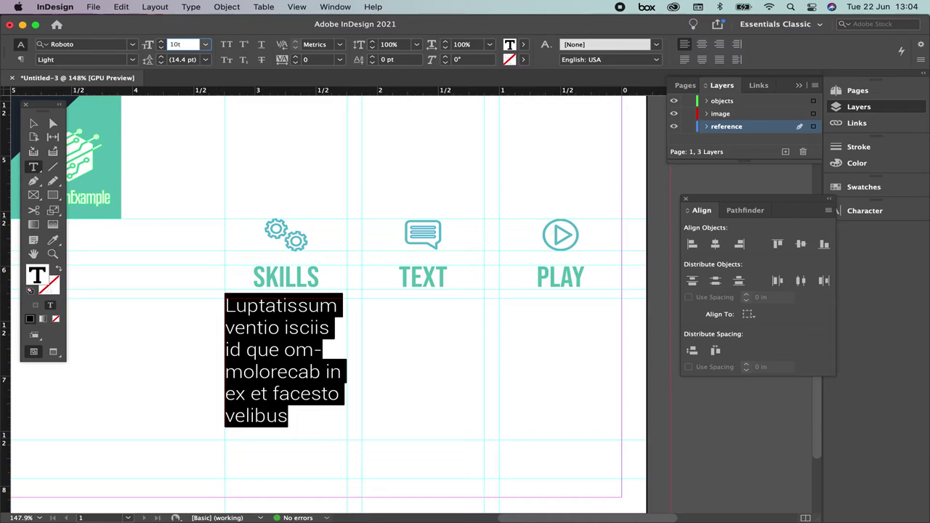
{"action": "key", "text": "Return"}
{"action": "left_click", "coordinate": [494, 291]}
{"action": "left_click", "coordinate": [33, 124]}
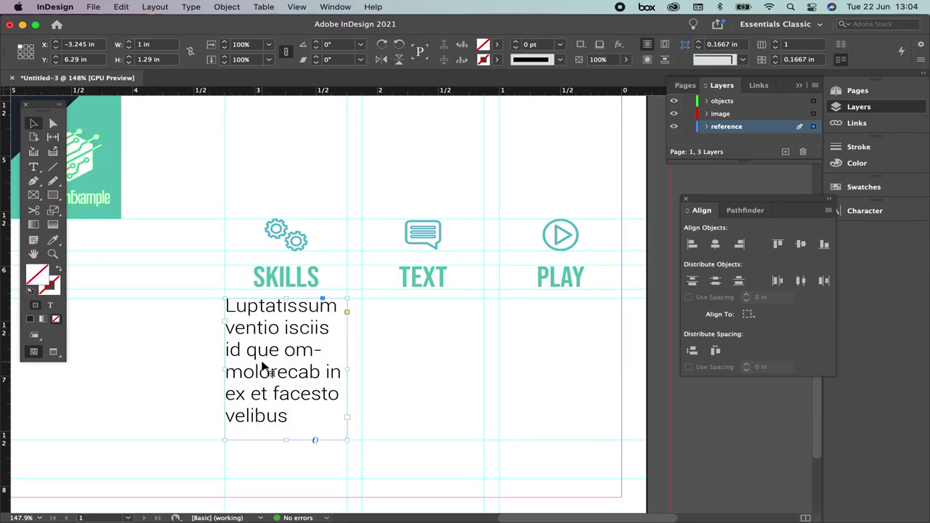
Set all the placeholder text below SKILLS to 8 pt.
{"action": "left_click", "coordinate": [284, 356]}
{"action": "double_click", "coordinate": [270, 351]}
{"action": "left_click_drag", "start_coordinate": [295, 420], "coordinate": [224, 304]}
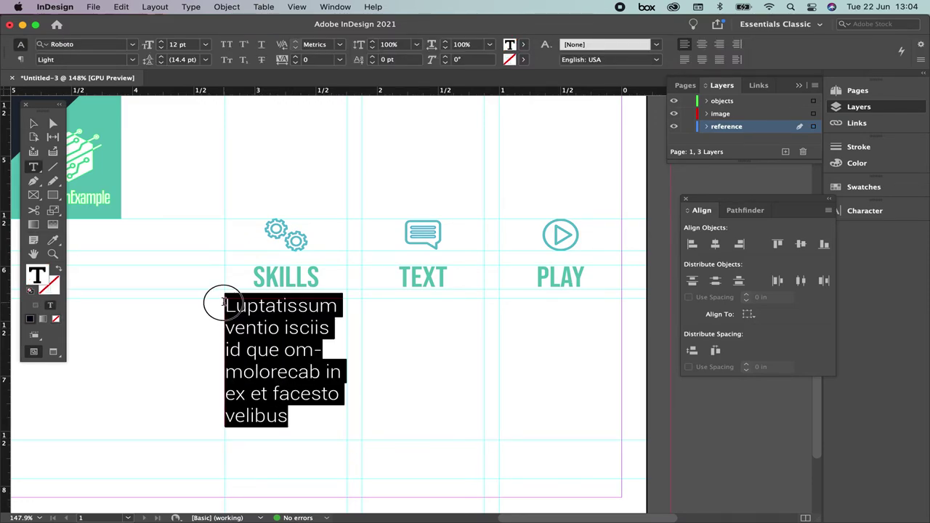
{"action": "left_click", "coordinate": [161, 45]}
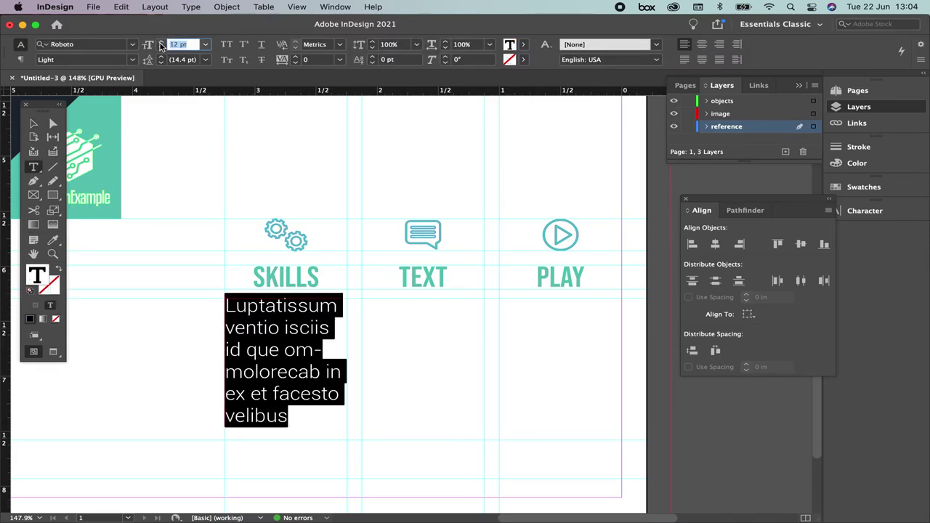
{"action": "key", "text": "Return"}
Add a period after "velibus" and fill the rest of the frame with more placeholder text.
{"action": "left_click", "coordinate": [318, 359]}
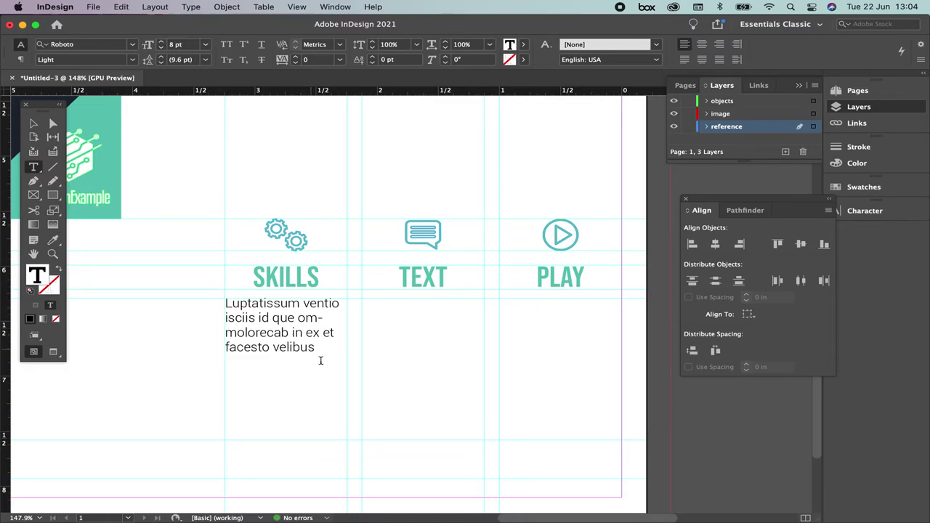
{"action": "type", "text": "."}
{"action": "left_click", "coordinate": [190, 7]}
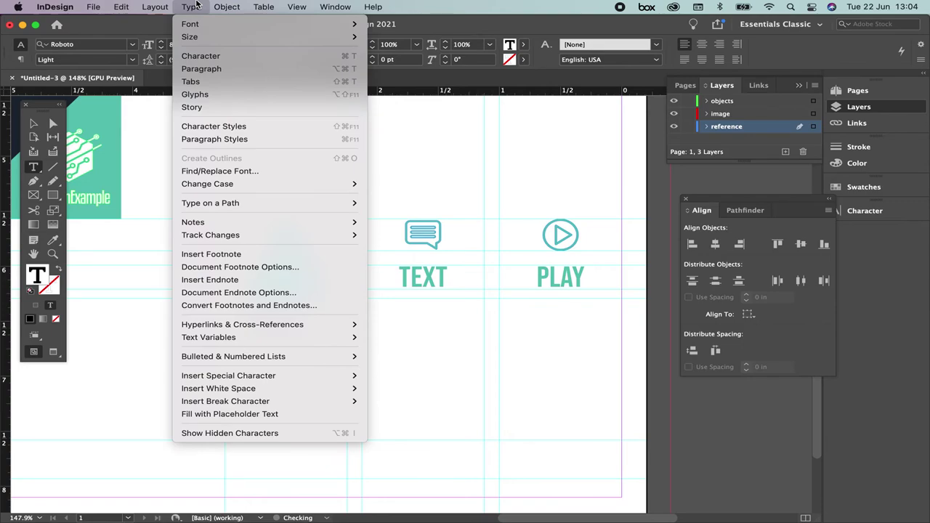
{"action": "left_click", "coordinate": [249, 414]}
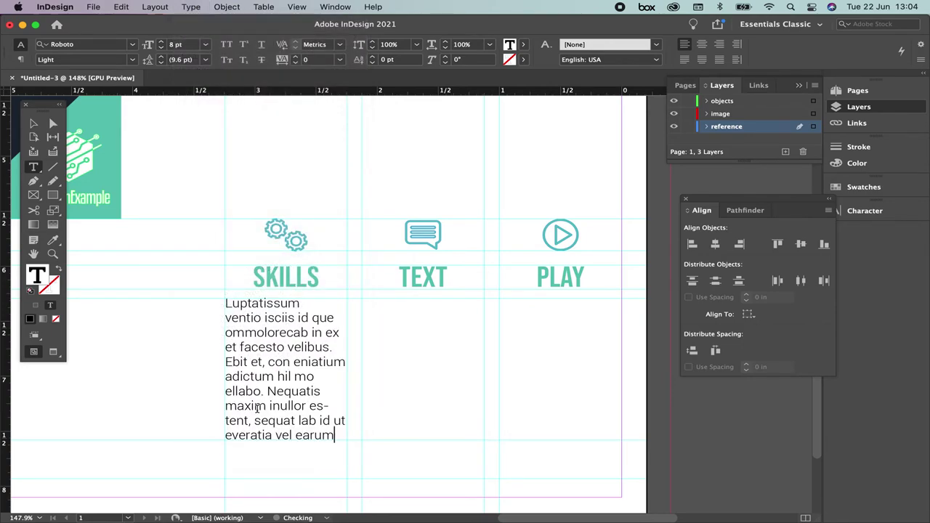
Copy the finished placeholder text block into the second and third columns below TEXT and PLAY.
{"action": "key", "text": "Escape"}
{"action": "left_click_drag", "start_coordinate": [265, 368], "coordinate": [535, 375]}
{"action": "left_click", "coordinate": [518, 463]}
{"action": "key", "text": "super+0"}
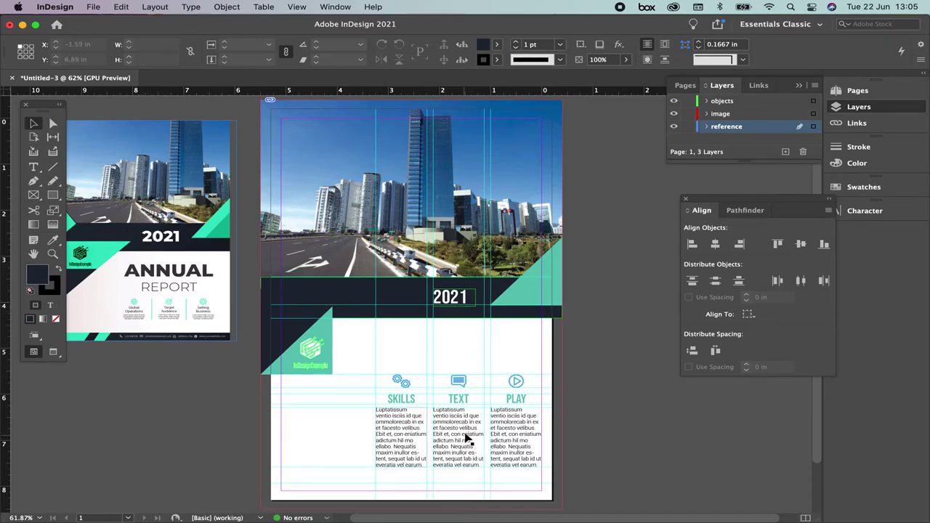
{"action": "left_click", "coordinate": [469, 436]}
{"action": "left_click_drag", "start_coordinate": [607, 469], "coordinate": [429, 308]}
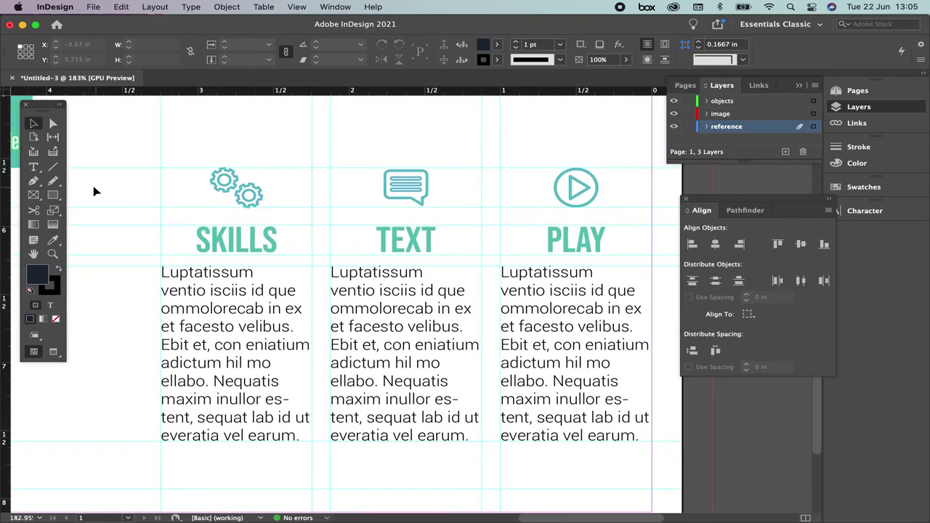
Draw a vertical divider line about 2.01 in long between the SKILLS and TEXT columns and colour its stroke Tiffany.
{"action": "left_click", "coordinate": [55, 168]}
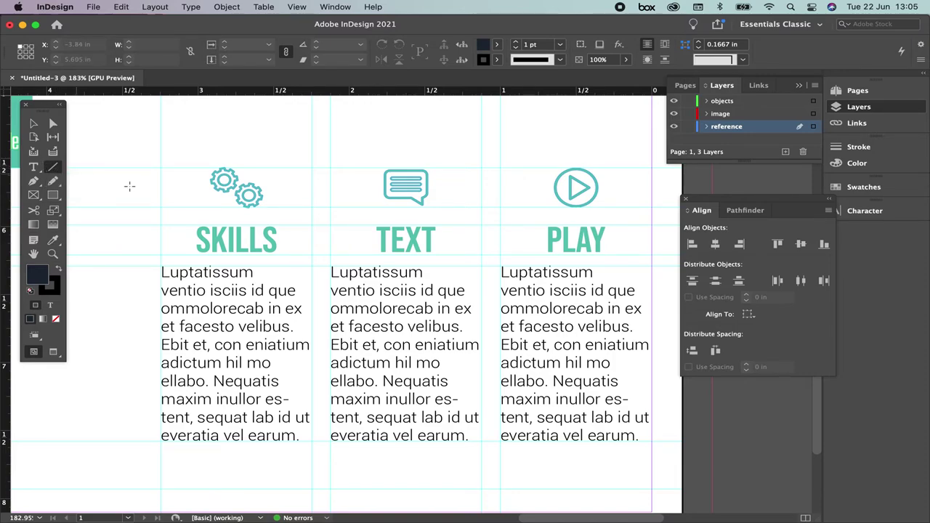
{"action": "left_click_drag", "start_coordinate": [321, 169], "coordinate": [323, 446]}
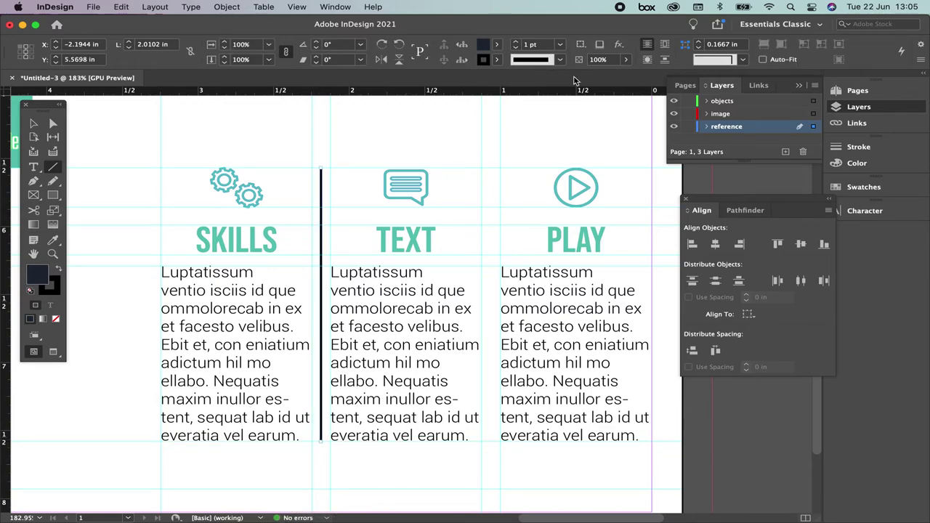
{"action": "left_click", "coordinate": [498, 61]}
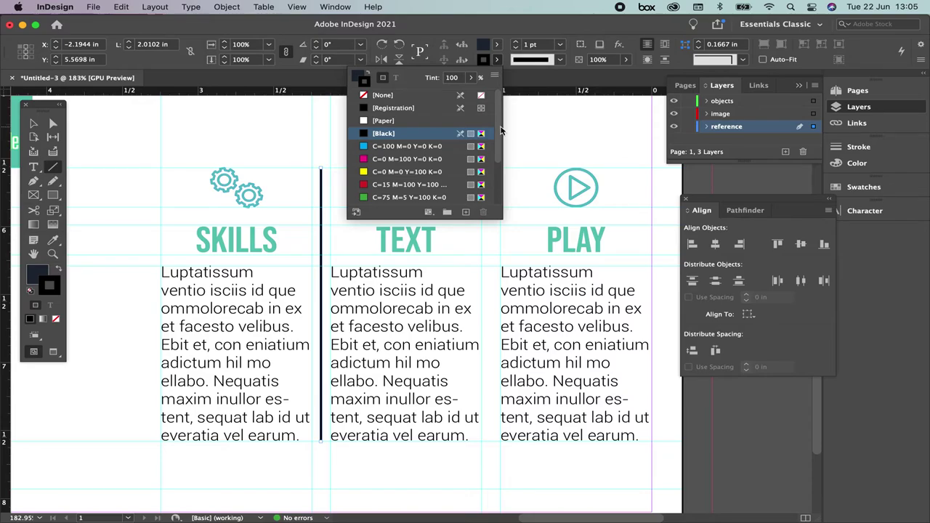
{"action": "scroll", "coordinate": [500, 130], "scroll_direction": "down", "scroll_amount": 4}
{"action": "left_click", "coordinate": [396, 178]}
{"action": "left_click", "coordinate": [33, 123]}
{"action": "left_click", "coordinate": [203, 131]}
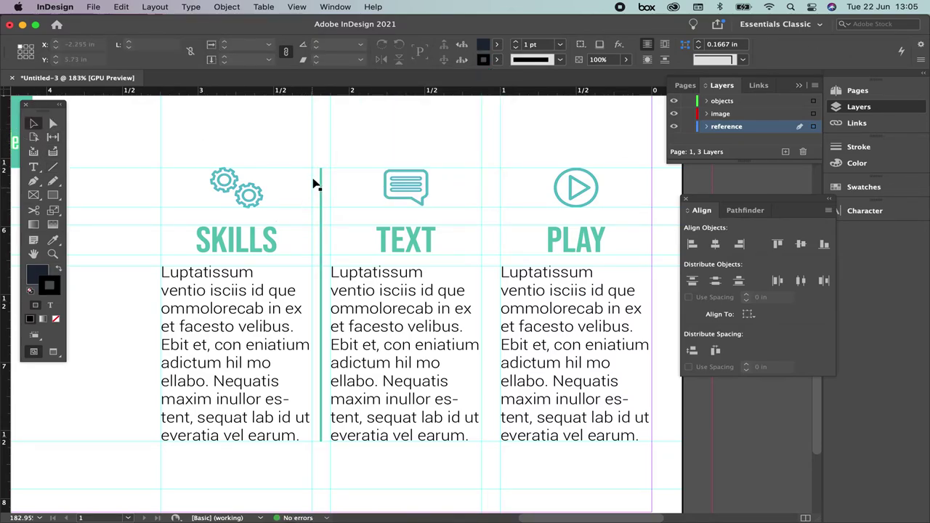
Draw a second vertical divider line about 2.01 in long between the TEXT and PLAY columns with the Pen tool.
{"action": "left_click_drag", "start_coordinate": [363, 199], "coordinate": [457, 253]}
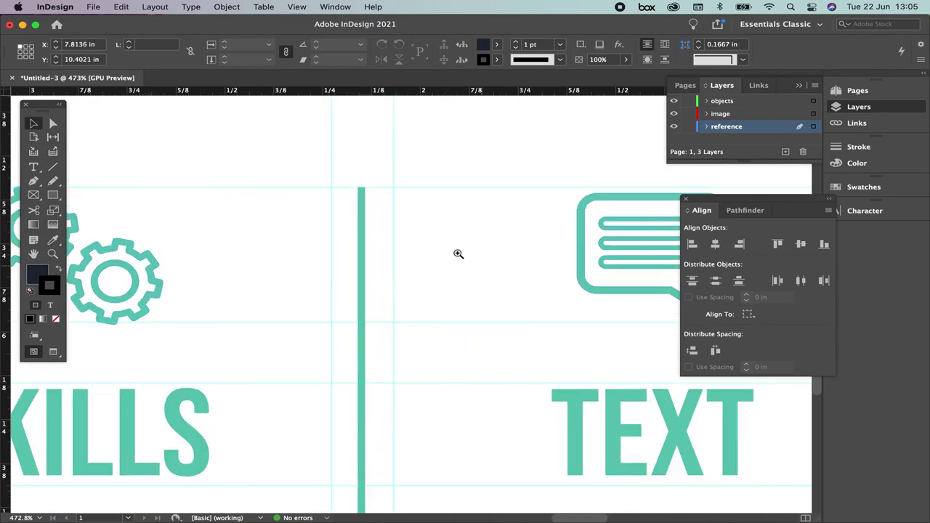
{"action": "left_click", "coordinate": [361, 203]}
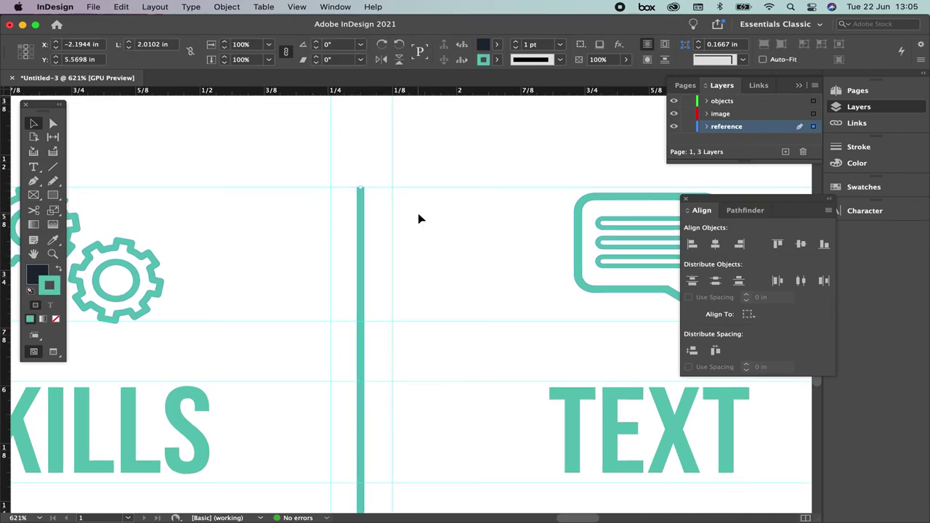
{"action": "key", "text": "super+0"}
{"action": "left_click_drag", "start_coordinate": [507, 405], "coordinate": [666, 439]}
{"action": "scroll", "coordinate": [438, 312], "scroll_direction": "down", "scroll_amount": 5}
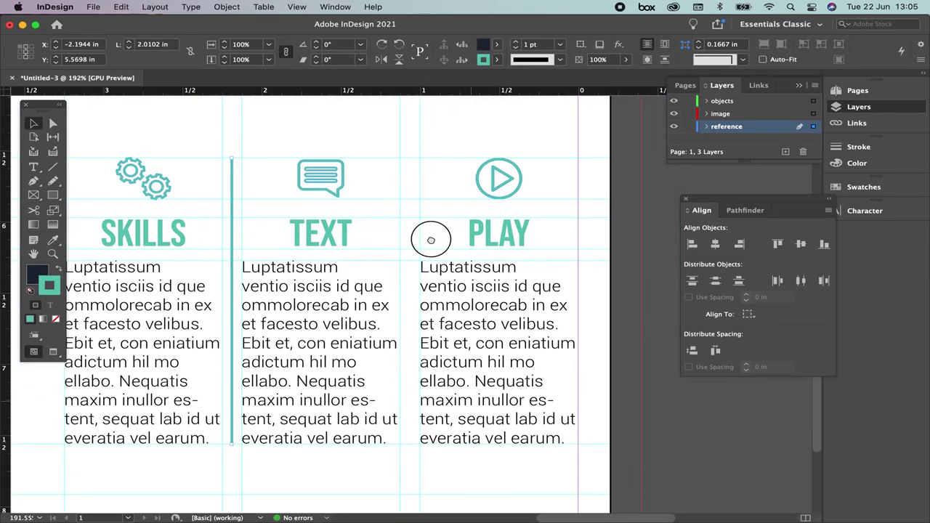
{"action": "left_click", "coordinate": [34, 180]}
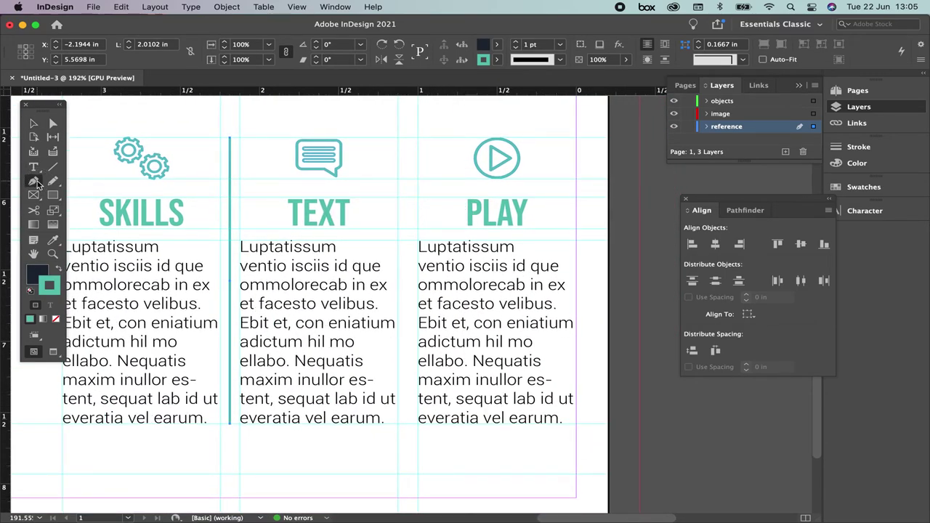
{"action": "left_click", "coordinate": [407, 137]}
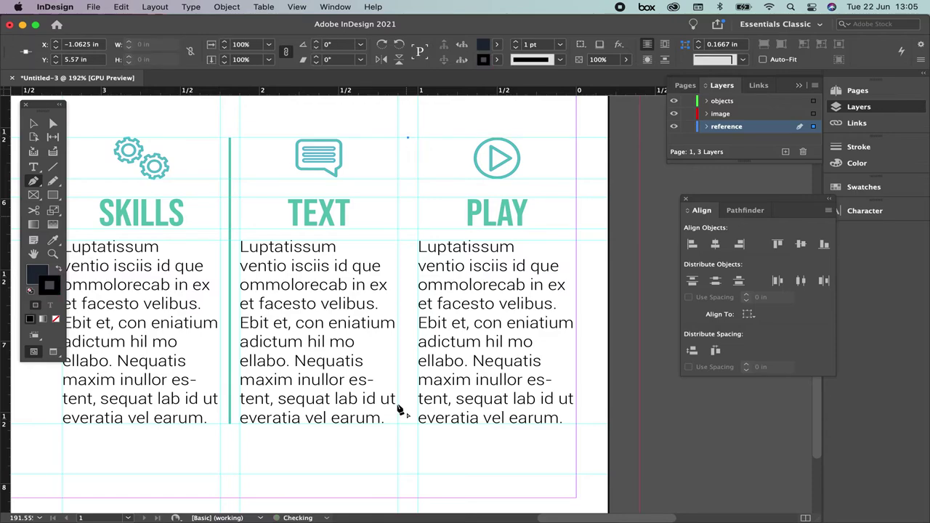
{"action": "left_click", "coordinate": [408, 428]}
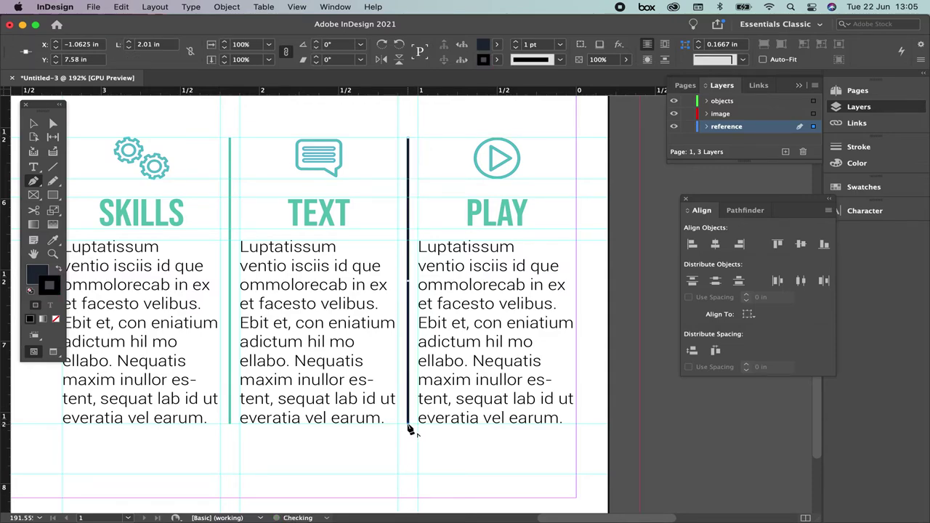
Set the stroke colour of the divider between TEXT and PLAY to the Tiffany swatch.
{"action": "left_click", "coordinate": [497, 58]}
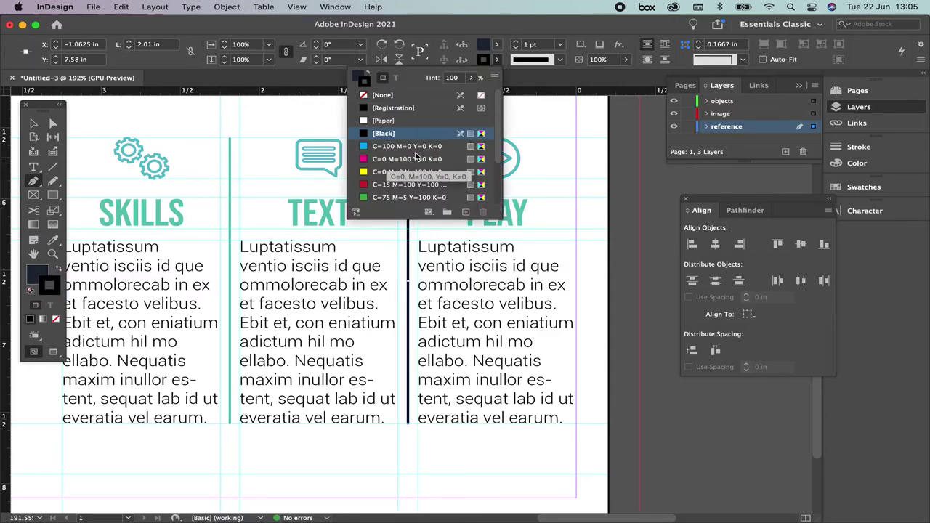
{"action": "scroll", "coordinate": [392, 182], "scroll_direction": "down", "scroll_amount": 3}
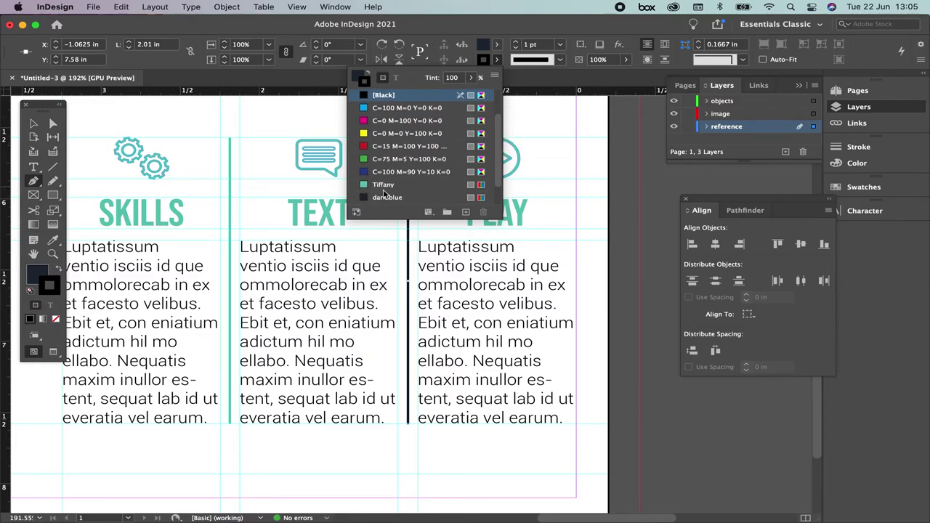
{"action": "left_click", "coordinate": [384, 184]}
{"action": "left_click", "coordinate": [34, 124]}
{"action": "left_click", "coordinate": [171, 124]}
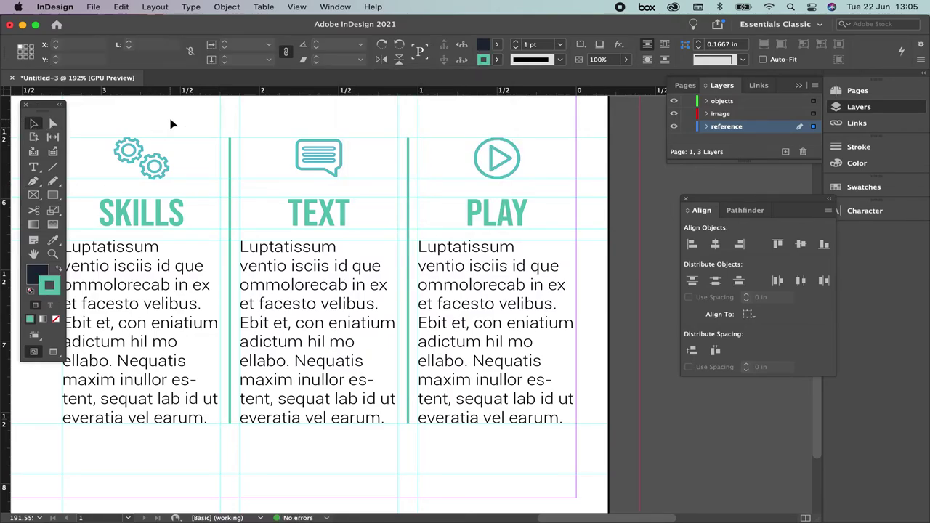
Narrow the text frame below SKILLS from both sides to about 0.87 in wide and extend it to about 1.6 in tall.
{"action": "key", "text": "super+0"}
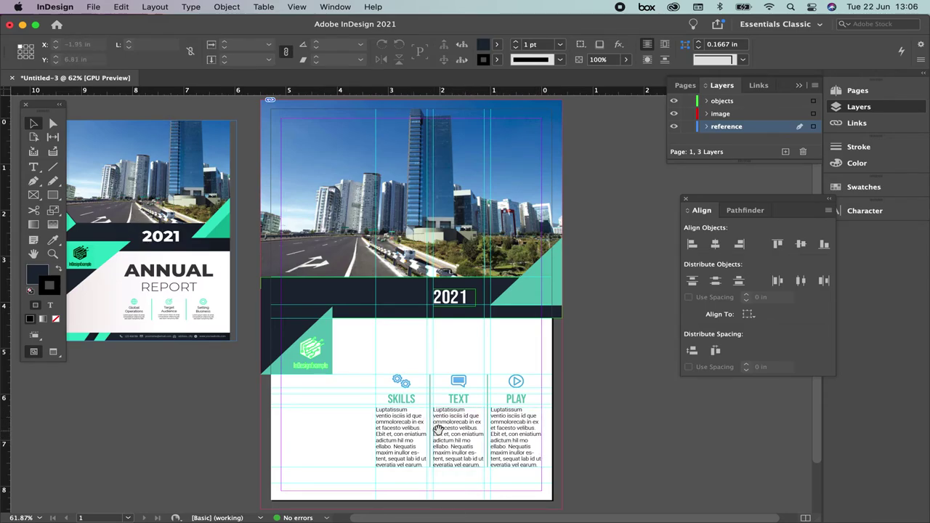
{"action": "scroll", "coordinate": [438, 430], "scroll_direction": "up", "scroll_amount": 5}
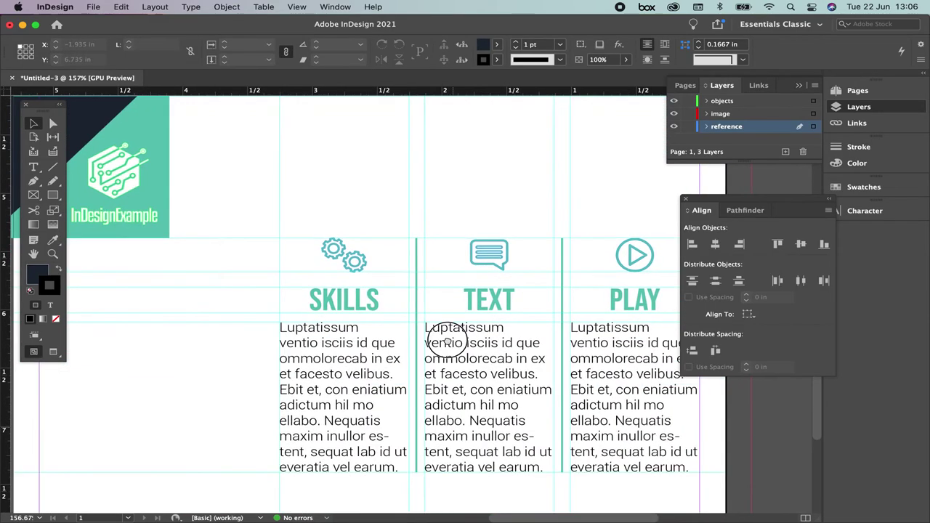
{"action": "scroll", "coordinate": [446, 341], "scroll_direction": "down", "scroll_amount": 2}
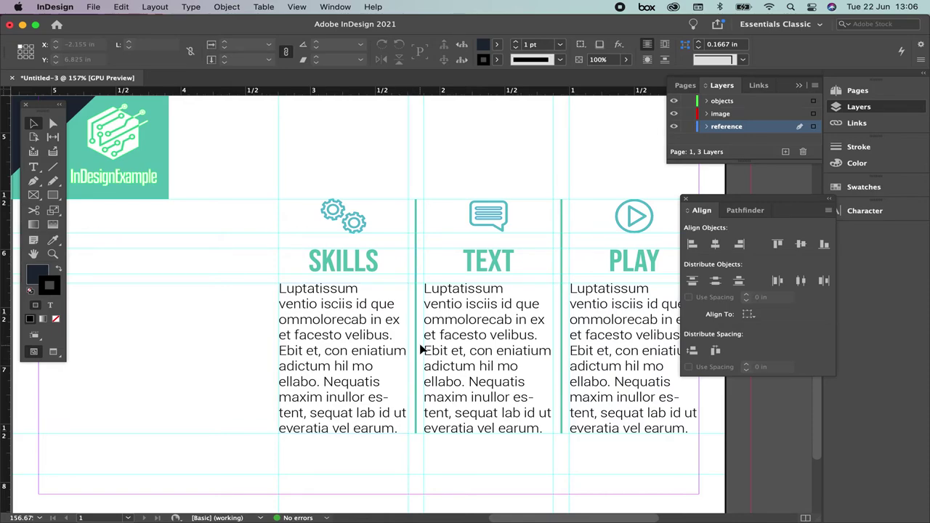
{"action": "left_click", "coordinate": [328, 343]}
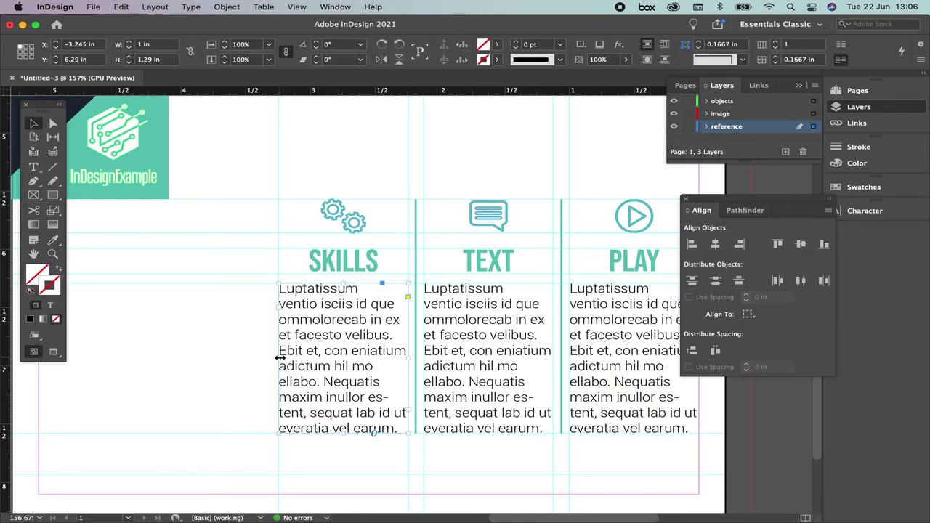
{"action": "left_click_drag", "start_coordinate": [279, 358], "coordinate": [287, 359]}
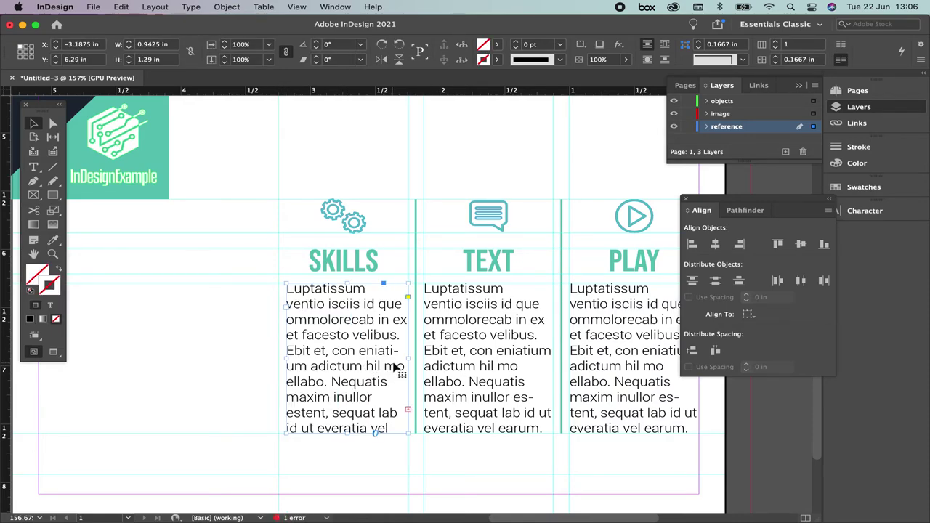
{"action": "left_click_drag", "start_coordinate": [408, 359], "coordinate": [398, 359]}
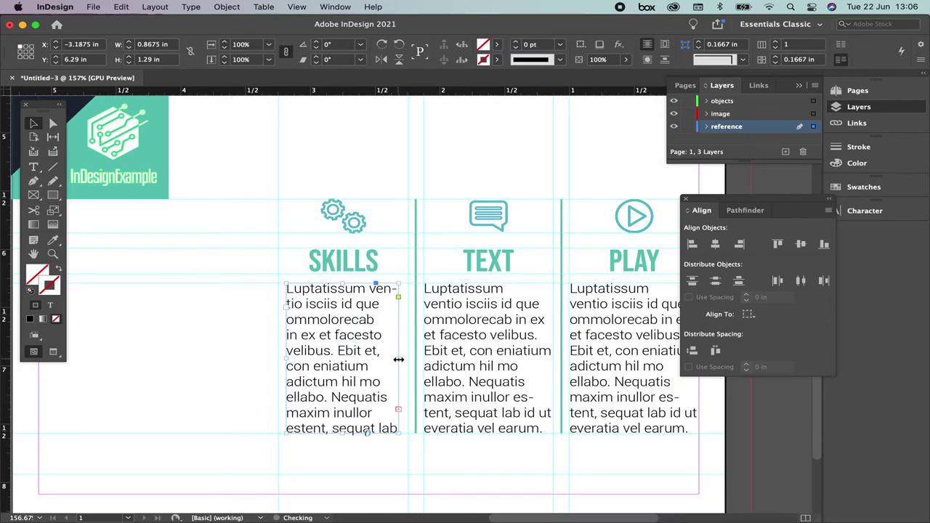
{"action": "scroll", "coordinate": [415, 324], "scroll_direction": "down", "scroll_amount": 5}
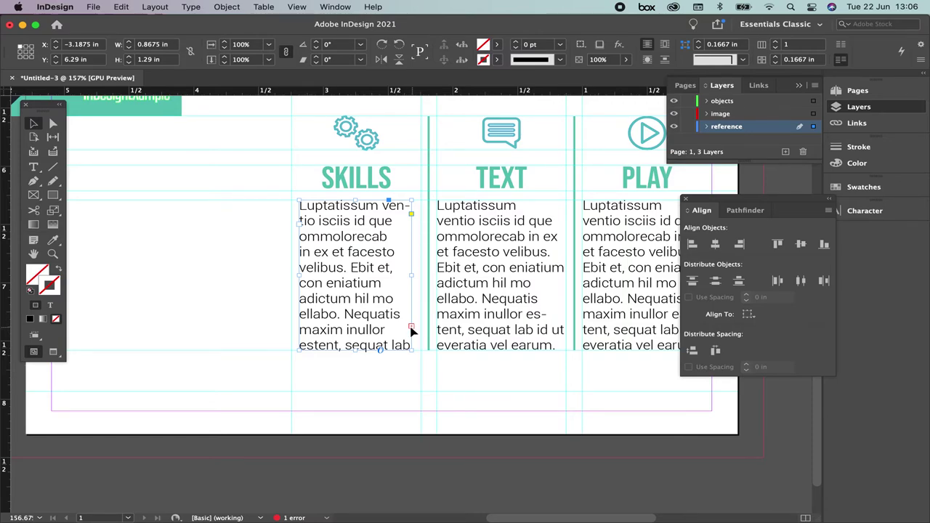
{"action": "left_click_drag", "start_coordinate": [356, 350], "coordinate": [356, 388]}
Delete the placeholder text frames below TEXT and PLAY.
{"action": "left_click", "coordinate": [472, 320]}
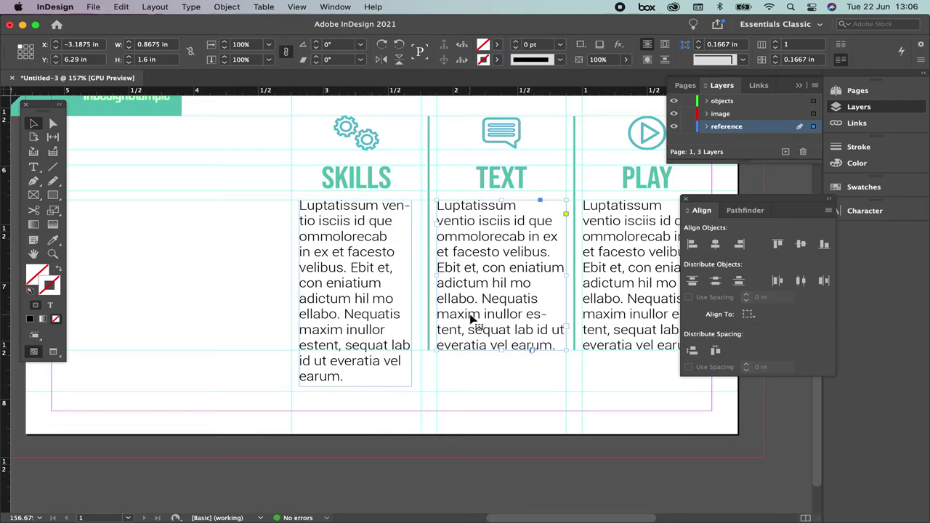
{"action": "key", "text": "Delete"}
{"action": "left_click", "coordinate": [632, 282]}
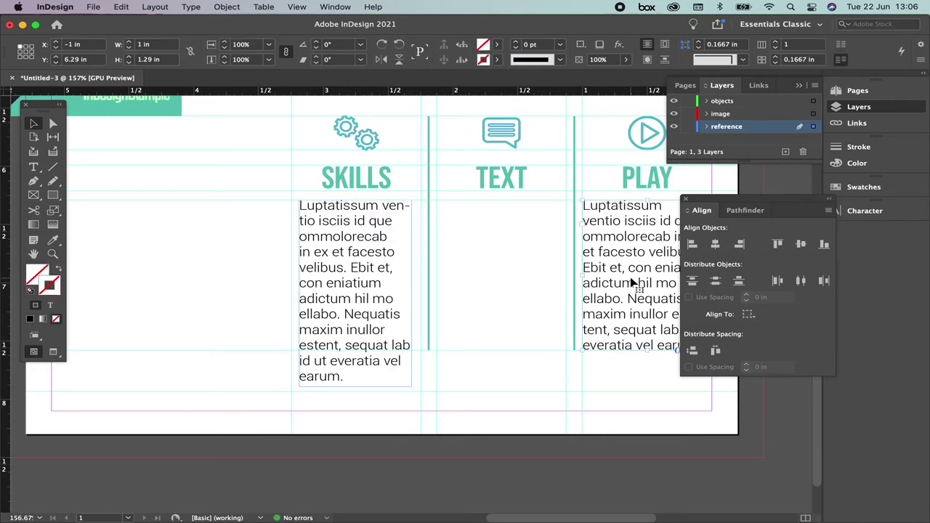
{"action": "key", "text": "Delete"}
Align the gears icon, SKILLS caption and its placeholder text frame on their horizontal centres.
{"action": "left_click", "coordinate": [360, 266]}
{"action": "left_click", "coordinate": [356, 182], "text": "shift"}
{"action": "left_click", "coordinate": [349, 134], "text": "shift"}
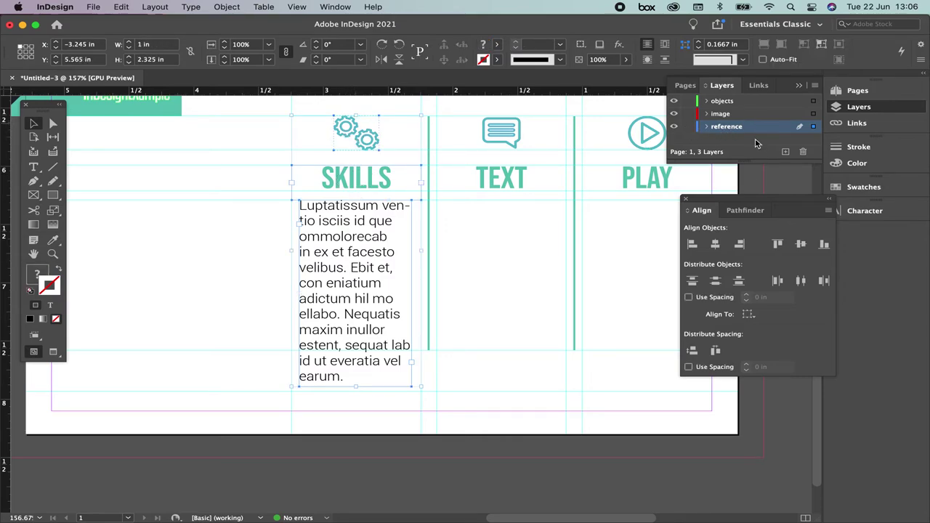
{"action": "left_click", "coordinate": [715, 244]}
{"action": "left_click", "coordinate": [509, 263]}
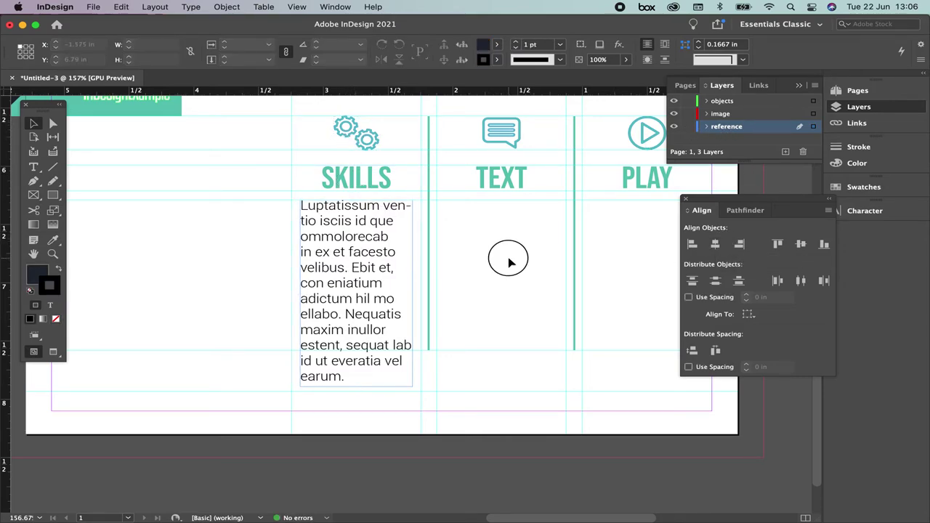
Copy the narrowed placeholder text frame into the columns below TEXT and PLAY.
{"action": "left_click", "coordinate": [363, 237]}
{"action": "left_click_drag", "start_coordinate": [349, 241], "coordinate": [496, 242]}
{"action": "left_click_drag", "start_coordinate": [565, 224], "coordinate": [515, 247]}
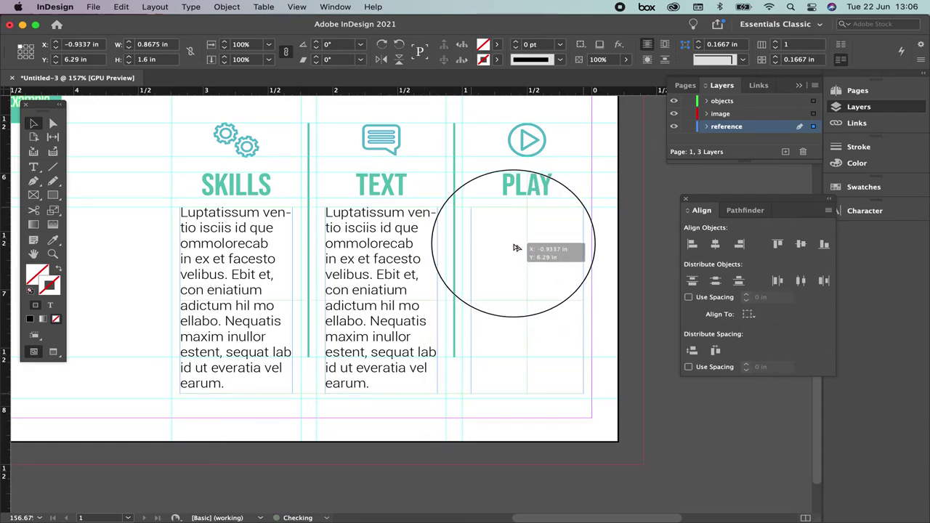
{"action": "left_click_drag", "start_coordinate": [516, 248], "coordinate": [516, 248]}
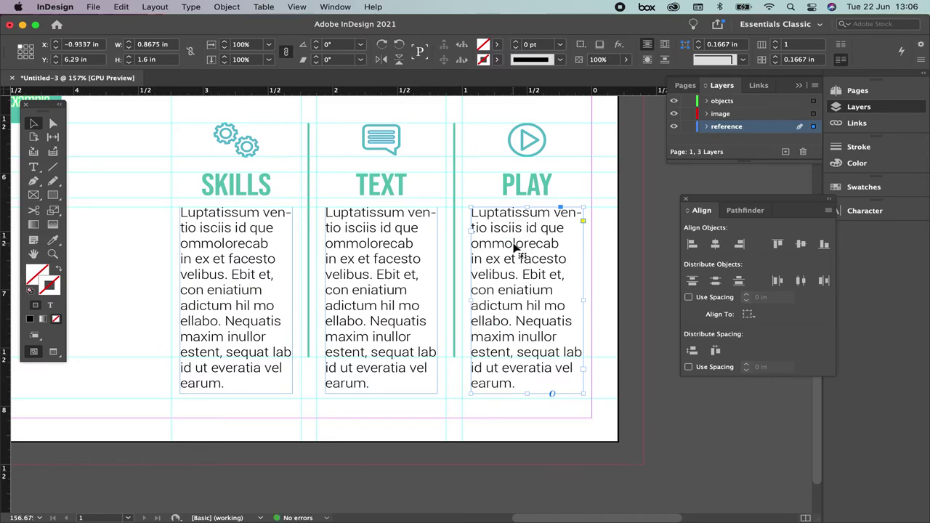
Add a text frame about 1.55 by 0.40 in above the three columns, containing the word "ANNUAL".
{"action": "key", "text": "super+0"}
{"action": "left_click", "coordinate": [341, 424]}
{"action": "left_click_drag", "start_coordinate": [489, 444], "coordinate": [523, 348]}
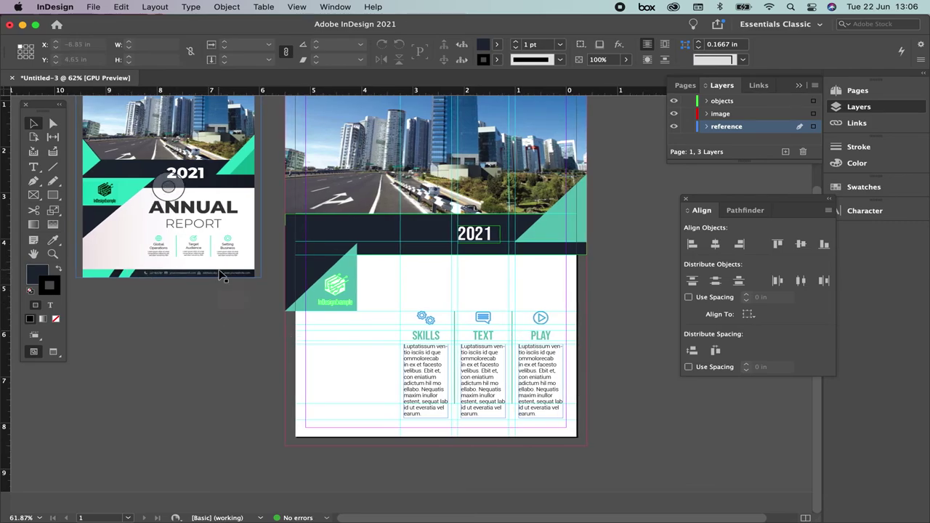
{"action": "left_click", "coordinate": [441, 446]}
{"action": "left_click_drag", "start_coordinate": [442, 446], "coordinate": [436, 399]}
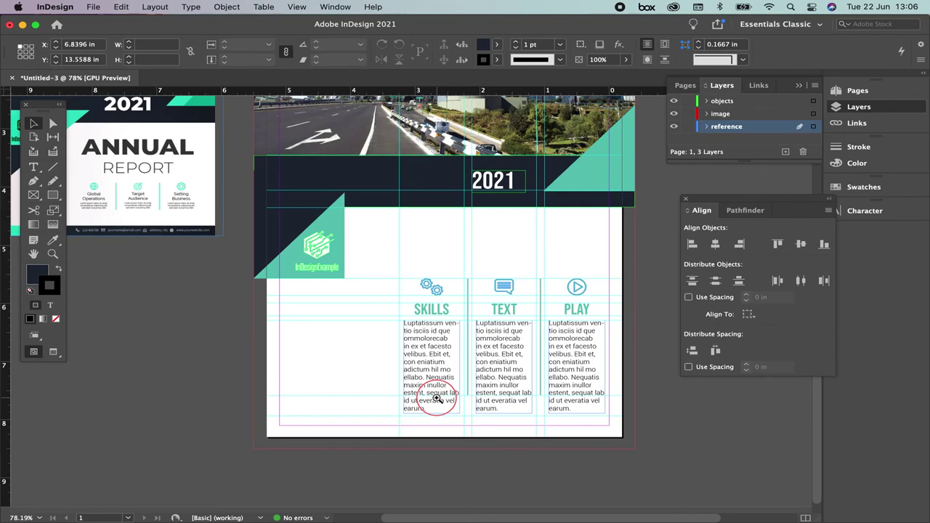
{"action": "key", "text": "t"}
{"action": "left_click", "coordinate": [435, 229]}
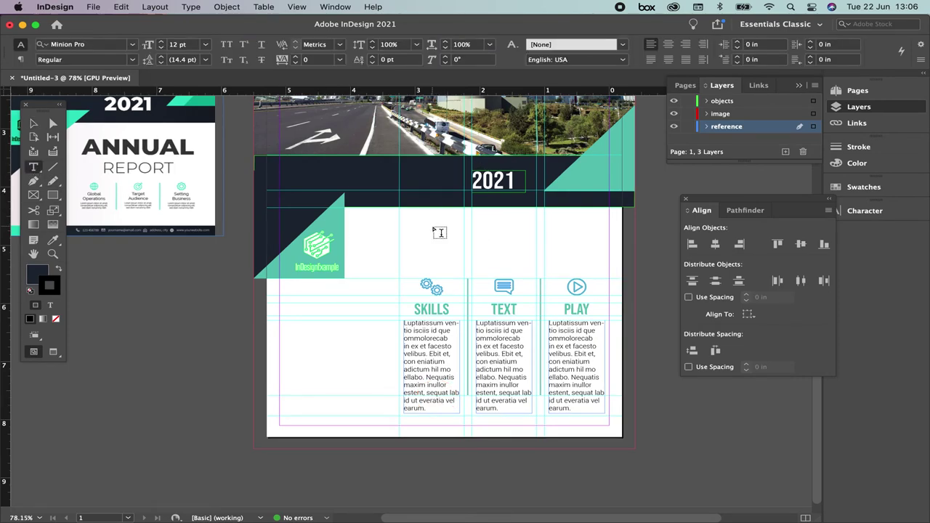
{"action": "left_click_drag", "start_coordinate": [433, 226], "coordinate": [532, 247]}
{"action": "type", "text": "ANNUAL"}
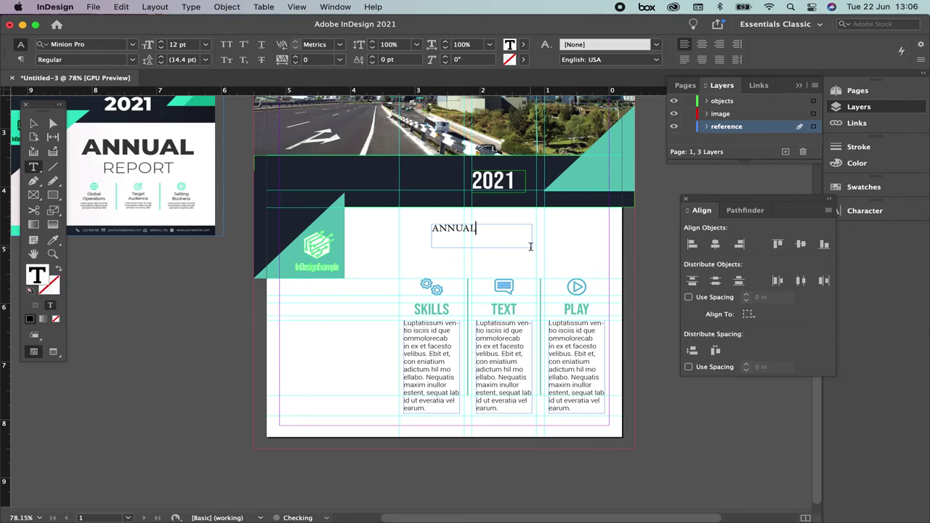
Set the font of the ANNUAL text to Bebas Neue (OTF) Regular.
{"action": "key", "text": "super+a"}
{"action": "left_click", "coordinate": [55, 45]}
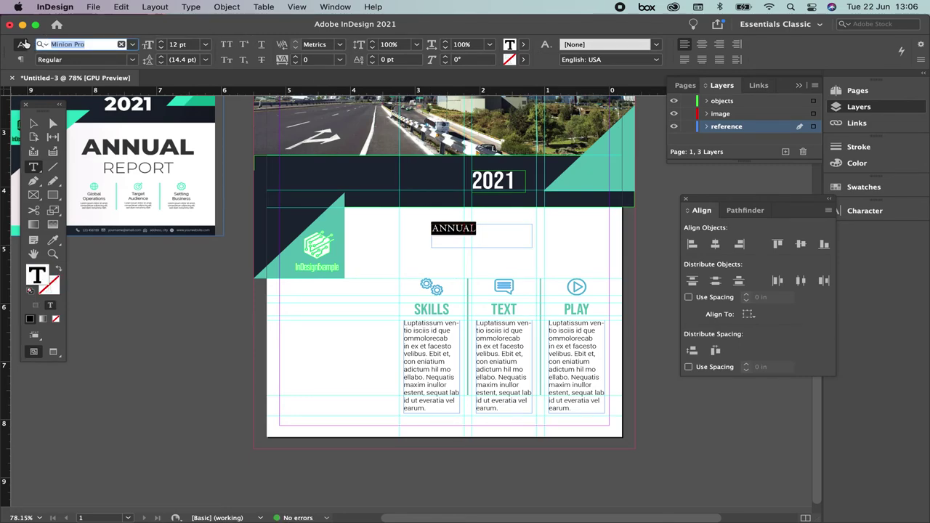
{"action": "type", "text": "beba"}
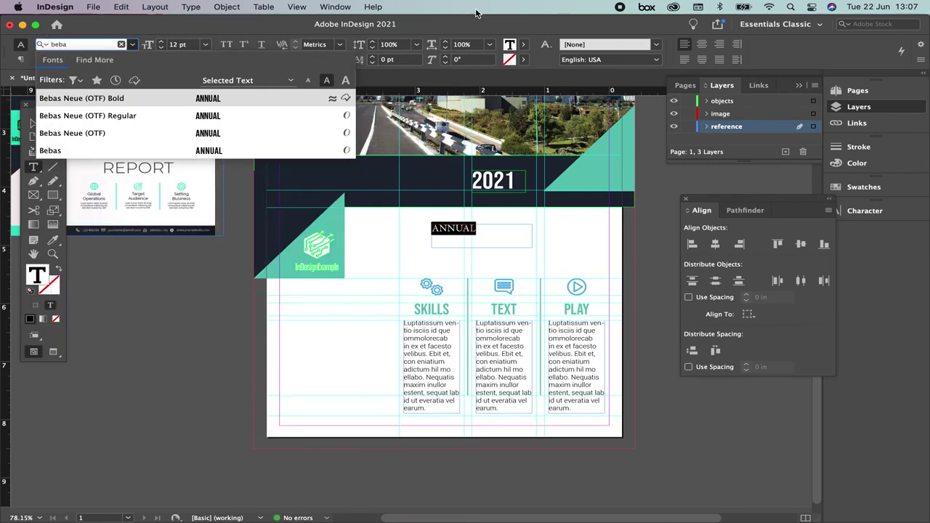
{"action": "left_click", "coordinate": [130, 115]}
Increase the ANNUAL text's size to 39 pt and enlarge its frame to about 1.75 by 0.56 in.
{"action": "left_click", "coordinate": [162, 41]}
{"action": "left_click", "coordinate": [161, 41]}
{"action": "left_click", "coordinate": [161, 41]}
{"action": "left_click", "coordinate": [161, 41]}
{"action": "left_click", "coordinate": [161, 41]}
{"action": "left_click", "coordinate": [161, 41]}
{"action": "left_click", "coordinate": [161, 41]}
{"action": "left_click", "coordinate": [161, 42]}
{"action": "left_click", "coordinate": [163, 43]}
{"action": "left_click", "coordinate": [162, 43]}
{"action": "left_click", "coordinate": [163, 44]}
{"action": "left_click", "coordinate": [163, 44]}
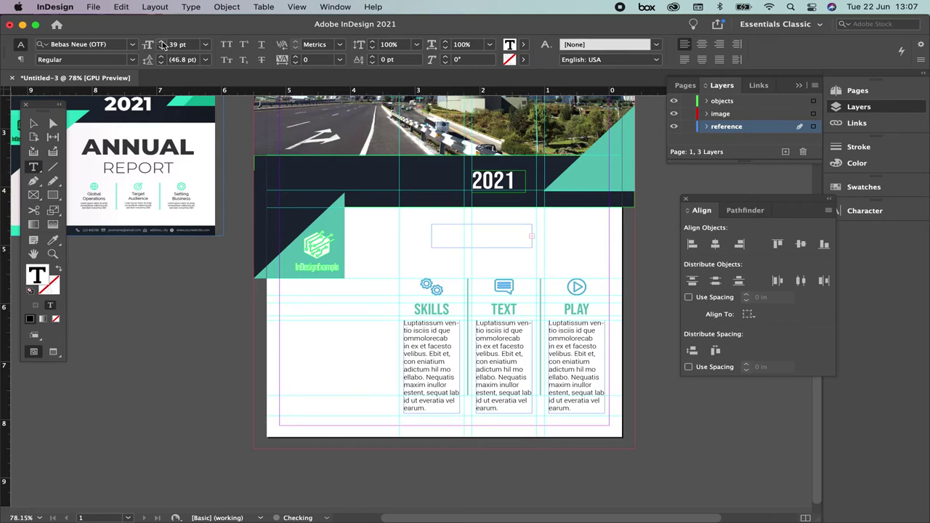
{"action": "left_click", "coordinate": [33, 123]}
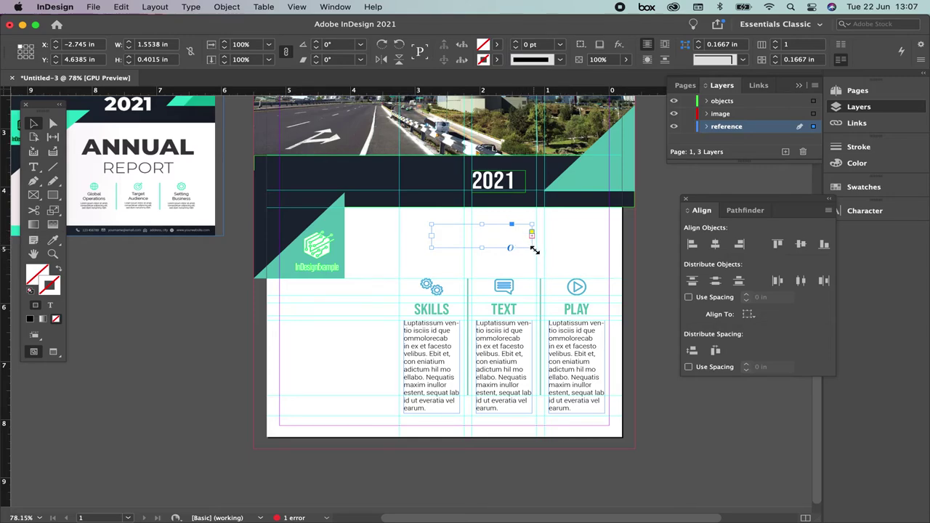
{"action": "left_click_drag", "start_coordinate": [534, 249], "coordinate": [548, 273]}
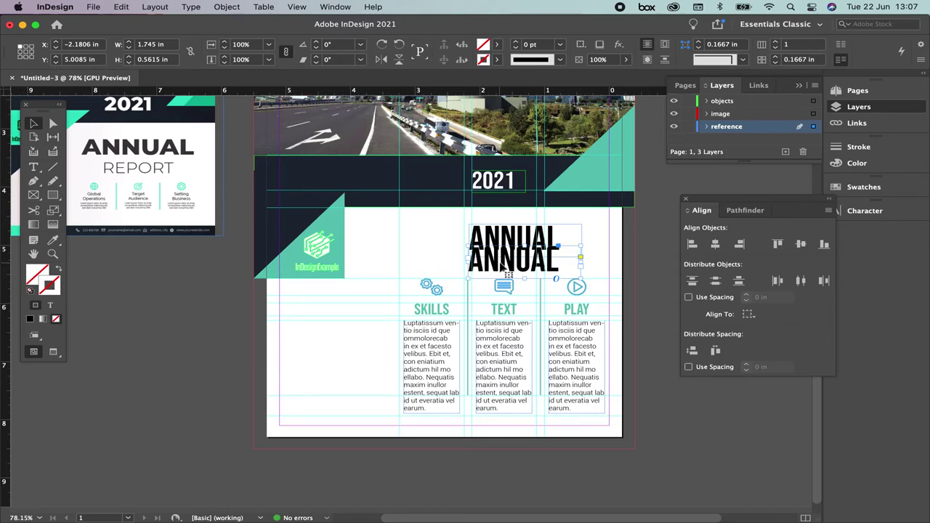
Replace the text in the lower ANNUAL copy with "report" and set its font to Roboto Light.
{"action": "double_click", "coordinate": [501, 261]}
{"action": "type", "text": "REPO"}
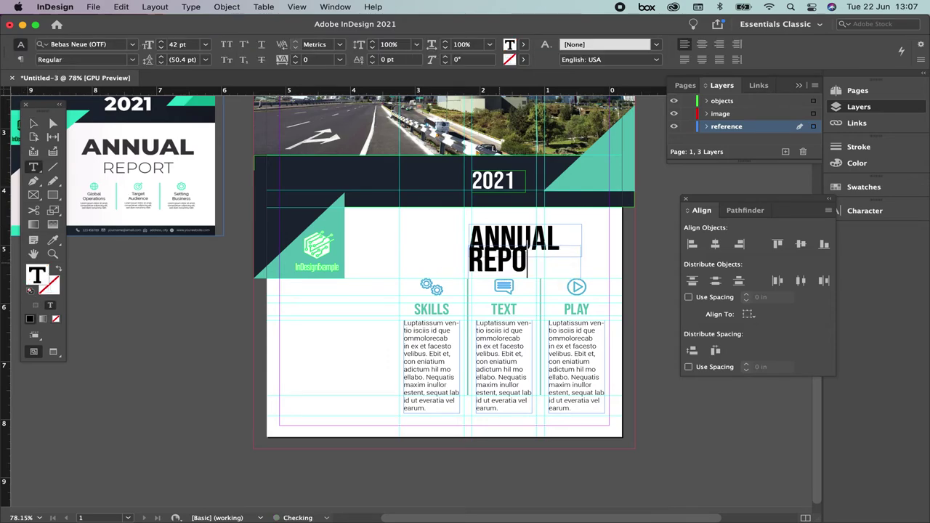
{"action": "type", "text": "RT"}
{"action": "key", "text": "super+a"}
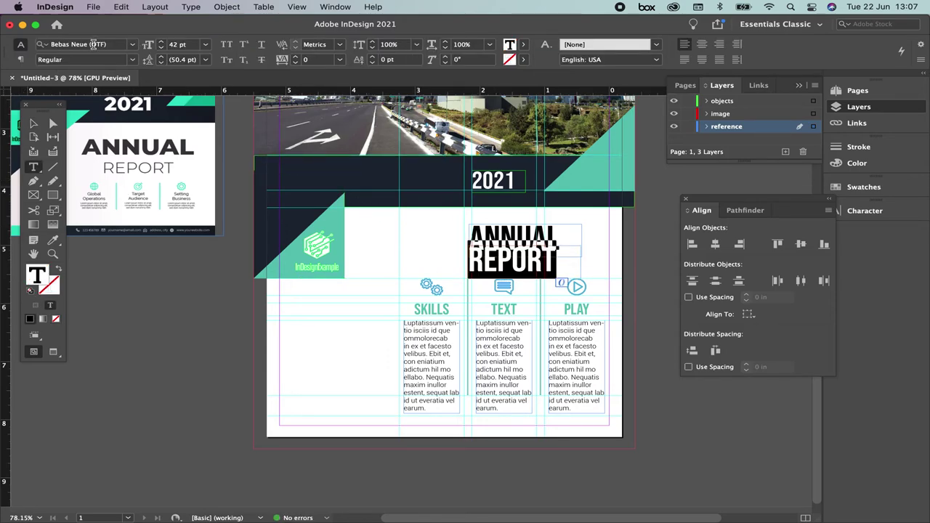
{"action": "left_click", "coordinate": [93, 44]}
{"action": "type", "text": "robot"}
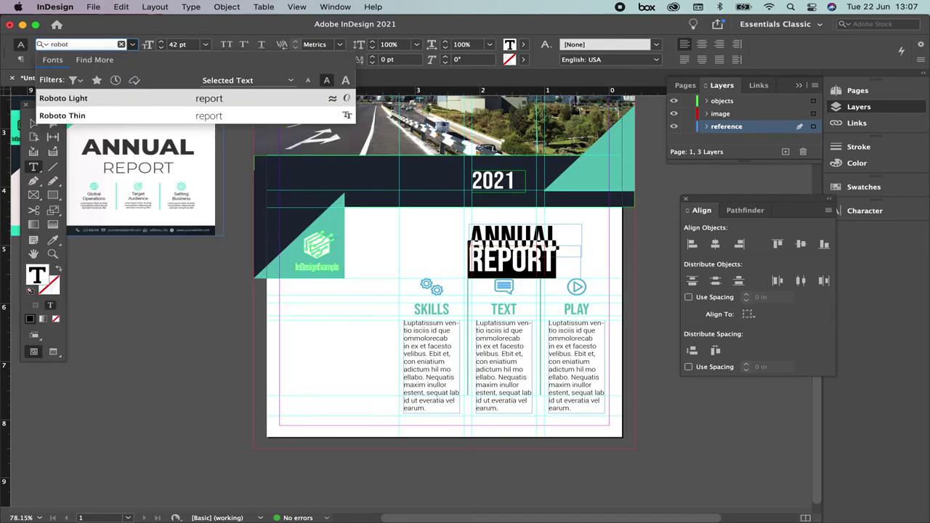
{"action": "key", "text": "Down"}
{"action": "key", "text": "Return"}
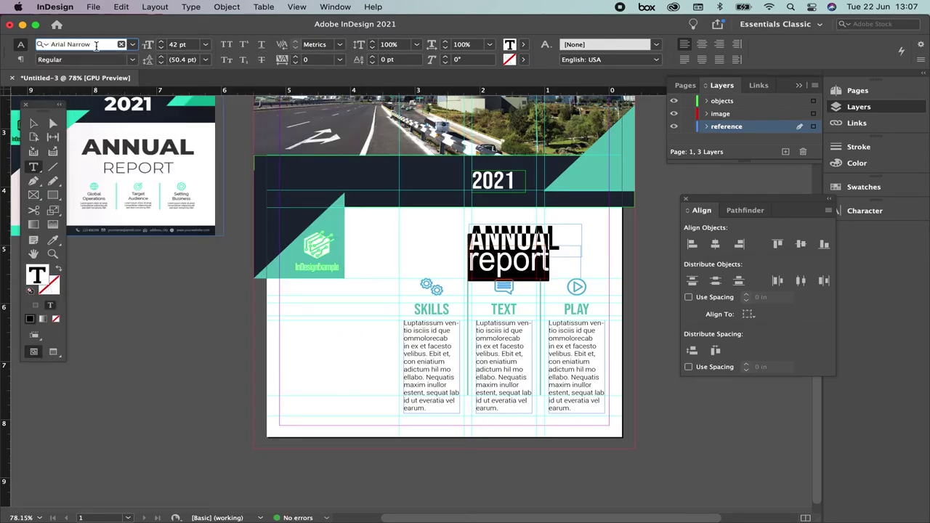
{"action": "left_click", "coordinate": [101, 45]}
{"action": "type", "text": "roboto"}
{"action": "key", "text": "Return"}
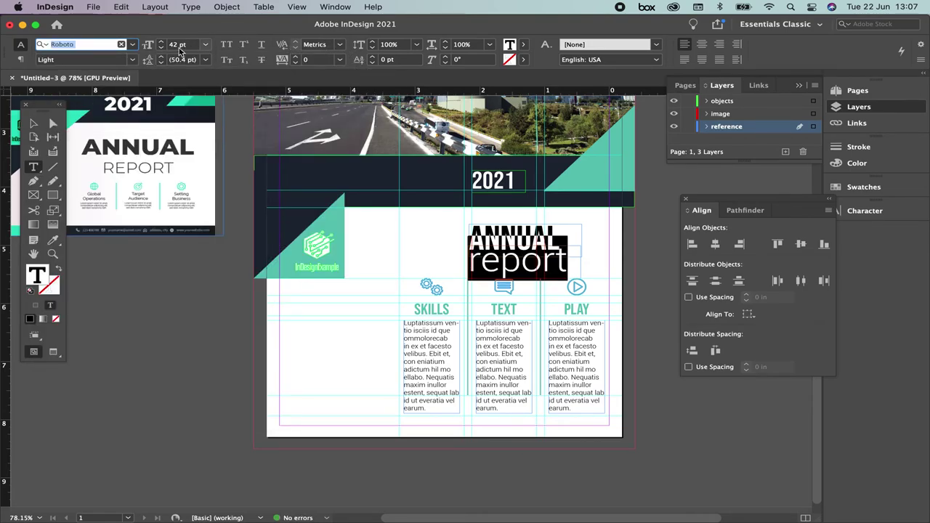
{"action": "left_click", "coordinate": [34, 124]}
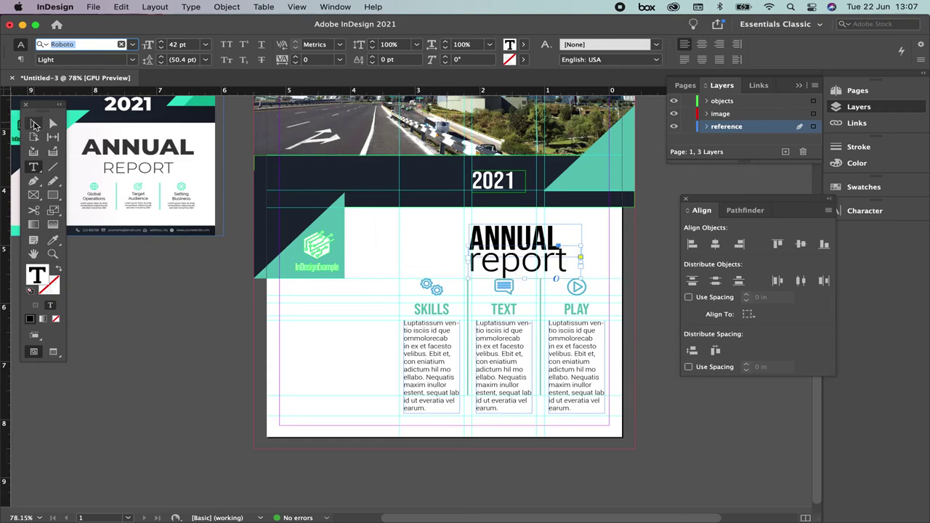
Retype the word in the lower title frame in capitals as "REPORT".
{"action": "double_click", "coordinate": [525, 267]}
{"action": "key", "text": "super+a"}
{"action": "type", "text": "REPO"}
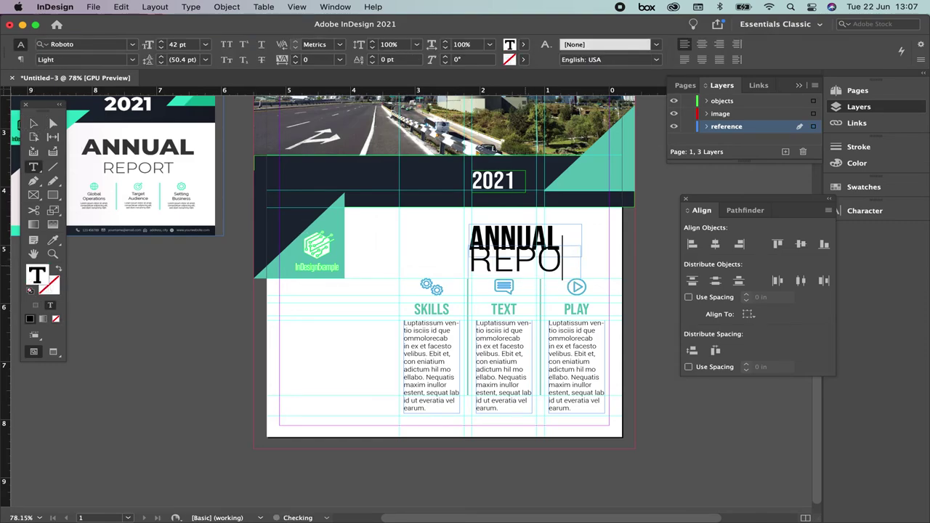
{"action": "type", "text": "RT"}
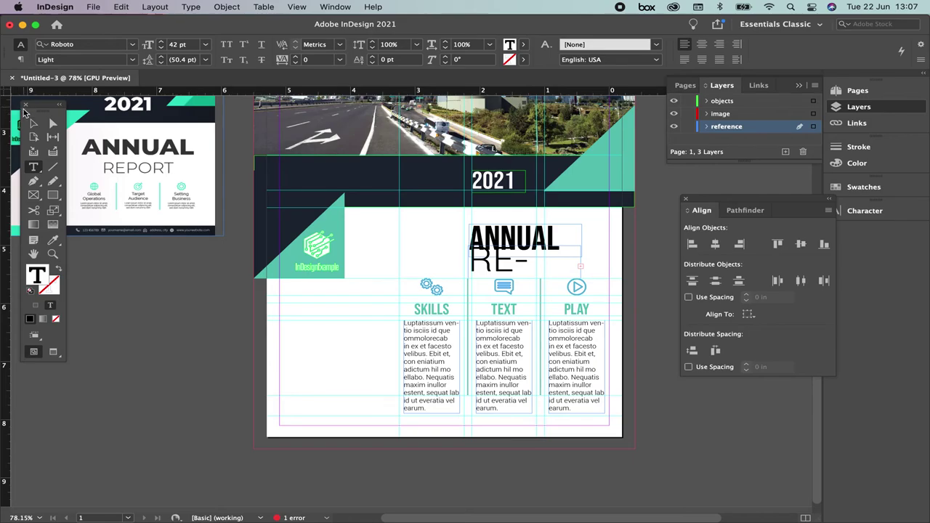
Reduce the REPORT text's size to 23 pt.
{"action": "key", "text": "super+shift+Up"}
{"action": "left_click", "coordinate": [162, 48]}
{"action": "left_click", "coordinate": [161, 47]}
{"action": "left_click", "coordinate": [161, 48]}
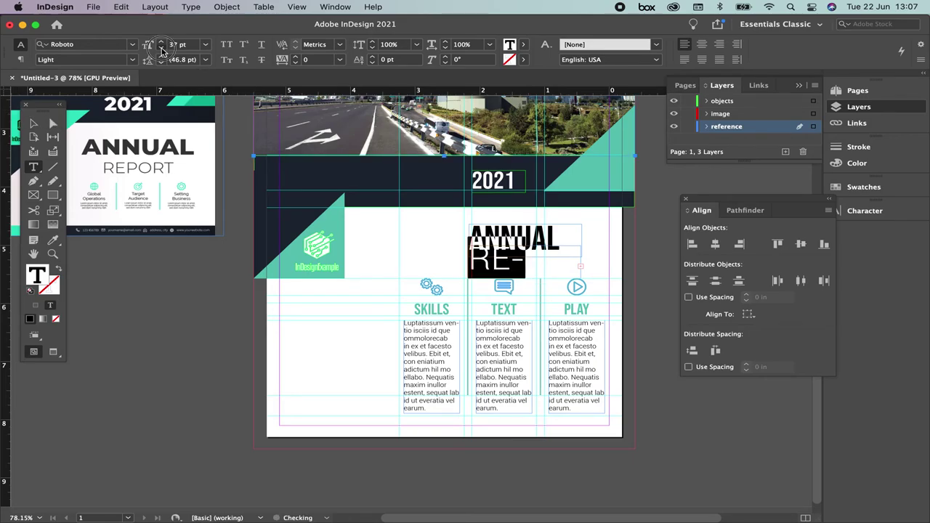
{"action": "left_click", "coordinate": [161, 48]}
{"action": "left_click", "coordinate": [162, 48]}
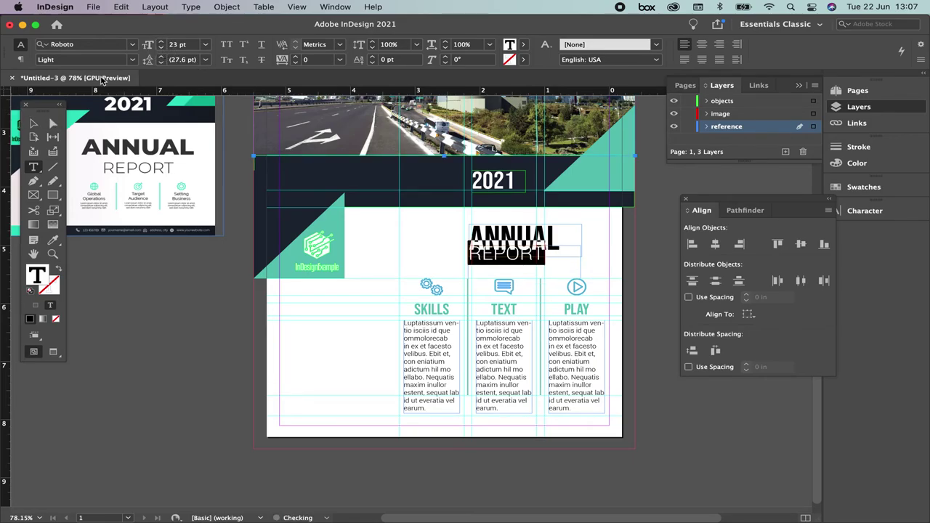
{"action": "left_click", "coordinate": [34, 124]}
{"action": "left_click", "coordinate": [214, 308]}
Move the REPORT frame below ANNUAL and place the ANNUAL frame at X -2.13 in, Y 4.6124 in, aligned with the vertical guide.
{"action": "scroll", "coordinate": [515, 259], "scroll_direction": "up", "scroll_amount": 5}
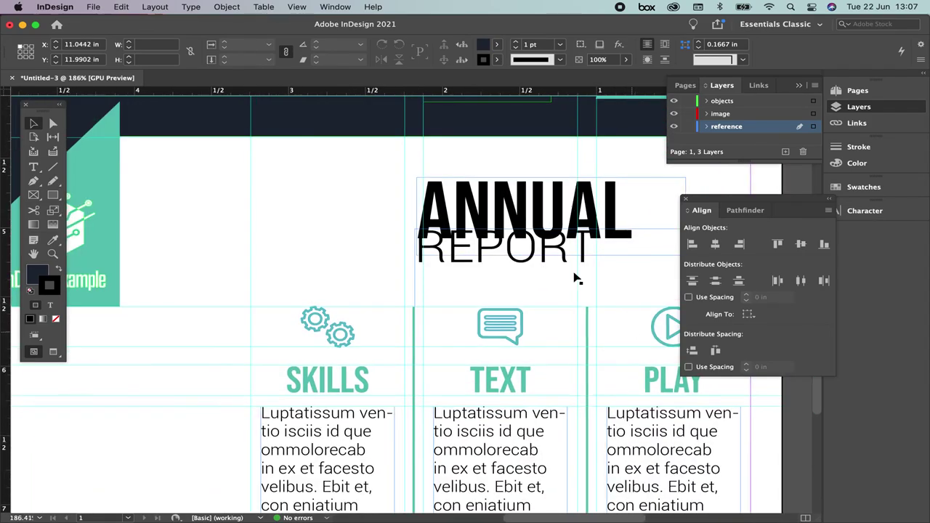
{"action": "left_click_drag", "start_coordinate": [528, 269], "coordinate": [536, 292]}
{"action": "left_click", "coordinate": [462, 202]}
{"action": "left_click_drag", "start_coordinate": [463, 201], "coordinate": [468, 199]}
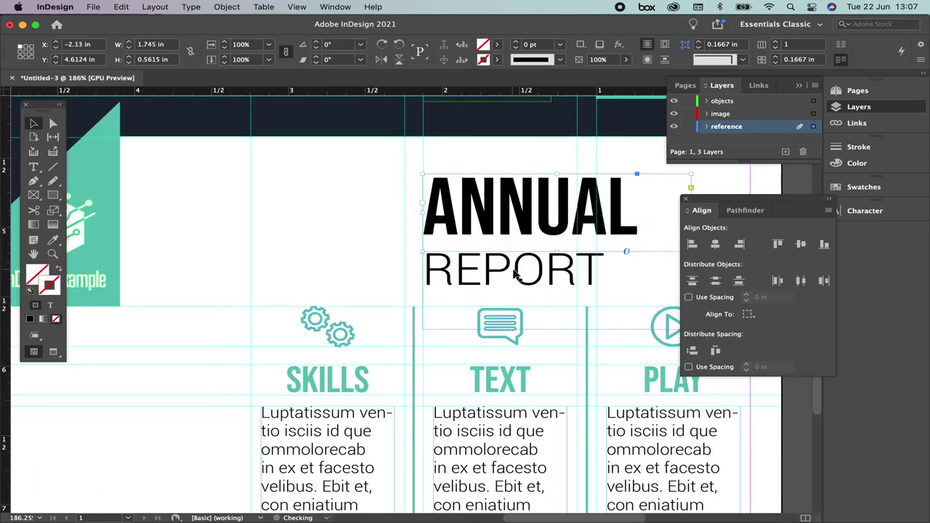
Narrow the ANNUAL and REPORT frames to 1.465 in and shorten the REPORT frame to about 0.29 in high.
{"action": "scroll", "coordinate": [649, 269], "scroll_direction": "right", "scroll_amount": 3}
{"action": "left_click", "coordinate": [487, 264]}
{"action": "left_click", "coordinate": [560, 218]}
{"action": "double_click", "coordinate": [562, 250]}
{"action": "left_click", "coordinate": [560, 292]}
{"action": "left_click_drag", "start_coordinate": [563, 254], "coordinate": [518, 254]}
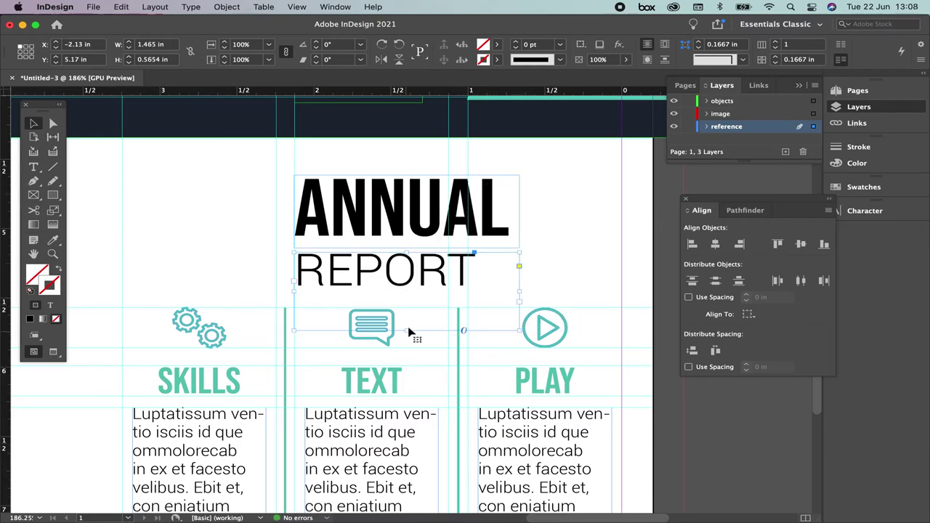
{"action": "left_click_drag", "start_coordinate": [406, 331], "coordinate": [404, 292]}
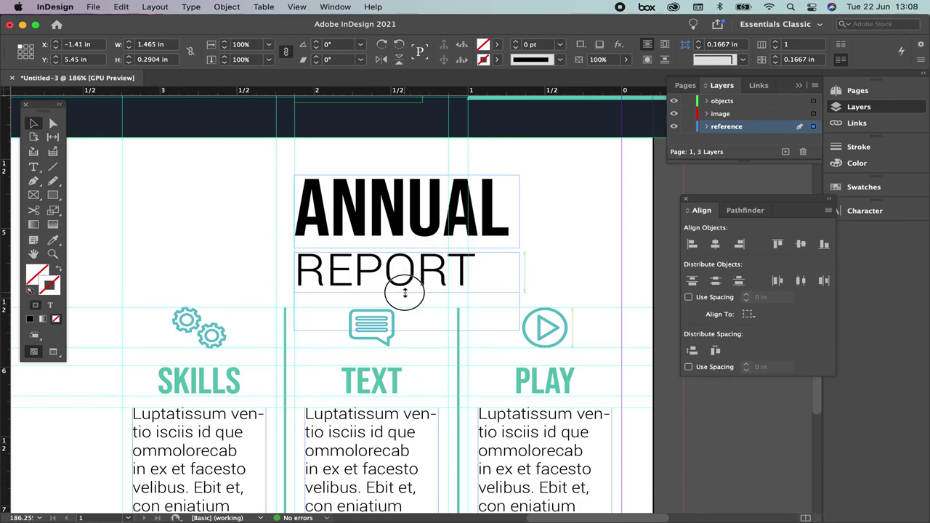
{"action": "scroll", "coordinate": [402, 273], "scroll_direction": "down", "scroll_amount": 1}
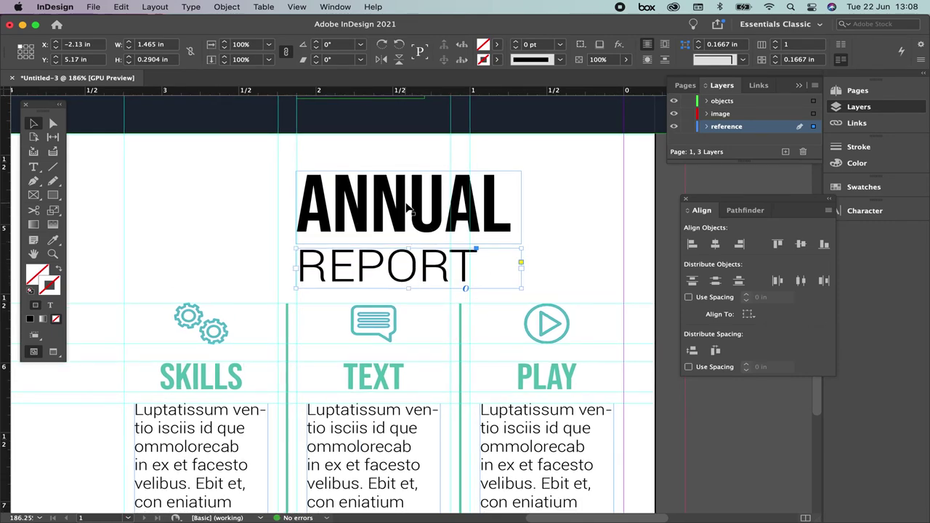
Centre-align the ANNUAL and REPORT text within their frames.
{"action": "double_click", "coordinate": [448, 200]}
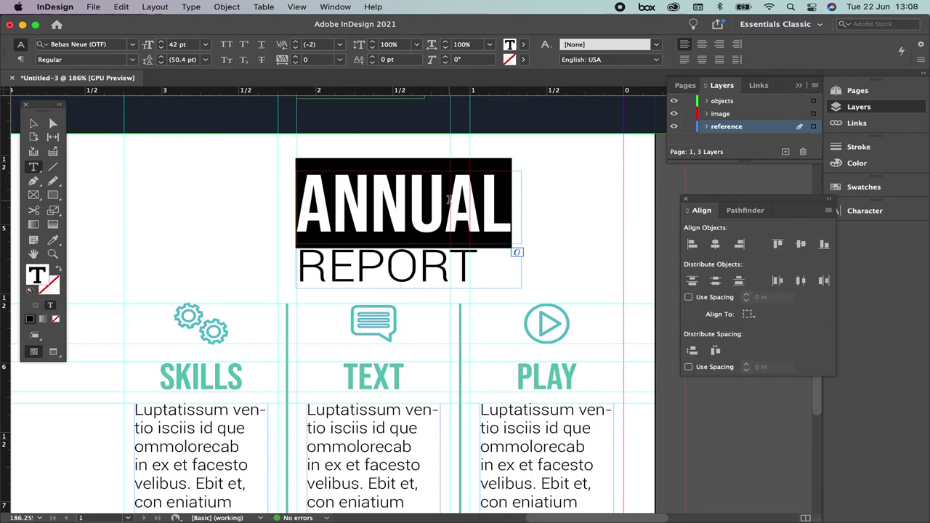
{"action": "key", "text": "Right"}
{"action": "key", "text": "shift+Down"}
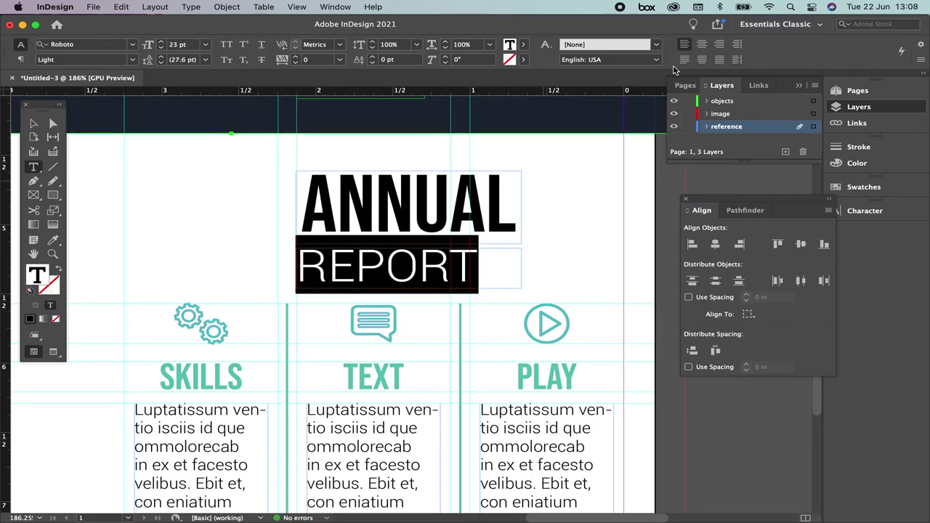
{"action": "left_click", "coordinate": [702, 44]}
{"action": "left_click", "coordinate": [33, 125]}
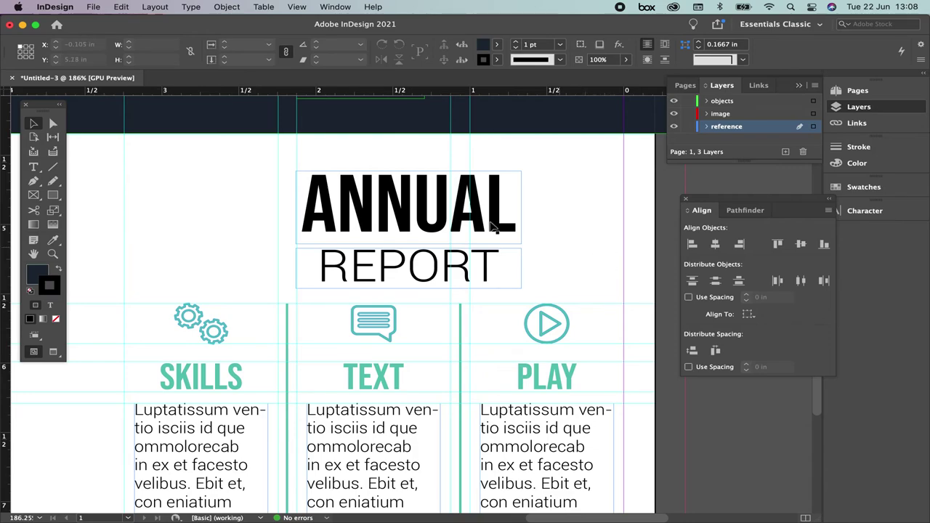
Nudge the ANNUAL and REPORT frames up together to about Y 4.52 in.
{"action": "left_click", "coordinate": [388, 247]}
{"action": "left_click", "coordinate": [392, 181], "text": "shift"}
{"action": "key", "text": "Up"}
{"action": "key", "text": "Up"}
{"action": "key", "text": "Up"}
{"action": "key", "text": "Up"}
{"action": "key", "text": "Up"}
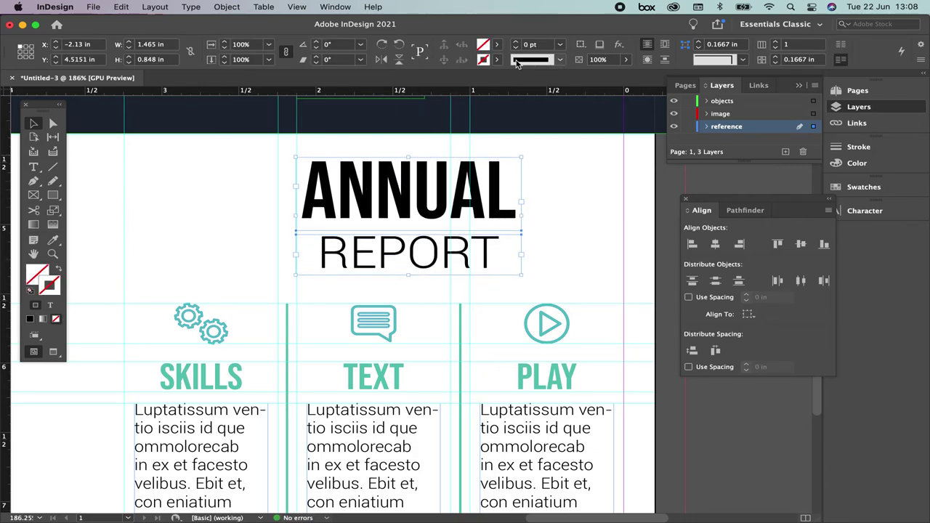
Colour the ANNUAL text with the dark blue swatch.
{"action": "double_click", "coordinate": [417, 187]}
{"action": "key", "text": "super+a"}
{"action": "left_click", "coordinate": [524, 45]}
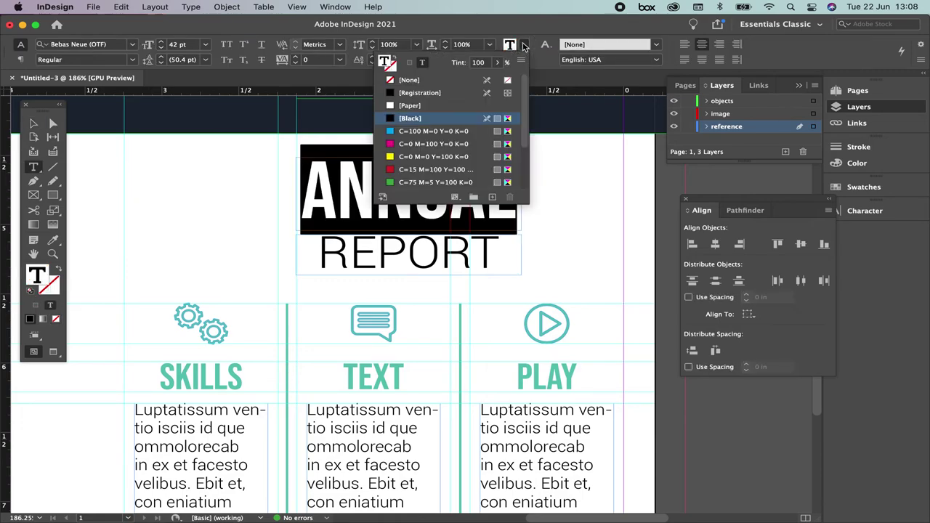
{"action": "scroll", "coordinate": [527, 138], "scroll_direction": "down", "scroll_amount": 3}
{"action": "left_click", "coordinate": [422, 157]}
Apply the dark blue swatch to the REPORT text and deselect it.
{"action": "left_click", "coordinate": [425, 251]}
{"action": "double_click", "coordinate": [425, 251]}
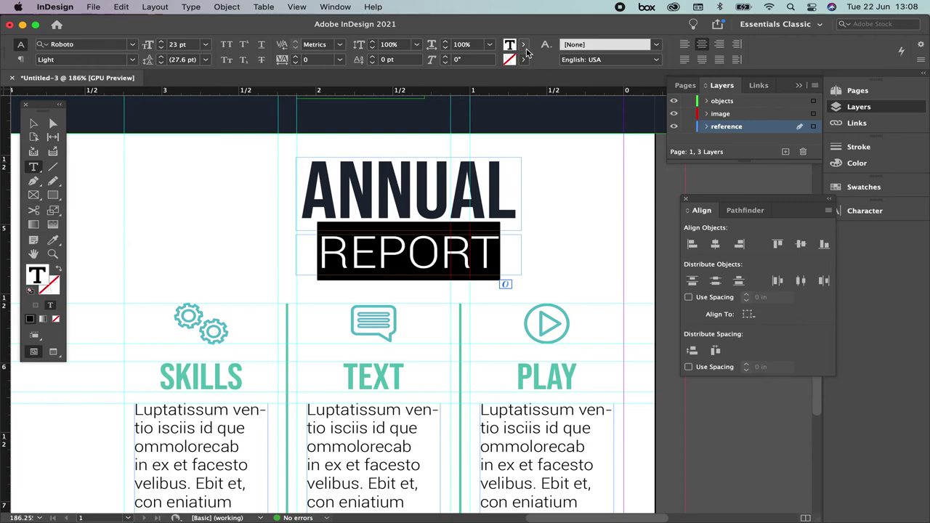
{"action": "left_click", "coordinate": [523, 45]}
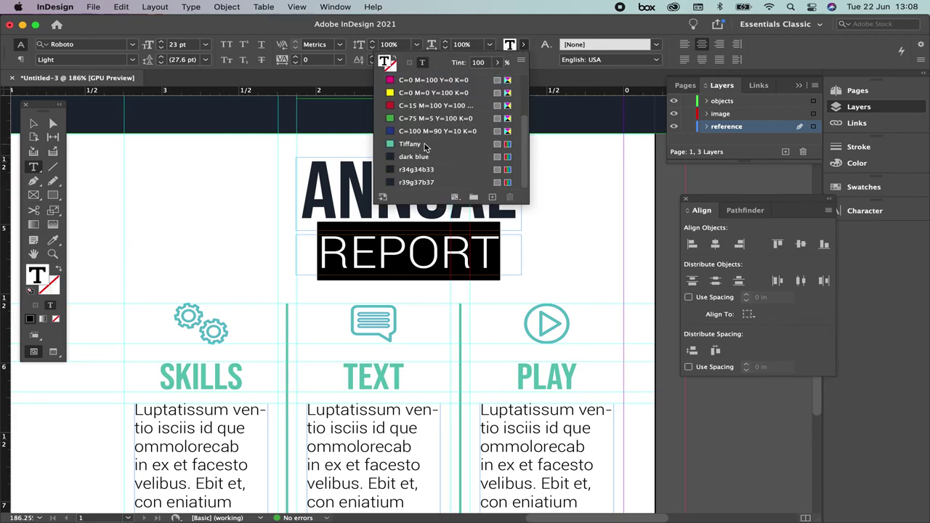
{"action": "left_click", "coordinate": [419, 158]}
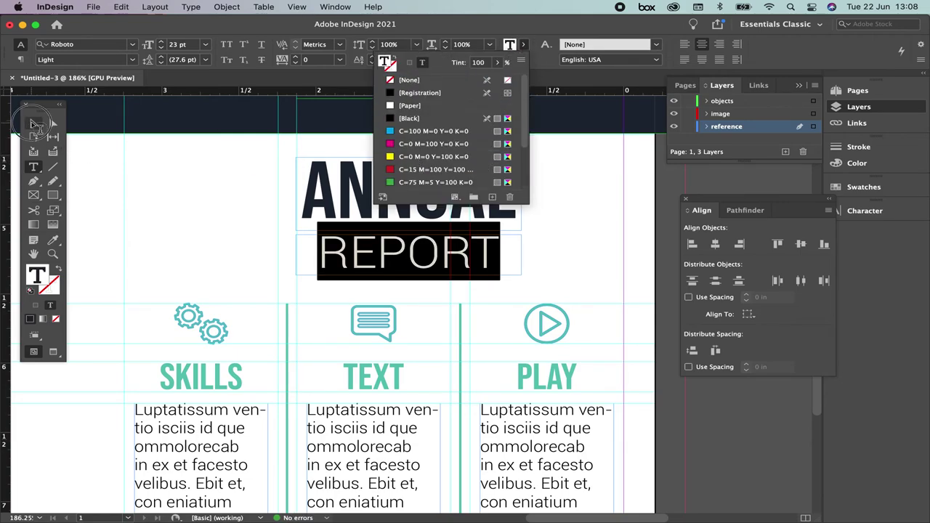
{"action": "left_click", "coordinate": [34, 124]}
{"action": "left_click", "coordinate": [143, 199]}
Draw a rectangle 5.9 by 0.57 in along the page's lower edge, spanning from bleed to bleed below the text columns.
{"action": "key", "text": "super+0"}
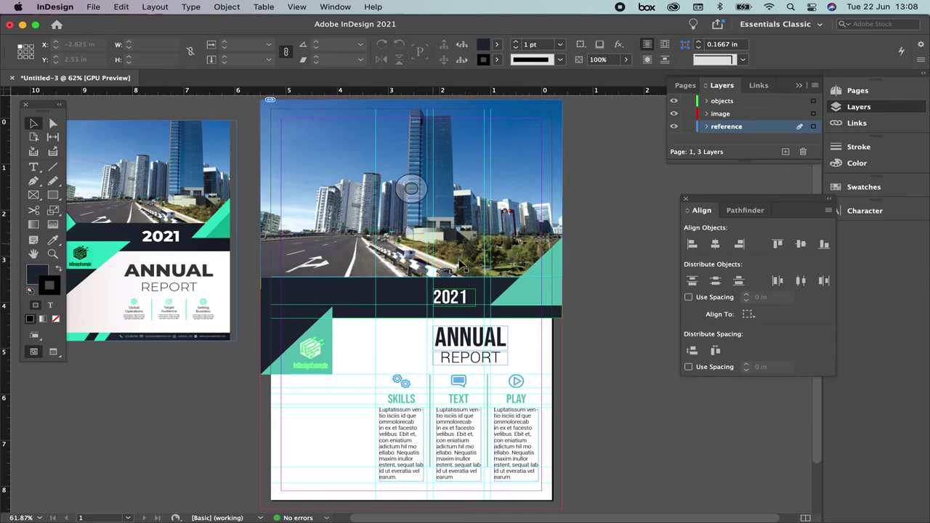
{"action": "left_click_drag", "start_coordinate": [436, 407], "coordinate": [468, 344]}
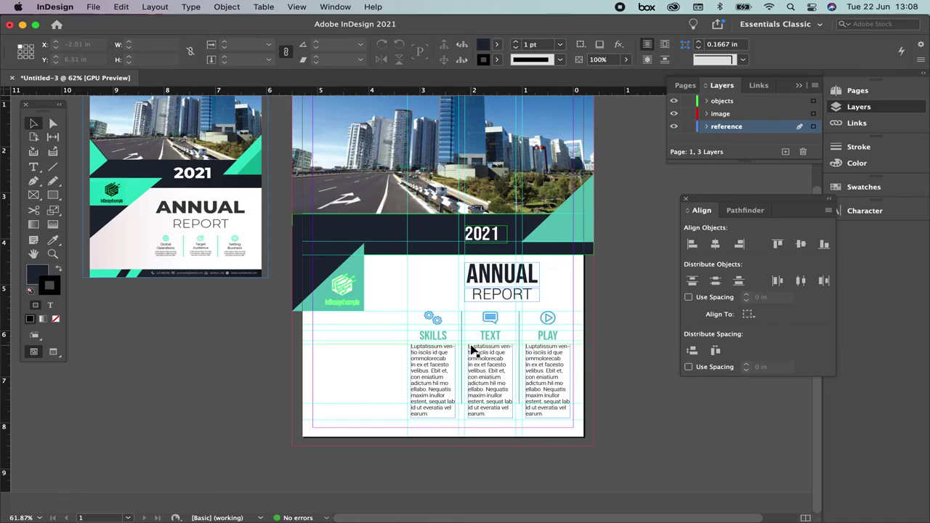
{"action": "left_click", "coordinate": [514, 339]}
{"action": "left_click_drag", "start_coordinate": [392, 434], "coordinate": [426, 438]}
{"action": "left_click", "coordinate": [58, 196]}
{"action": "left_click_drag", "start_coordinate": [261, 419], "coordinate": [670, 451]}
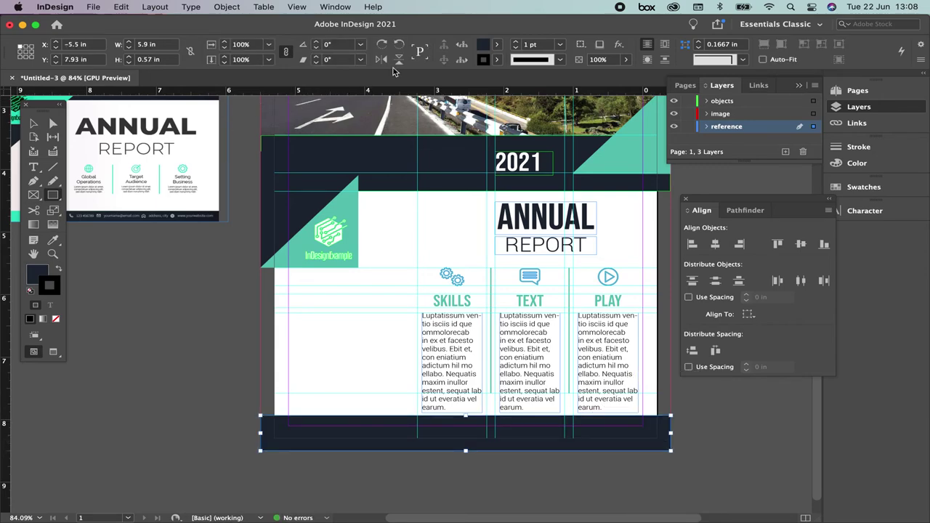
Remove the stroke from the footer rectangle and check that its fill uses the dark blue swatch.
{"action": "left_click", "coordinate": [497, 59]}
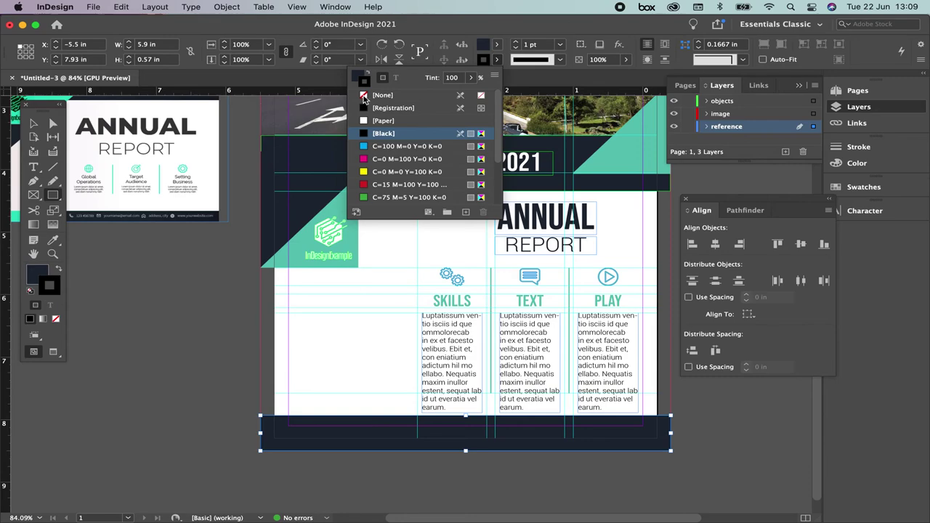
{"action": "left_click", "coordinate": [365, 97]}
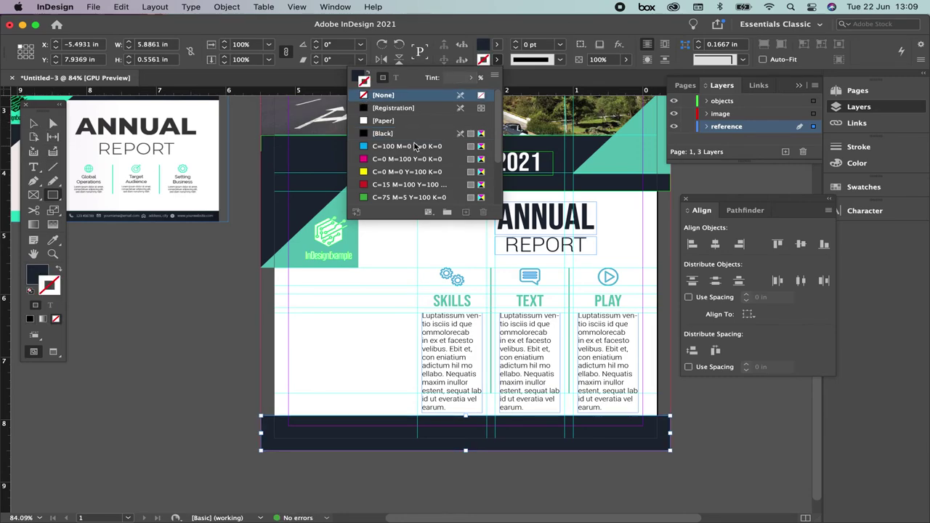
{"action": "scroll", "coordinate": [492, 129], "scroll_direction": "down", "scroll_amount": 5}
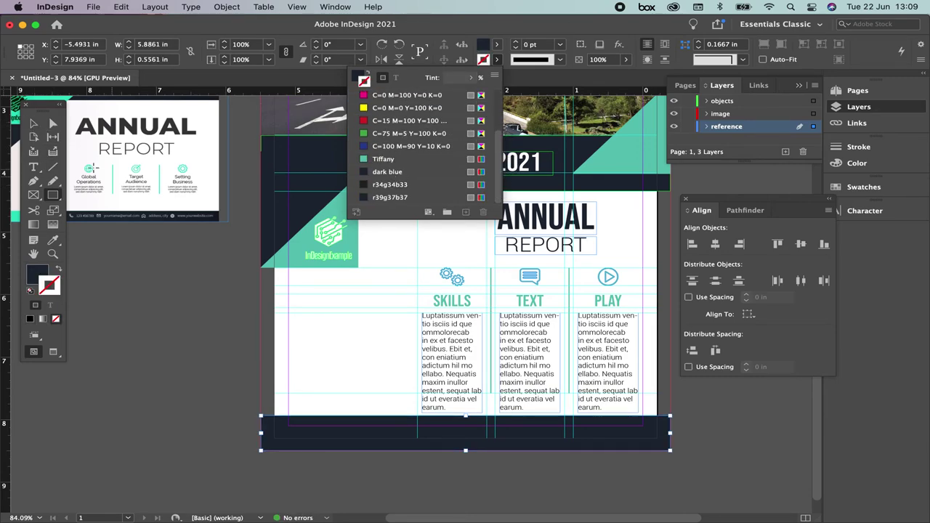
{"action": "left_click", "coordinate": [34, 123]}
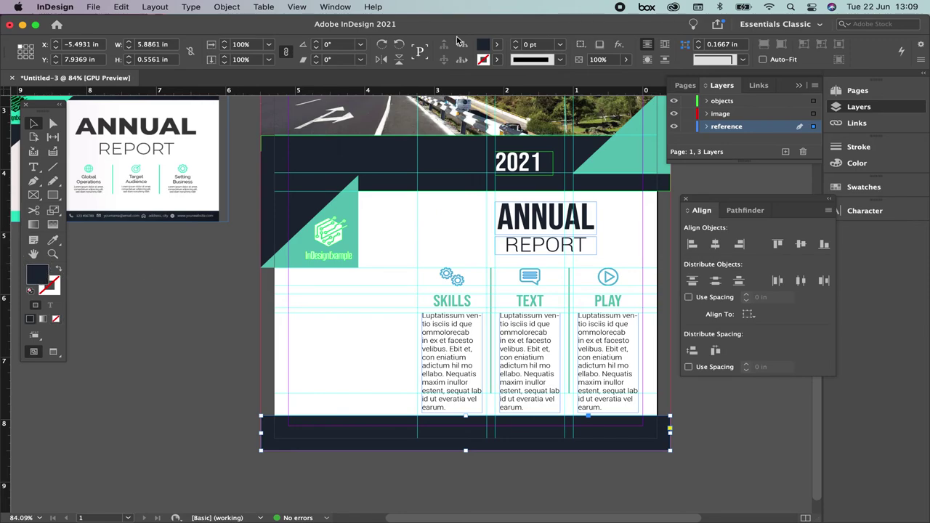
{"action": "left_click", "coordinate": [497, 45]}
{"action": "scroll", "coordinate": [446, 129], "scroll_direction": "down", "scroll_amount": 1}
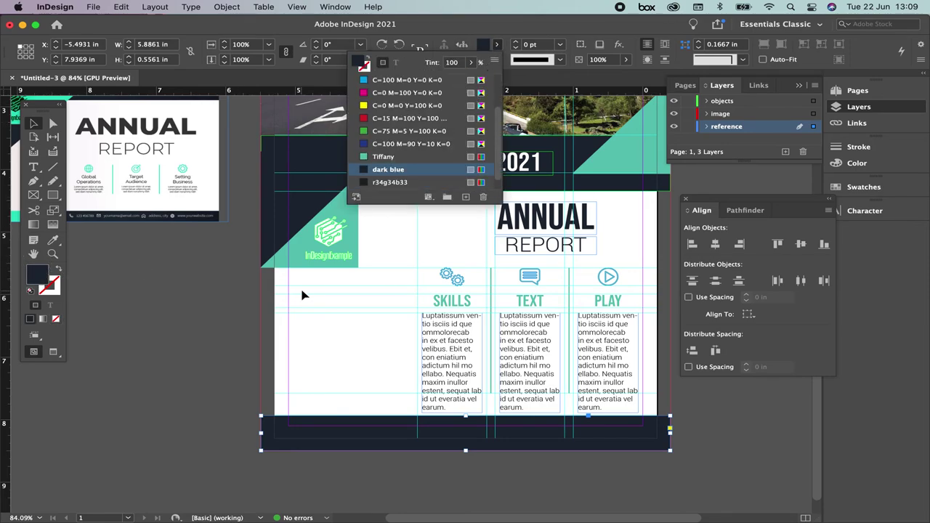
{"action": "left_click", "coordinate": [242, 361]}
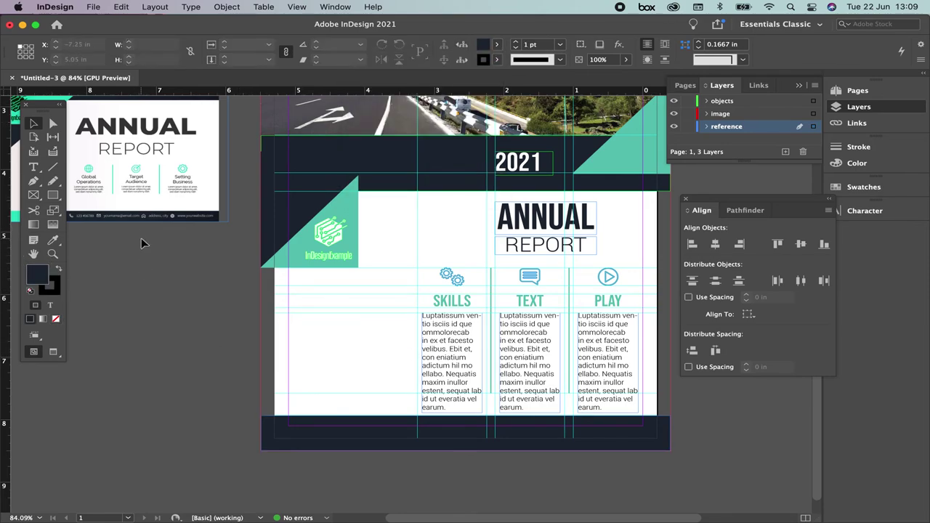
Switch to the icons.ai document in Adobe Illustrator.
{"action": "left_click", "coordinate": [120, 158]}
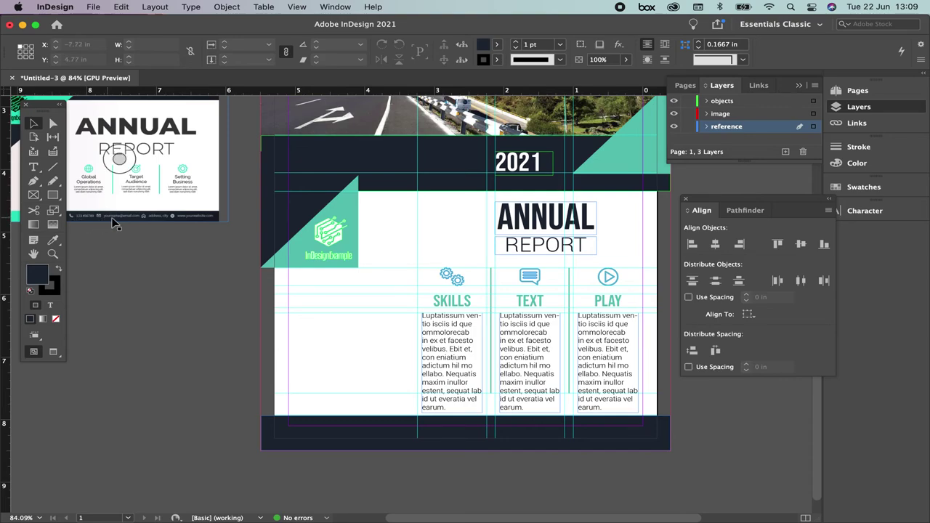
{"action": "mouse_move", "coordinate": [454, 517]}
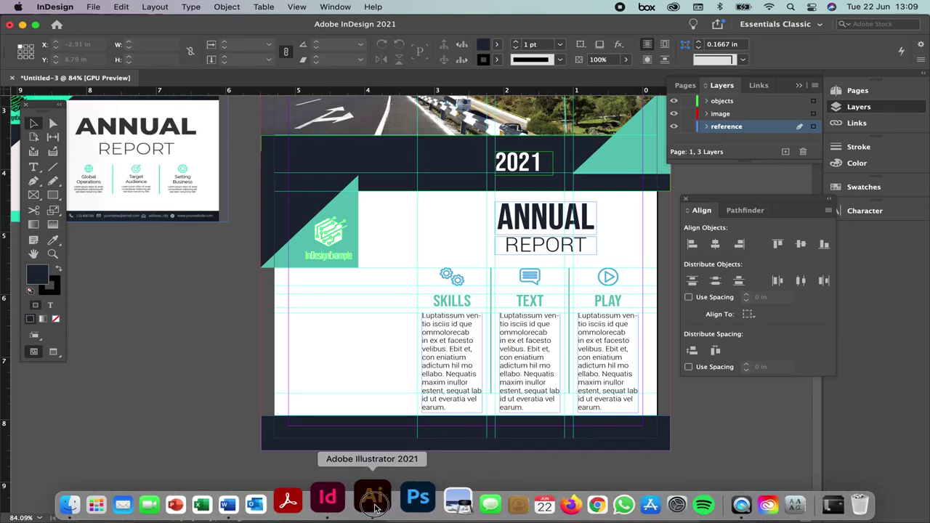
{"action": "left_click", "coordinate": [374, 499]}
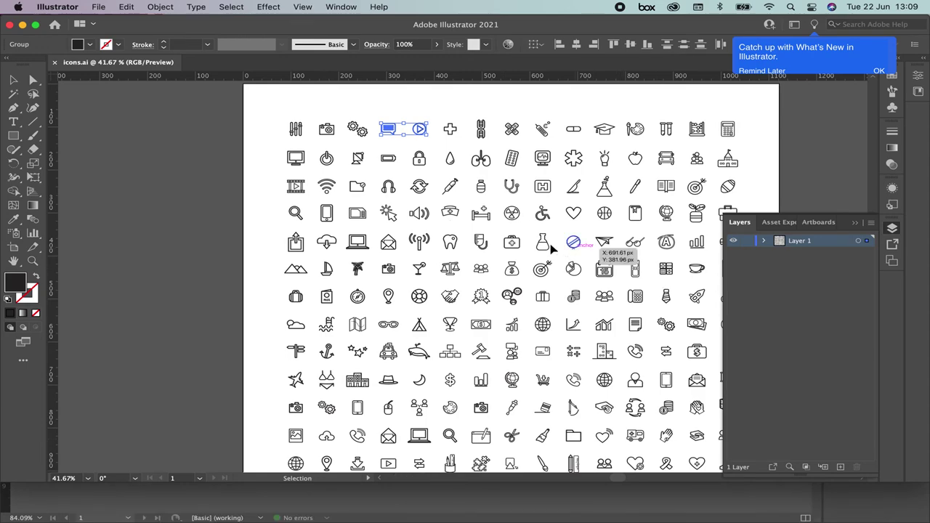
Copy the magnifier and smartphone icons from icons.ai, switch to Adobe InDesign and paste them onto the cover page.
{"action": "left_click", "coordinate": [329, 214]}
{"action": "left_click", "coordinate": [295, 214], "text": "shift"}
{"action": "key", "text": "a"}
{"action": "key", "text": "v"}
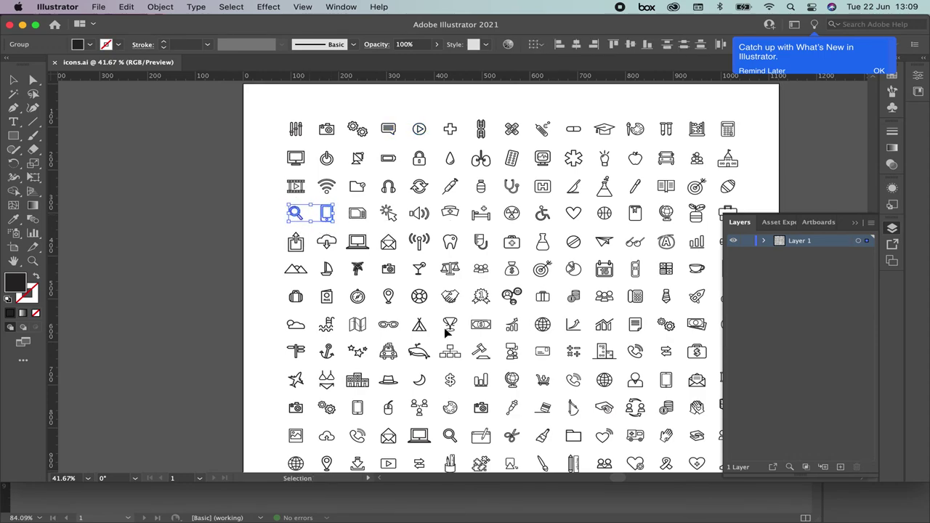
{"action": "mouse_move", "coordinate": [502, 518]}
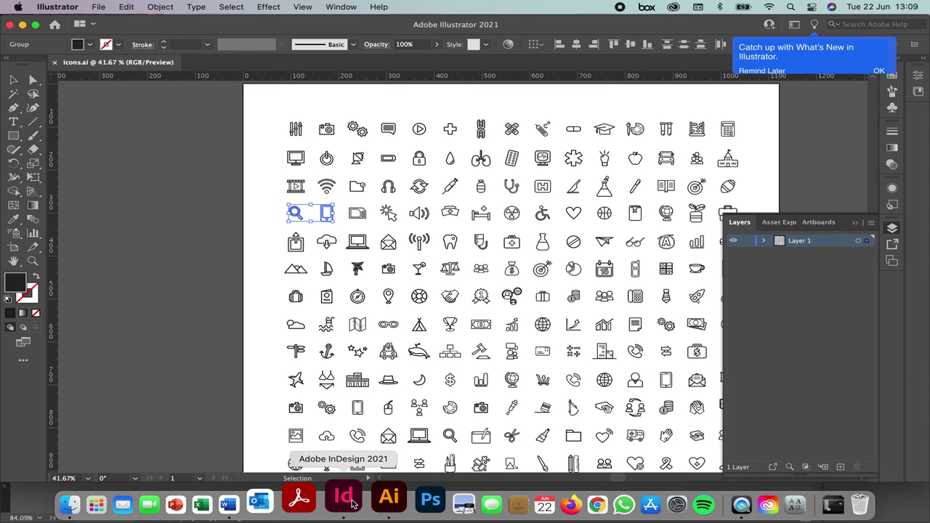
{"action": "left_click", "coordinate": [308, 503]}
{"action": "key", "text": "cmd+v"}
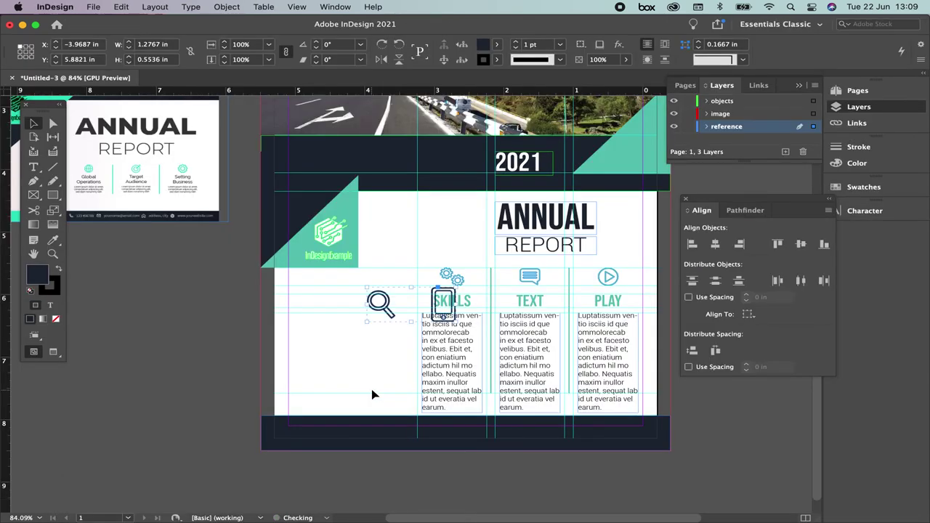
Move the pasted icons into the blank area beside the SKILLS text column and ungroup them.
{"action": "left_click_drag", "start_coordinate": [380, 306], "coordinate": [335, 341]}
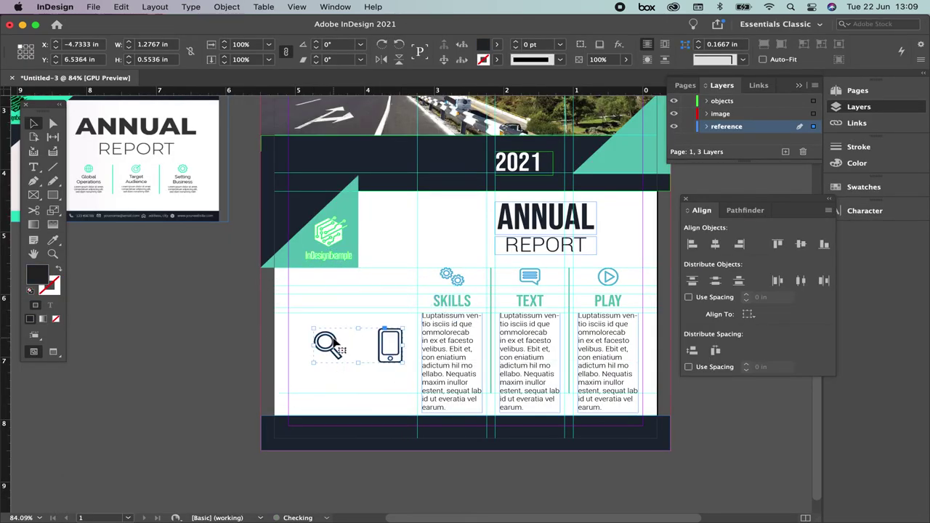
{"action": "right_click", "coordinate": [333, 342]}
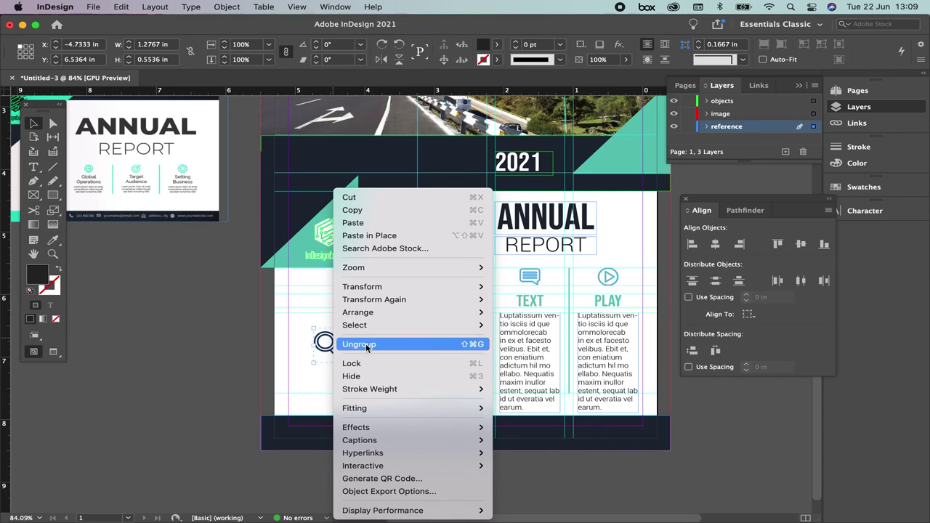
{"action": "left_click", "coordinate": [367, 345]}
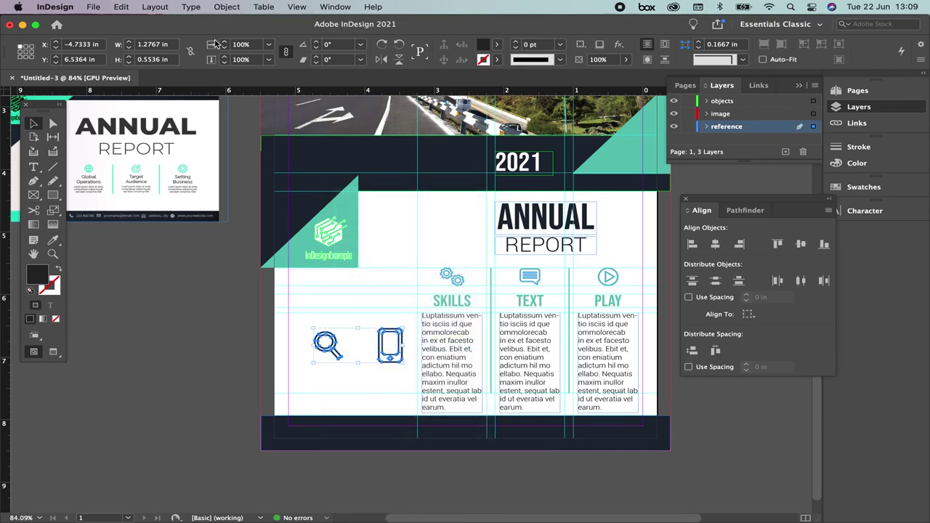
{"action": "left_click", "coordinate": [226, 7]}
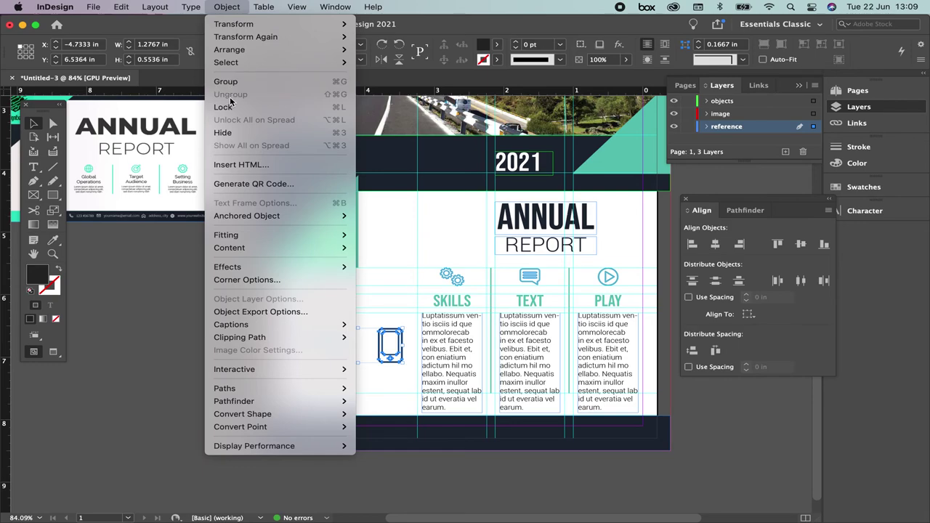
{"action": "left_click", "coordinate": [221, 6]}
{"action": "left_click", "coordinate": [369, 374]}
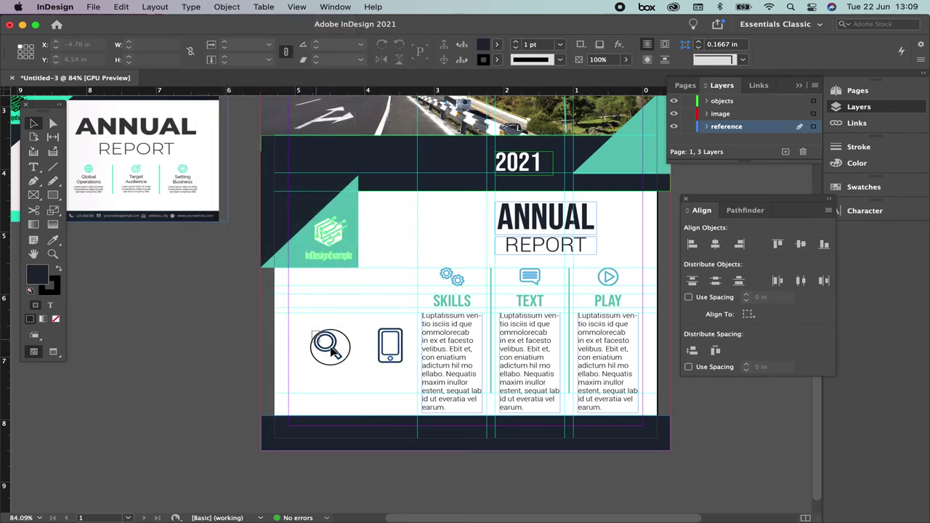
Select all parts of the magnifier icon and fill them with the [Paper] swatch.
{"action": "left_click_drag", "start_coordinate": [313, 331], "coordinate": [369, 375]}
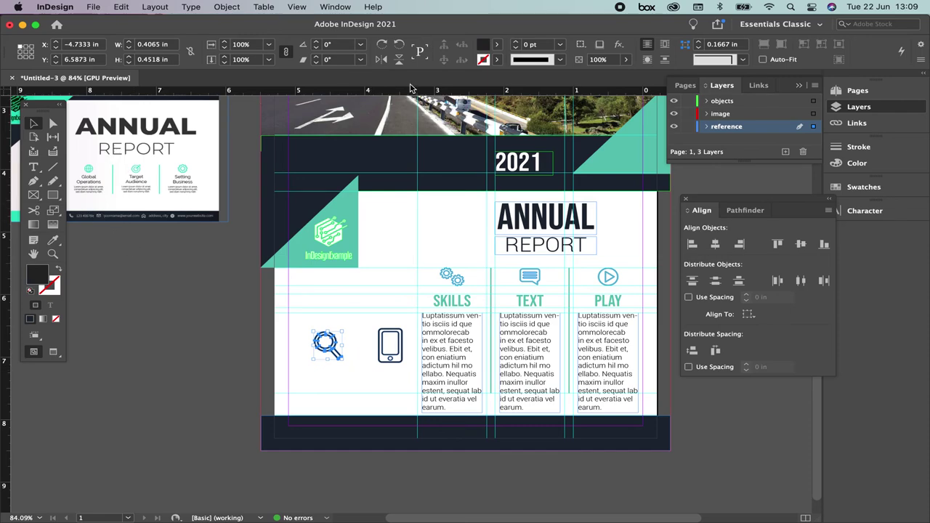
{"action": "left_click", "coordinate": [497, 46]}
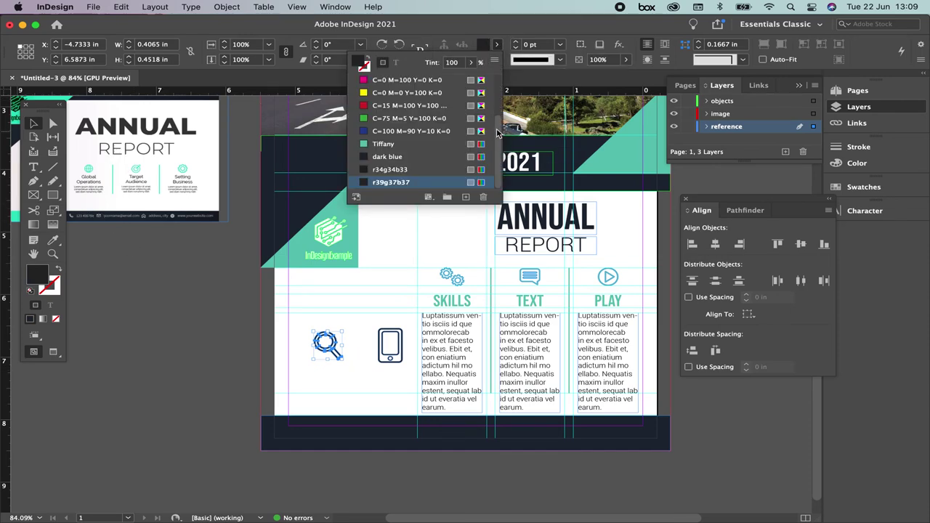
{"action": "left_click_drag", "start_coordinate": [499, 134], "coordinate": [499, 79]}
{"action": "left_click", "coordinate": [386, 107]}
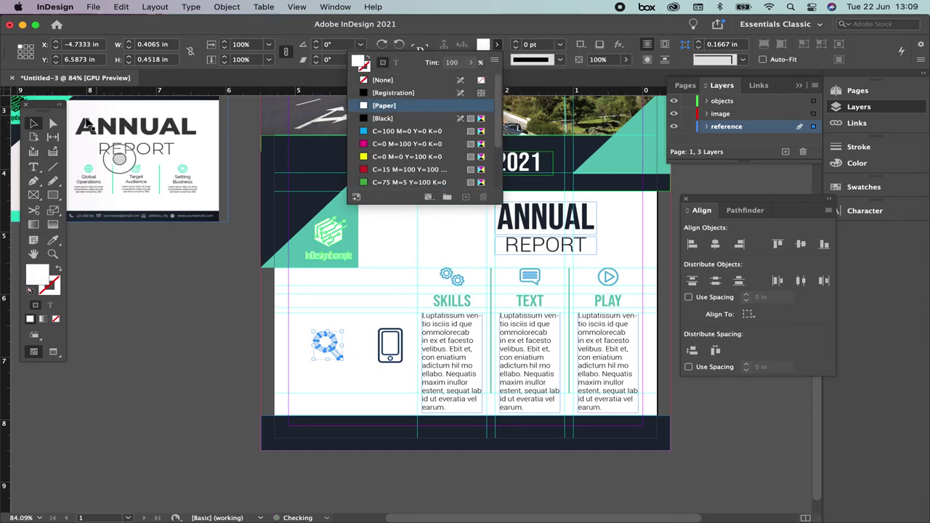
{"action": "left_click", "coordinate": [37, 127]}
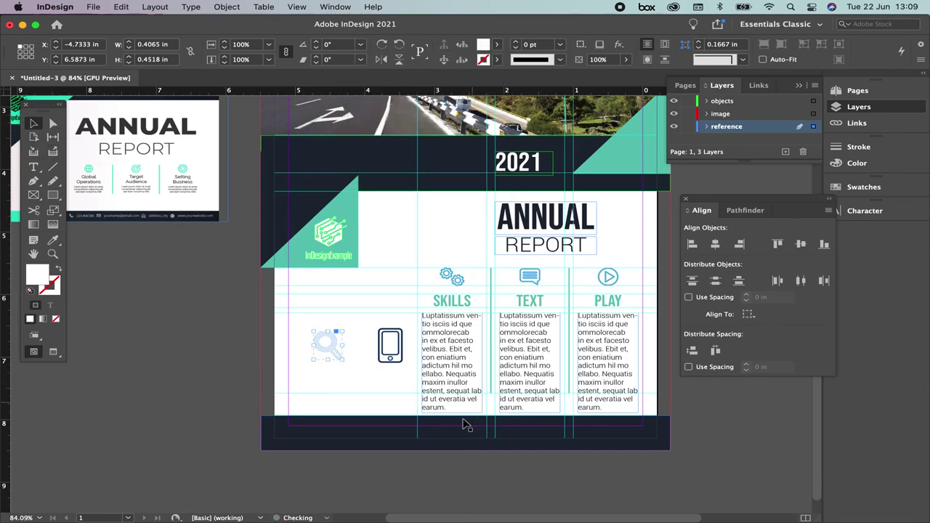
Place the white magnifier icon on the footer below the SKILLS column, scaled down to about 0.2 by 0.23 in.
{"action": "left_click_drag", "start_coordinate": [341, 331], "coordinate": [333, 342]}
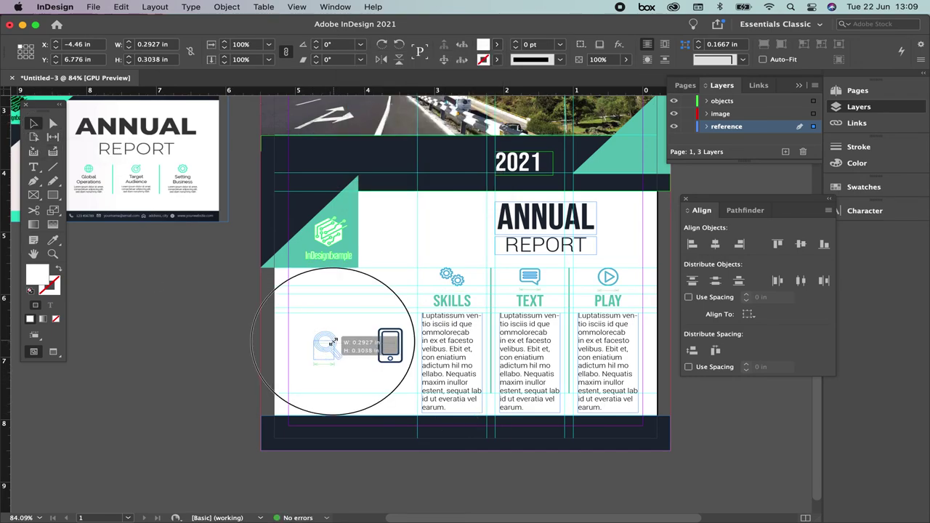
{"action": "left_click", "coordinate": [353, 379]}
{"action": "left_click_drag", "start_coordinate": [314, 340], "coordinate": [386, 388]}
{"action": "left_click", "coordinate": [333, 357]}
{"action": "left_click_drag", "start_coordinate": [338, 359], "coordinate": [454, 430]}
{"action": "scroll", "coordinate": [311, 270], "scroll_direction": "down", "scroll_amount": 2}
{"action": "scroll", "coordinate": [311, 270], "scroll_direction": "right", "scroll_amount": 1}
{"action": "scroll", "coordinate": [311, 270], "scroll_direction": "down", "scroll_amount": 3}
{"action": "scroll", "coordinate": [311, 271], "scroll_direction": "right", "scroll_amount": 2}
{"action": "left_click_drag", "start_coordinate": [357, 291], "coordinate": [483, 396]}
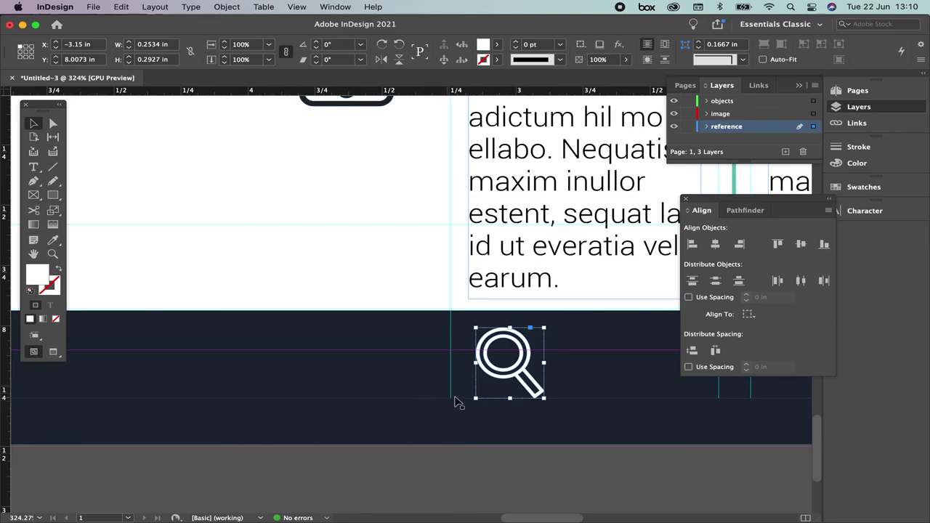
{"action": "left_click_drag", "start_coordinate": [545, 398], "coordinate": [531, 383]}
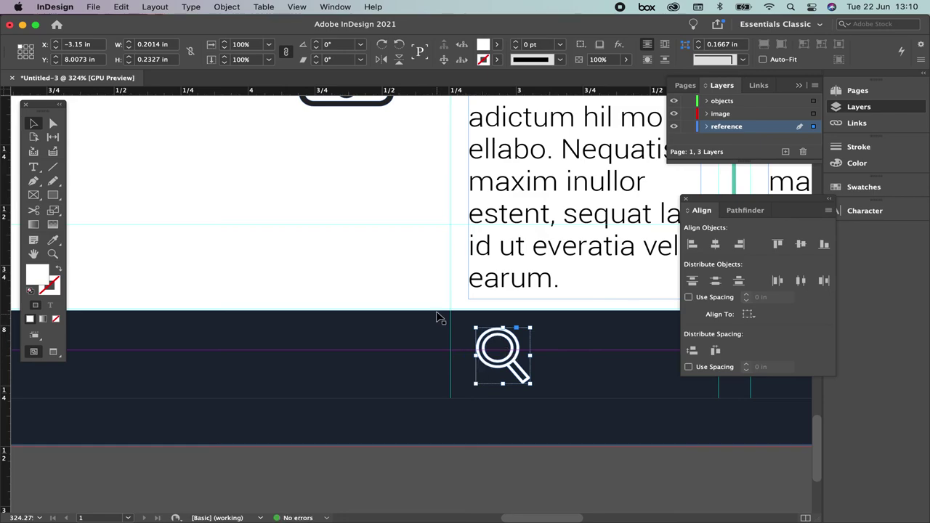
Shorten the footer rectangle to about 0.36 in high, ending at the page edge, and centre the magnifier vertically on it.
{"action": "left_click", "coordinate": [487, 430]}
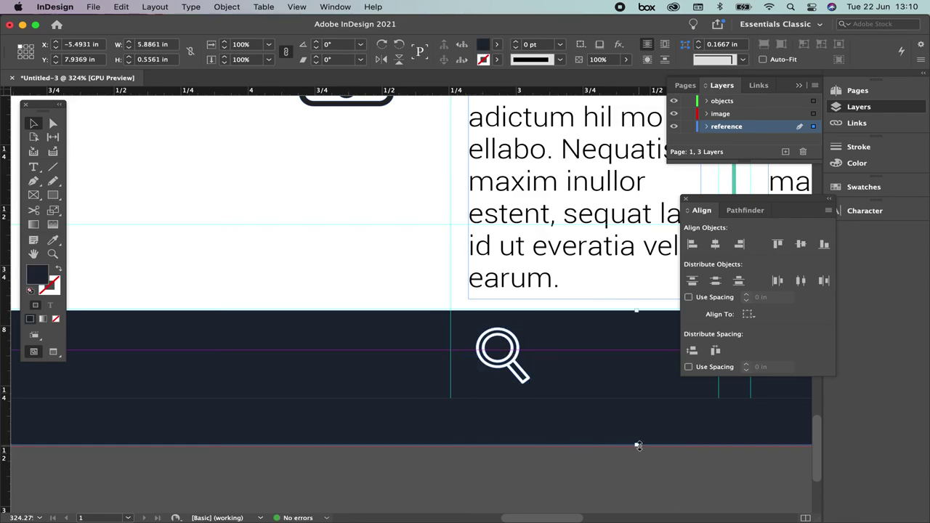
{"action": "left_click_drag", "start_coordinate": [638, 445], "coordinate": [640, 397]}
{"action": "left_click", "coordinate": [522, 341], "text": "shift"}
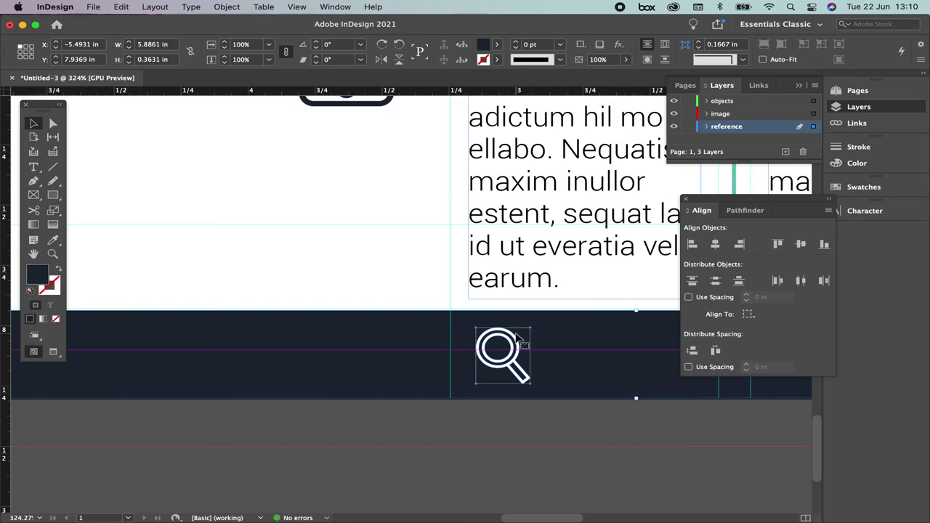
{"action": "left_click", "coordinate": [801, 244]}
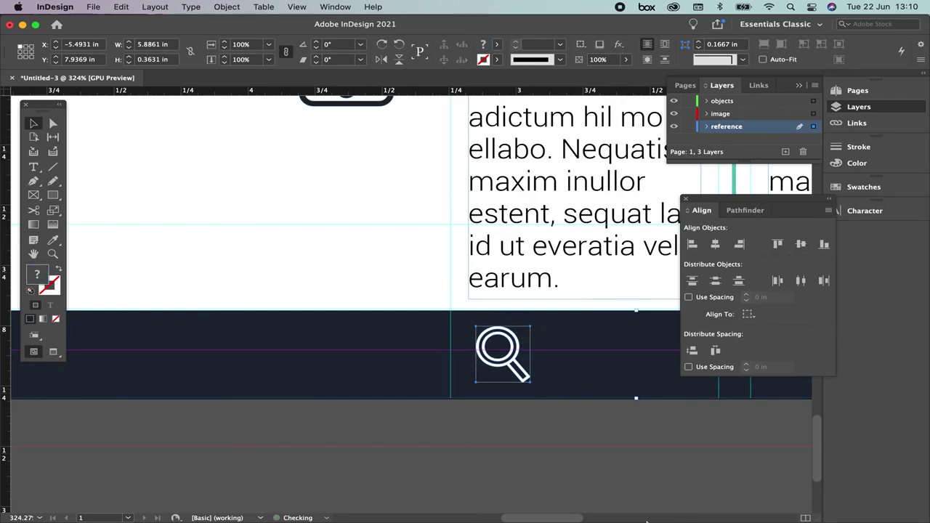
{"action": "left_click", "coordinate": [637, 473]}
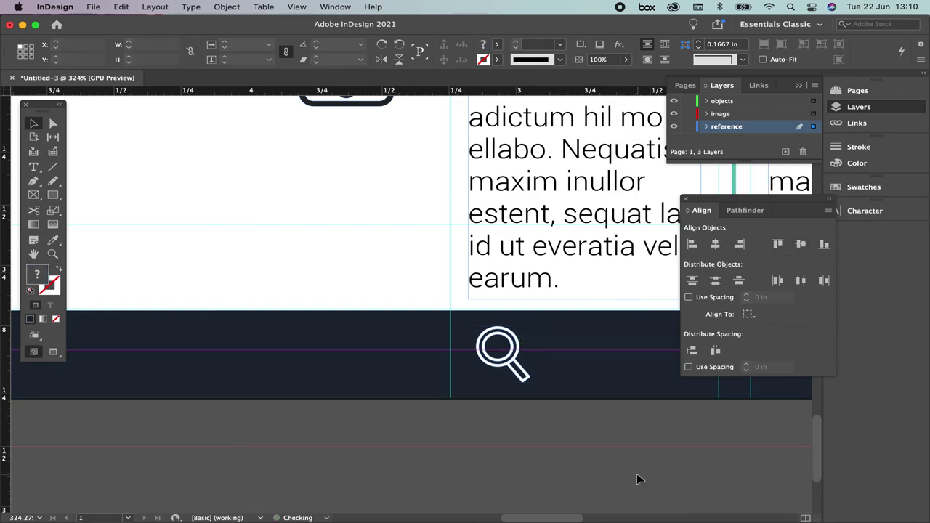
Draw a text frame about 0.53 by 0.23 in beside the footer magnifier and set its font to Roboto Light.
{"action": "left_click", "coordinate": [33, 166]}
{"action": "left_click_drag", "start_coordinate": [539, 327], "coordinate": [679, 381]}
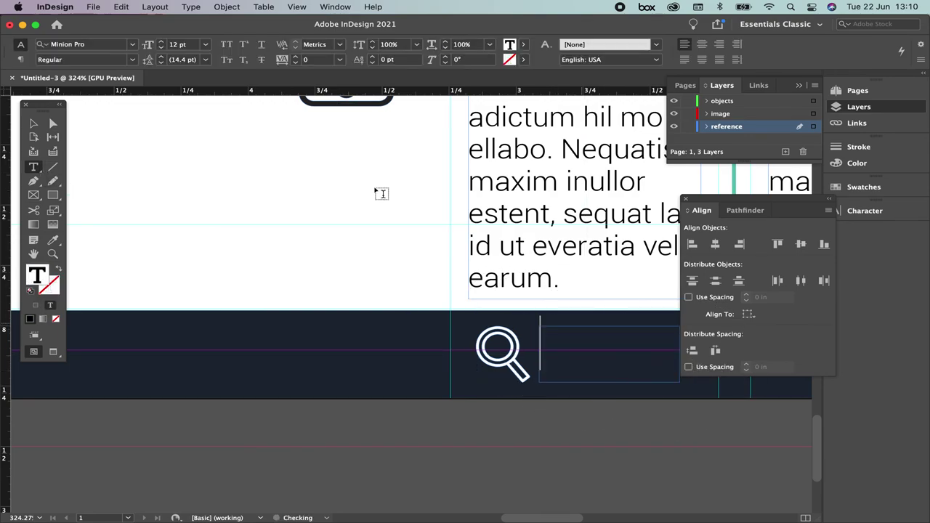
{"action": "left_click", "coordinate": [84, 44]}
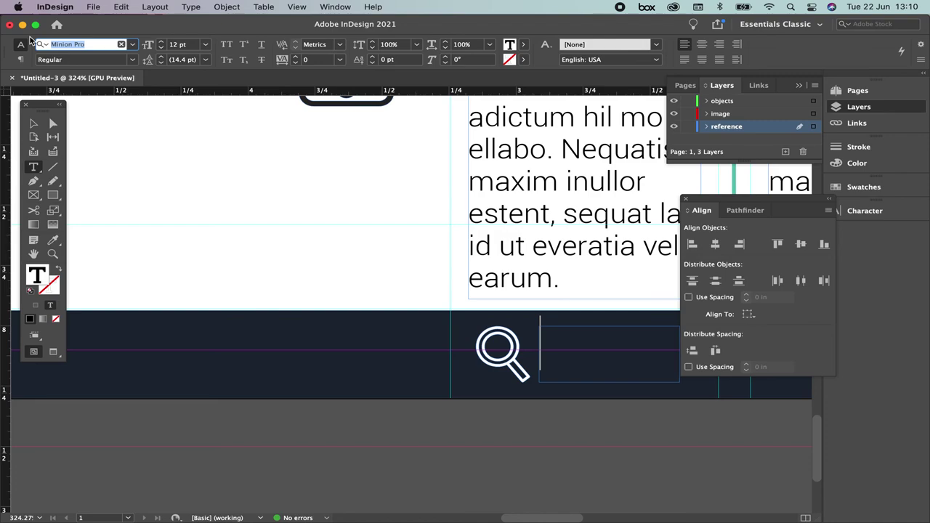
{"action": "type", "text": "SEARC"}
{"action": "left_click", "coordinate": [23, 45]}
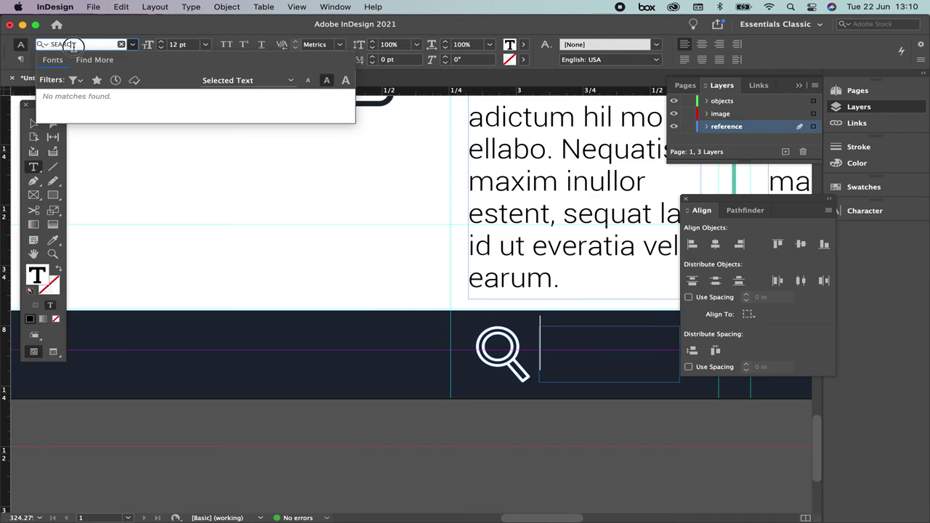
{"action": "type", "text": "ROBO"}
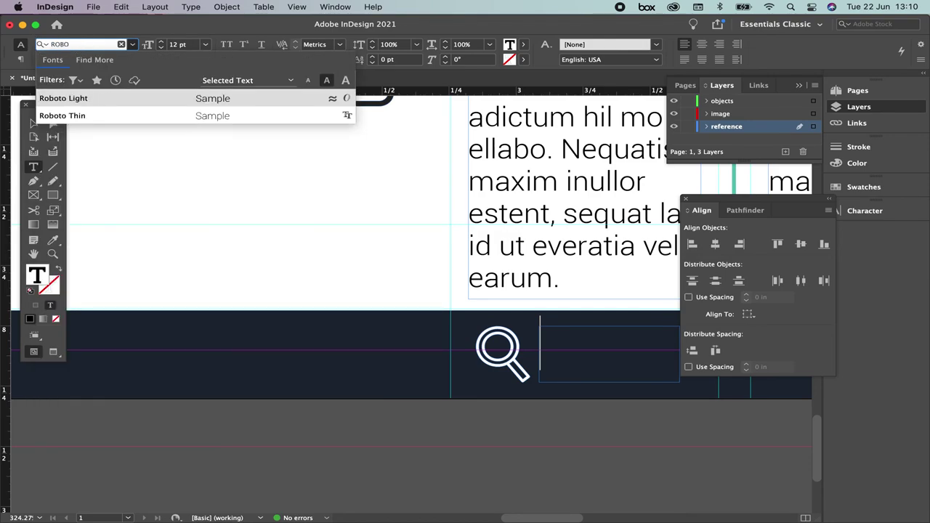
{"action": "key", "text": "Return"}
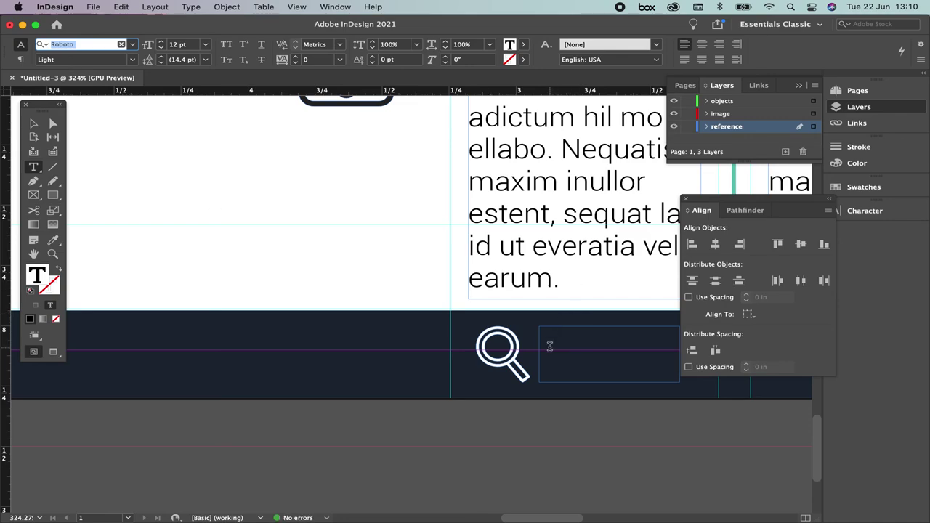
Enter SEARCH in the footer text frame and set the text colour to [Paper].
{"action": "left_click", "coordinate": [550, 346]}
{"action": "type", "text": "SEARCH"}
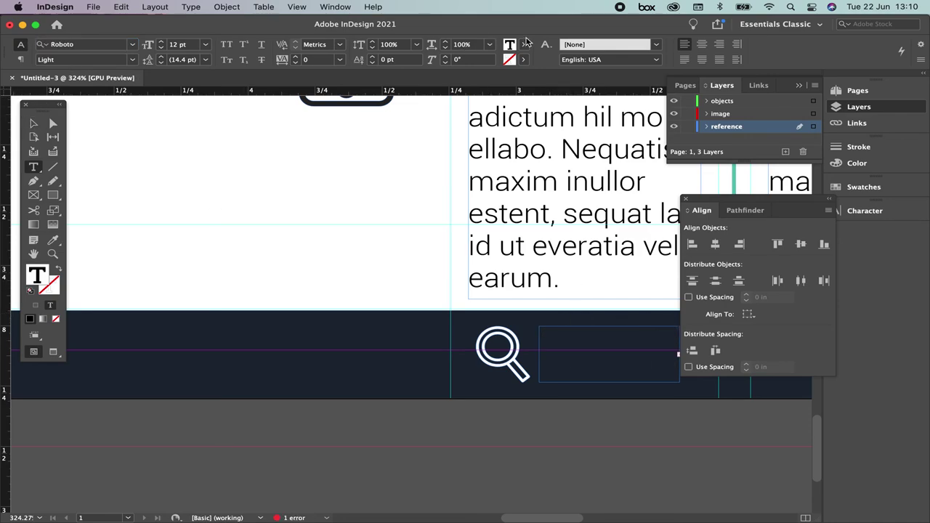
{"action": "left_click", "coordinate": [525, 45]}
{"action": "left_click", "coordinate": [438, 106]}
{"action": "key", "text": "Escape"}
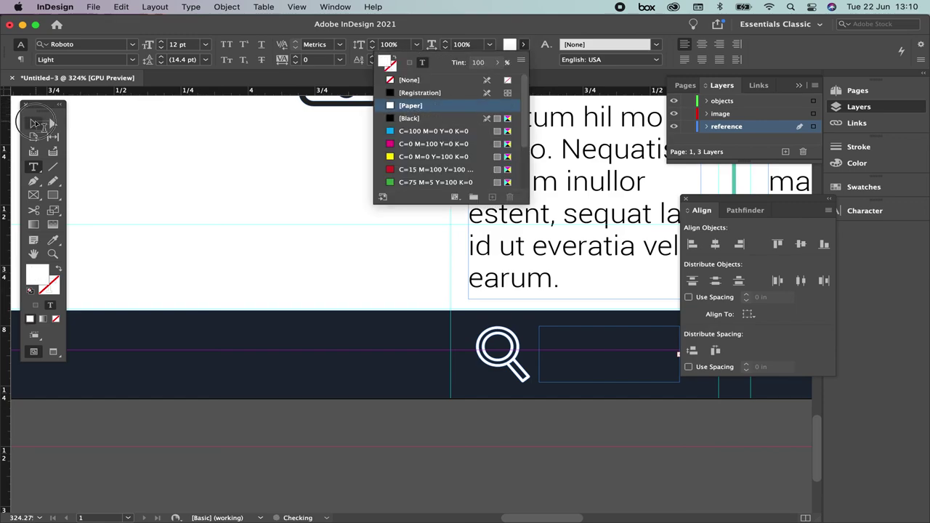
Enlarge the SEARCH text frame to about 0.67 by 0.3 in and shift it down in line with the magnifier.
{"action": "scroll", "coordinate": [312, 213], "scroll_direction": "right", "scroll_amount": 5}
{"action": "scroll", "coordinate": [196, 177], "scroll_direction": "right", "scroll_amount": 5}
{"action": "scroll", "coordinate": [227, 229], "scroll_direction": "down", "scroll_amount": 2}
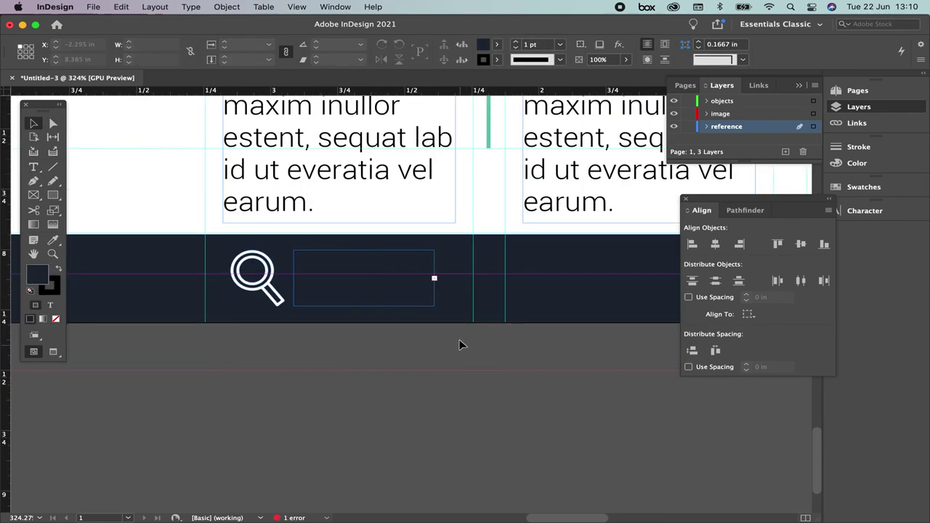
{"action": "left_click", "coordinate": [434, 268]}
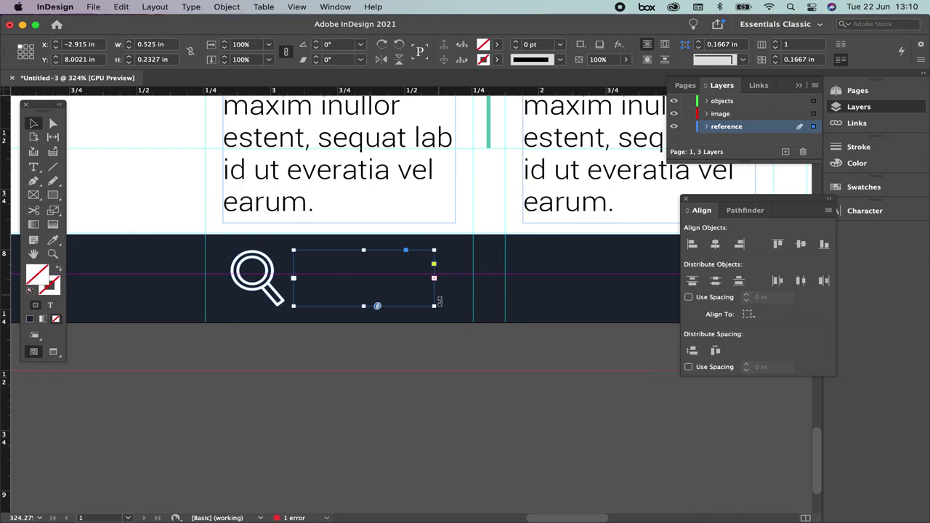
{"action": "left_click_drag", "start_coordinate": [433, 306], "coordinate": [473, 321]}
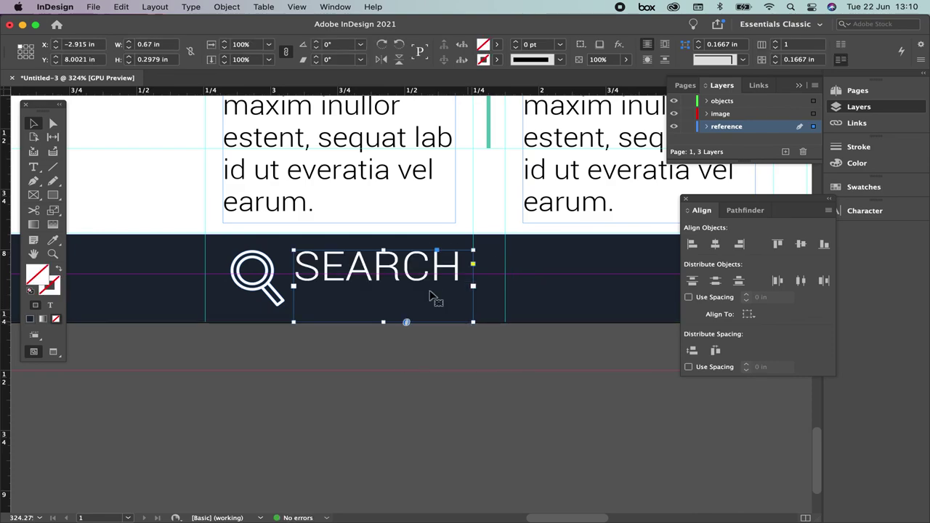
{"action": "left_click_drag", "start_coordinate": [383, 270], "coordinate": [383, 285]}
{"action": "left_click_drag", "start_coordinate": [384, 338], "coordinate": [360, 280]}
{"action": "left_click", "coordinate": [413, 356]}
Set the fill of the phone icon beside the text columns to [Paper].
{"action": "key", "text": "super+0"}
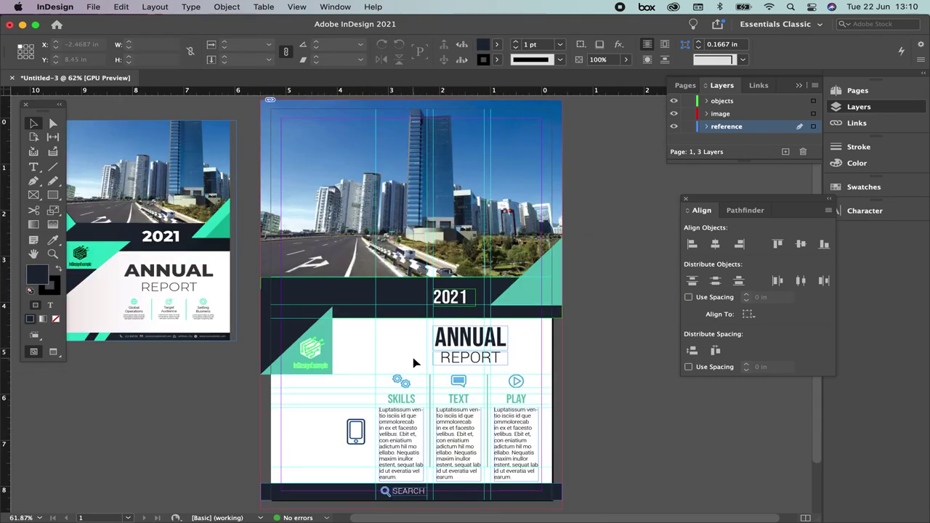
{"action": "scroll", "coordinate": [413, 357], "scroll_direction": "down", "scroll_amount": 3}
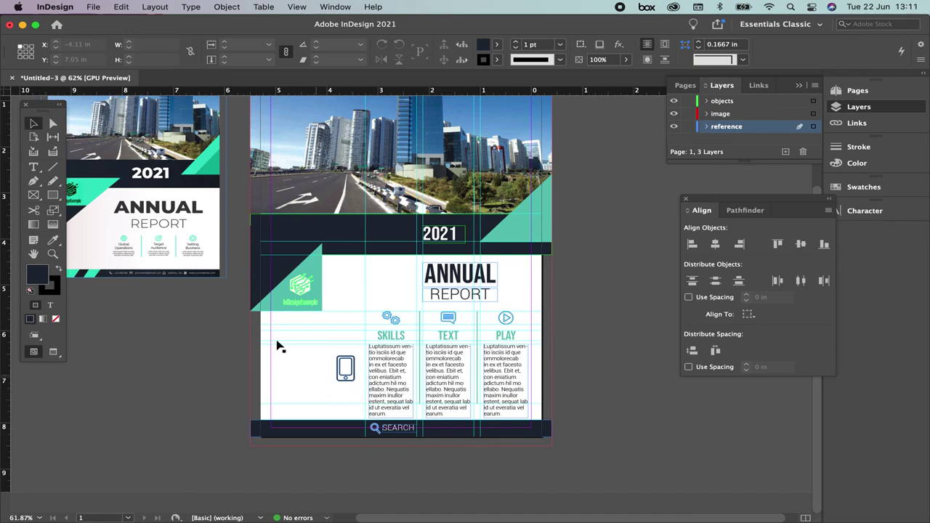
{"action": "left_click", "coordinate": [341, 364]}
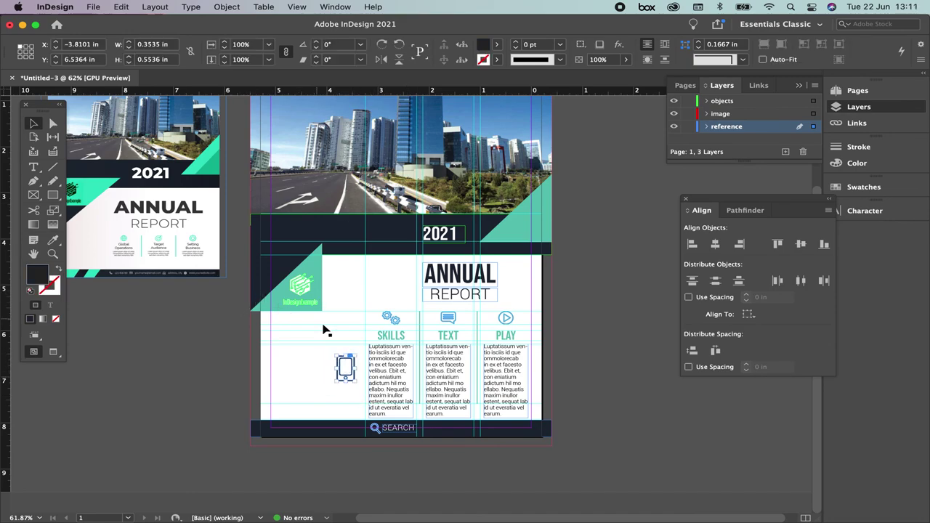
{"action": "double_click", "coordinate": [346, 369]}
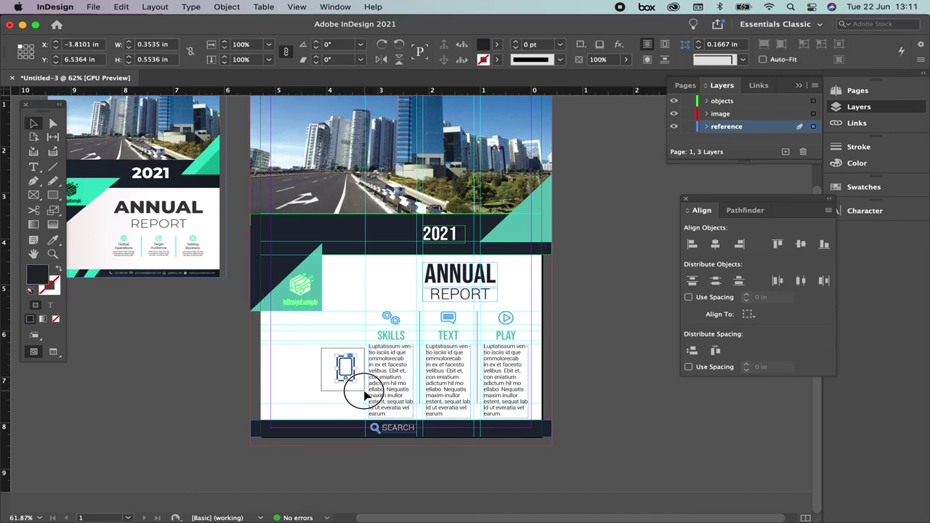
{"action": "left_click", "coordinate": [496, 45]}
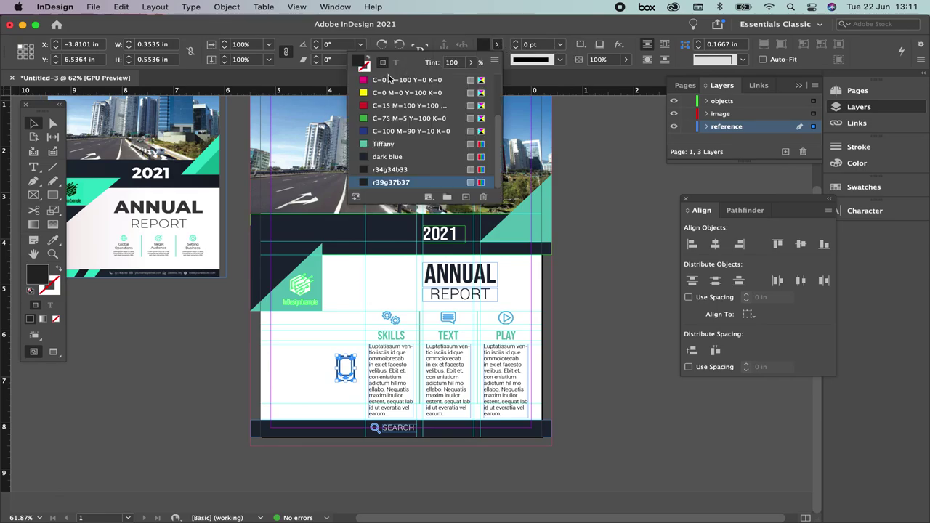
{"action": "scroll", "coordinate": [498, 127], "scroll_direction": "up", "scroll_amount": 3}
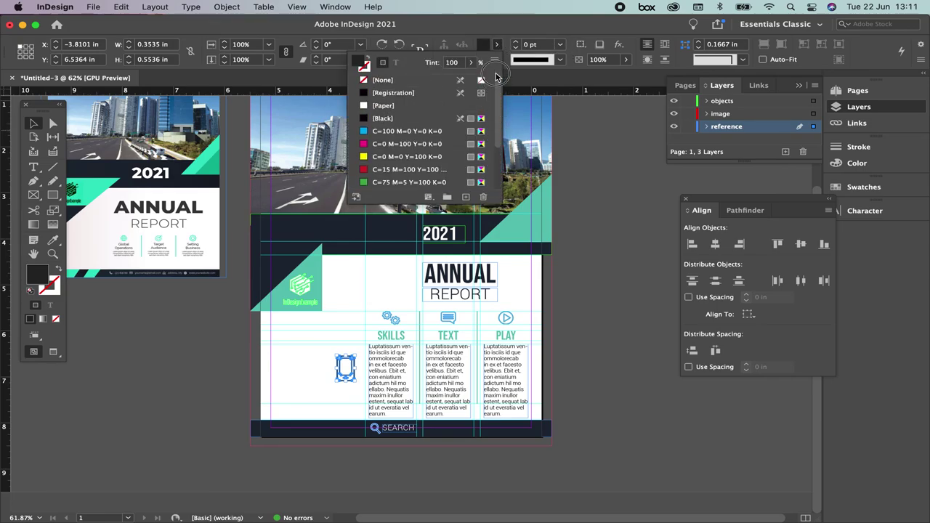
{"action": "left_click", "coordinate": [365, 106]}
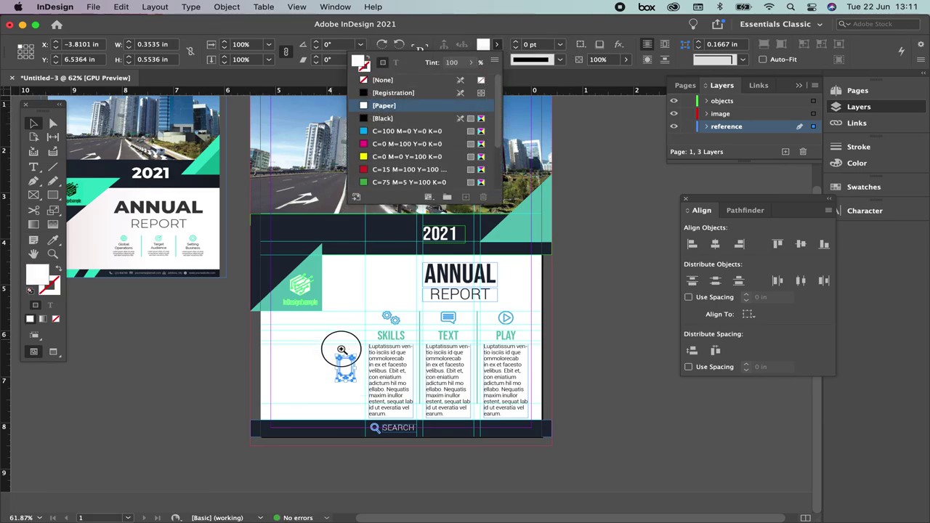
Shrink the phone icon to about 0.13 by 0.23 in and place it in the footer, following the SEARCH label.
{"action": "scroll", "coordinate": [338, 348], "scroll_direction": "up", "scroll_amount": 4}
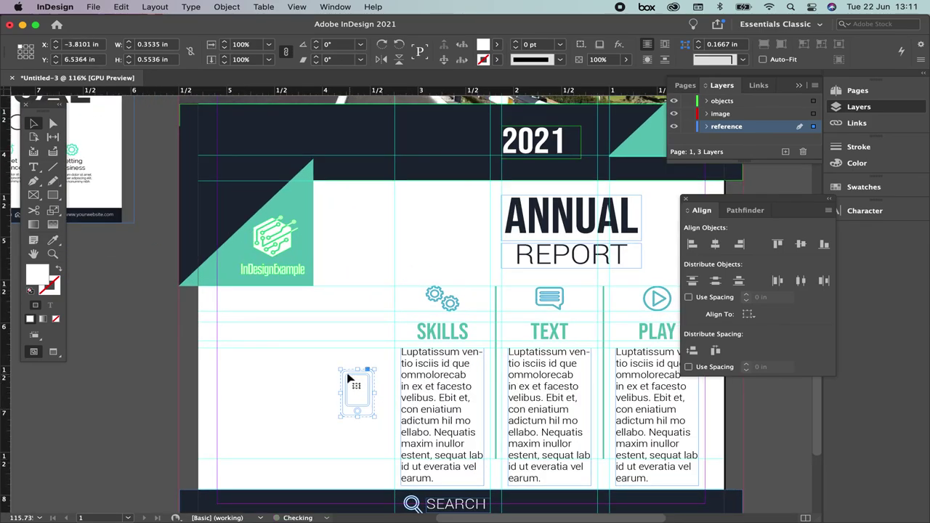
{"action": "left_click_drag", "start_coordinate": [344, 369], "coordinate": [361, 396]}
{"action": "left_click_drag", "start_coordinate": [395, 433], "coordinate": [462, 385]}
{"action": "key", "text": "super+z"}
{"action": "left_click_drag", "start_coordinate": [324, 298], "coordinate": [481, 401]}
{"action": "scroll", "coordinate": [481, 401], "scroll_direction": "up", "scroll_amount": 5}
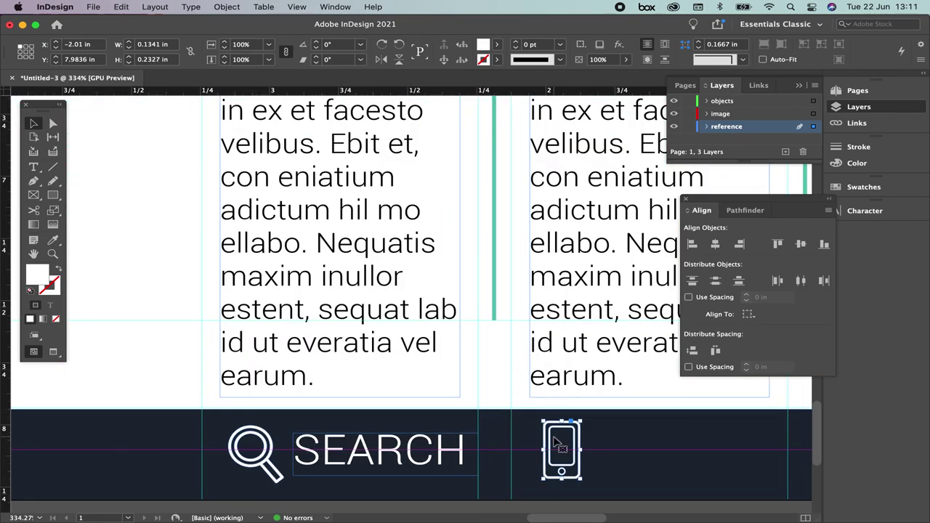
Duplicate the SEARCH text frame and place the copy beside the footer phone icon.
{"action": "scroll", "coordinate": [558, 442], "scroll_direction": "down", "scroll_amount": 3}
{"action": "scroll", "coordinate": [558, 442], "scroll_direction": "right", "scroll_amount": 3}
{"action": "left_click", "coordinate": [436, 355]}
{"action": "left_click_drag", "start_coordinate": [359, 363], "coordinate": [560, 370]}
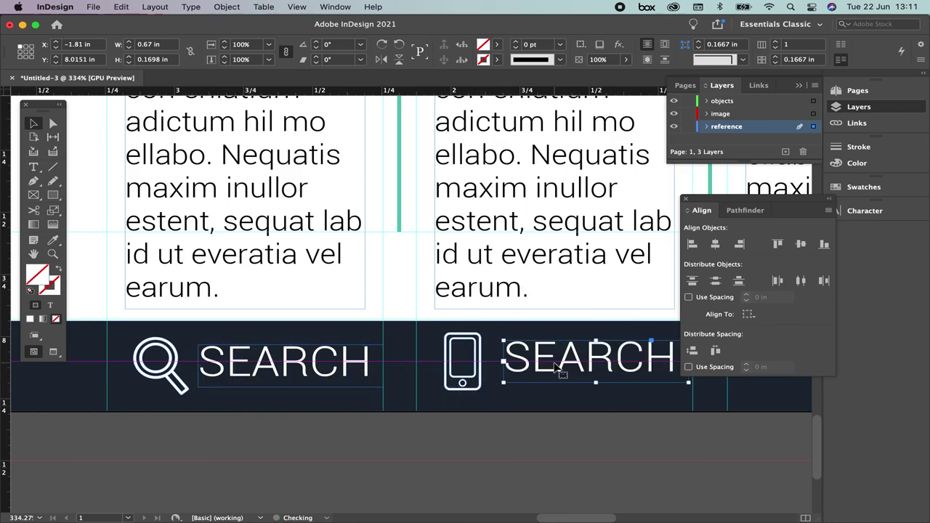
Replace the text in the copied SEARCH frame with a placeholder phone number.
{"action": "double_click", "coordinate": [559, 371]}
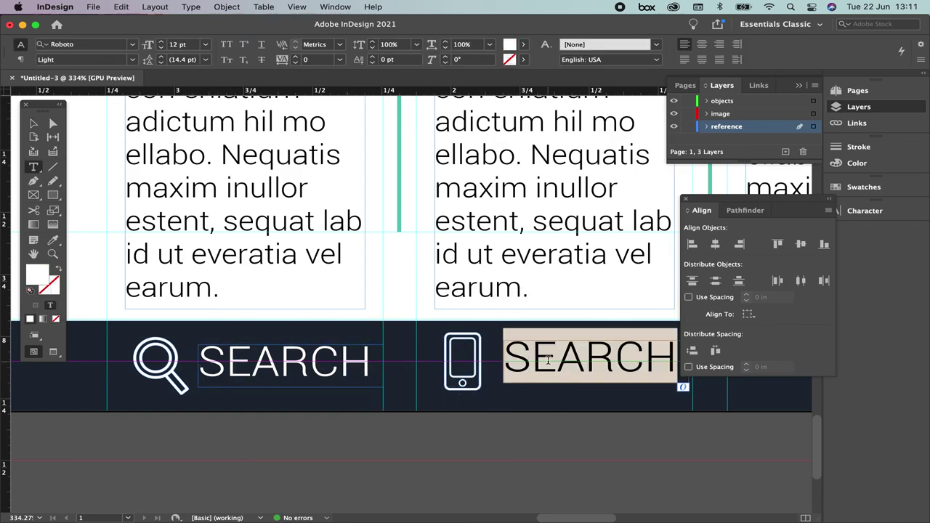
{"action": "type", "text": "1234 56"}
{"action": "key", "text": "BackSpace"}
{"action": "key", "text": "BackSpace"}
{"action": "key", "text": "BackSpace"}
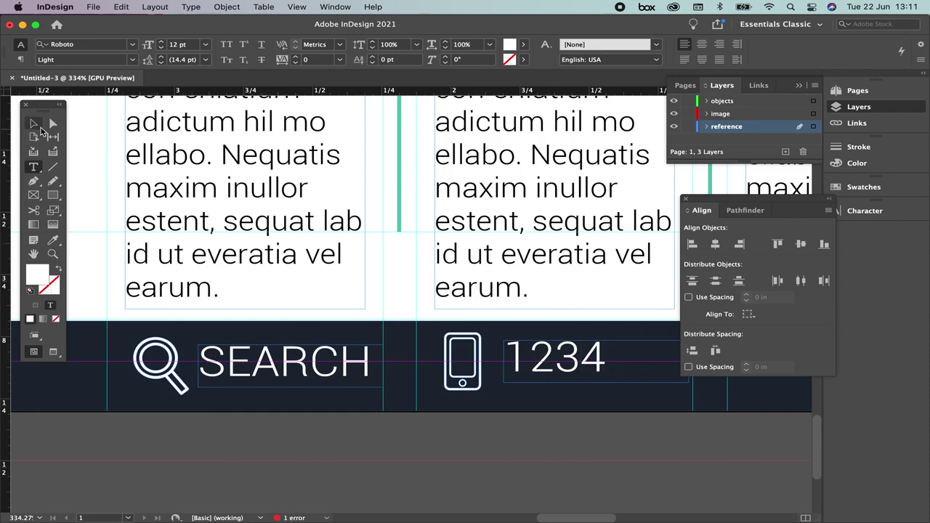
Enlarge the phone number's text frame to about 0.83 by 0.19 in so the full number fits.
{"action": "key", "text": "Escape"}
{"action": "scroll", "coordinate": [451, 305], "scroll_direction": "right", "scroll_amount": 5}
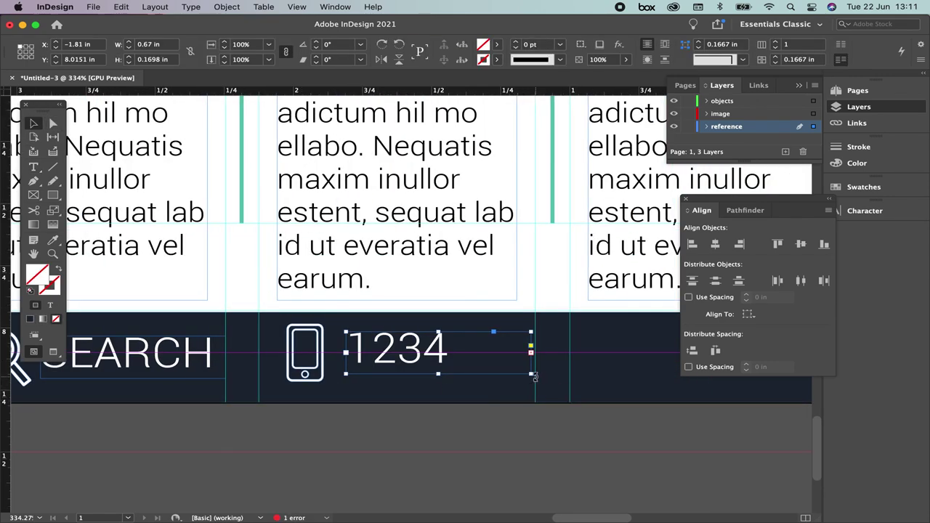
{"action": "left_click_drag", "start_coordinate": [530, 373], "coordinate": [574, 379]}
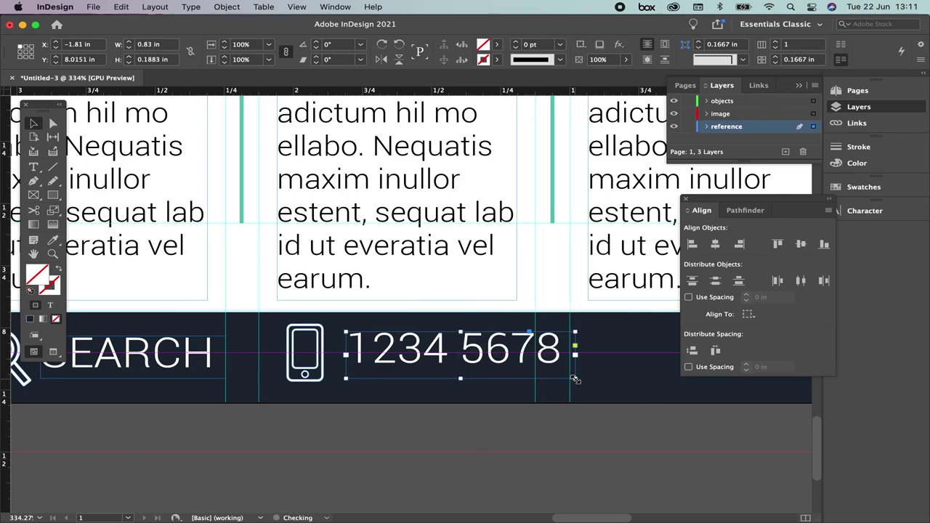
Align the vertical centres of the magnifier, SEARCH label, phone icon, phone number and footer rectangle.
{"action": "left_click", "coordinate": [442, 447]}
{"action": "left_click", "coordinate": [389, 366]}
{"action": "left_click", "coordinate": [302, 336], "text": "shift"}
{"action": "scroll", "coordinate": [266, 337], "scroll_direction": "left", "scroll_amount": 6}
{"action": "scroll", "coordinate": [266, 337], "scroll_direction": "up", "scroll_amount": 1}
{"action": "left_click", "coordinate": [356, 378], "text": "shift"}
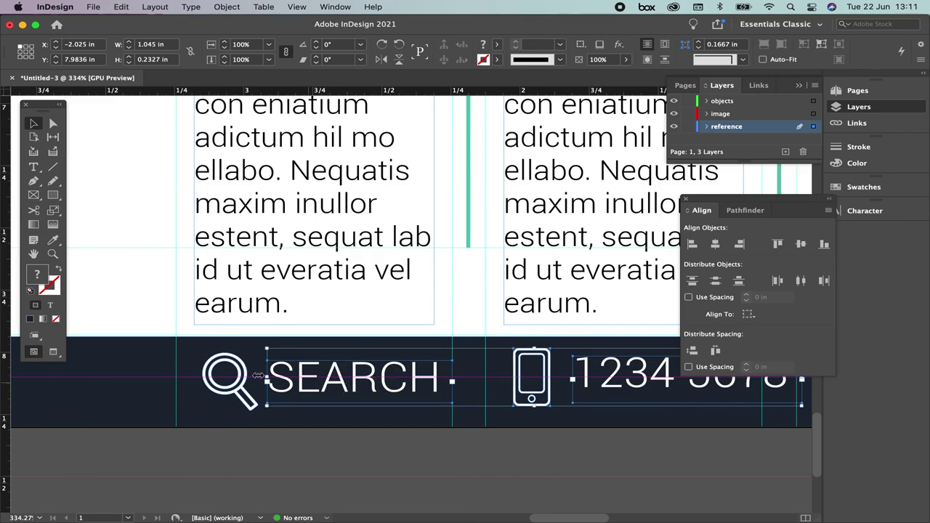
{"action": "left_click", "coordinate": [233, 372], "text": "shift"}
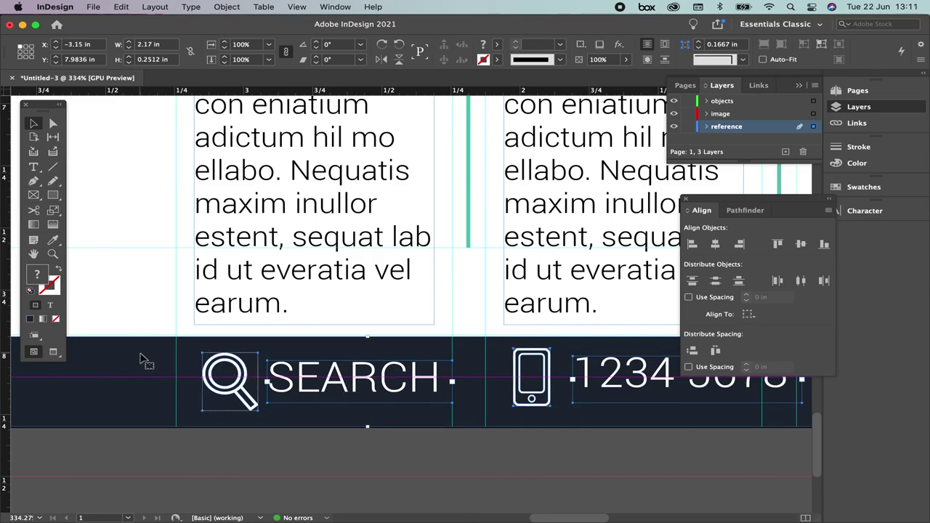
{"action": "left_click", "coordinate": [801, 244]}
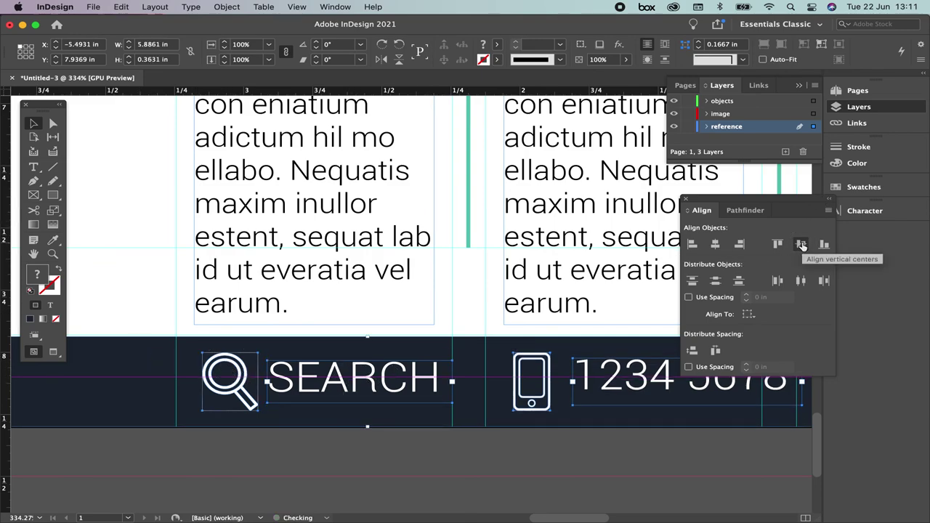
{"action": "left_click", "coordinate": [670, 447]}
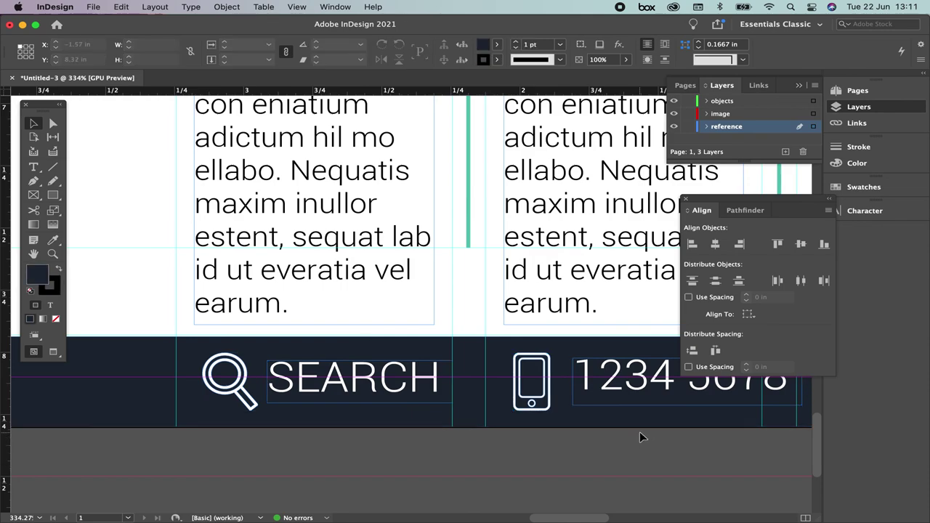
{"action": "key", "text": "super+0"}
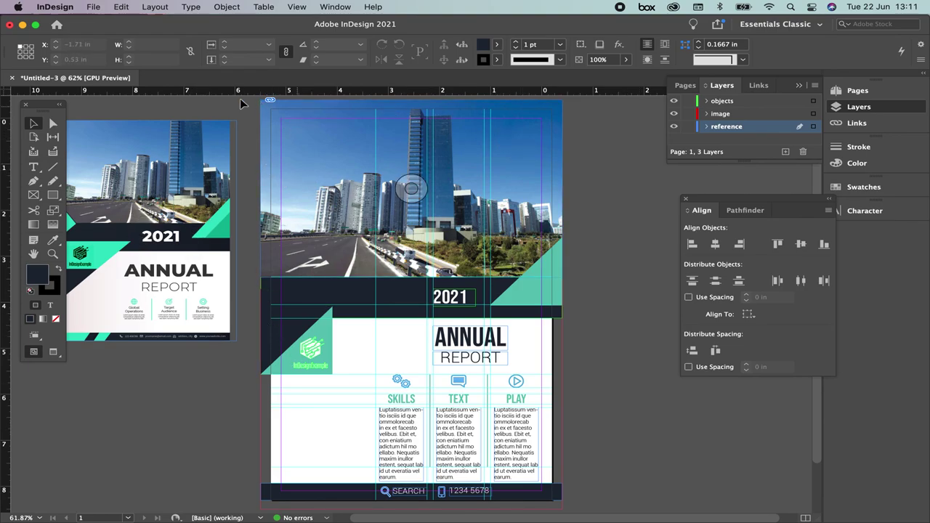
{"action": "scroll", "coordinate": [581, 339], "scroll_direction": "down", "scroll_amount": 3}
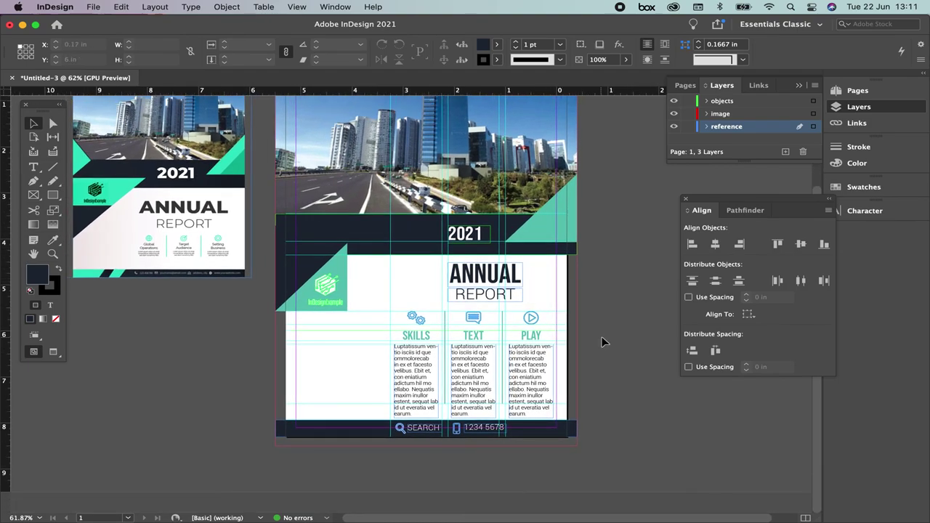
{"action": "scroll", "coordinate": [585, 283], "scroll_direction": "up", "scroll_amount": 2}
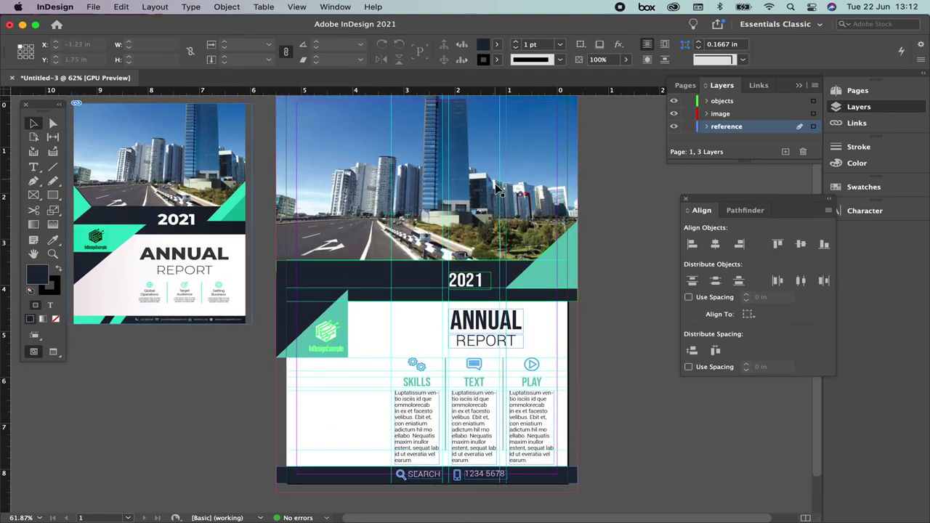
{"action": "left_click_drag", "start_coordinate": [379, 339], "coordinate": [506, 396]}
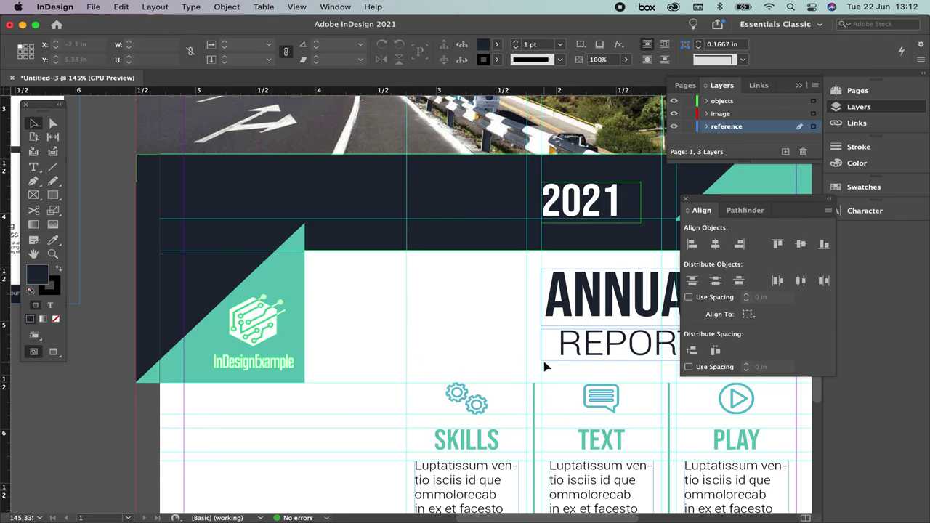
{"action": "left_click_drag", "start_coordinate": [580, 383], "coordinate": [491, 310]}
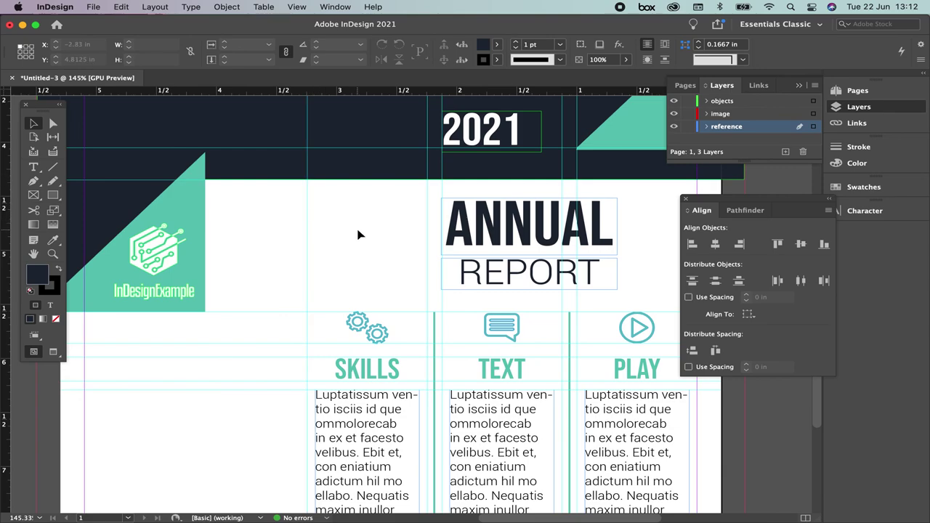
{"action": "key", "text": "super+0"}
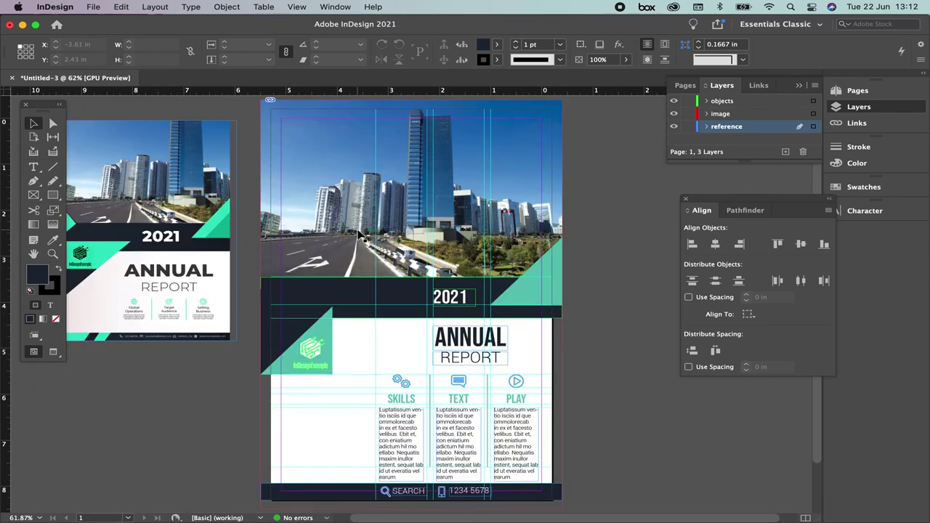